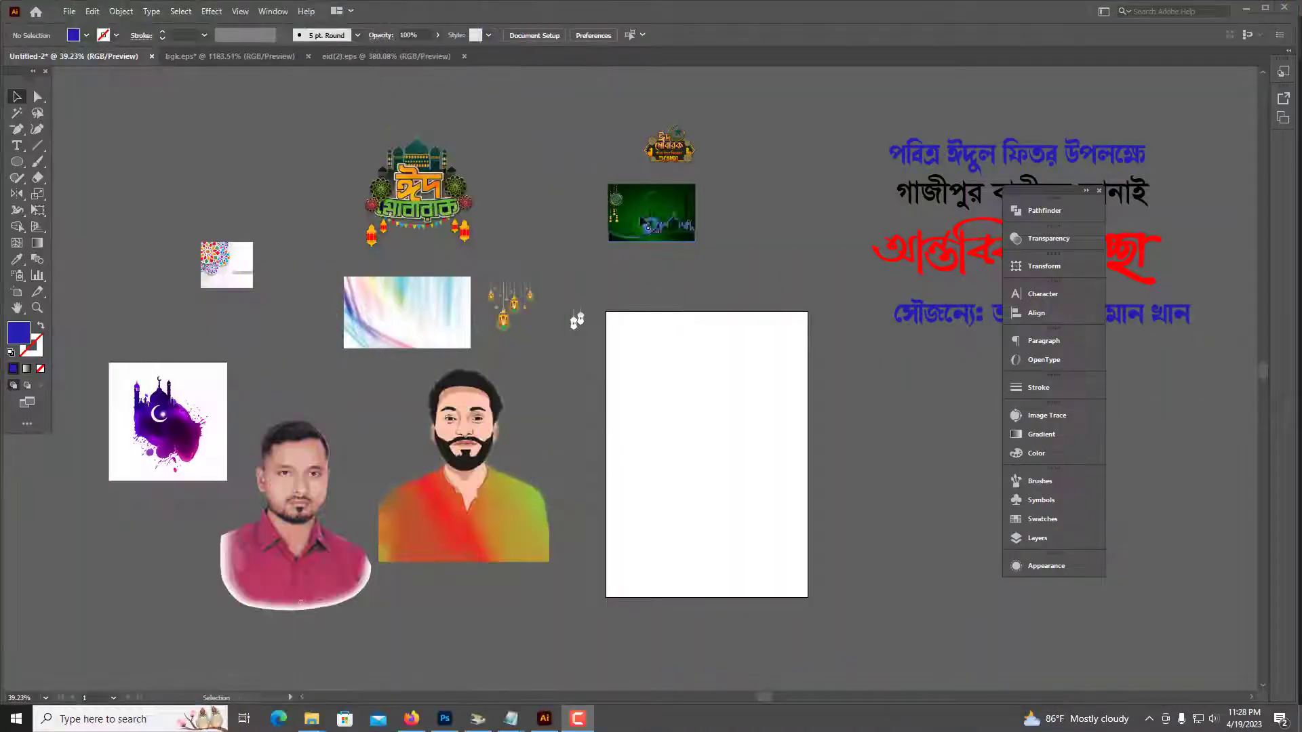
# Show the rulers and switch the measurement units to inches.
pyautogui.moveTo(860, 270); pyautogui.dragTo(710, 248)
pyautogui.moveTo(17, 161); pyautogui.dragTo(75, 161)
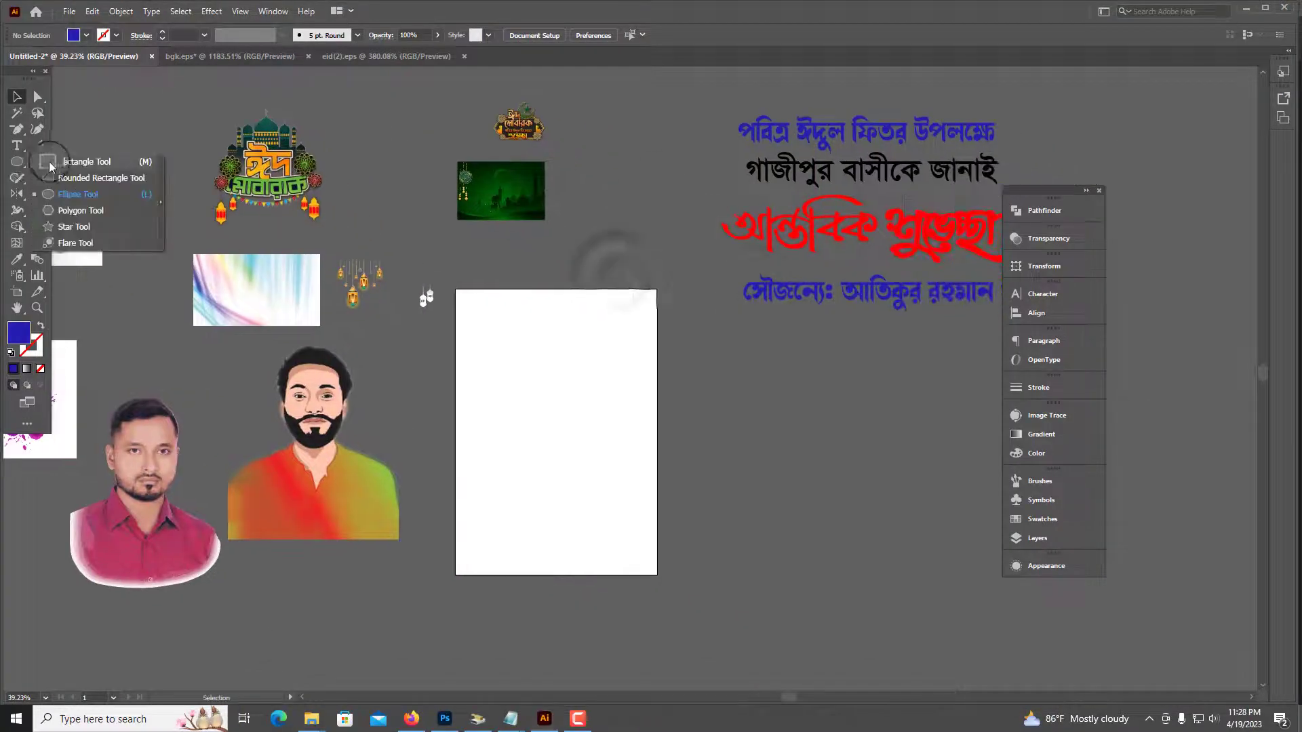
pyautogui.click(540, 368)
pyautogui.click(670, 390)
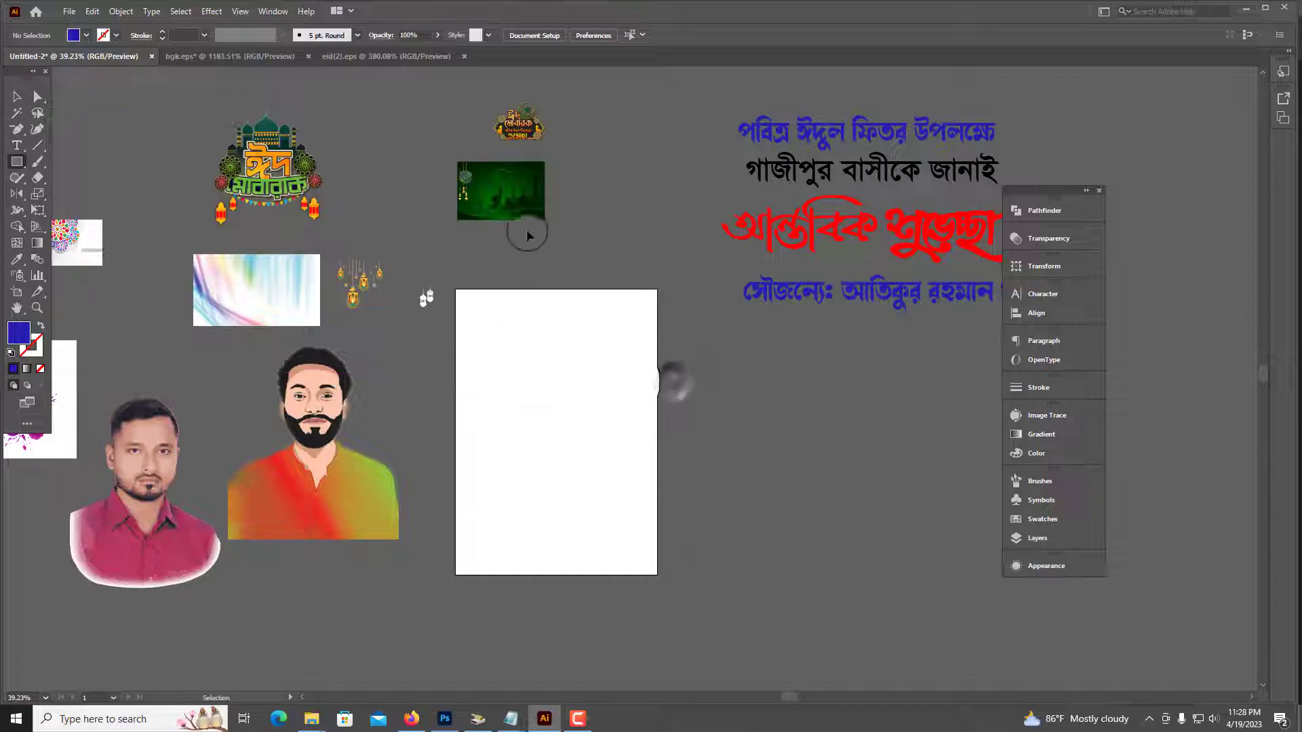
pyautogui.hotkey('ctrl', 'r')
pyautogui.rightClick(624, 72)
pyautogui.click(658, 127)
# Create a 36 × 48 inch rectangle and zoom out to see it whole.
pyautogui.click(594, 300)
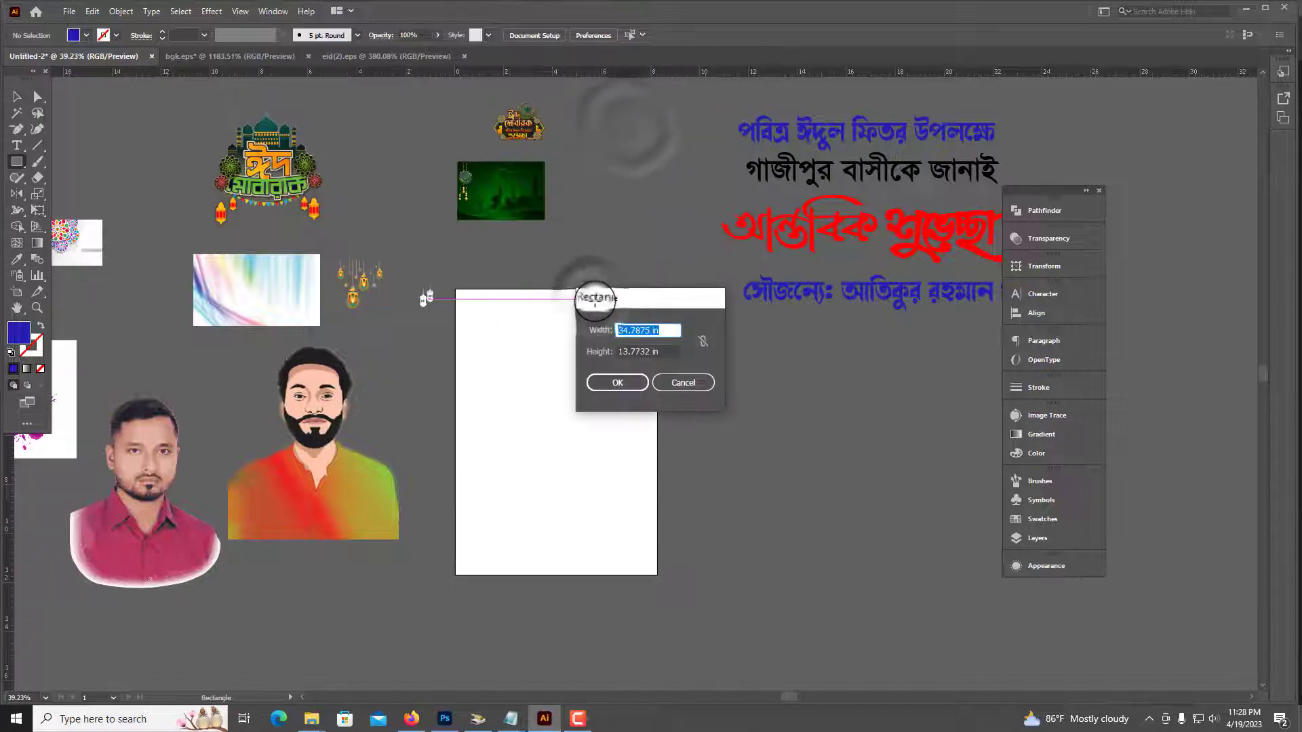
pyautogui.press('Return')
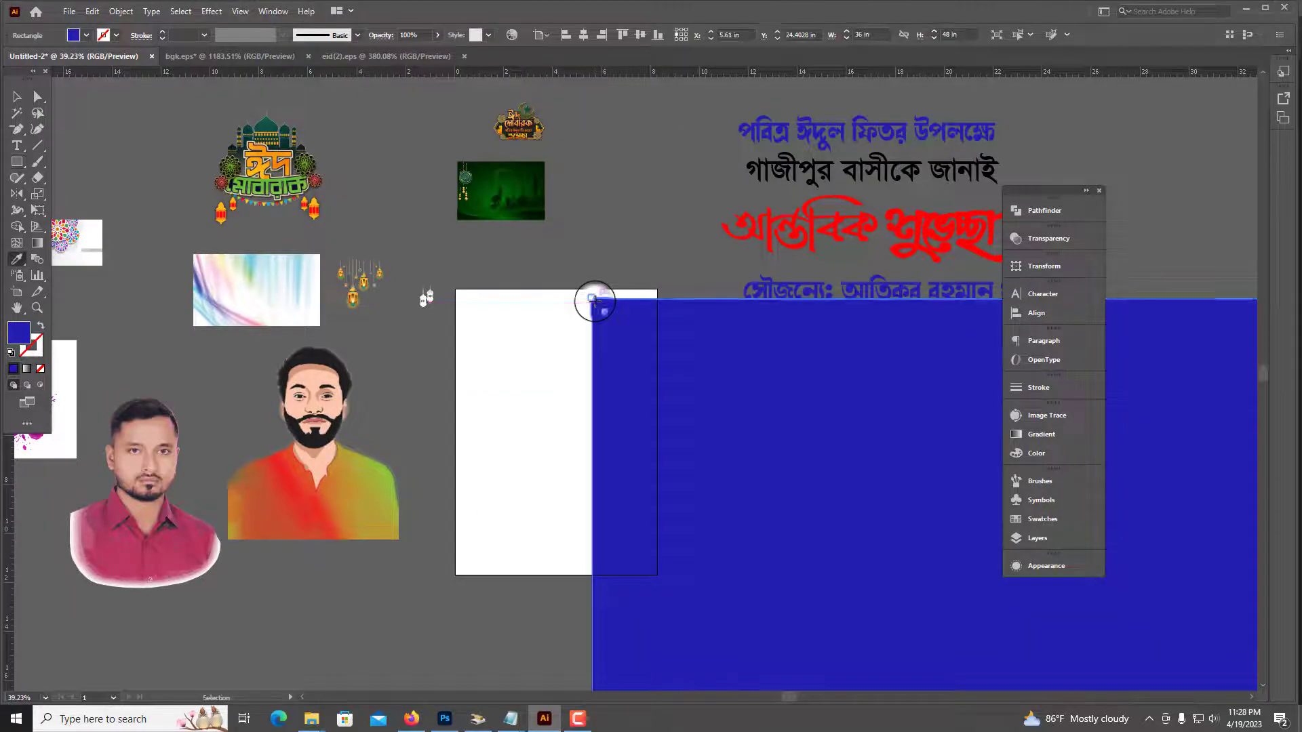
pyautogui.hotkey('ctrl', '-')
pyautogui.hotkey('ctrl', '-')
pyautogui.hotkey('ctrl', '-')
pyautogui.hotkey('ctrl', '-')
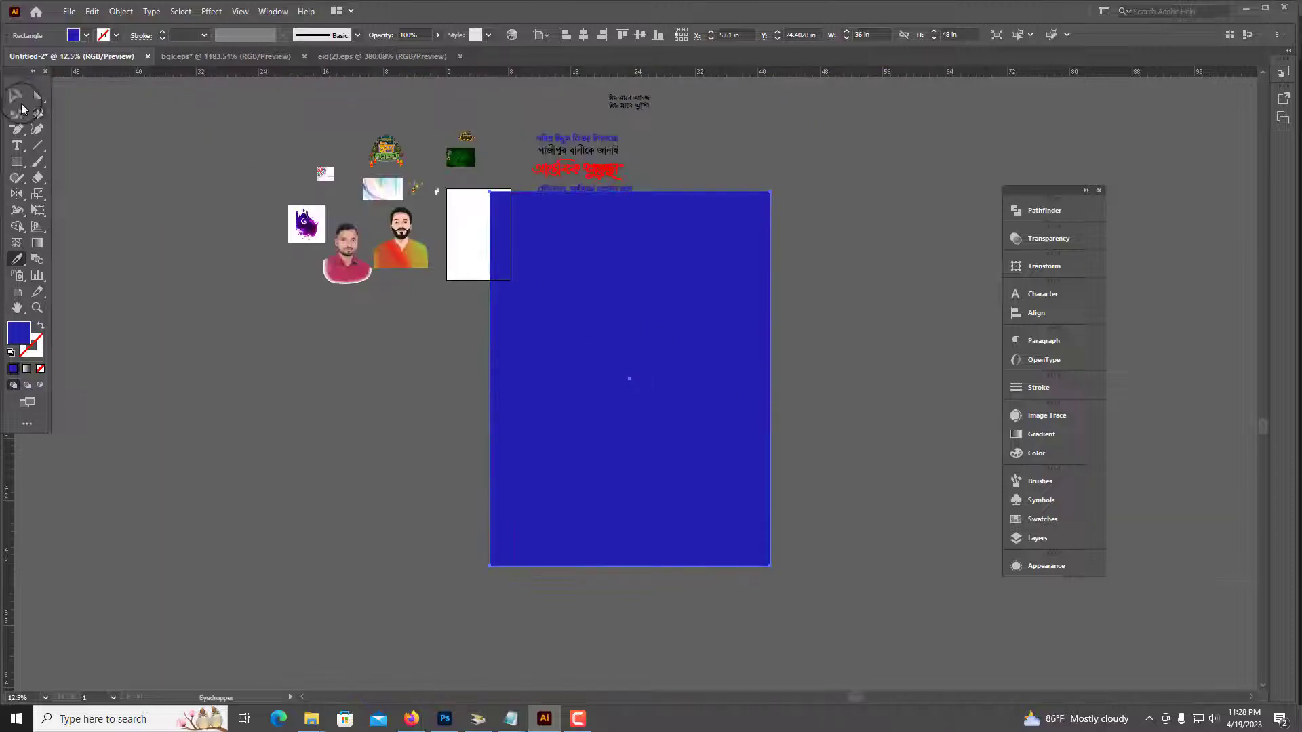
# Shrink the blue rectangle to about 16 × 22 inches and move it up-left.
pyautogui.moveTo(490, 378); pyautogui.dragTo(643, 378)
pyautogui.scroll(3, 668, 291)
pyautogui.rightClick(643, 359)
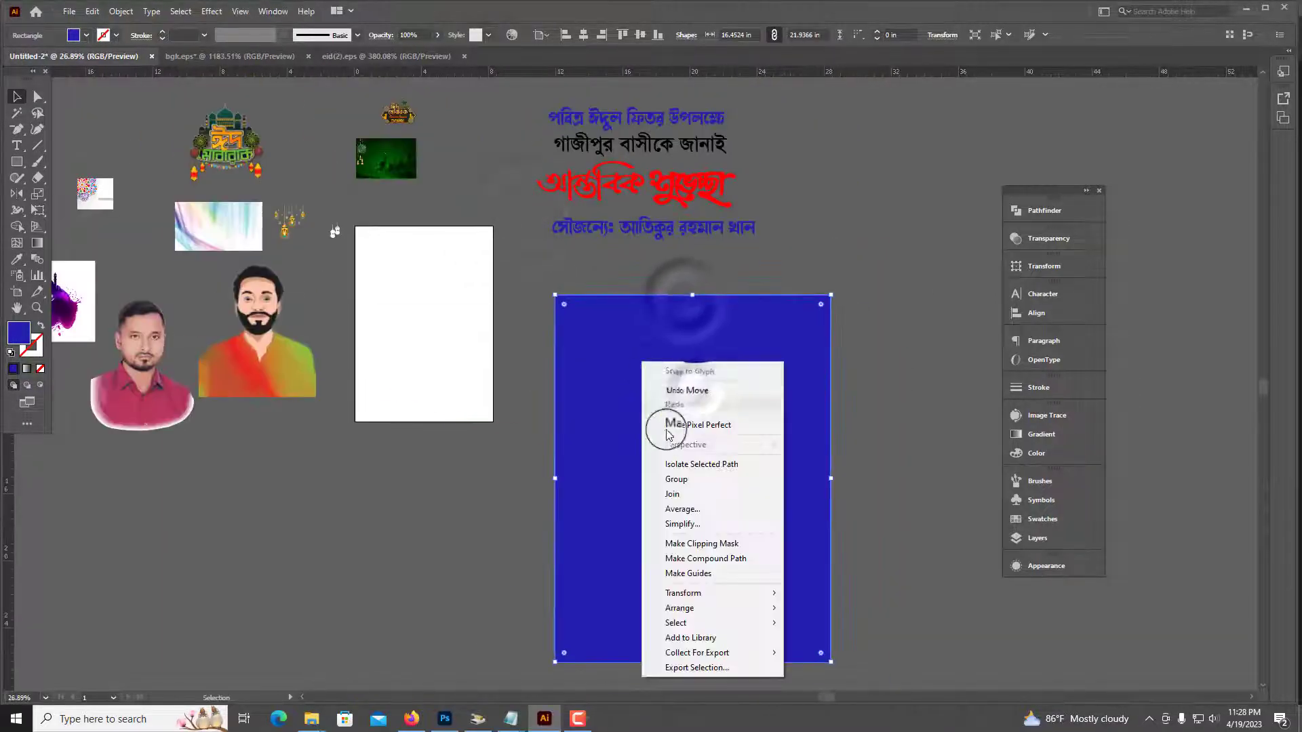
pyautogui.click(461, 483)
pyautogui.moveTo(688, 491); pyautogui.dragTo(639, 468)
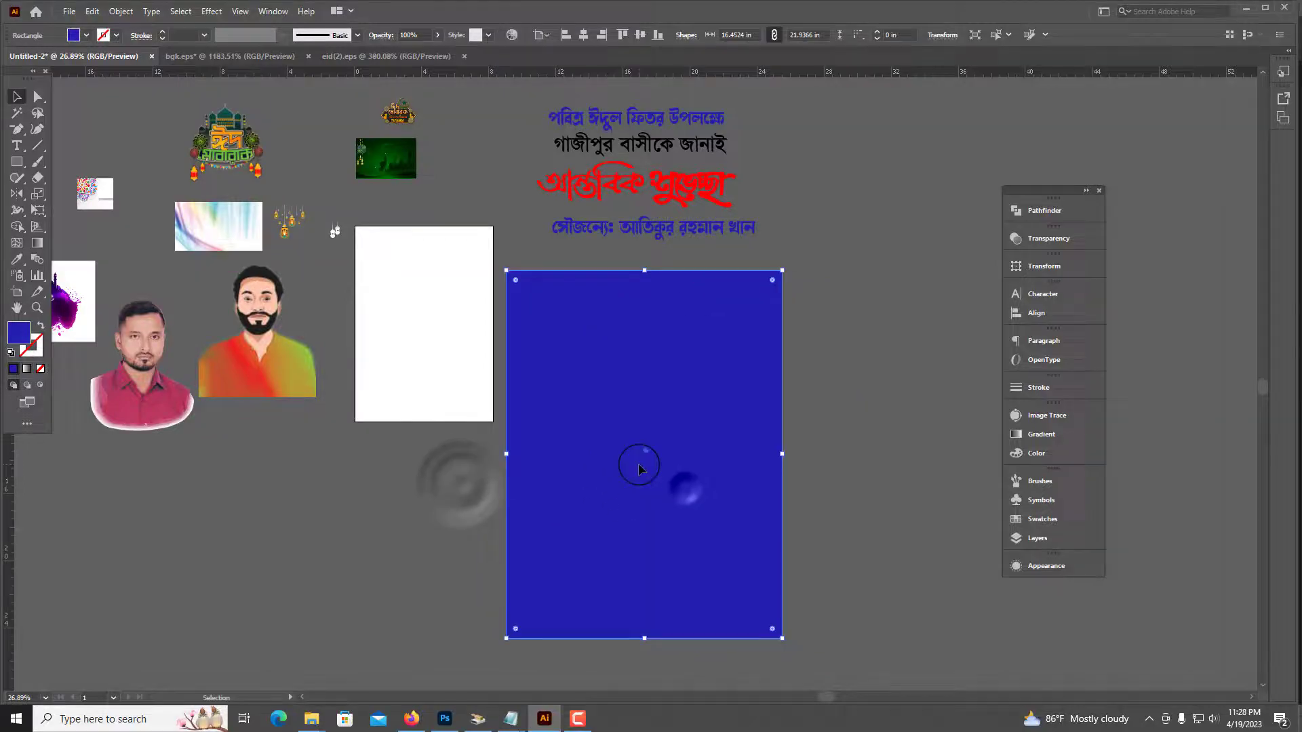
pyautogui.click(941, 366)
pyautogui.click(750, 425)
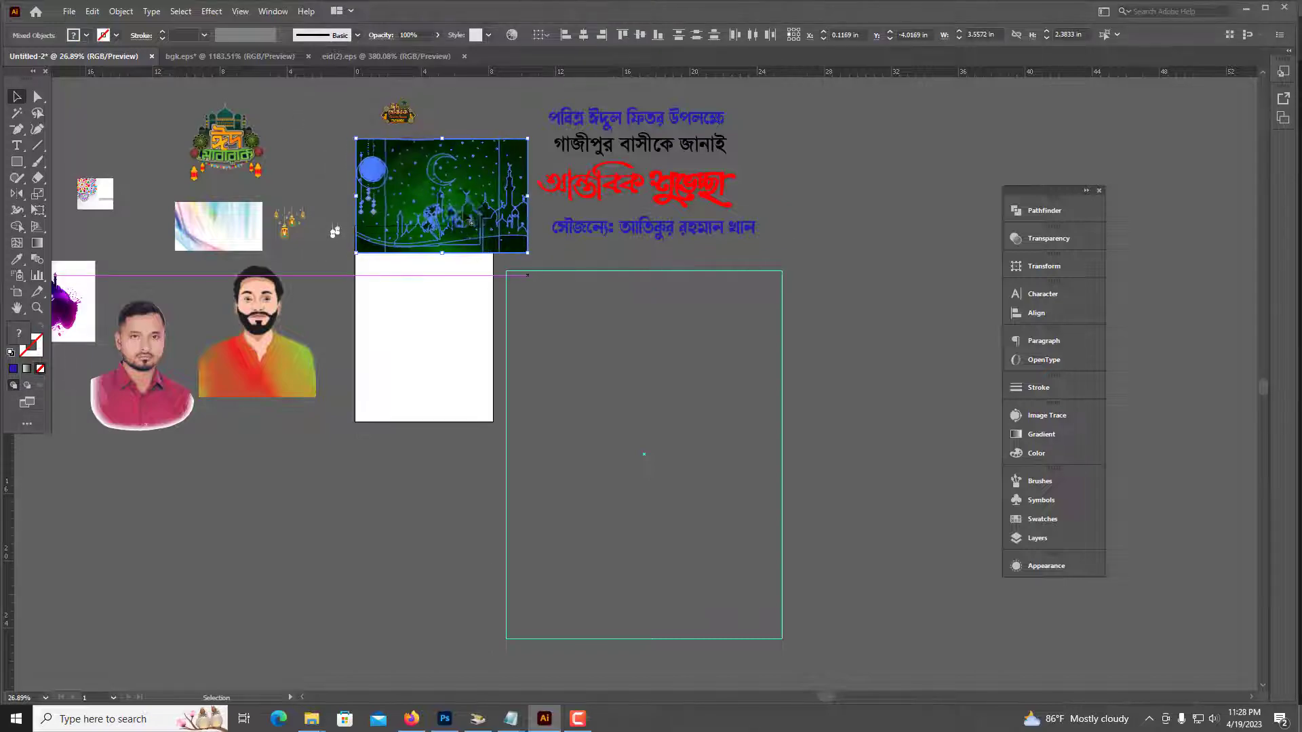
# Place the green mosque image on the poster and scale it to the poster width.
pyautogui.moveTo(467, 214)
pyautogui.mouseDown()
pyautogui.moveTo(643, 346)
pyautogui.moveTo(632, 351)
pyautogui.mouseUp()
pyautogui.hotkey('ctrl', '=')
pyautogui.hotkey('ctrl', '=')
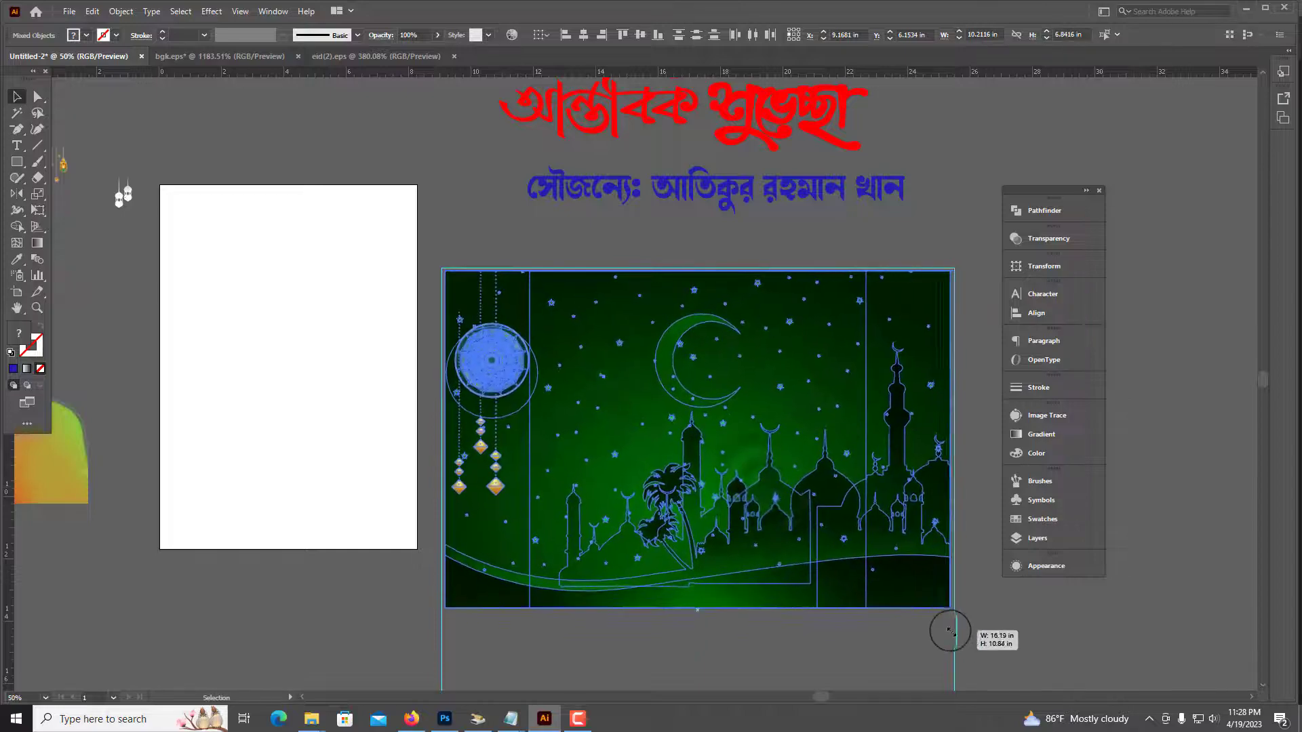
pyautogui.moveTo(763, 484)
pyautogui.mouseDown()
pyautogui.moveTo(968, 629)
pyautogui.moveTo(758, 380)
pyautogui.mouseUp()
pyautogui.click(974, 603)
pyautogui.hotkey('ctrl', '-')
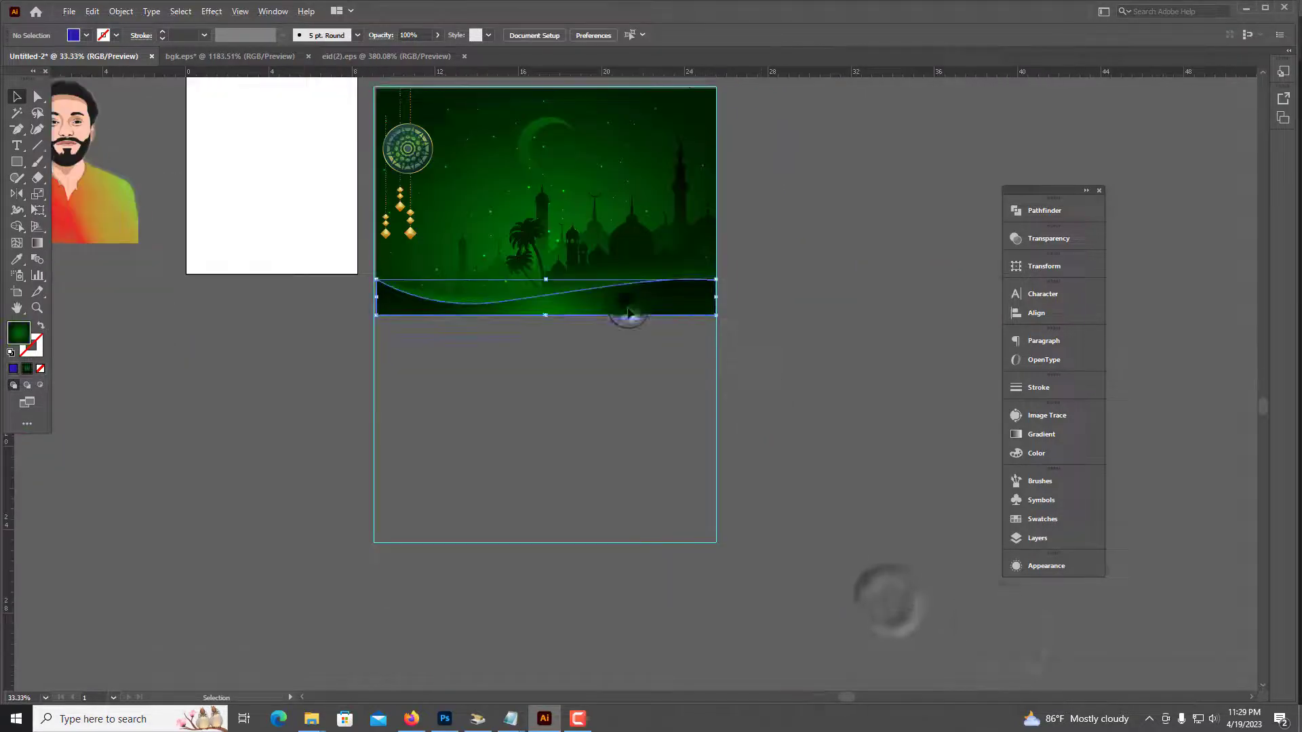
# Delete the extra mosque-and-palm silhouette and wave from the green image.
pyautogui.scroll(2, 624, 339)
pyautogui.press('a')
pyautogui.click(597, 308)
pyautogui.hotkey('ctrl', '-')
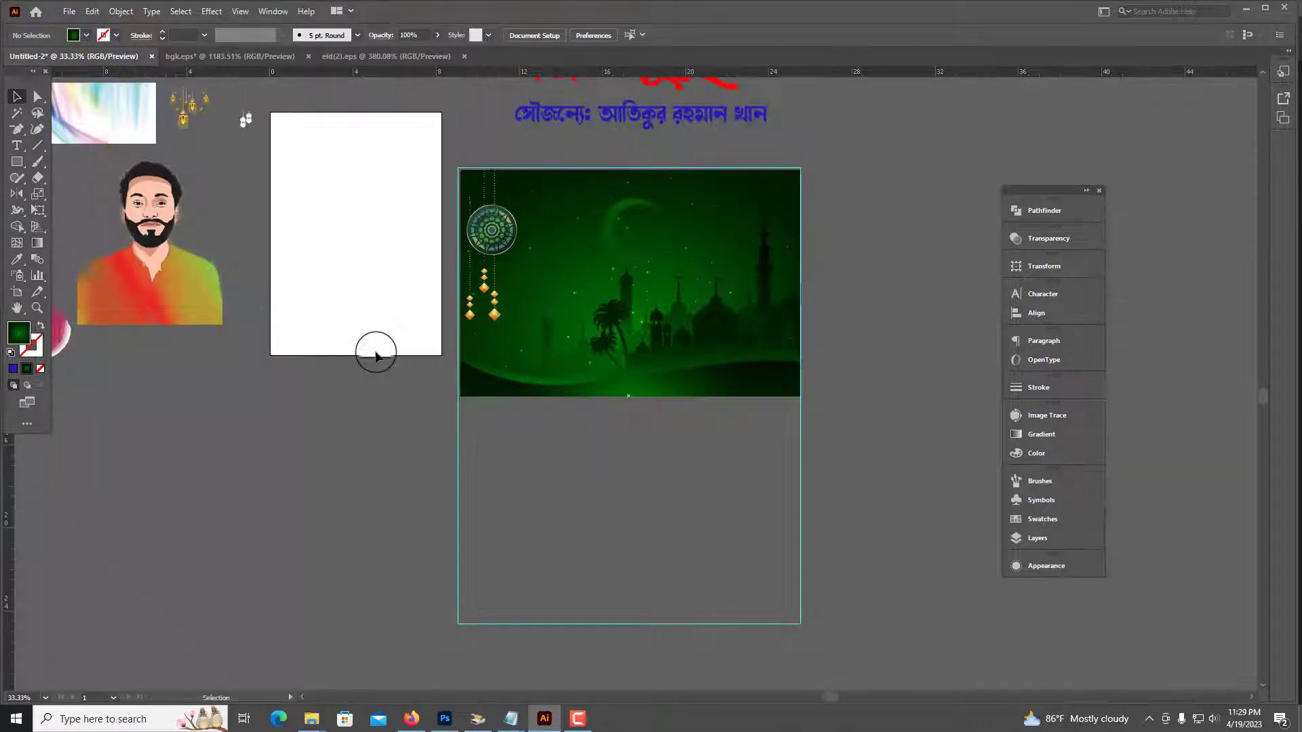
pyautogui.scroll(2, 375, 355)
pyautogui.click(609, 369)
pyautogui.click(614, 365)
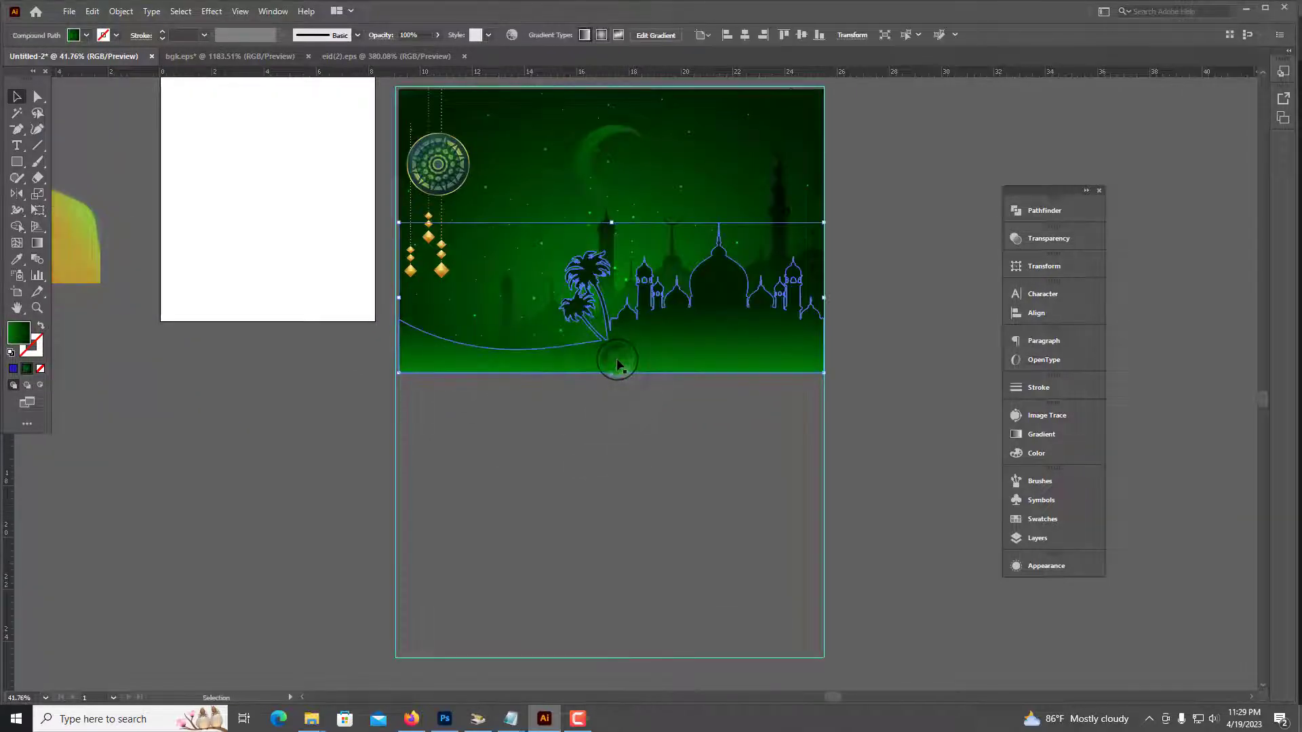
pyautogui.press('Delete')
# Stretch the green background down to fill the whole poster.
pyautogui.scroll(1, 678, 423)
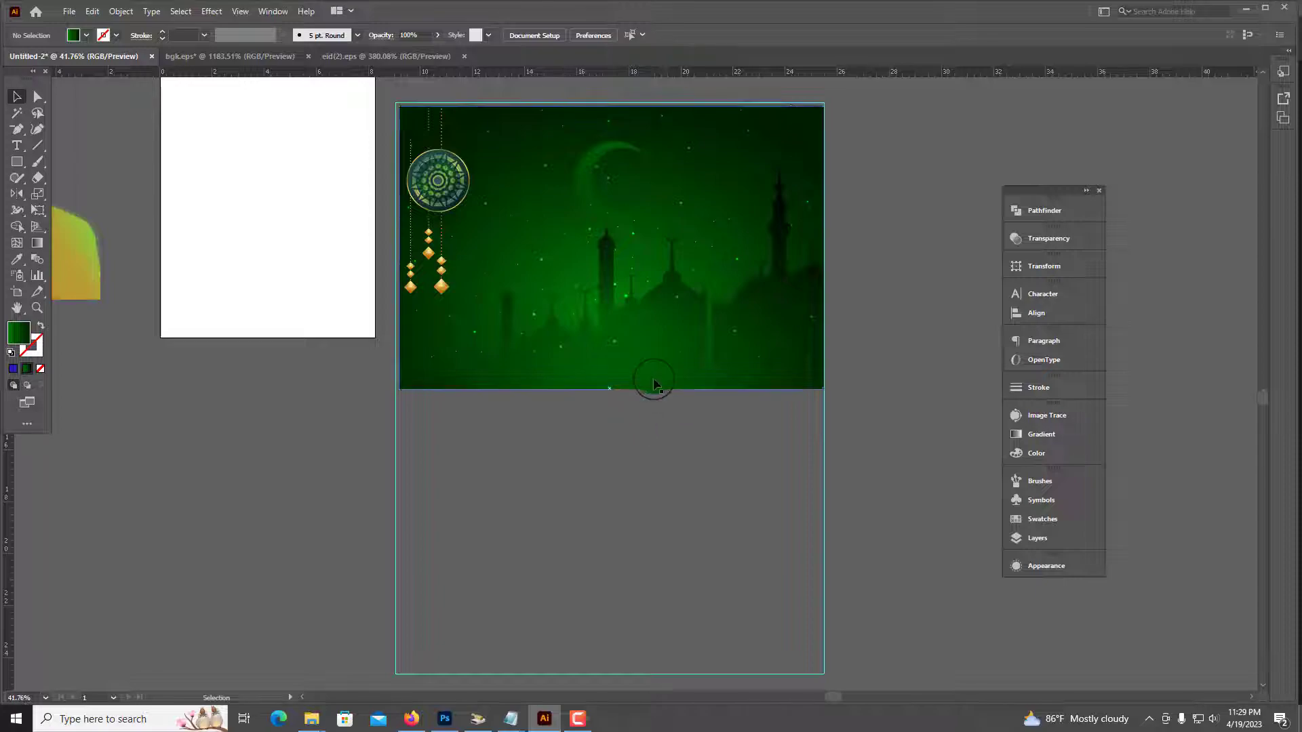
pyautogui.moveTo(605, 392); pyautogui.dragTo(647, 676)
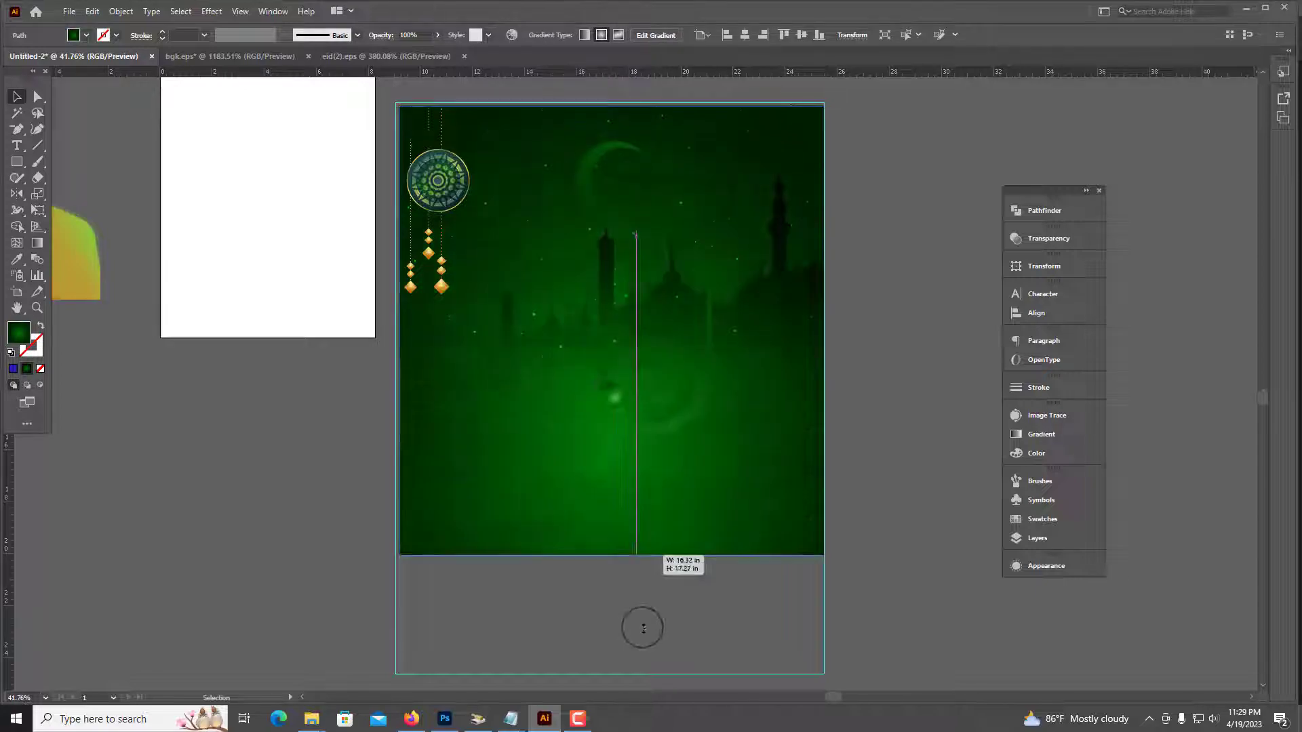
pyautogui.click(198, 511)
pyautogui.keyDown('alt'); pyautogui.scroll(3, 875, 405); pyautogui.keyUp('alt')
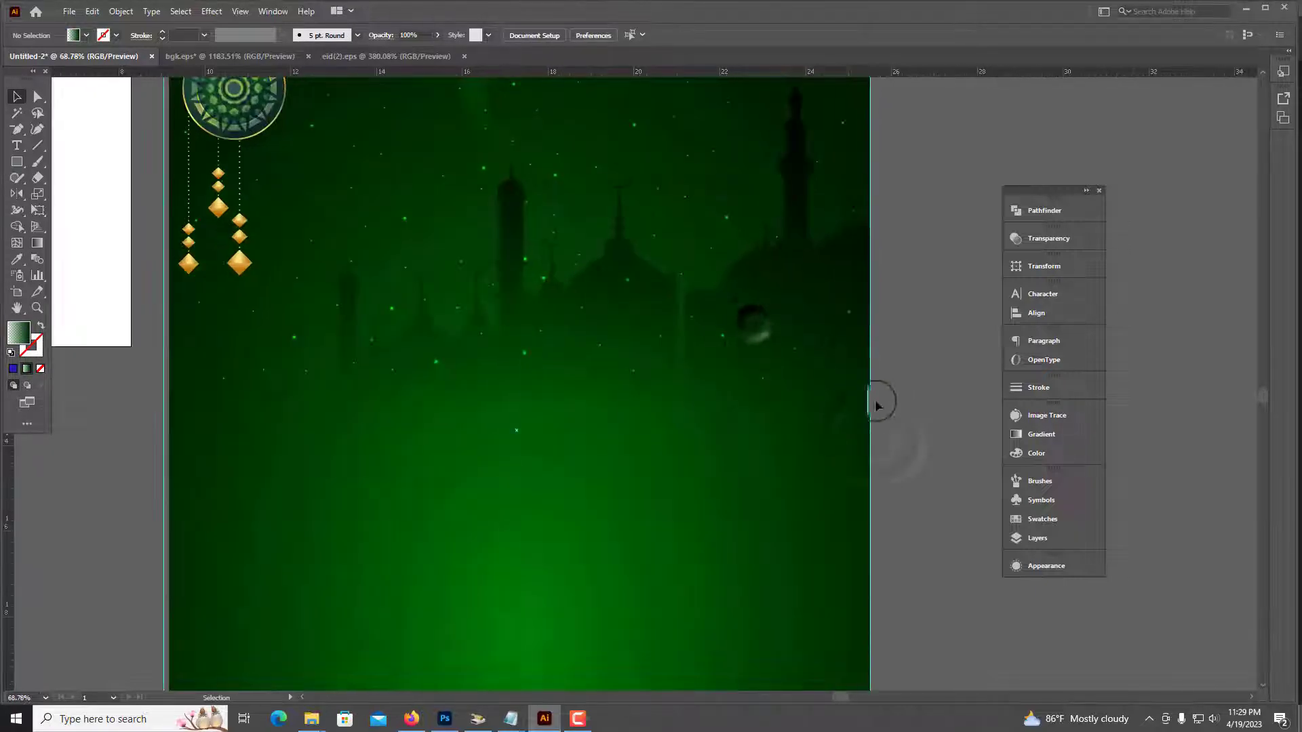
pyautogui.keyDown('alt'); pyautogui.scroll(-2, 587, 386); pyautogui.keyUp('alt')
# Move the mosque skyline silhouette down to the bottom of the poster.
pyautogui.press('i')
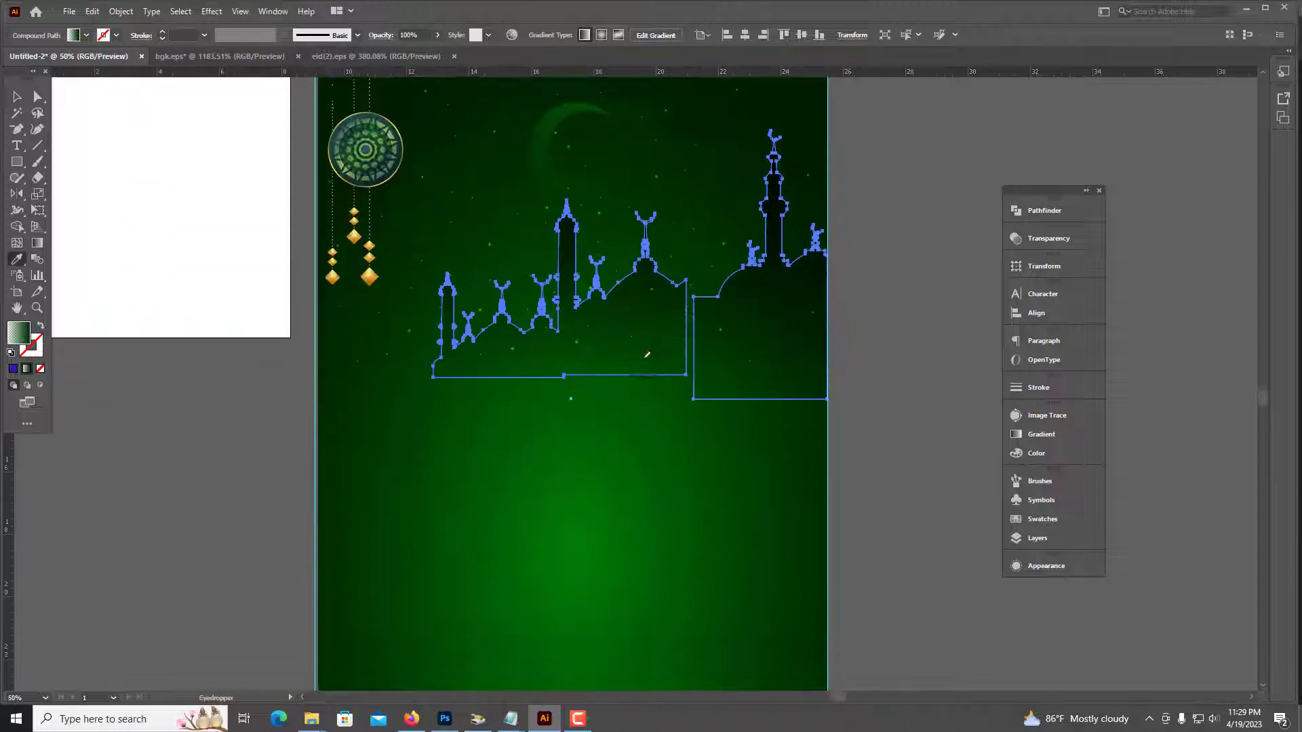
pyautogui.keyDown('alt'); pyautogui.scroll(-3, 311, 160); pyautogui.keyUp('alt')
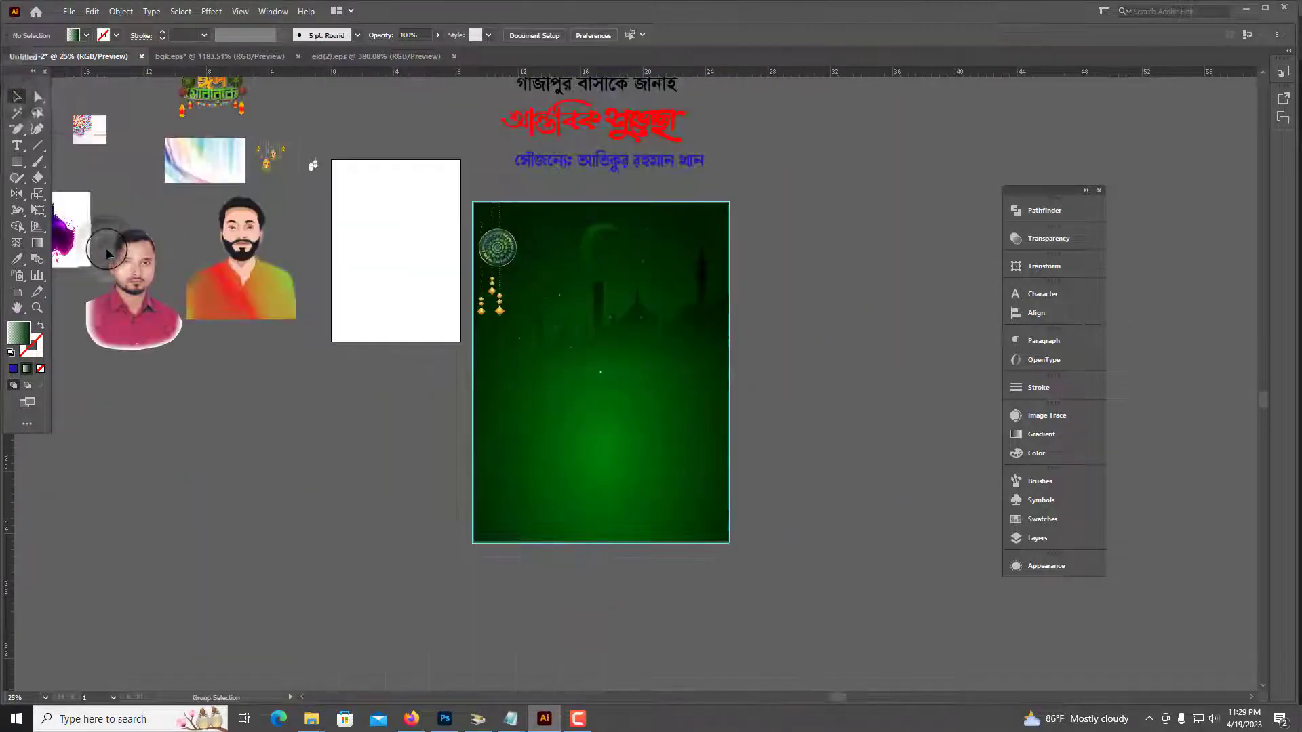
pyautogui.click(658, 375)
pyautogui.hotkey('ctrl', 'shift', 'a')
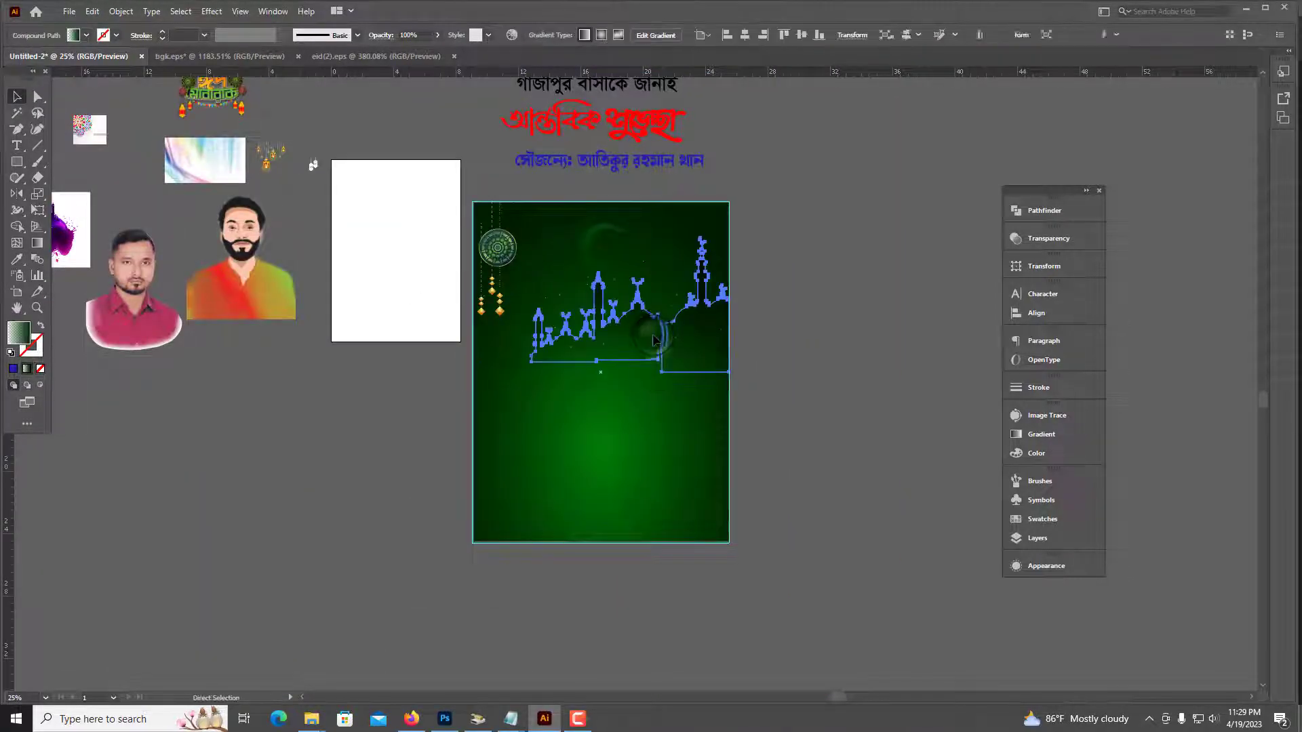
pyautogui.moveTo(654, 339); pyautogui.dragTo(654, 491)
pyautogui.click(680, 562)
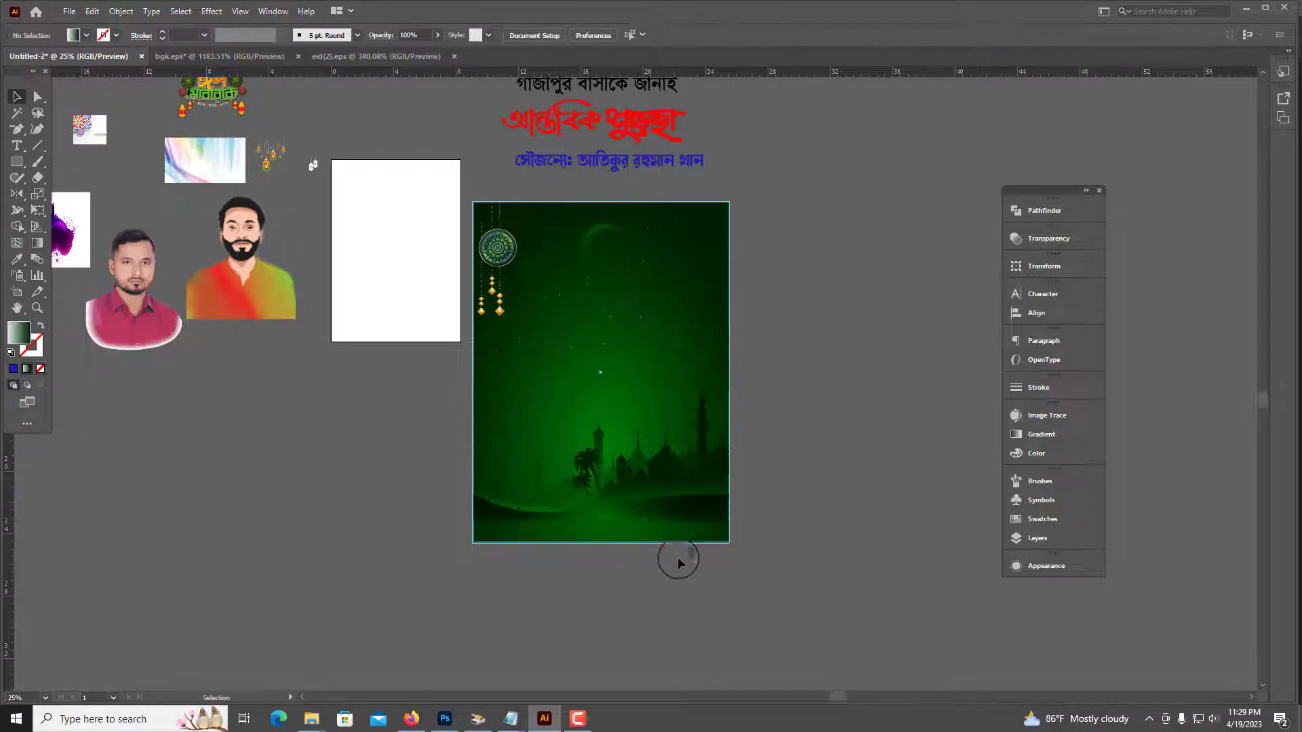
pyautogui.keyDown('alt'); pyautogui.scroll(3, 680, 563); pyautogui.keyUp('alt')
pyautogui.click(681, 539)
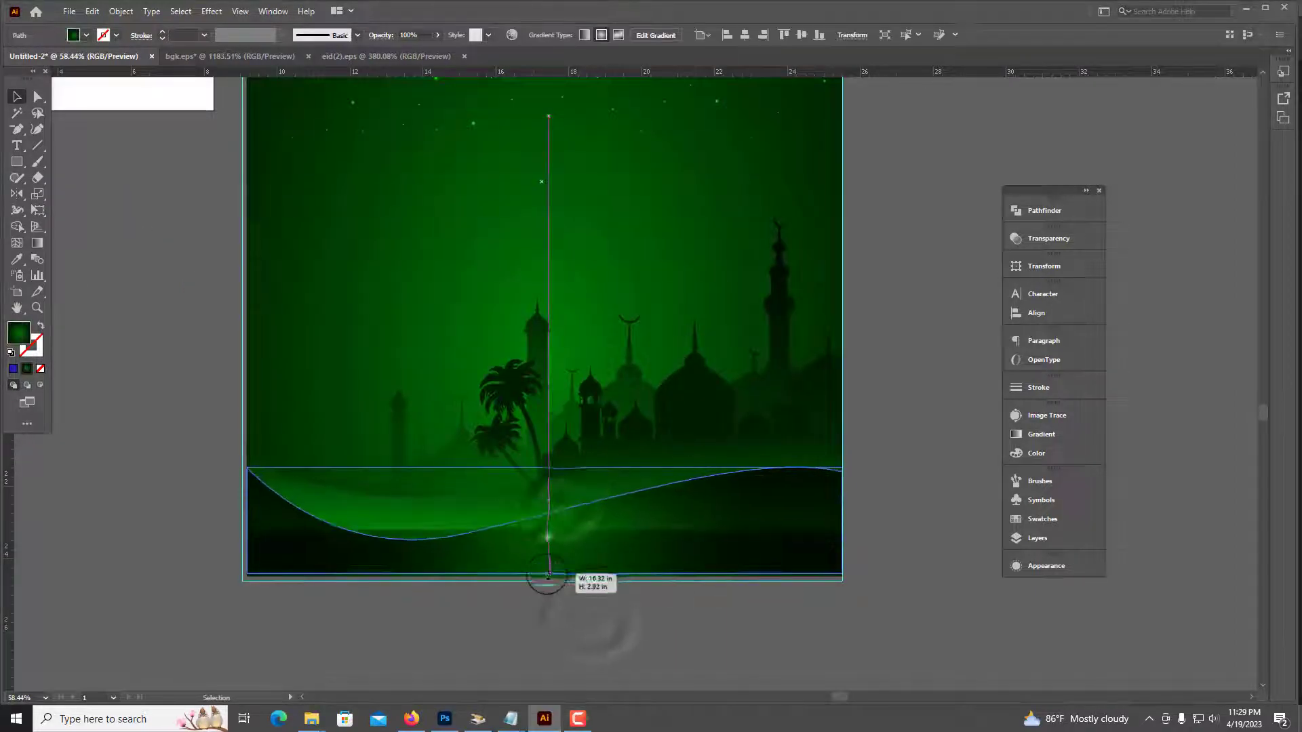
# Shorten the dark green wave and position it along the poster bottom.
pyautogui.moveTo(547, 575); pyautogui.dragTo(547, 530)
pyautogui.click(637, 498)
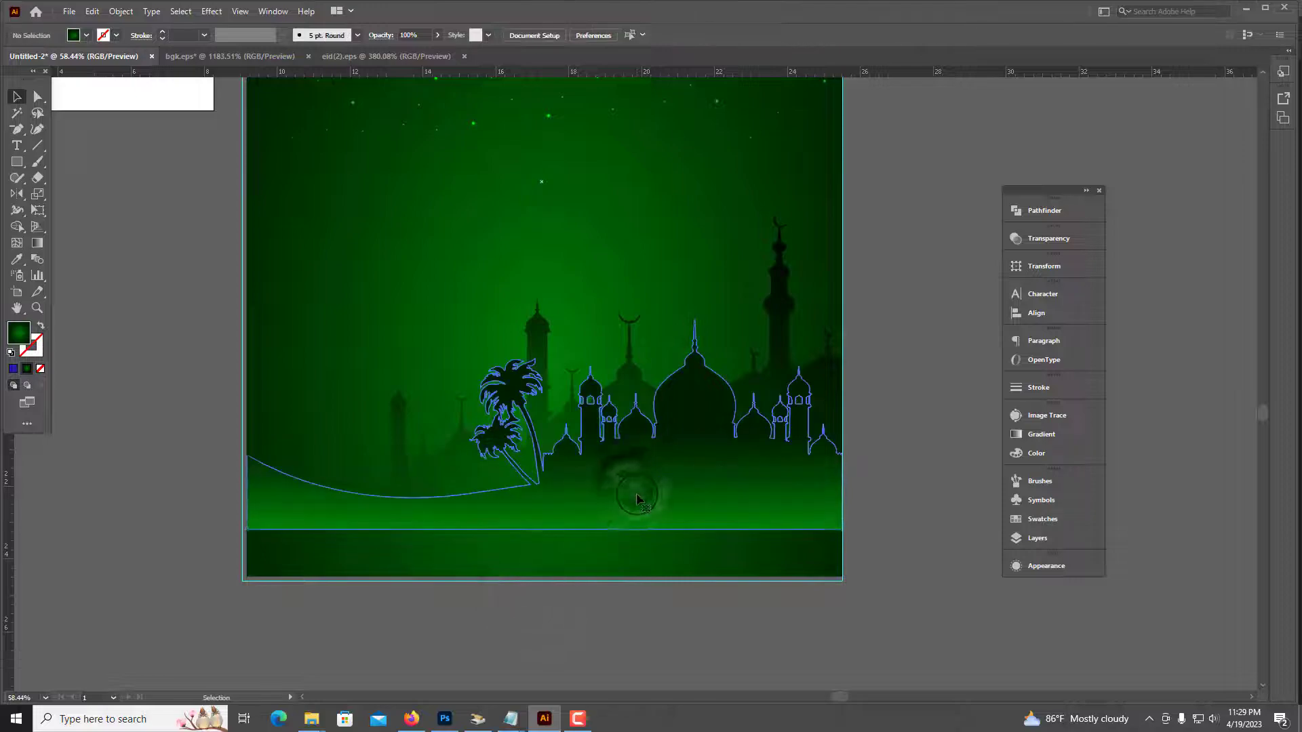
pyautogui.click(587, 589)
pyautogui.keyDown('alt'); pyautogui.scroll(2, 654, 623); pyautogui.keyUp('alt')
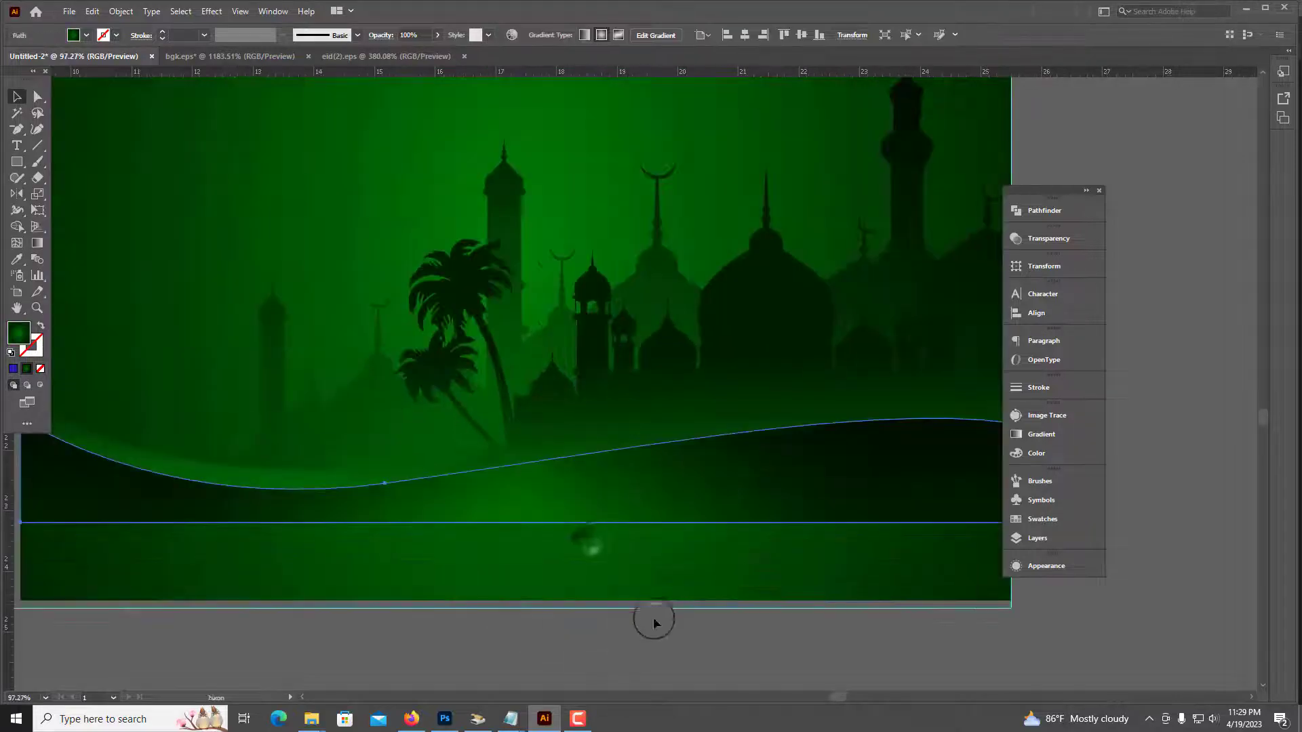
pyautogui.keyDown('alt'); pyautogui.scroll(-2, 654, 622); pyautogui.keyUp('alt')
pyautogui.moveTo(651, 475); pyautogui.dragTo(654, 604)
pyautogui.click(454, 495)
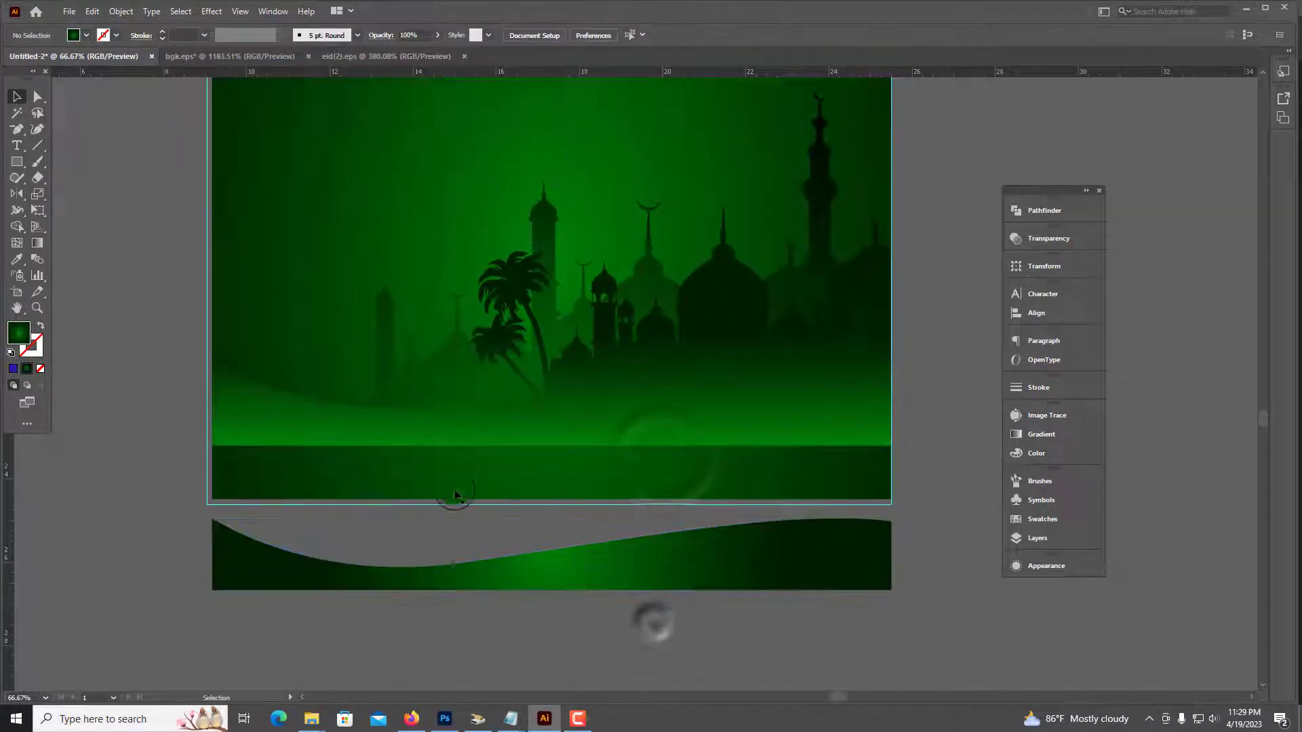
pyautogui.click(522, 437)
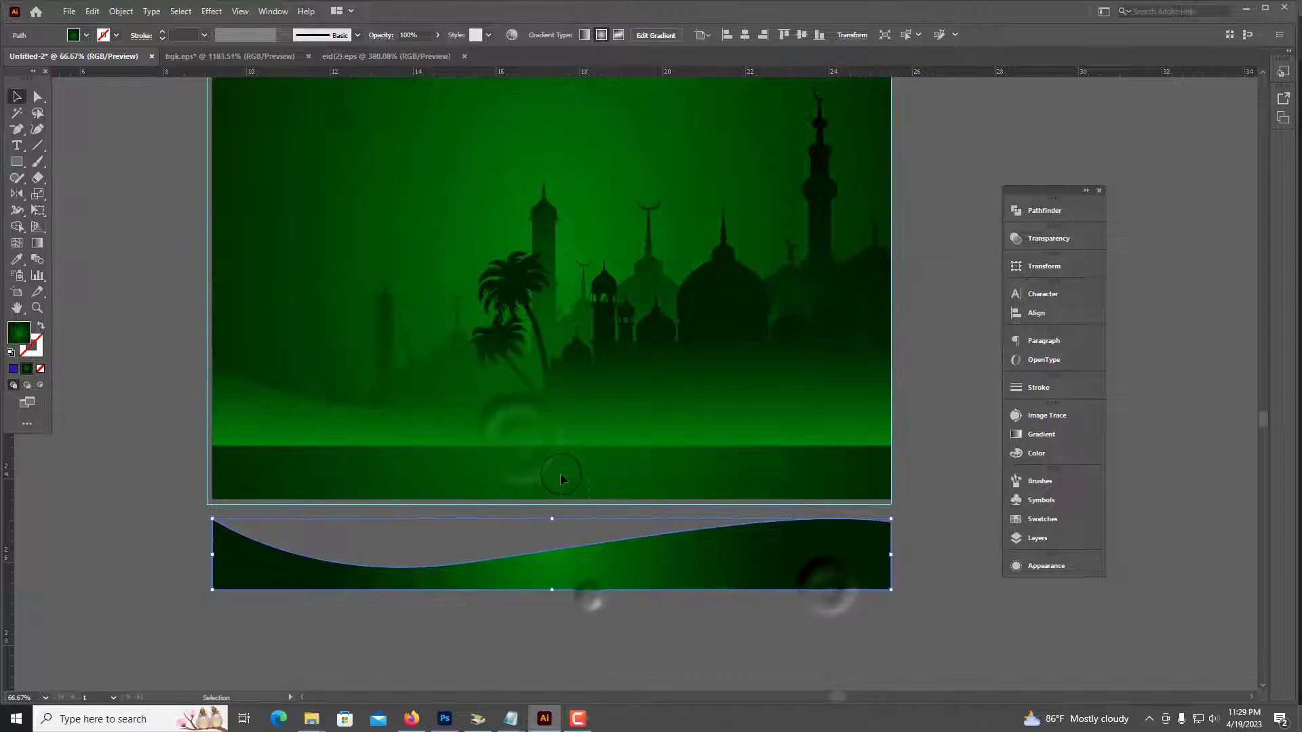
pyautogui.moveTo(635, 578); pyautogui.dragTo(631, 455)
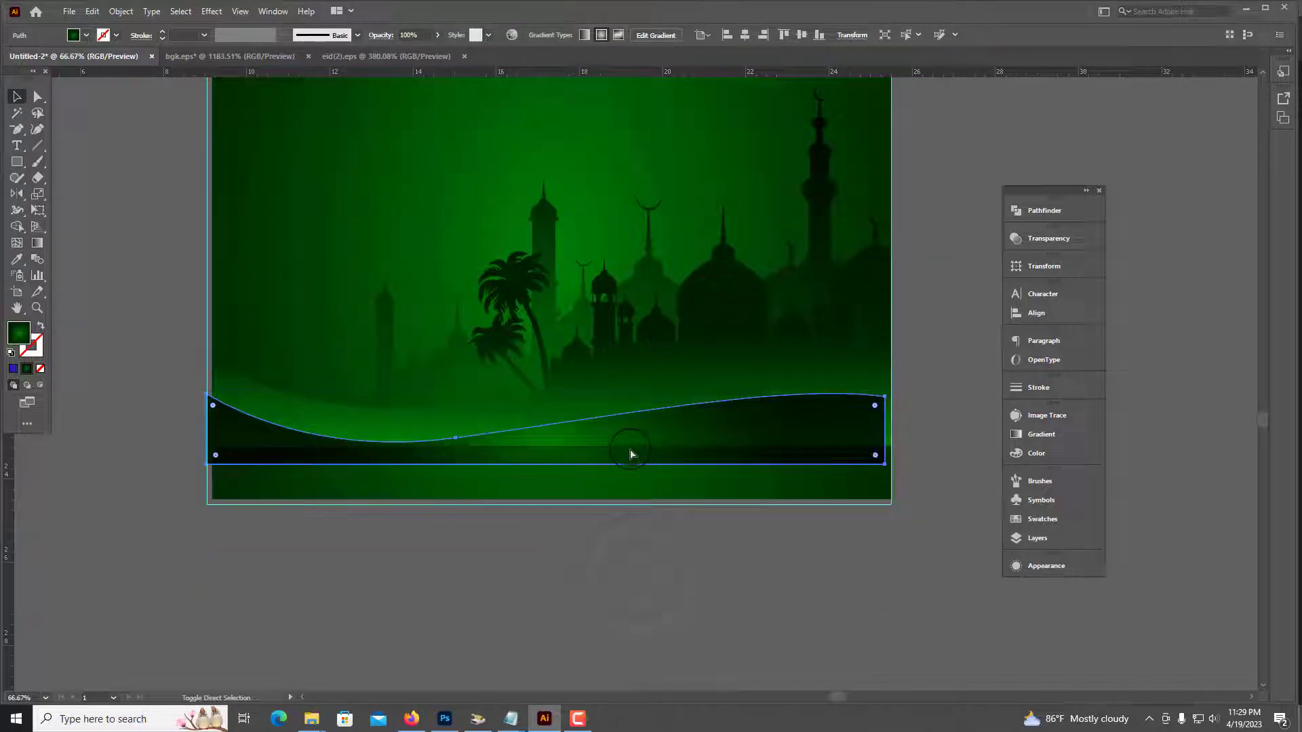
# Check the wave's blending mode in the Transparency panel.
pyautogui.hotkey('shift', 'ctrl', 'F11')
pyautogui.click(1046, 244)
pyautogui.click(879, 253)
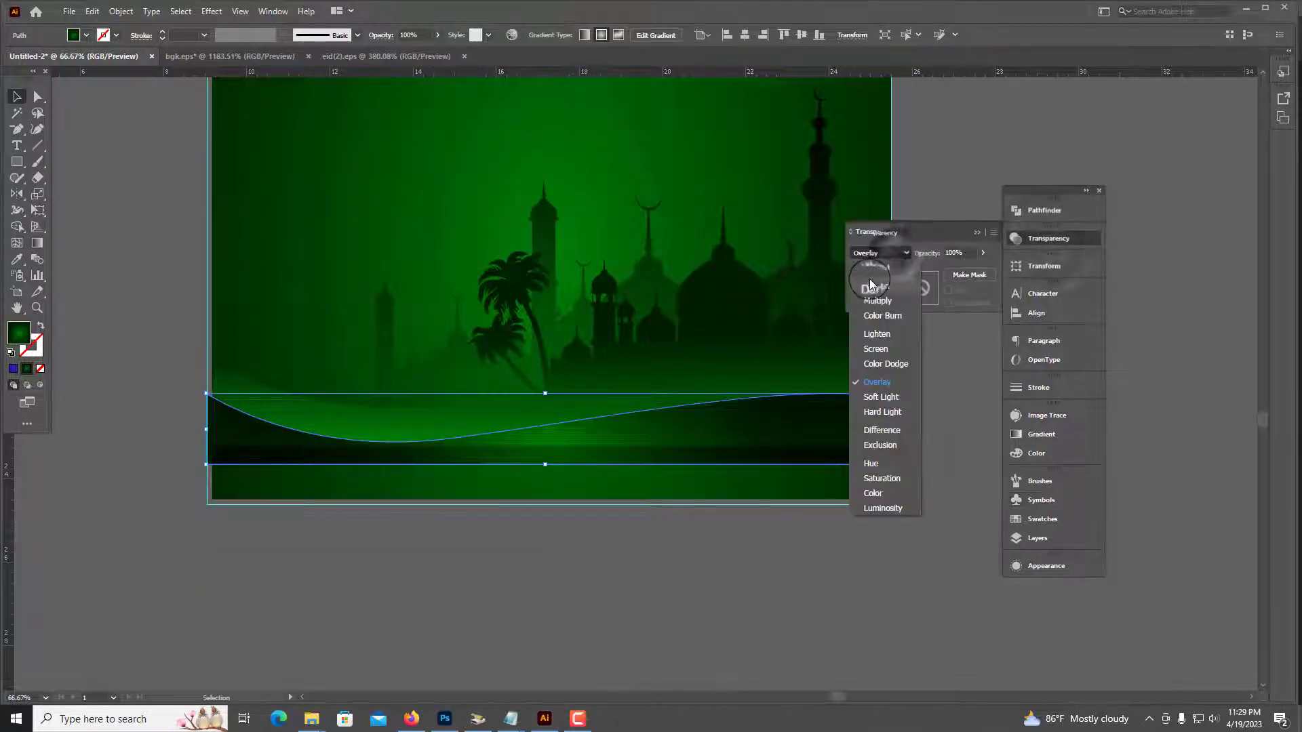
pyautogui.click(976, 232)
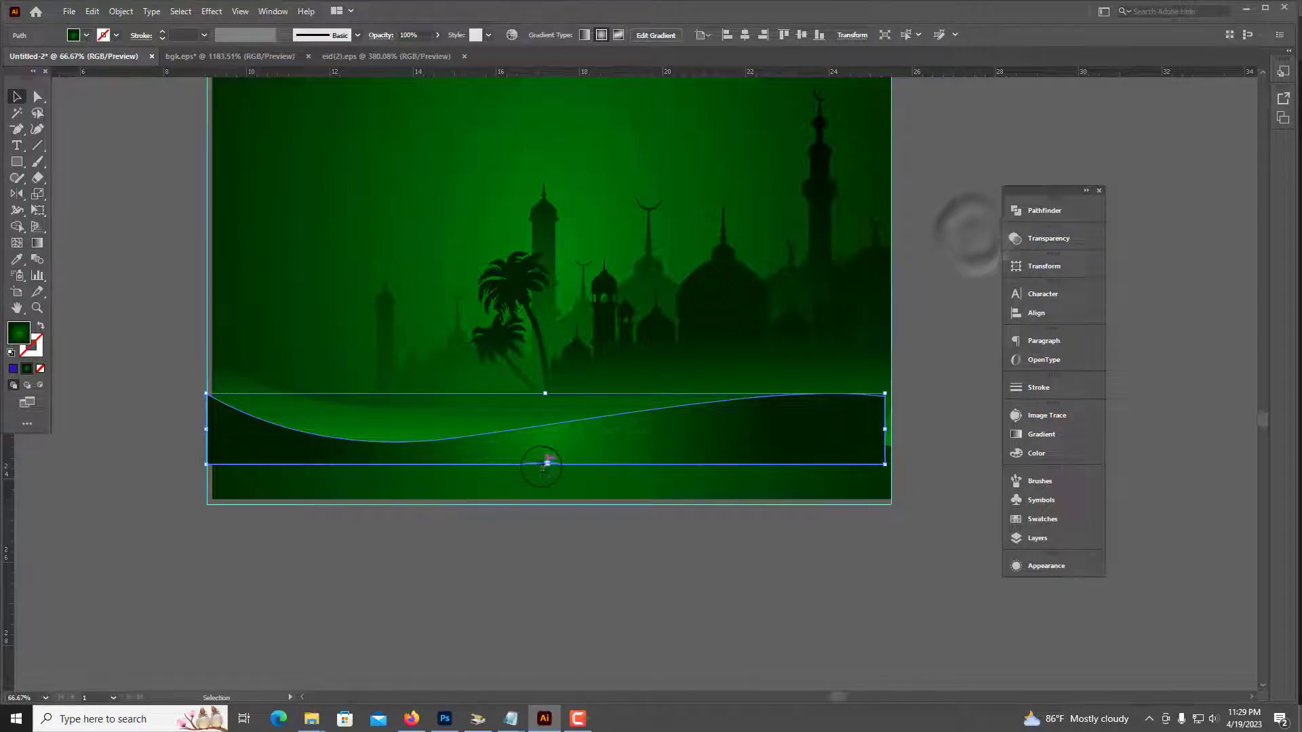
# Extend the wave down to the poster bottom and raise its top edge.
pyautogui.moveTo(546, 464); pyautogui.dragTo(545, 499)
pyautogui.keyDown('alt'); pyautogui.scroll(3, 900, 406); pyautogui.keyUp('alt')
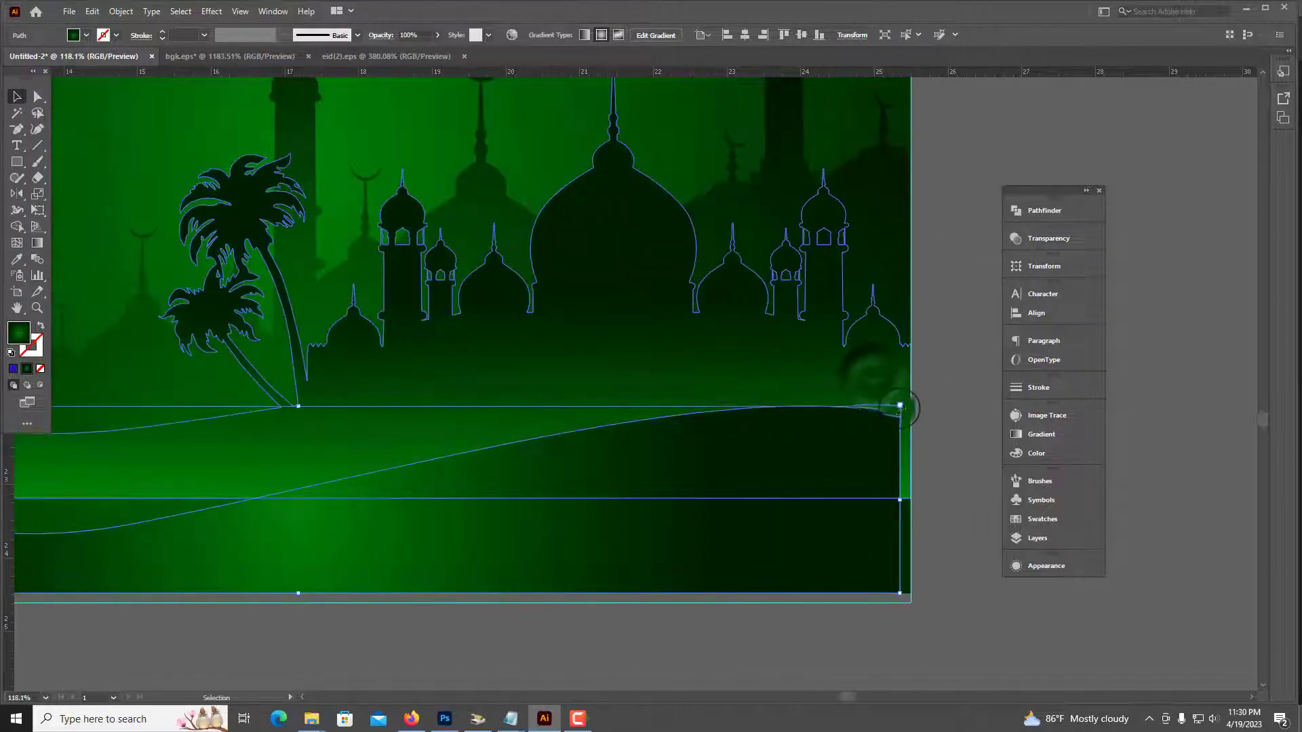
pyautogui.keyDown('alt'); pyautogui.scroll(-3, 908, 380); pyautogui.keyUp('alt')
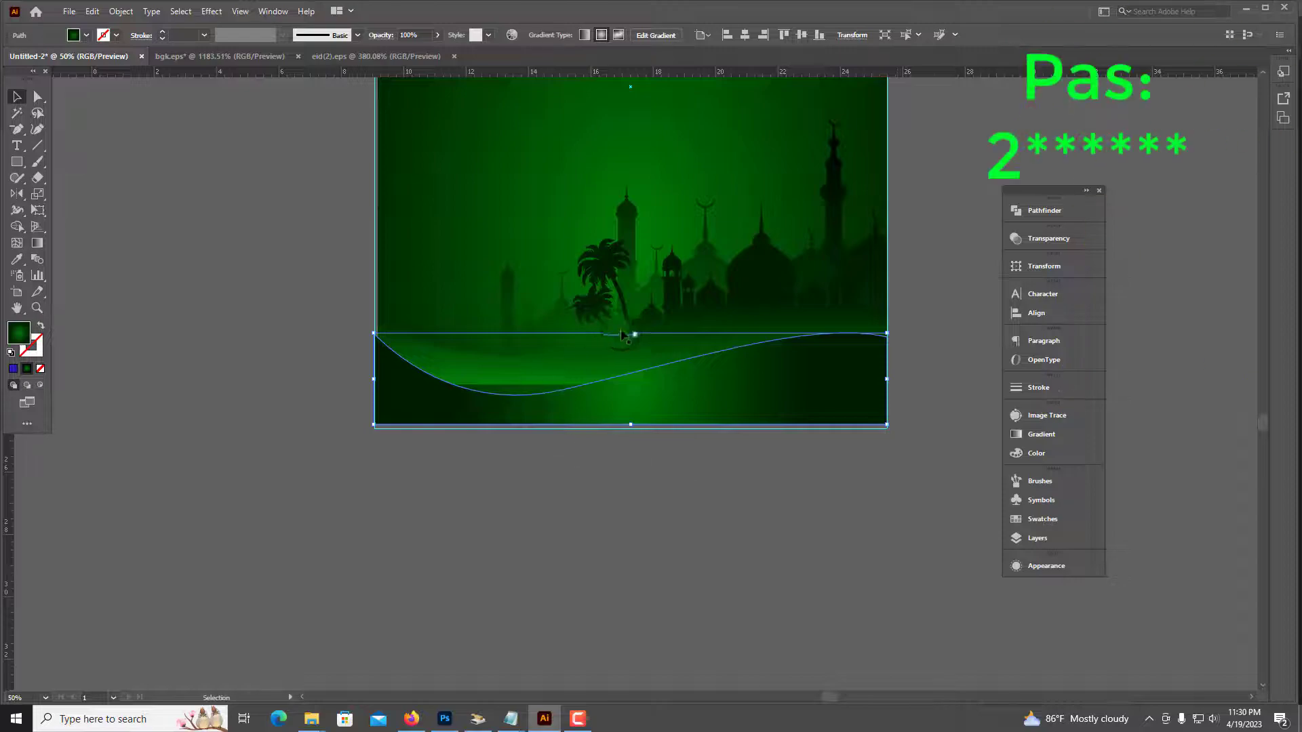
pyautogui.moveTo(621, 335); pyautogui.dragTo(622, 301)
pyautogui.click(575, 437)
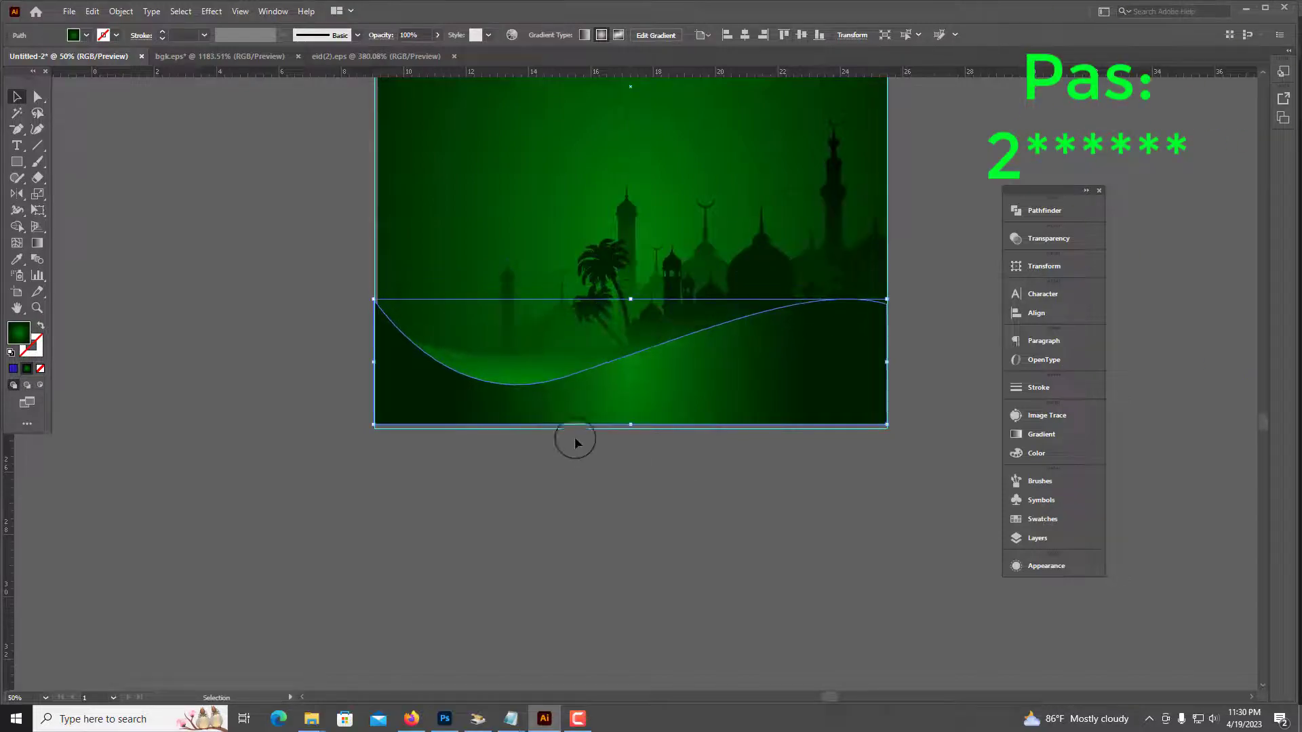
# Reflect the wave across the vertical axis with the Reflect tool.
pyautogui.click(644, 407)
pyautogui.press('o')
pyautogui.moveTo(644, 411); pyautogui.dragTo(644, 410)
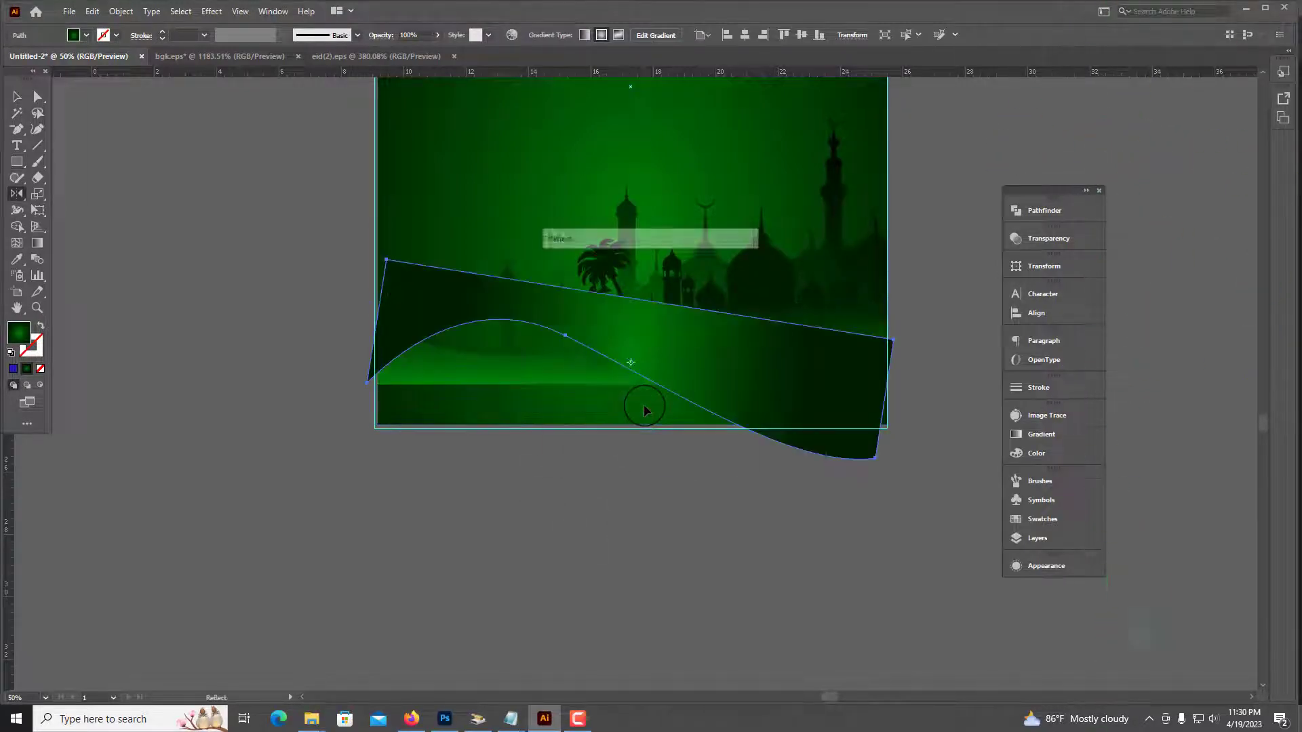
pyautogui.keyDown('alt'); pyautogui.click(644, 407); pyautogui.keyUp('alt')
pyautogui.click(583, 309)
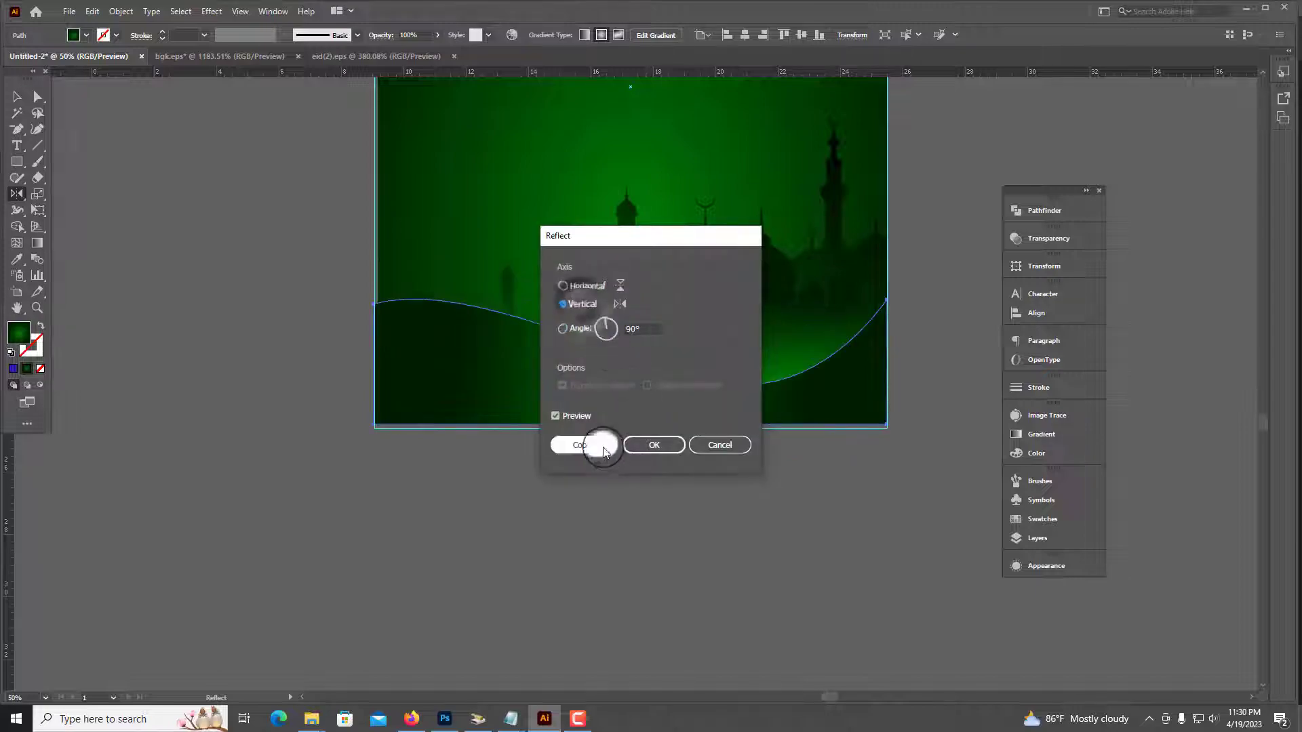
pyautogui.click(665, 449)
pyautogui.click(610, 480)
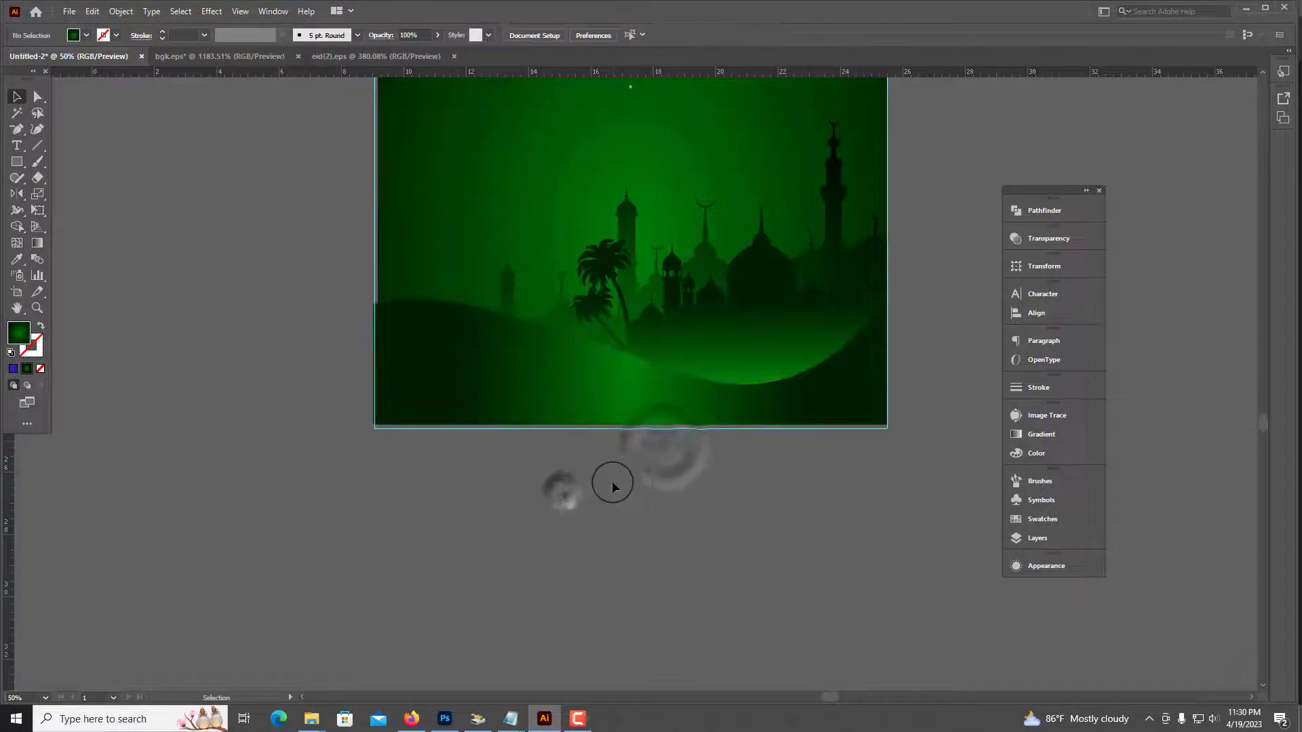
pyautogui.hotkey('ctrl', '-')
pyautogui.hotkey('ctrl', '-')
pyautogui.scroll(3, 548, 528)
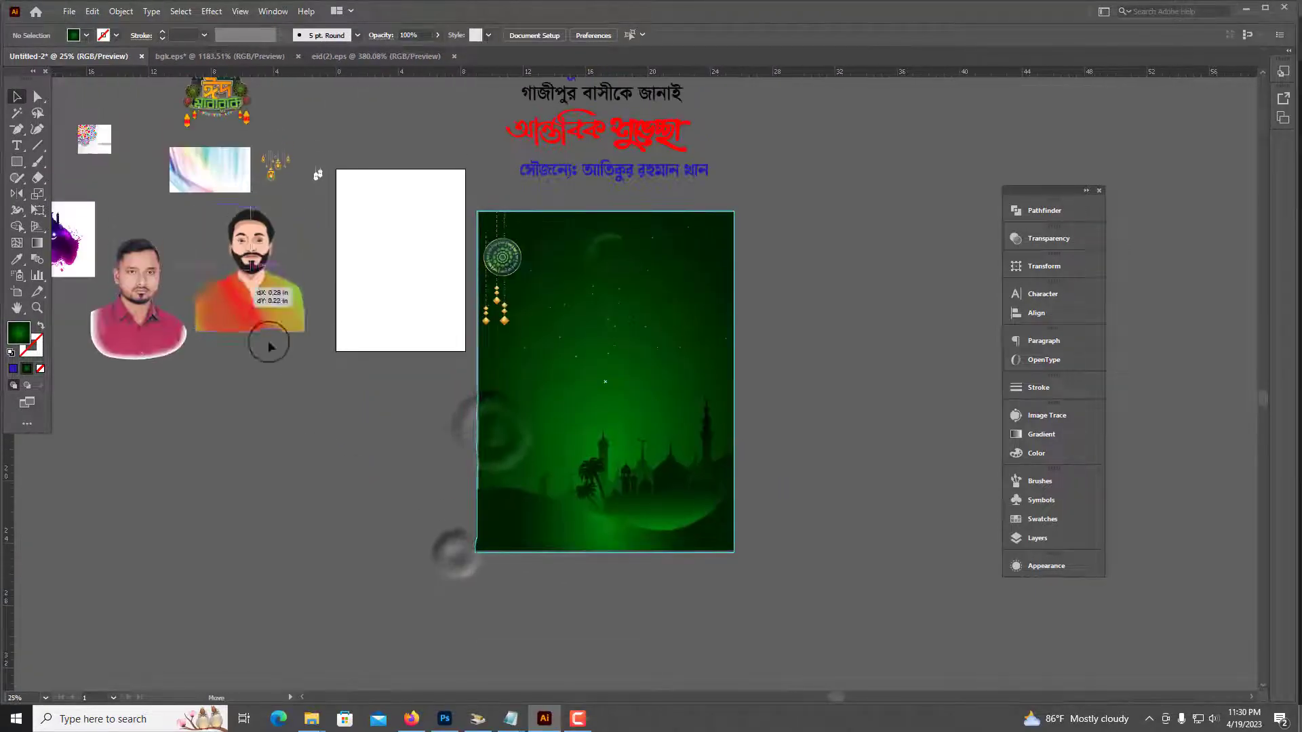
# Place the bearded cartoon portrait onto the lower left of the green poster.
pyautogui.moveTo(227, 278); pyautogui.dragTo(519, 467)
pyautogui.hotkey('ctrl', '+')
pyautogui.hotkey('ctrl', '+')
pyautogui.hotkey('ctrl', '+')
pyautogui.hotkey('ctrl', 'shift', 'a')
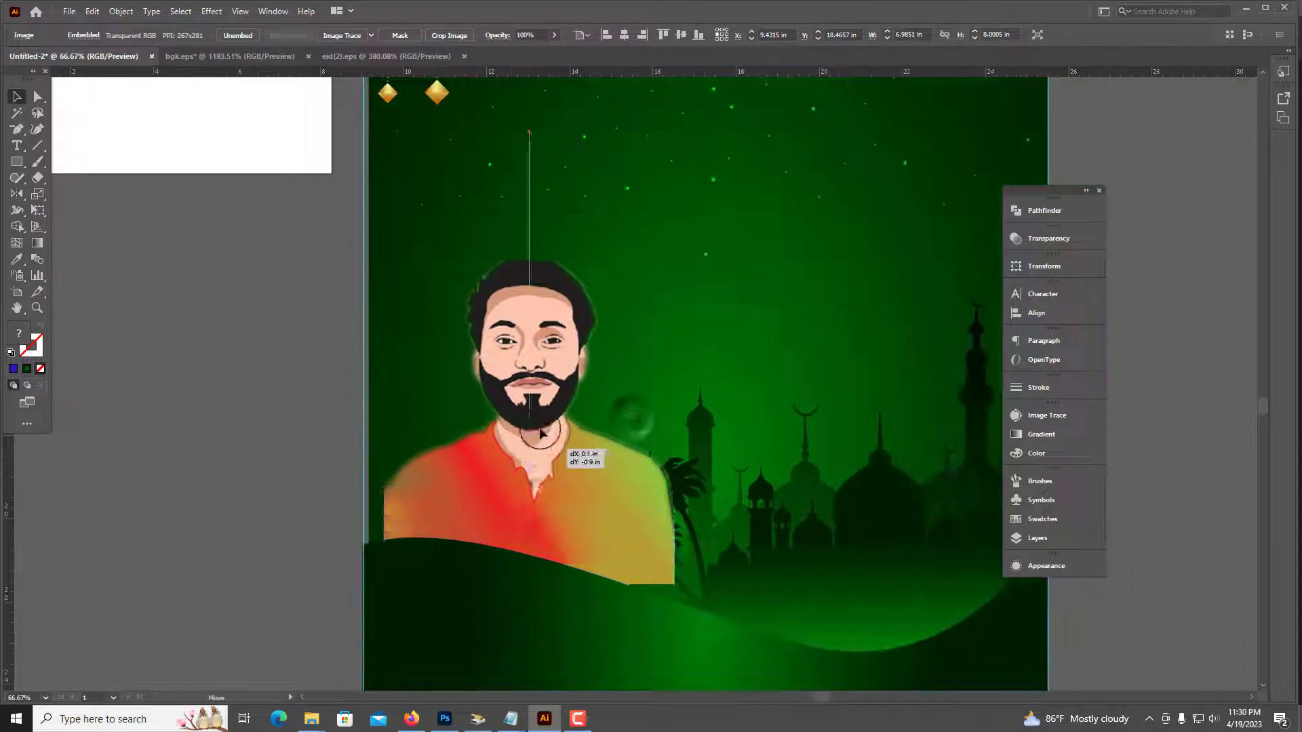
pyautogui.click(505, 605)
pyautogui.hotkey('ctrl', '-')
pyautogui.hotkey('ctrl', '-')
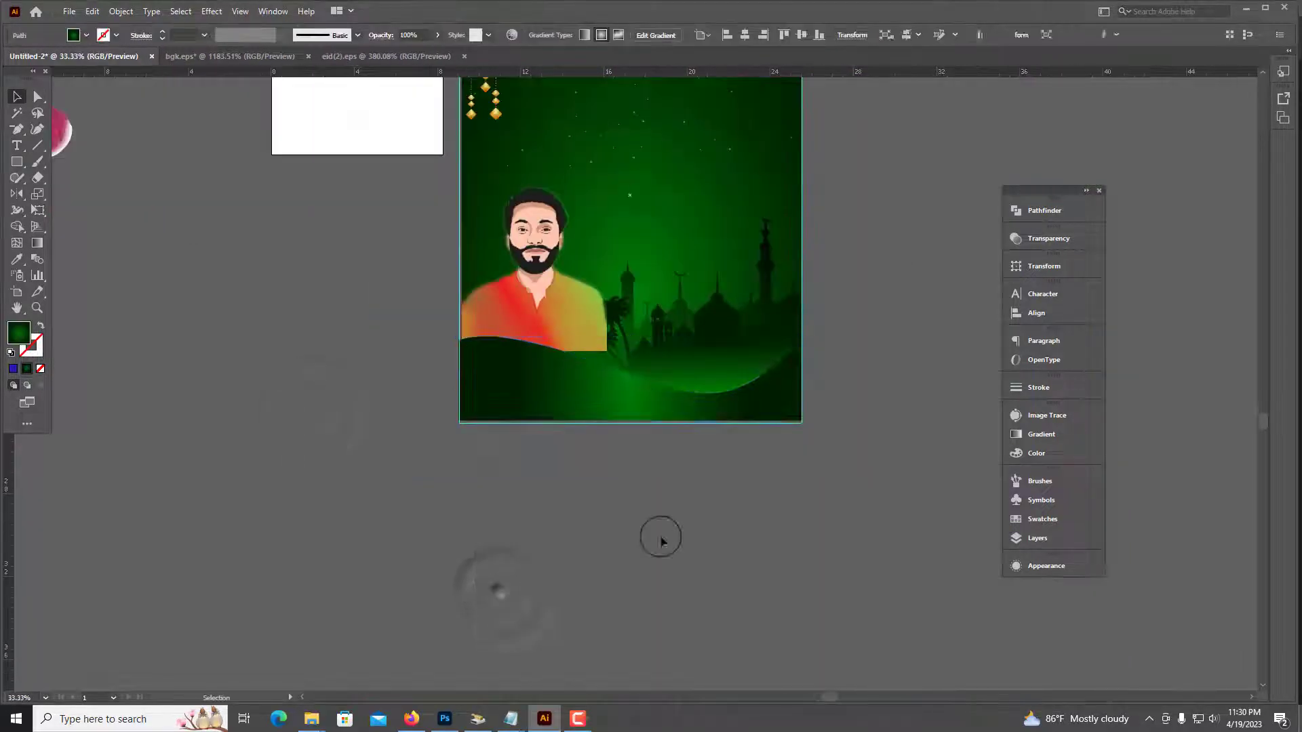
pyautogui.scroll(3, 660, 534)
pyautogui.click(616, 413)
pyautogui.scroll(4, 496, 200)
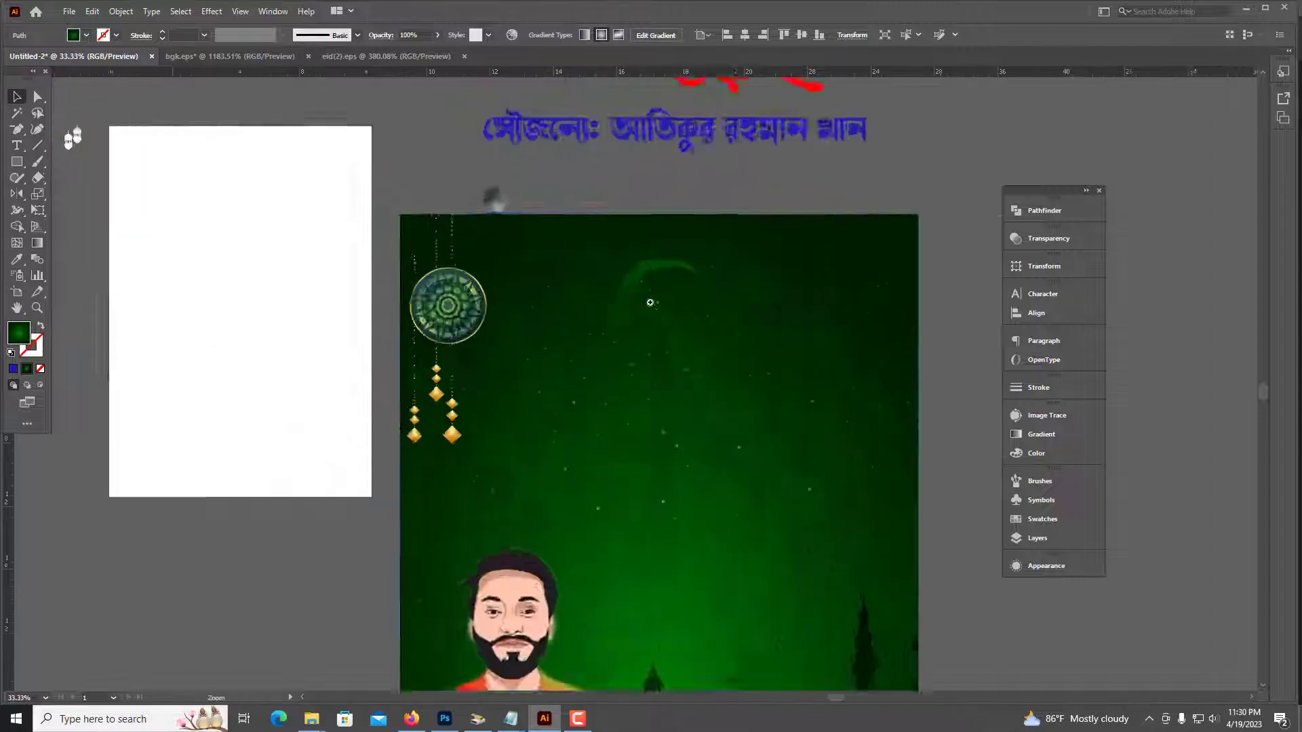
pyautogui.scroll(-5, 352, 215)
pyautogui.scroll(-2, 436, 546)
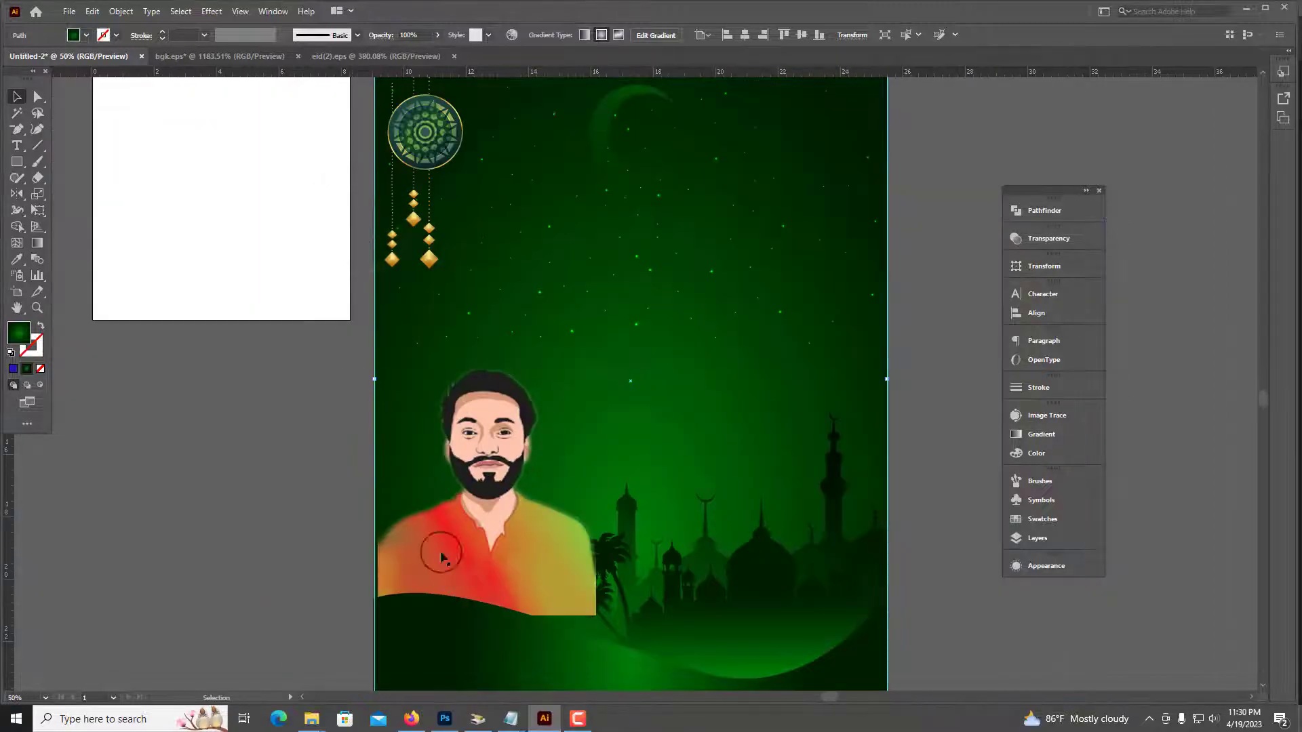
# Stretch the dark green wave to the poster's left edge, covering the portrait's lower edge.
pyautogui.click(465, 552)
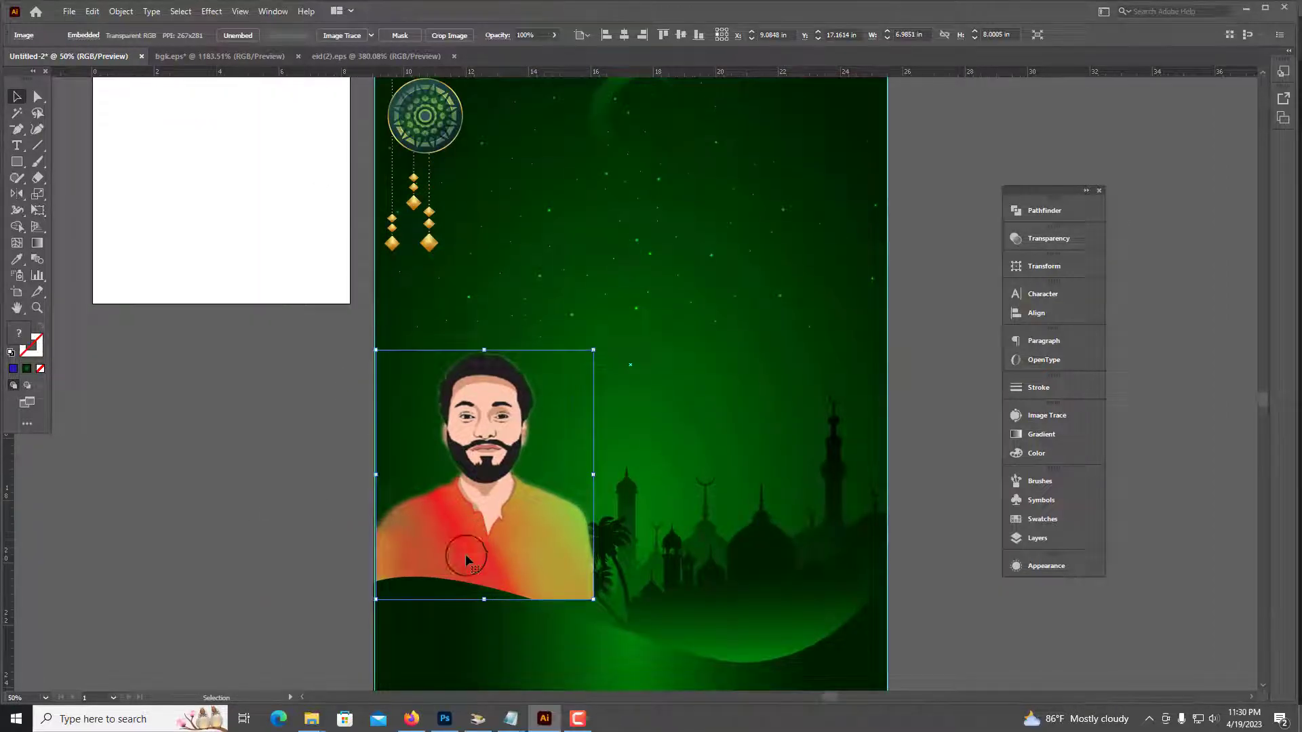
pyautogui.hotkey('ctrl', 'shift', 'a')
pyautogui.scroll(6, 461, 553)
pyautogui.click(483, 507)
pyautogui.moveTo(360, 426); pyautogui.dragTo(366, 424)
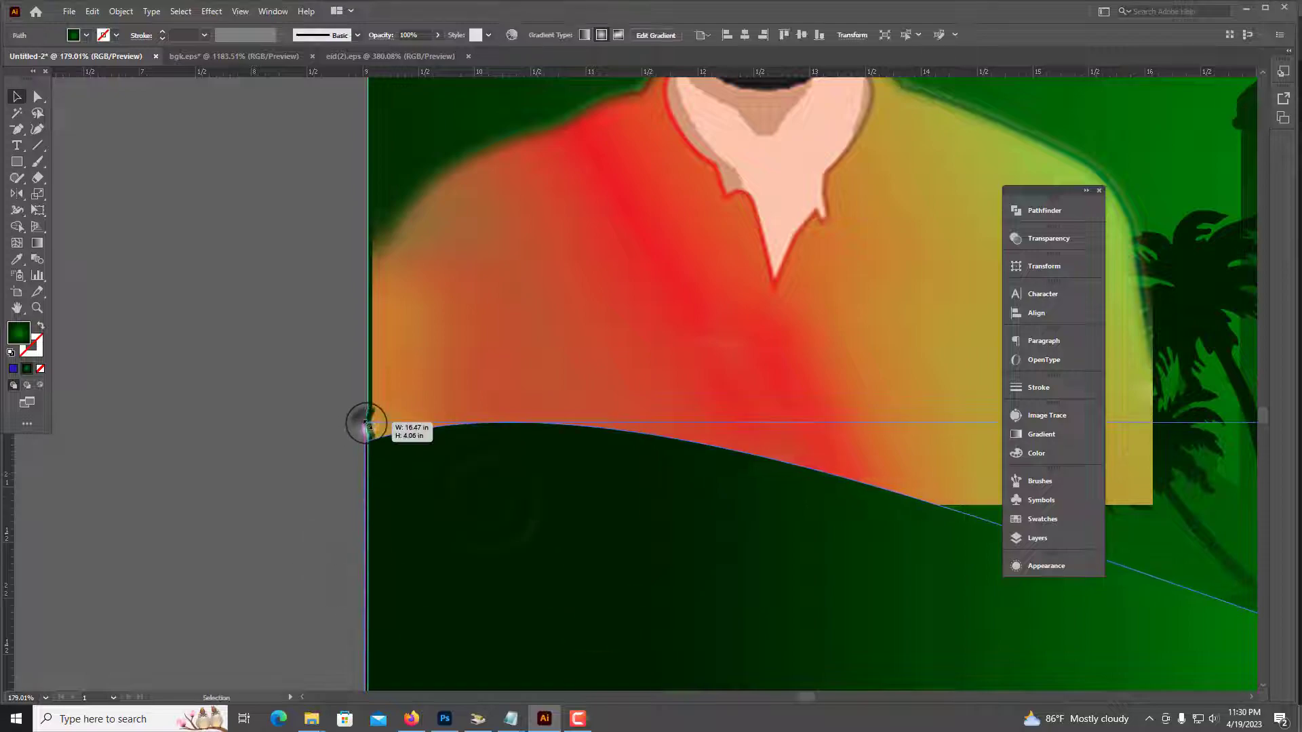
pyautogui.click(448, 377)
# Scale up the mosque silhouette from its corner and reposition it.
pyautogui.scroll(-8, 446, 378)
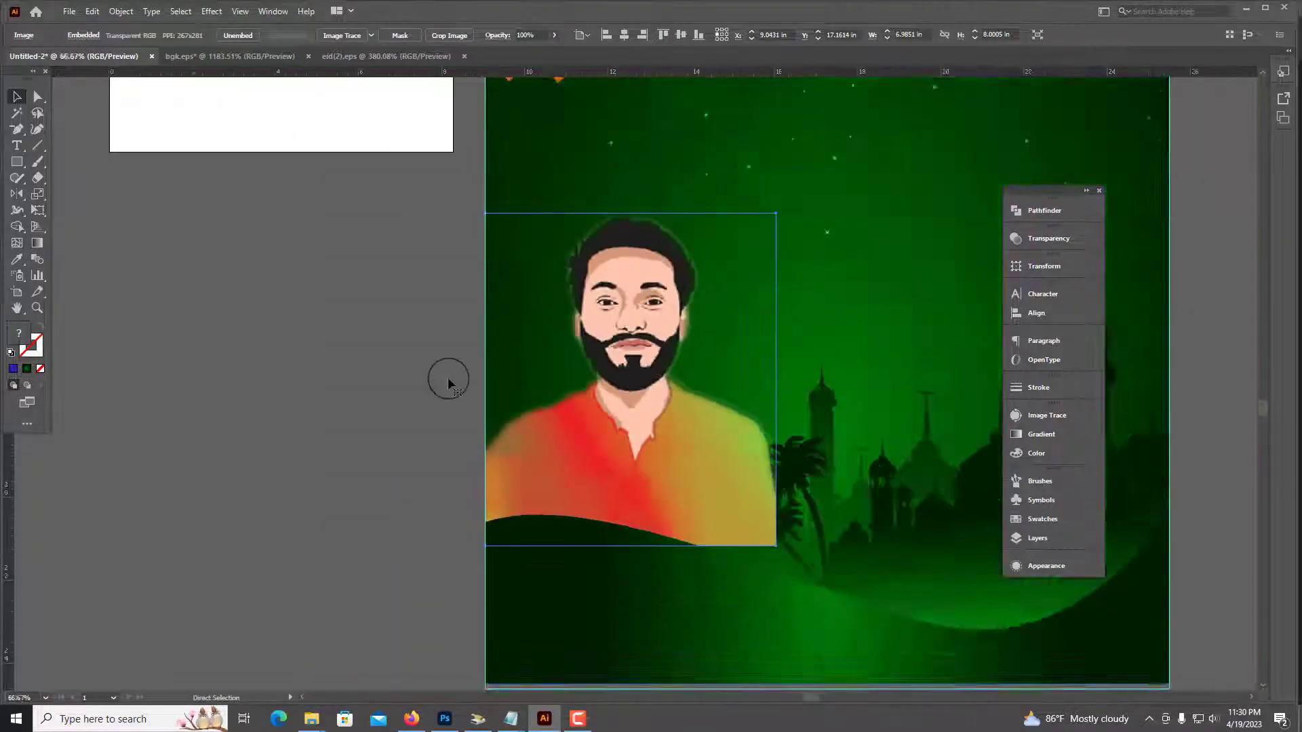
pyautogui.scroll(3, 546, 414)
pyautogui.hscroll(2, 465, 479)
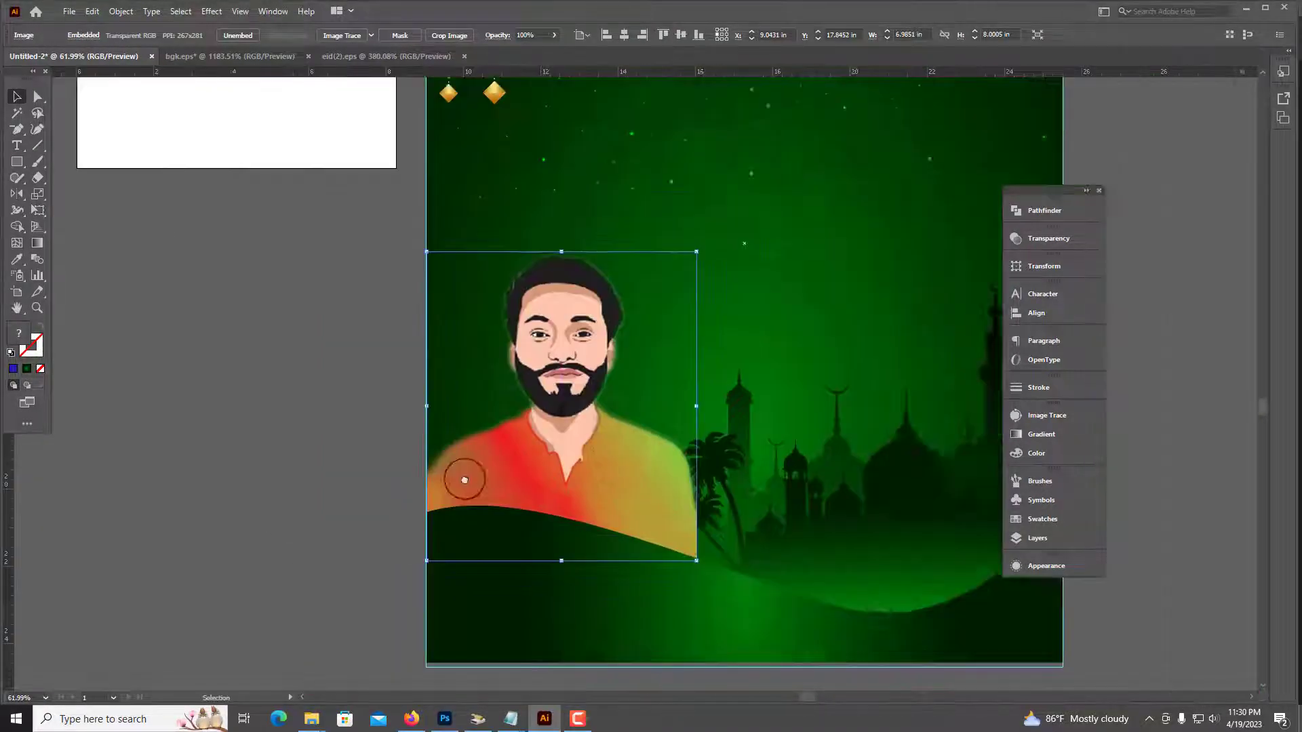
pyautogui.hscroll(3, 647, 552)
pyautogui.click(647, 552)
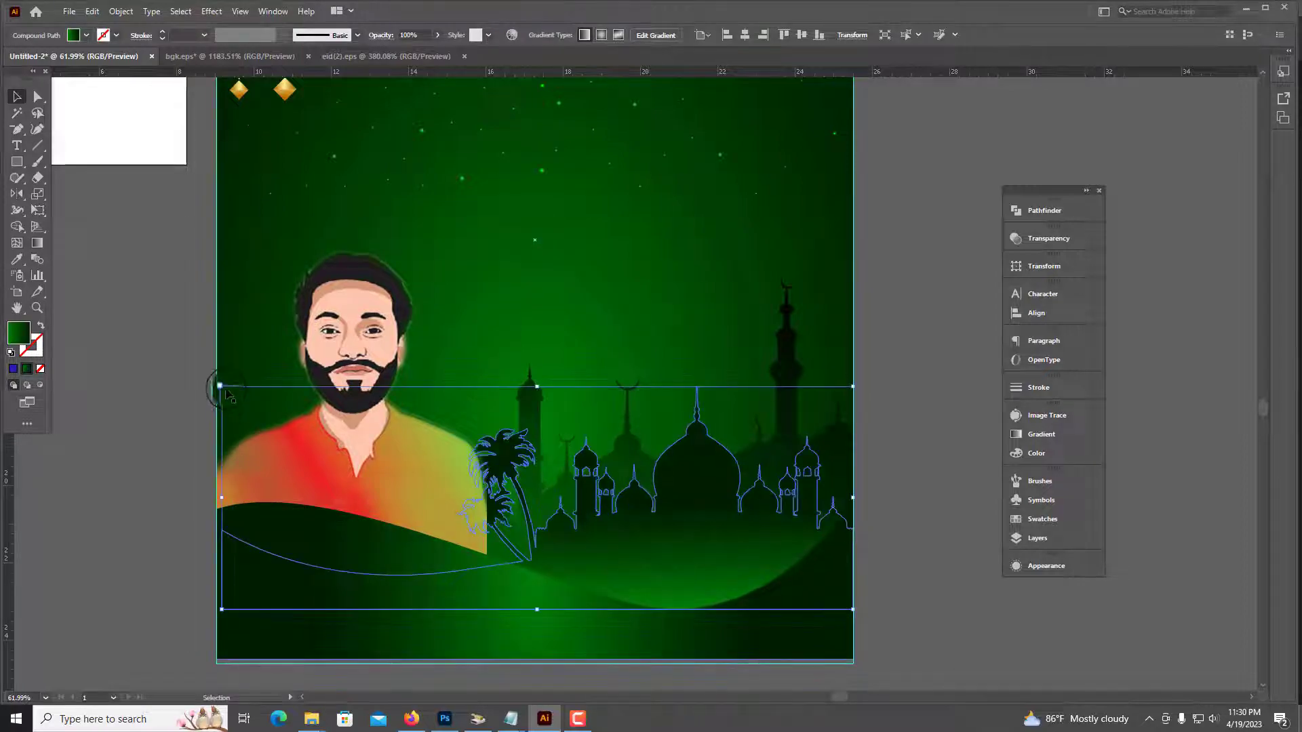
pyautogui.moveTo(222, 387); pyautogui.dragTo(268, 407)
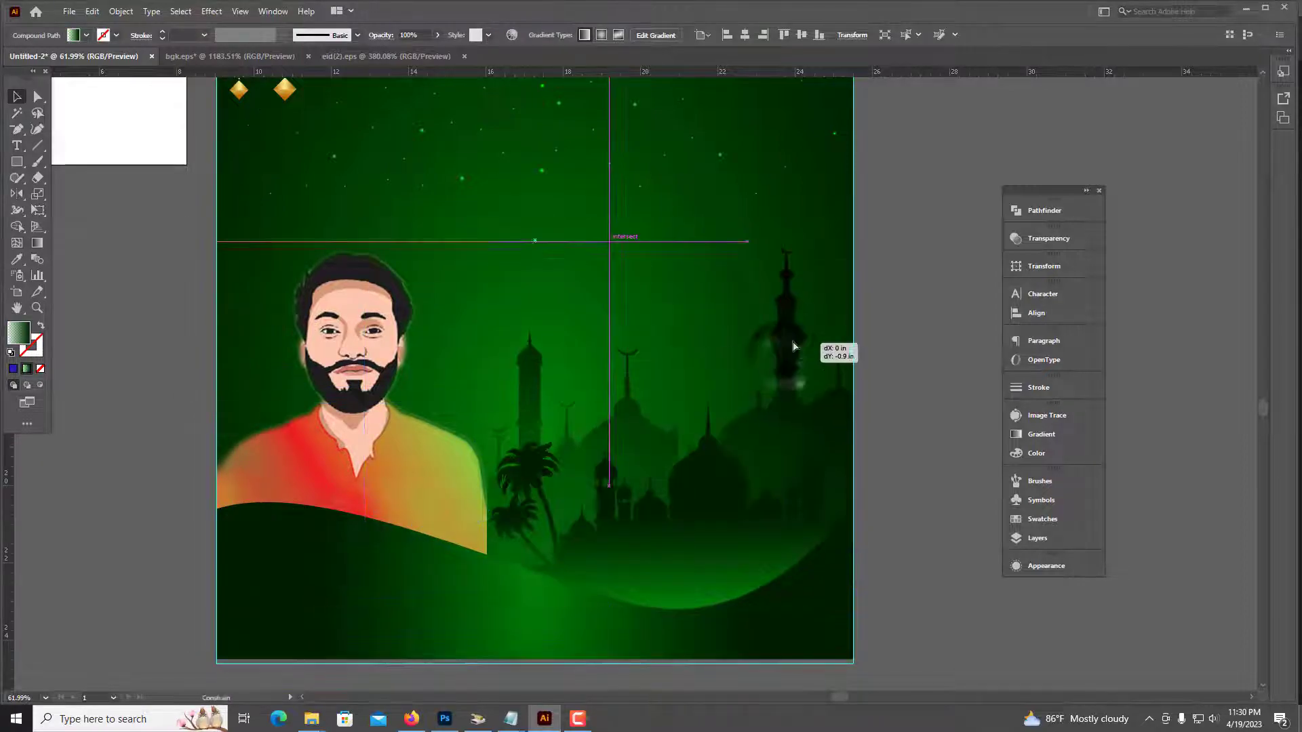
pyautogui.moveTo(791, 364); pyautogui.dragTo(852, 405)
pyautogui.click(937, 407)
pyautogui.hotkey('ctrl', '-')
pyautogui.hotkey('ctrl', '-')
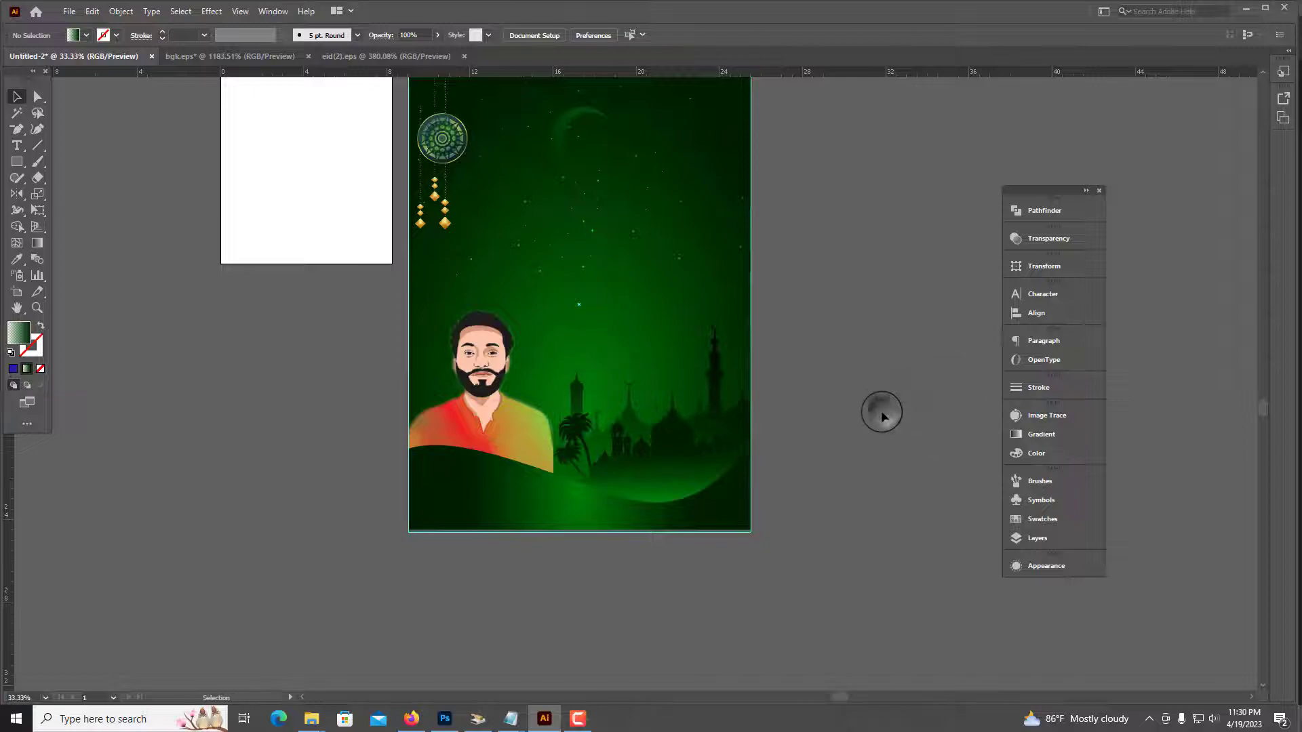
pyautogui.hotkey('ctrl', '-')
pyautogui.scroll(2, 686, 291)
# Retint the background gradient's dark end stop to a deep green with G 49.
pyautogui.scroll(3, 686, 290)
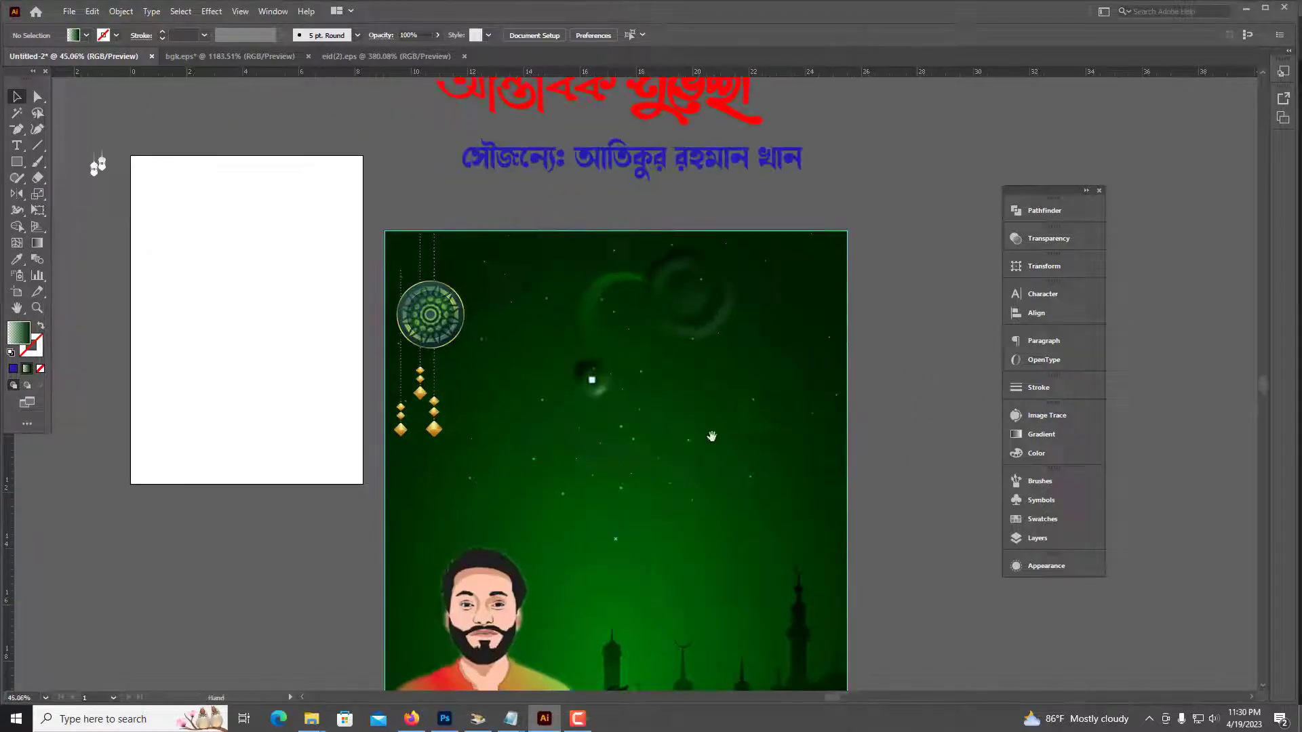
pyautogui.click(666, 264)
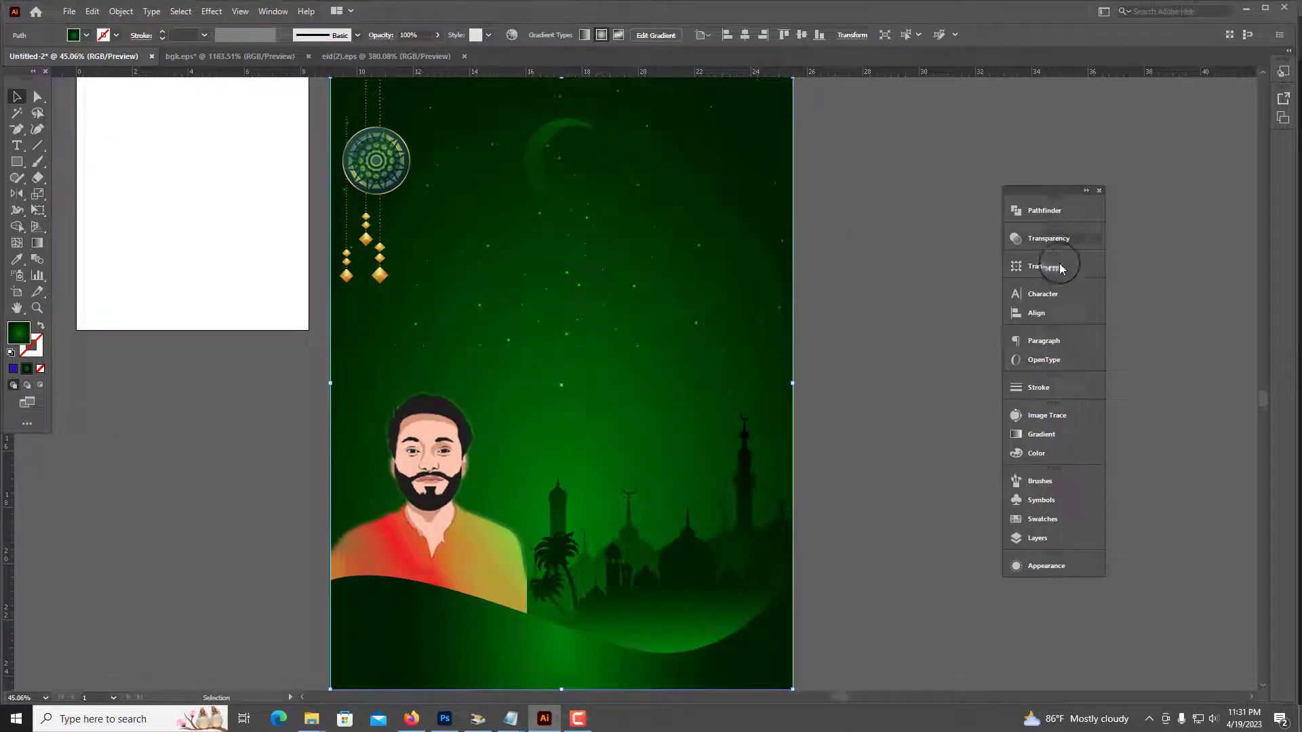
pyautogui.click(971, 536)
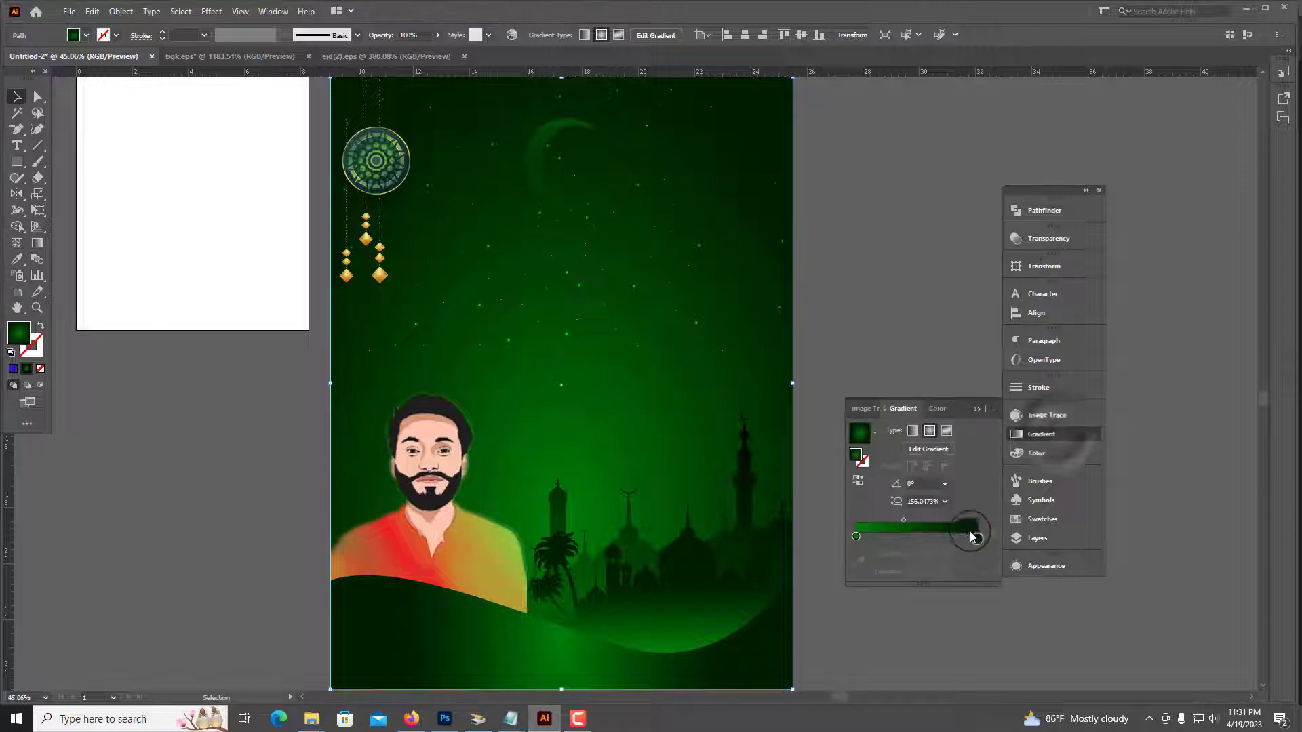
pyautogui.click(1056, 455)
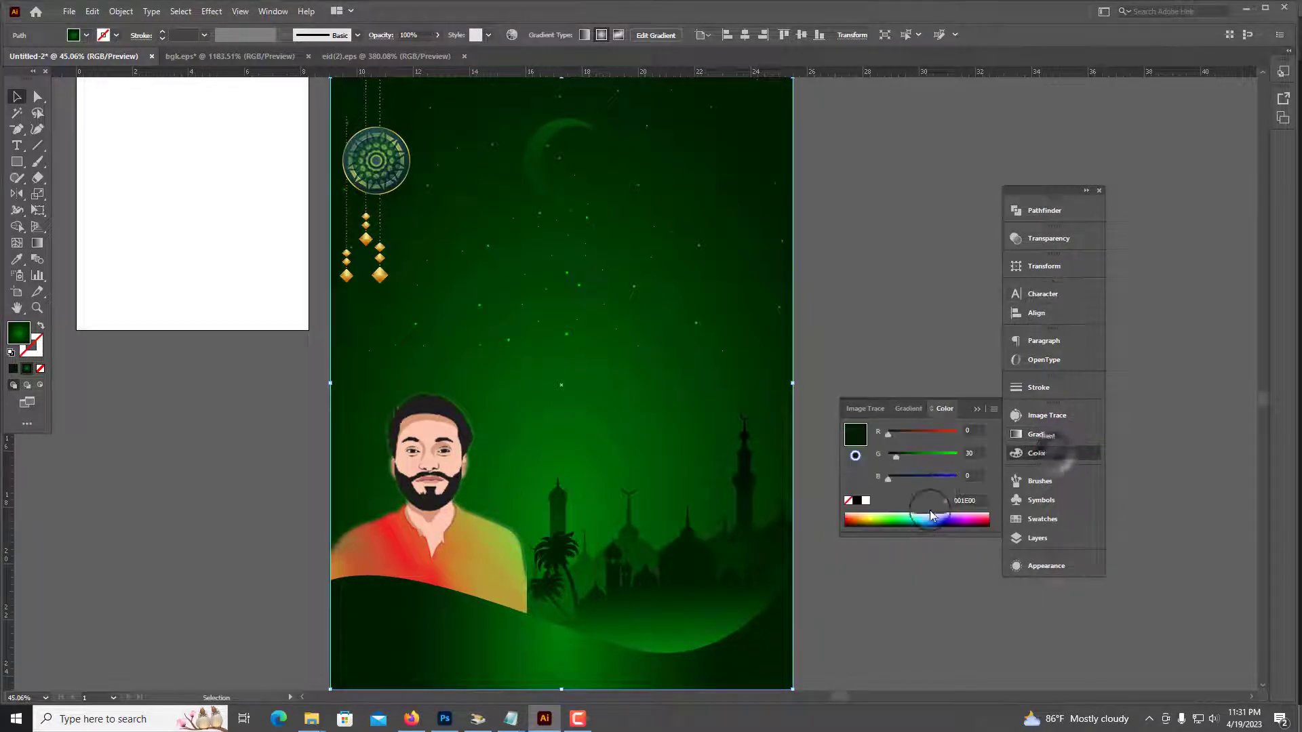
pyautogui.click(903, 455)
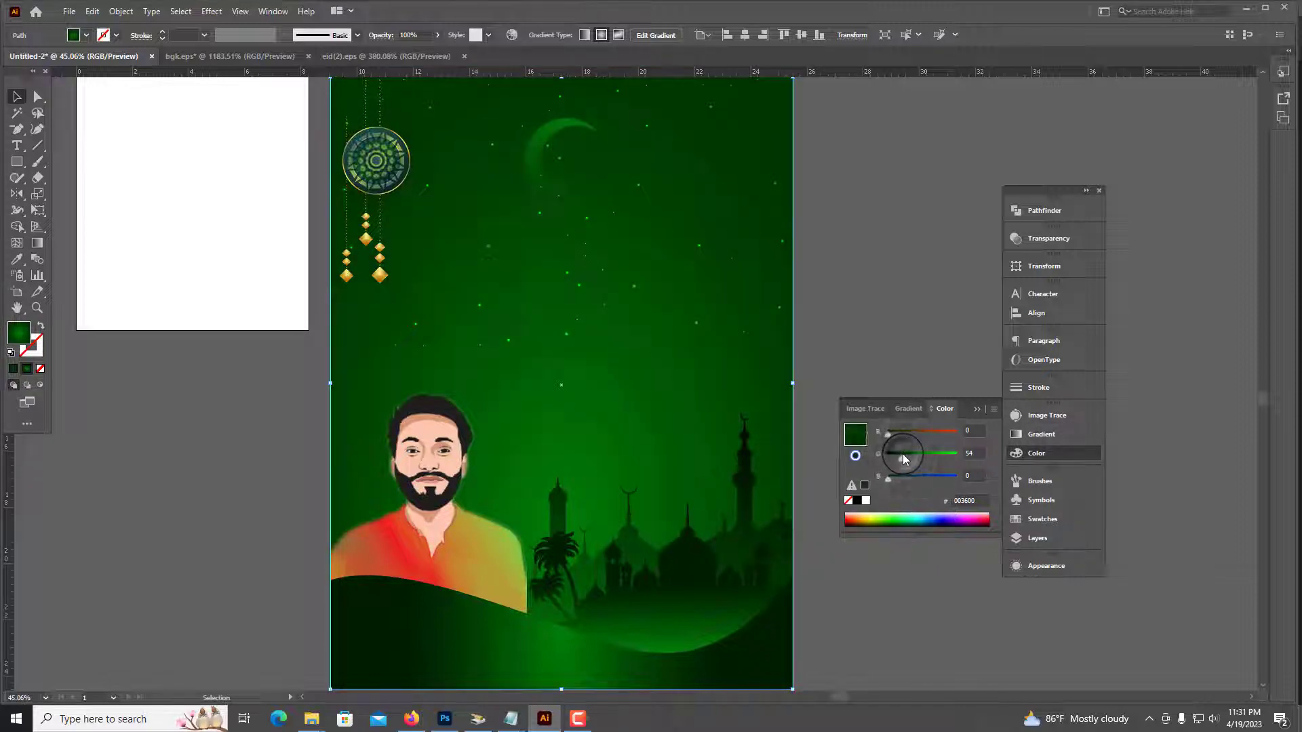
pyautogui.click(915, 329)
pyautogui.scroll(-3, 787, 326)
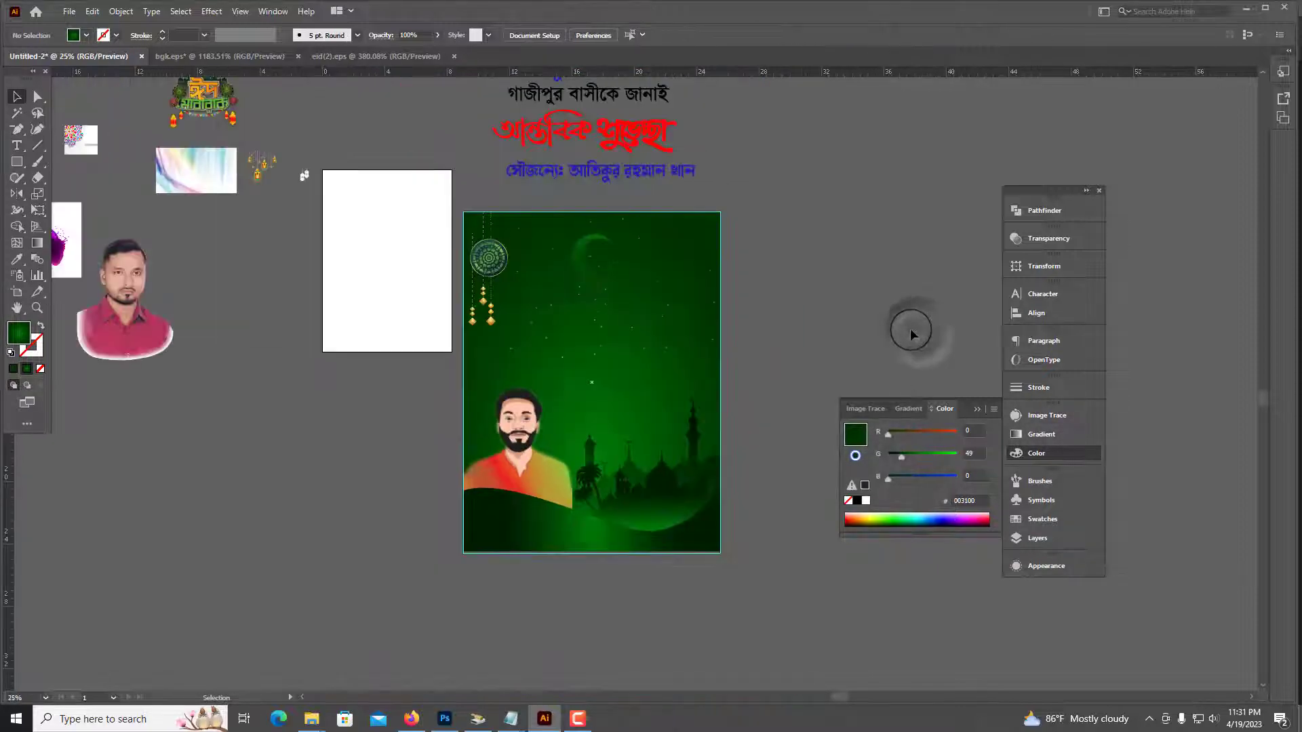
pyautogui.scroll(2, 780, 329)
pyautogui.scroll(2, 769, 366)
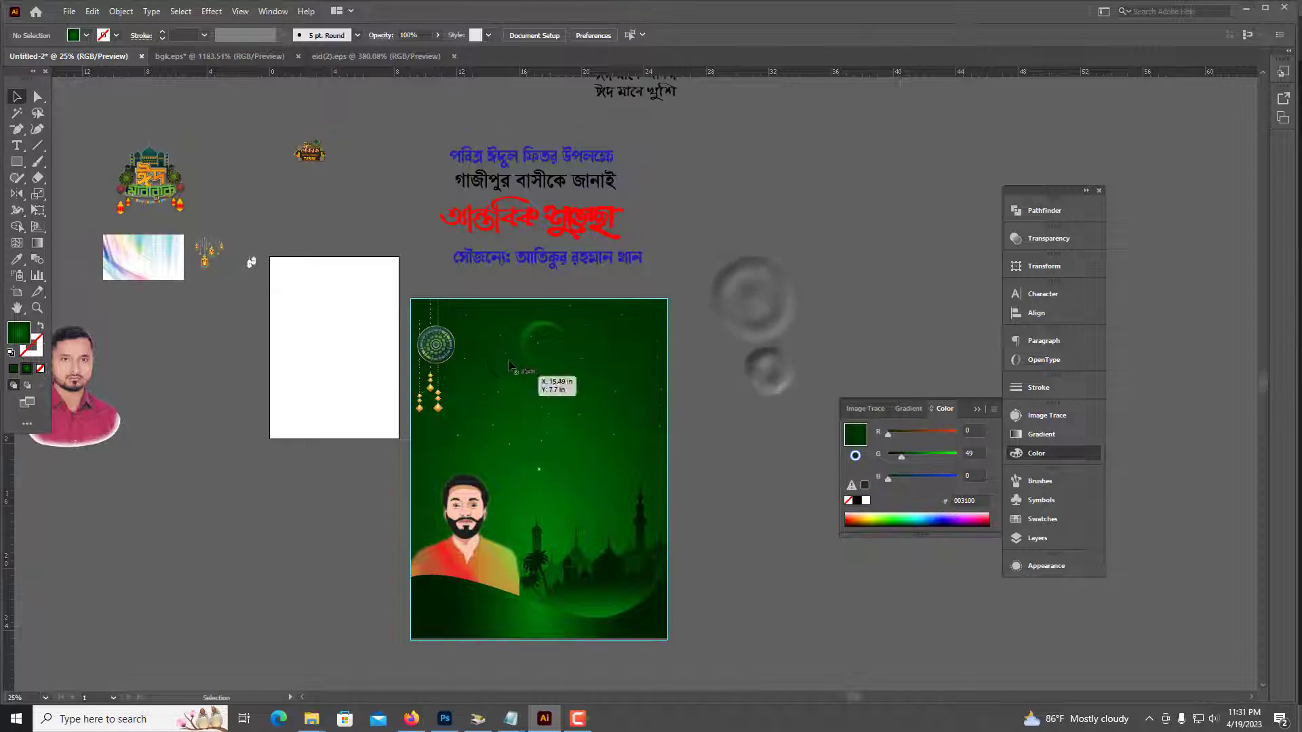
# Place the hanging lanterns image, enlarged, at the poster's top right edge.
pyautogui.moveTo(533, 368); pyautogui.dragTo(702, 380)
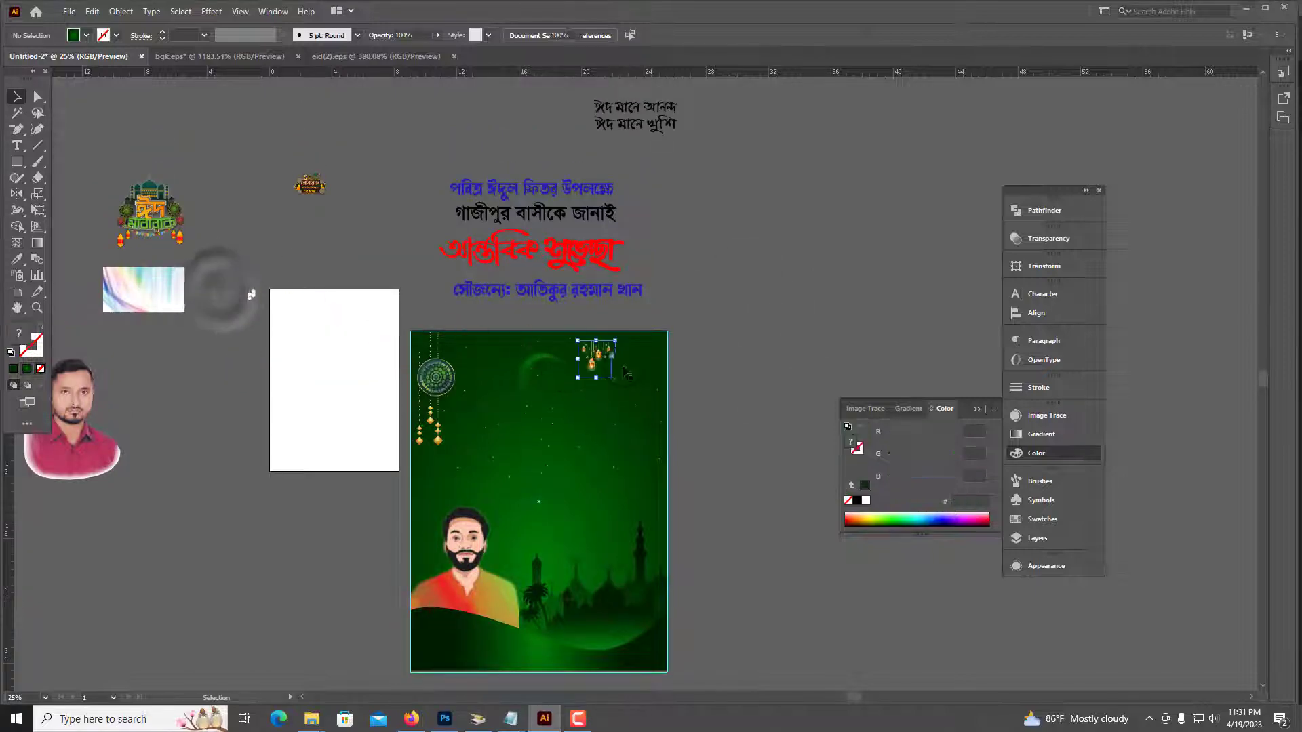
pyautogui.scroll(3, 615, 343)
pyautogui.moveTo(608, 428); pyautogui.dragTo(750, 568)
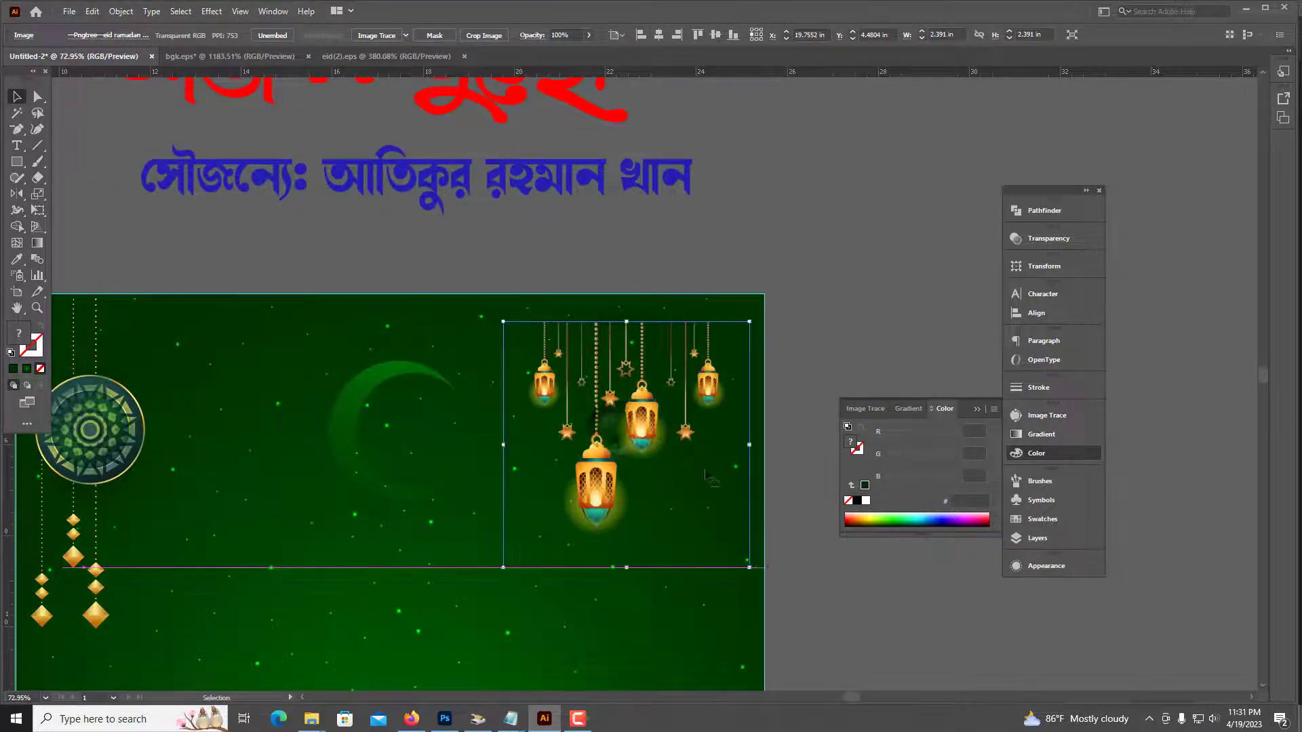
pyautogui.scroll(4, 680, 337)
pyautogui.rightClick(720, 382)
pyautogui.click(751, 190)
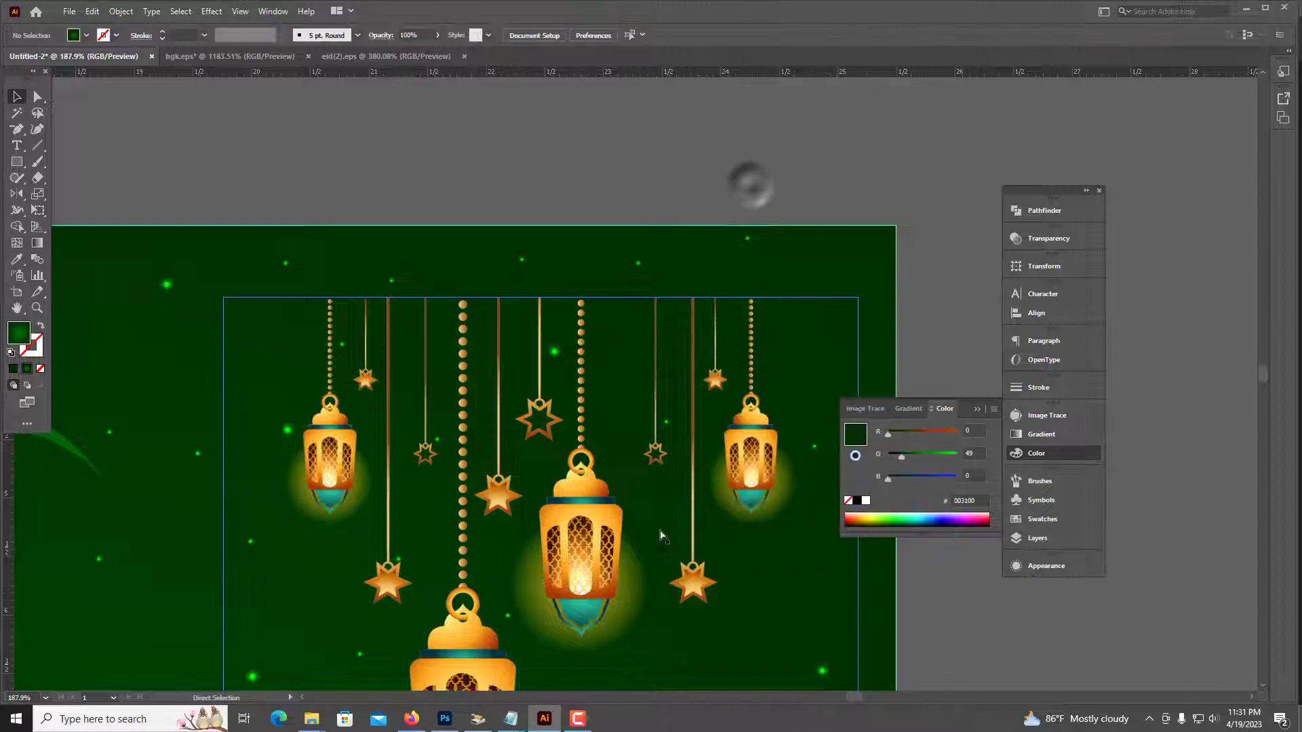
pyautogui.moveTo(558, 537); pyautogui.dragTo(621, 474)
pyautogui.hotkey('ctrl', '-')
pyautogui.hotkey('ctrl', '-')
pyautogui.hotkey('ctrl', '-')
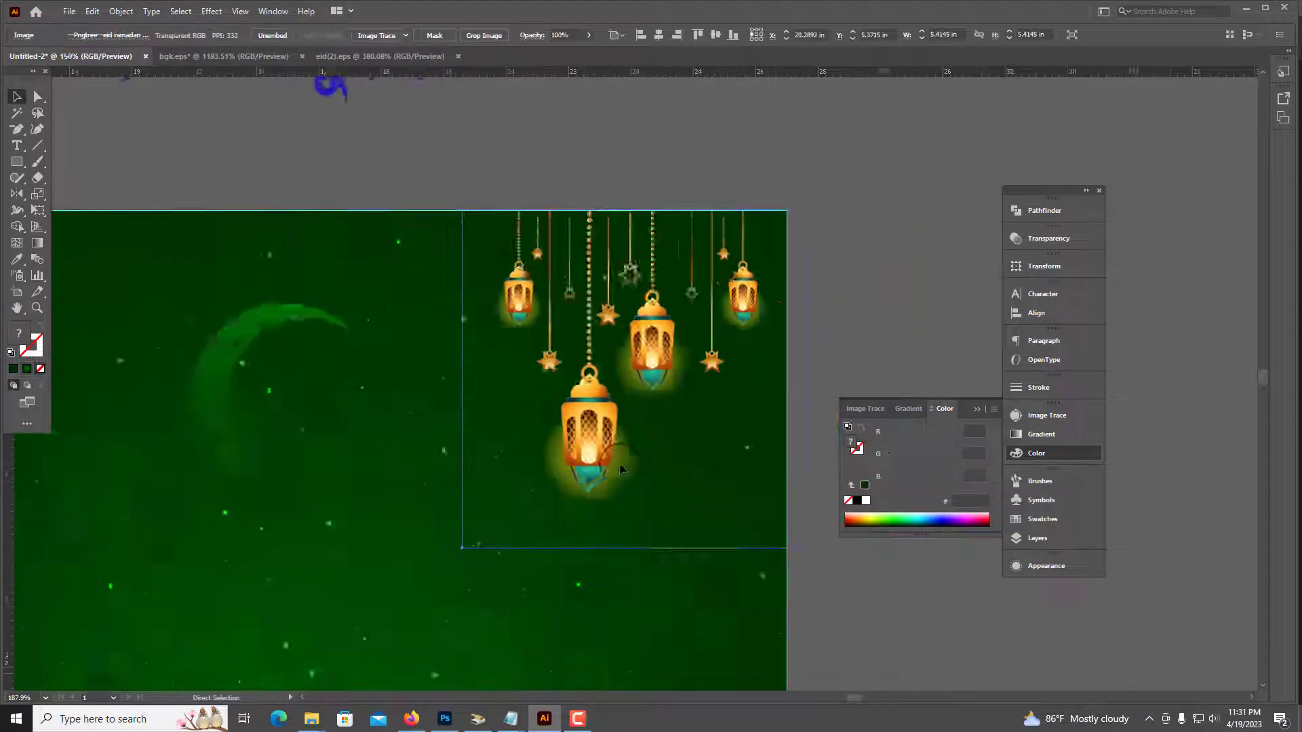
pyautogui.click(888, 356)
pyautogui.hotkey('ctrl', '-')
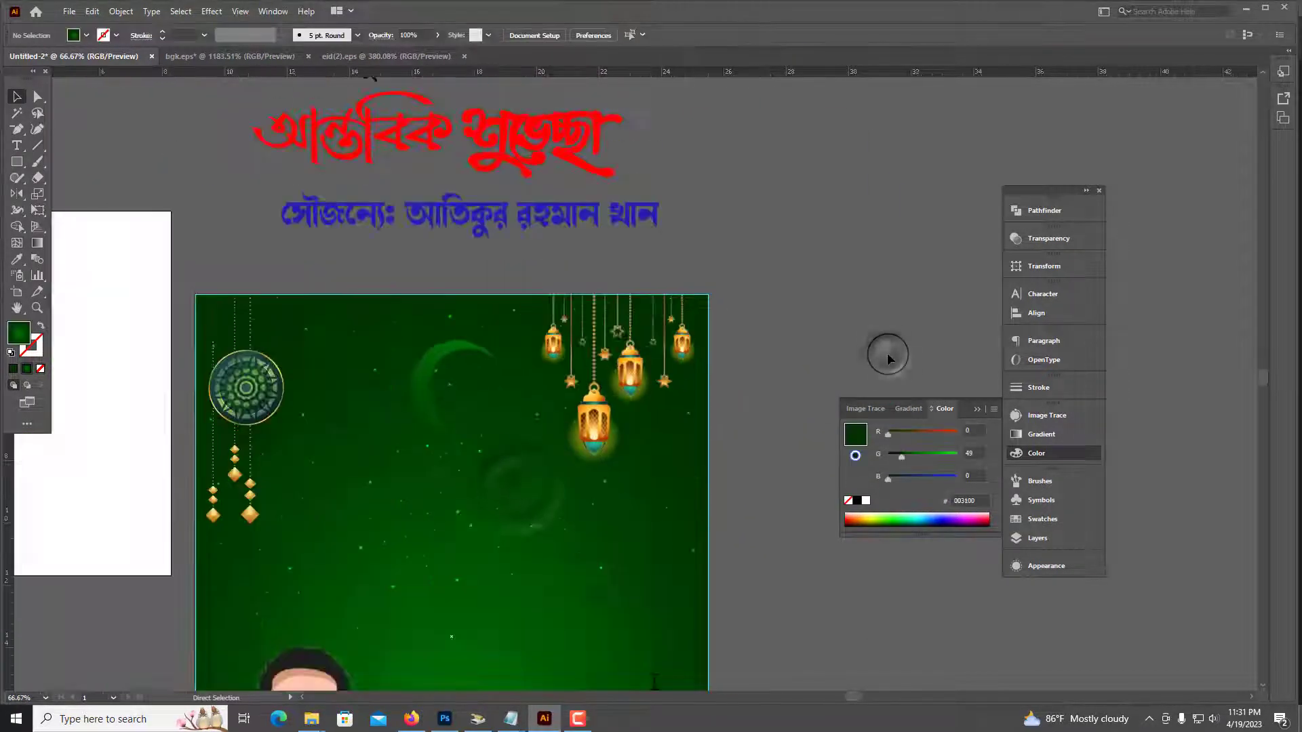
# Darken the thin crescent moon's fill to dark green 003100.
pyautogui.moveTo(465, 375); pyautogui.dragTo(468, 380)
pyautogui.hotkey('ctrl', '+')
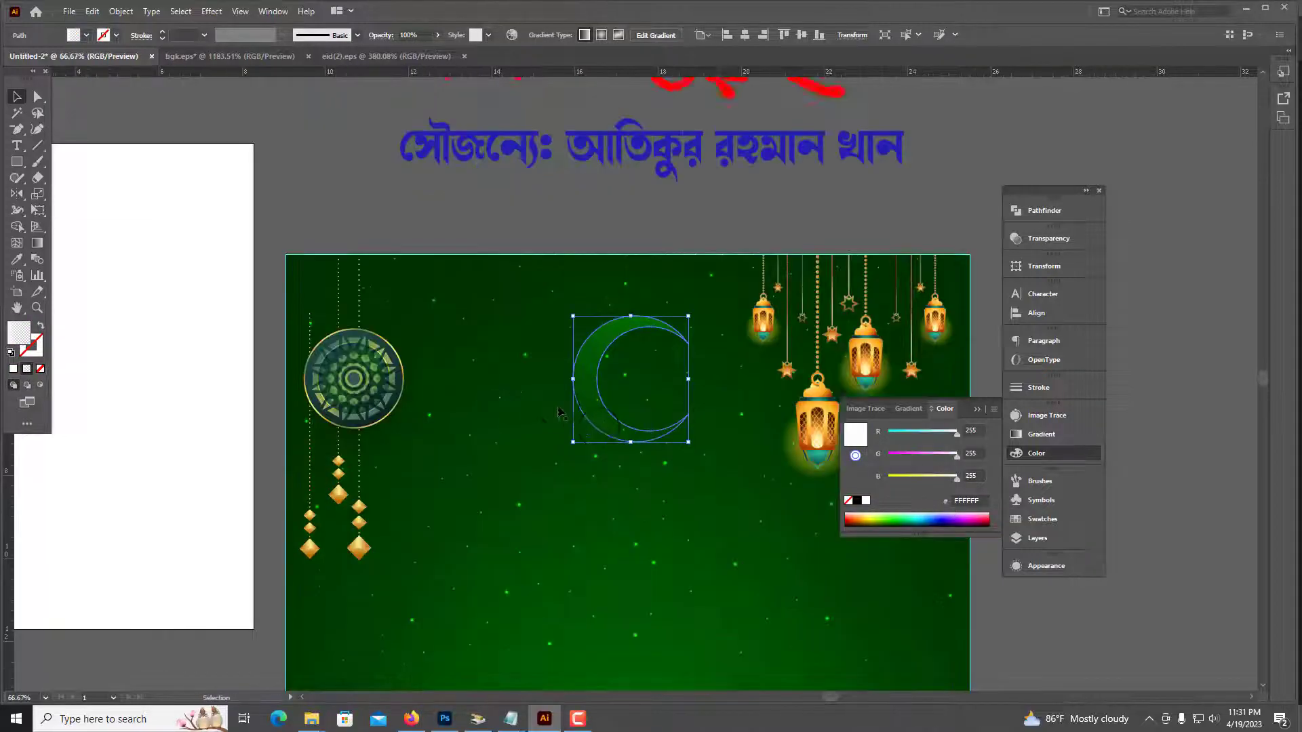
pyautogui.hotkey('ctrl', '-')
pyautogui.hotkey('ctrl', '-')
pyautogui.moveTo(850, 535); pyautogui.dragTo(653, 384)
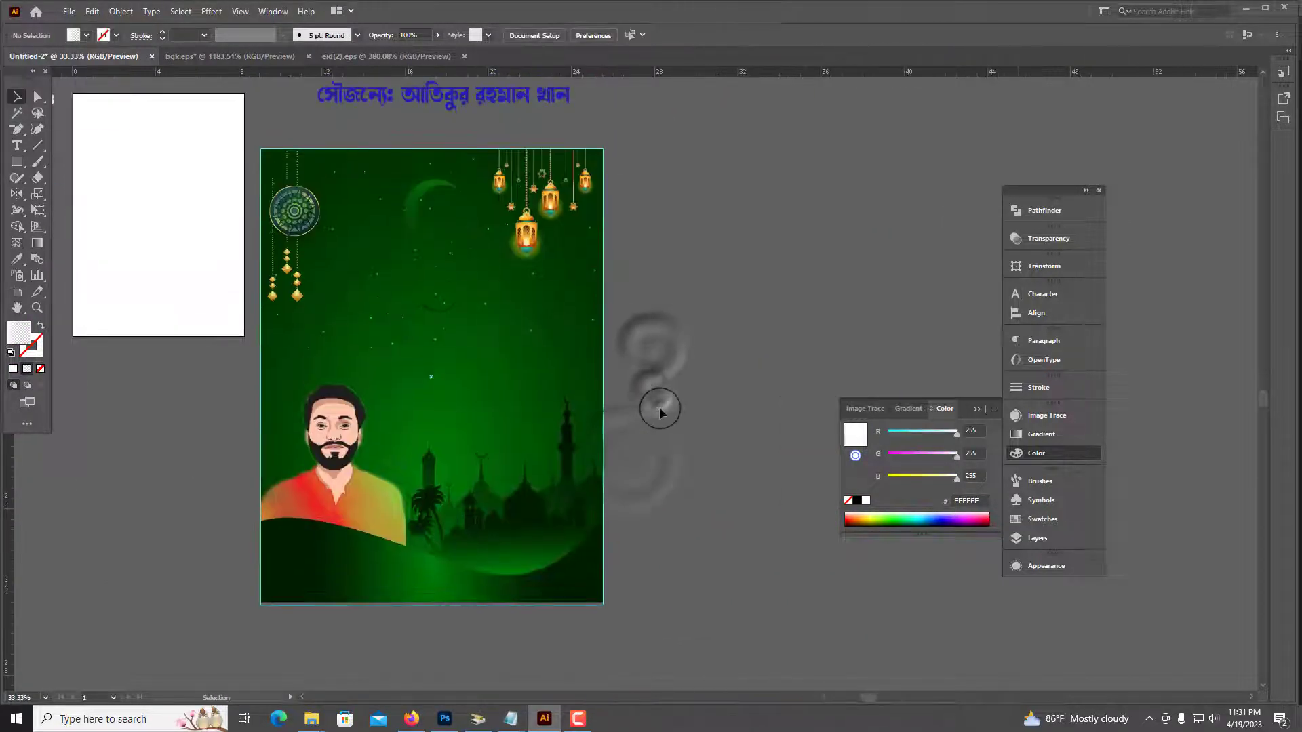
pyautogui.click(411, 220)
pyautogui.click(638, 330)
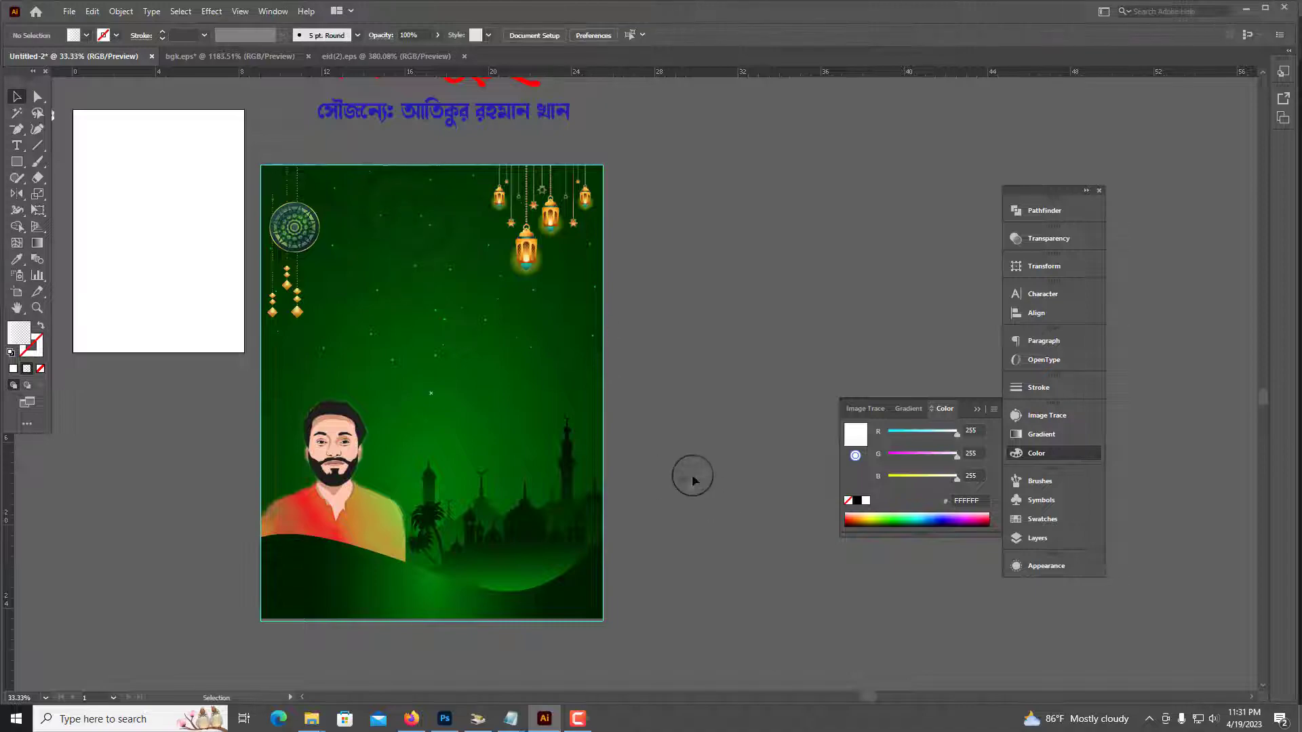
pyautogui.scroll(-1, 687, 477)
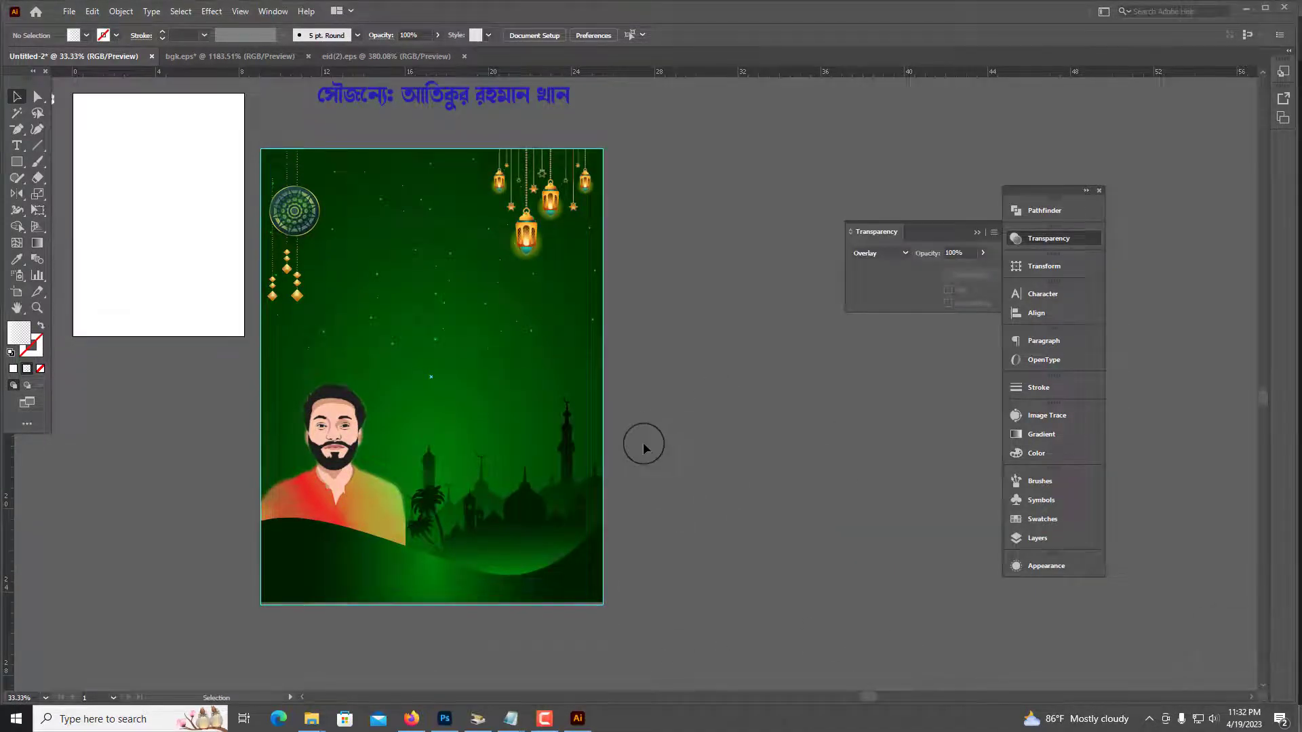
pyautogui.scroll(3, 643, 448)
# Nudge the golden moon graphic and set its blending mode to Luminosity.
pyautogui.scroll(-3, 685, 444)
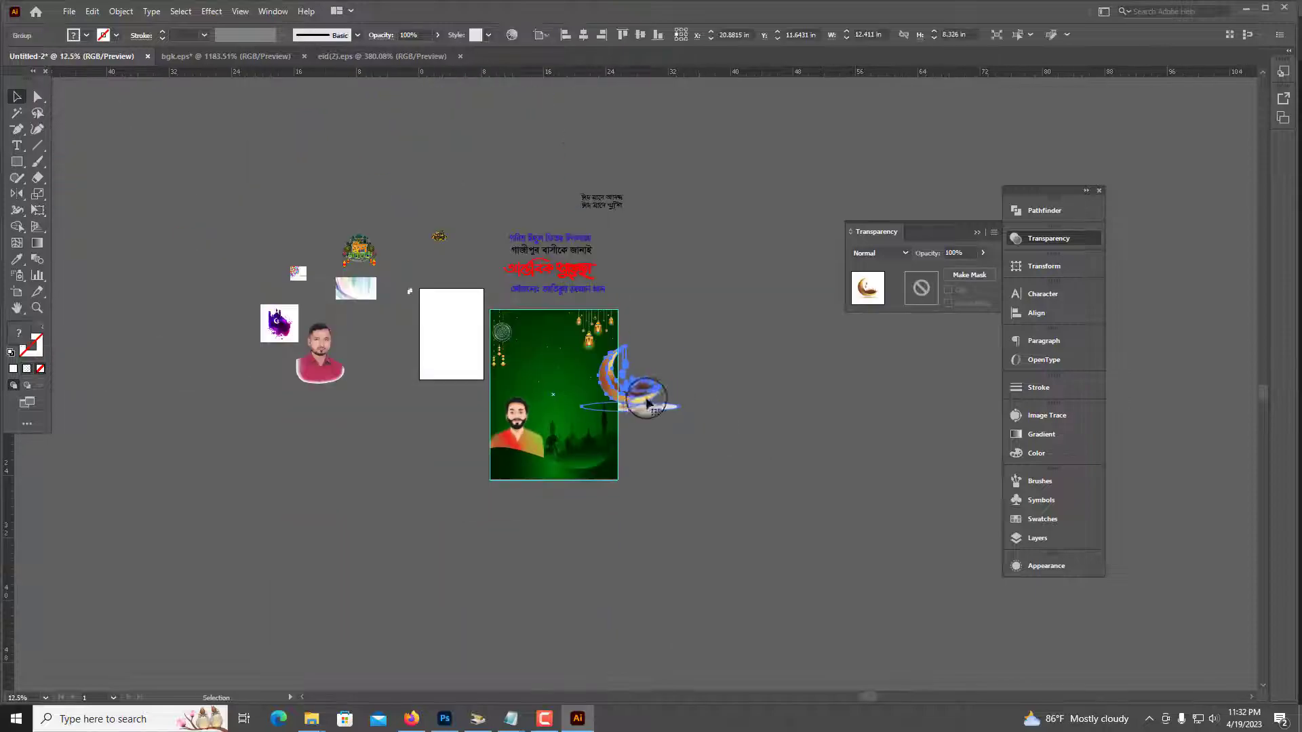
pyautogui.scroll(5, 534, 310)
pyautogui.click(622, 467)
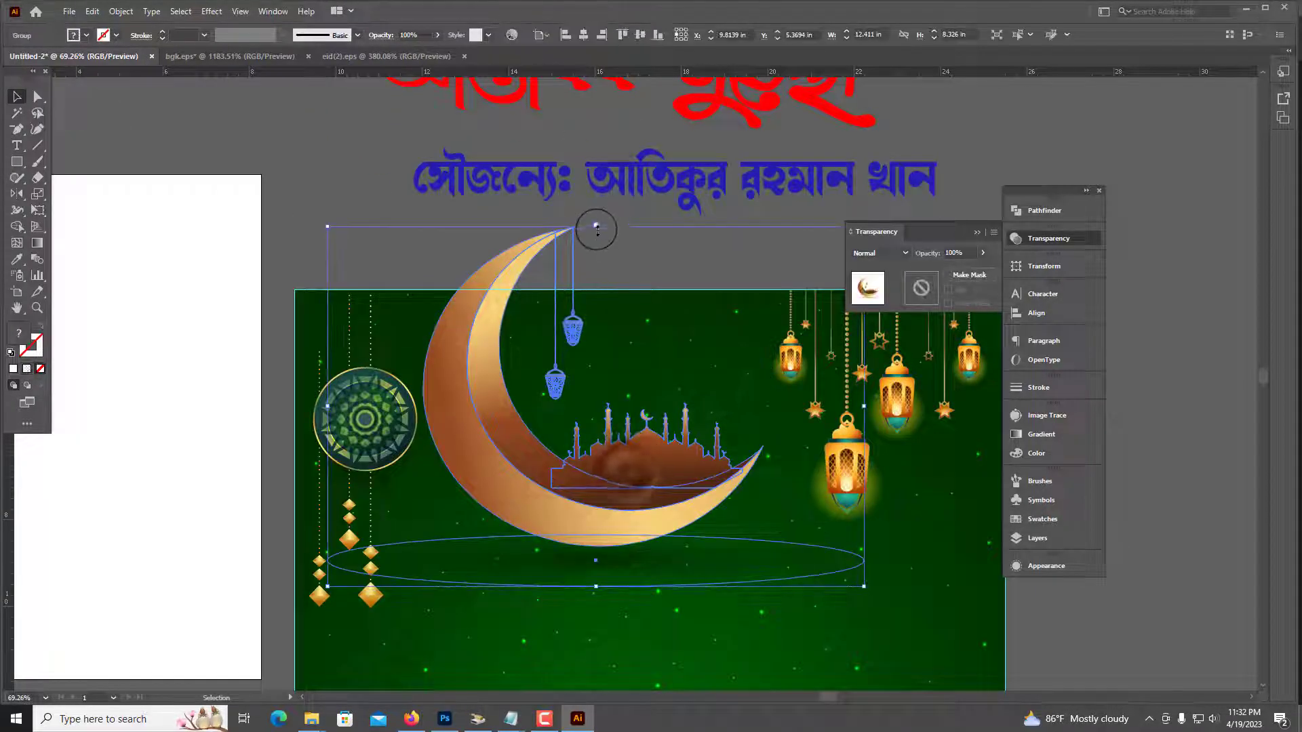
pyautogui.moveTo(632, 507); pyautogui.dragTo(637, 495)
pyautogui.click(880, 253)
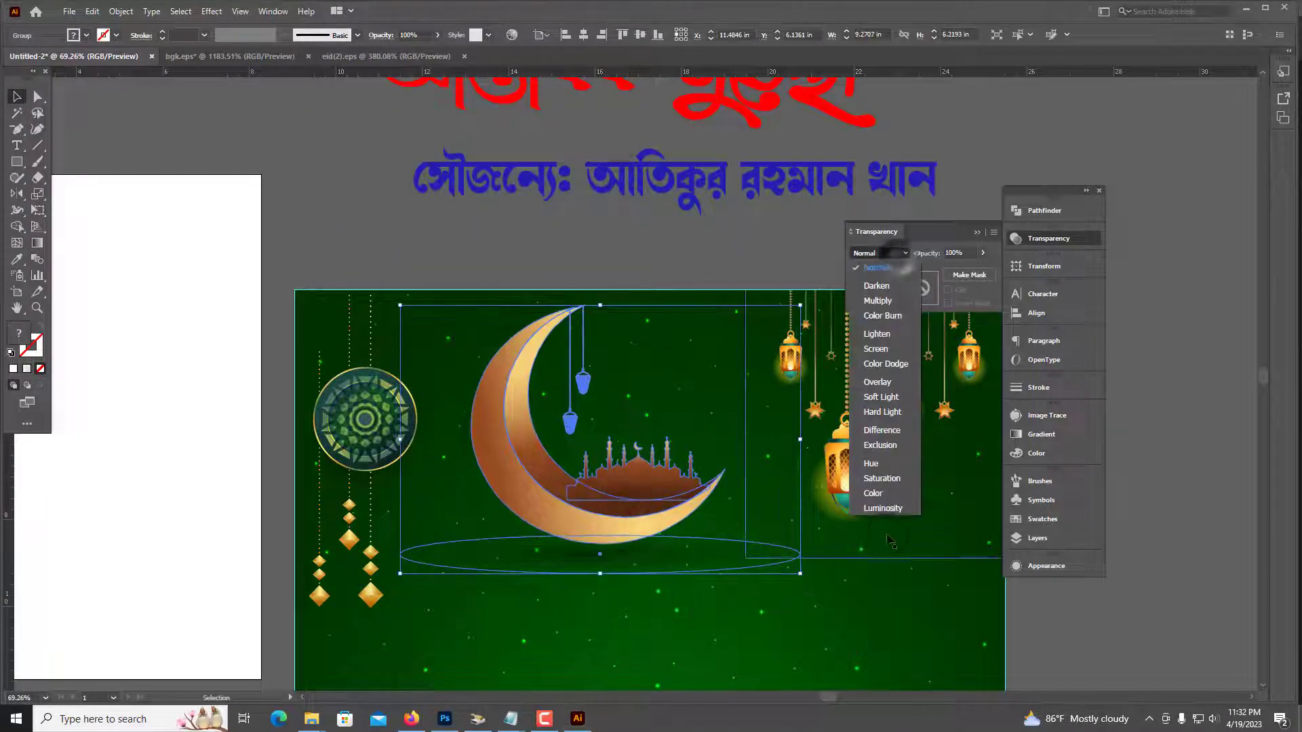
pyautogui.click(871, 499)
# Move the Eid Mubarak title graphic onto the poster.
pyautogui.scroll(-5, 298, 479)
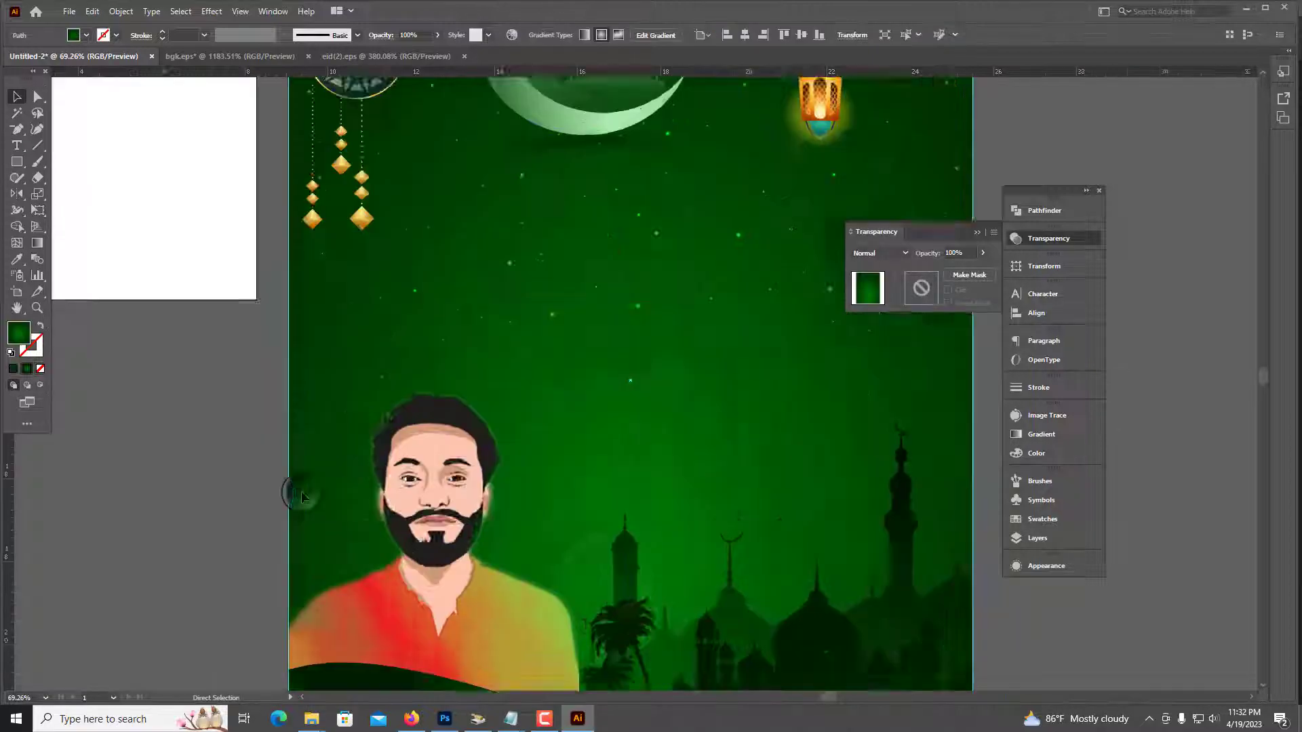
pyautogui.scroll(-2, 298, 480)
pyautogui.scroll(-1, 284, 478)
pyautogui.click(284, 478)
pyautogui.scroll(2, 284, 482)
pyautogui.scroll(1, 319, 407)
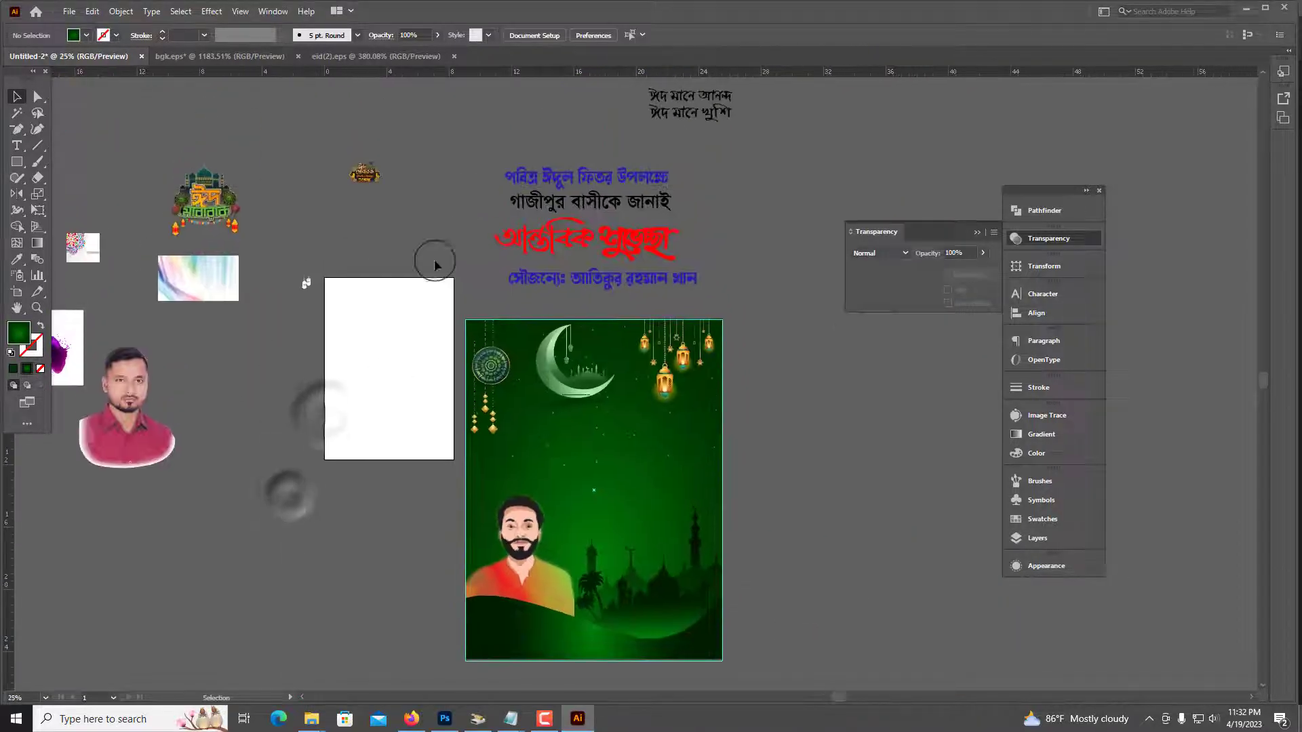
pyautogui.scroll(1, 753, 203)
pyautogui.scroll(1, 593, 283)
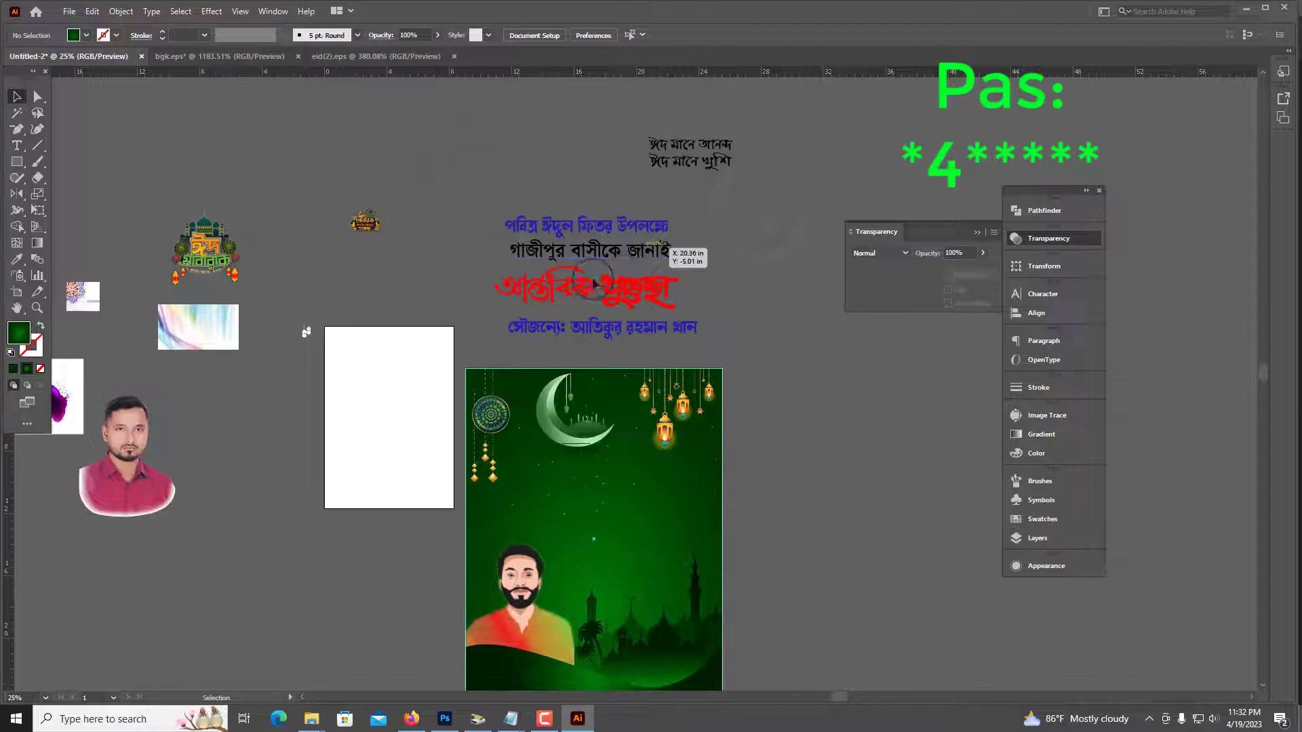
pyautogui.moveTo(380, 240); pyautogui.dragTo(590, 556)
# Move the Eid Mubarak title graphic to the centre of the poster.
pyautogui.scroll(4, 610, 576)
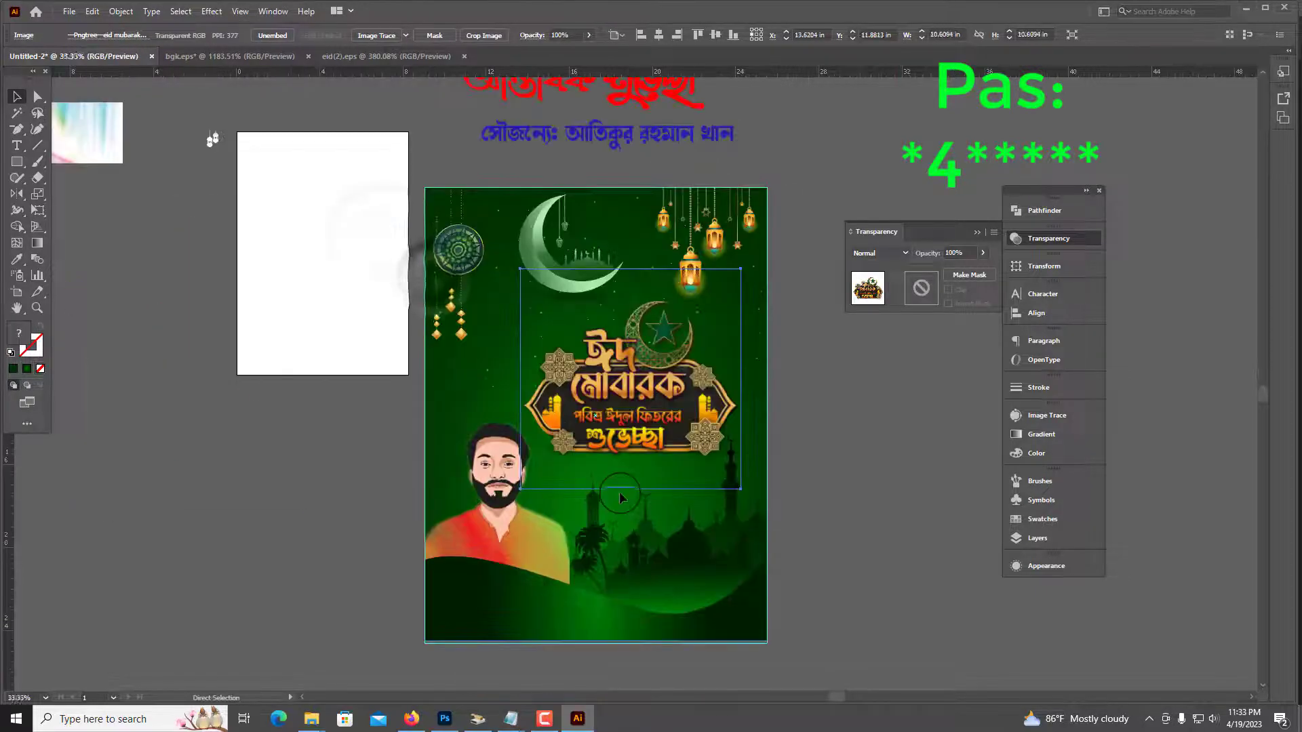
pyautogui.moveTo(684, 404); pyautogui.dragTo(681, 403)
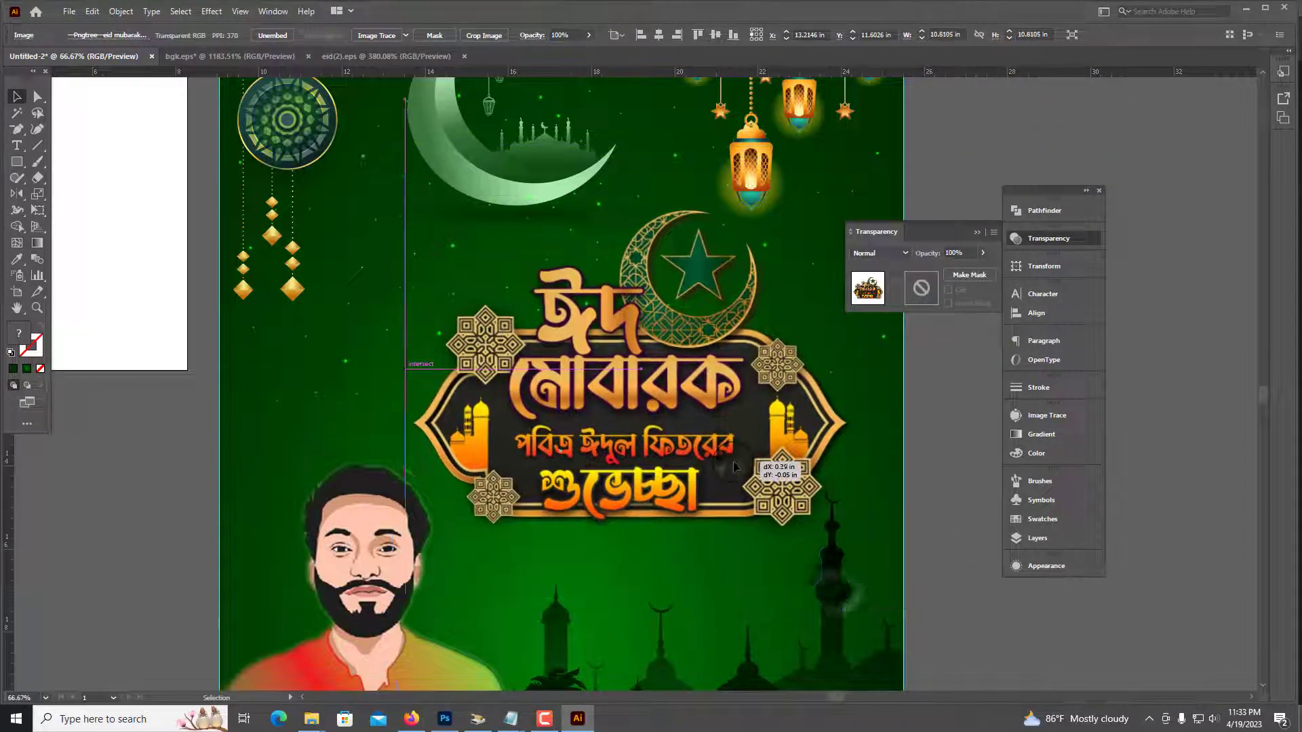
pyautogui.scroll(-1, 735, 468)
pyautogui.scroll(-1, 735, 467)
pyautogui.click(828, 488)
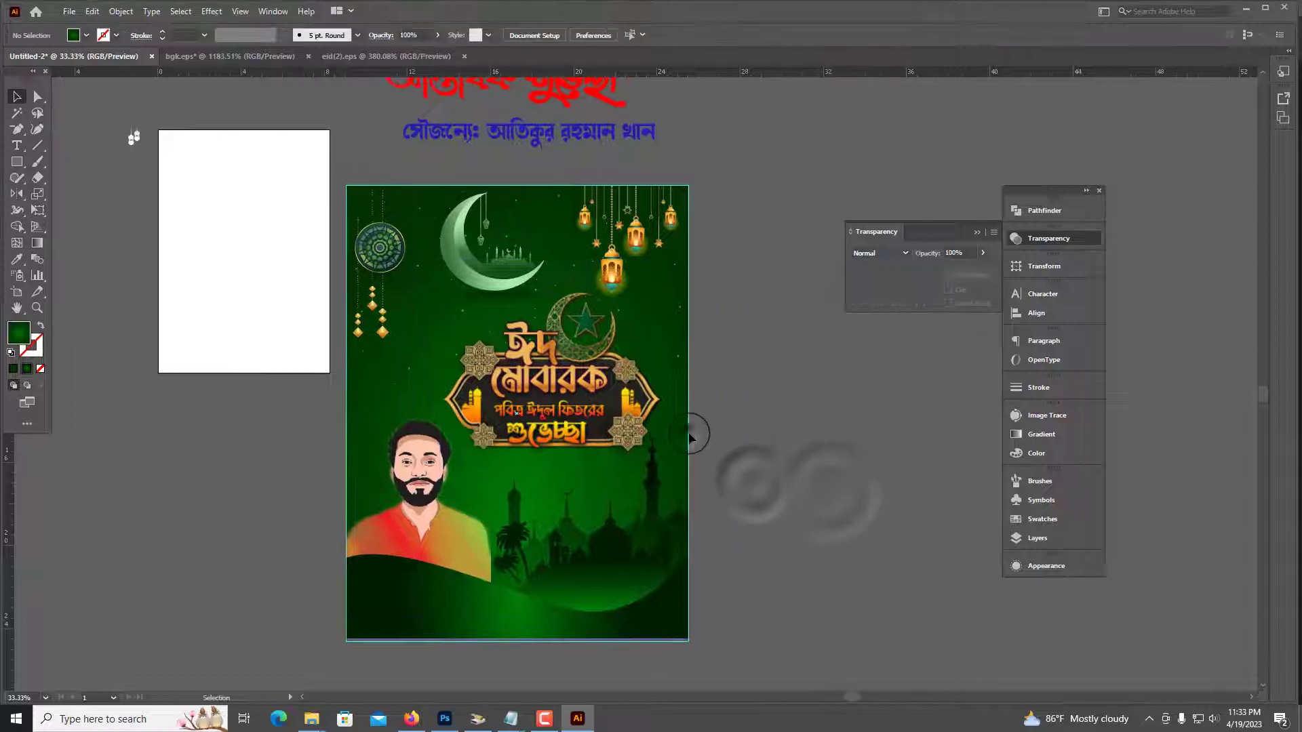
# Undo the accidental deletion of the green background rectangle to restore it.
pyautogui.click(692, 434)
pyautogui.press('Delete')
pyautogui.hotkey('ctrl', 'z')
pyautogui.click(743, 437)
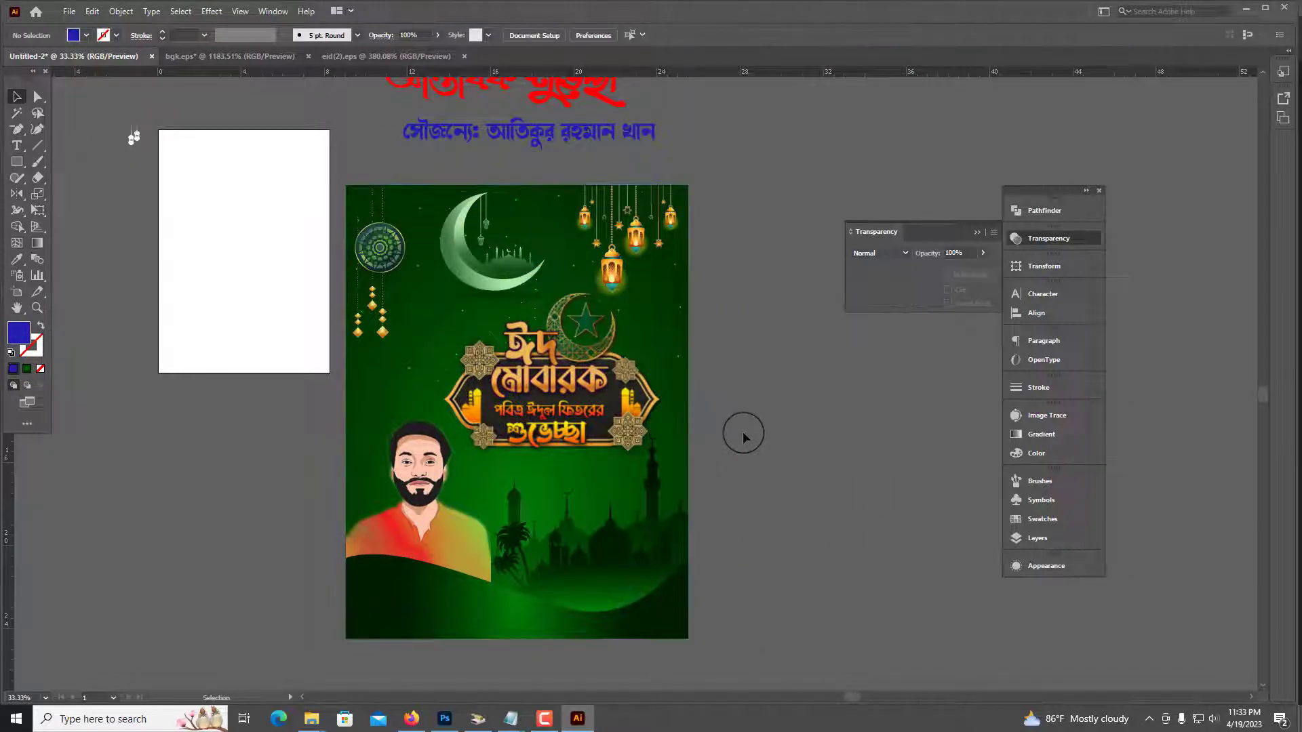
# Shrink the title graphic slightly with its bounding box and zoom out to view the surrounding artwork.
pyautogui.hscroll(2, 729, 437)
pyautogui.scroll(-1, 705, 451)
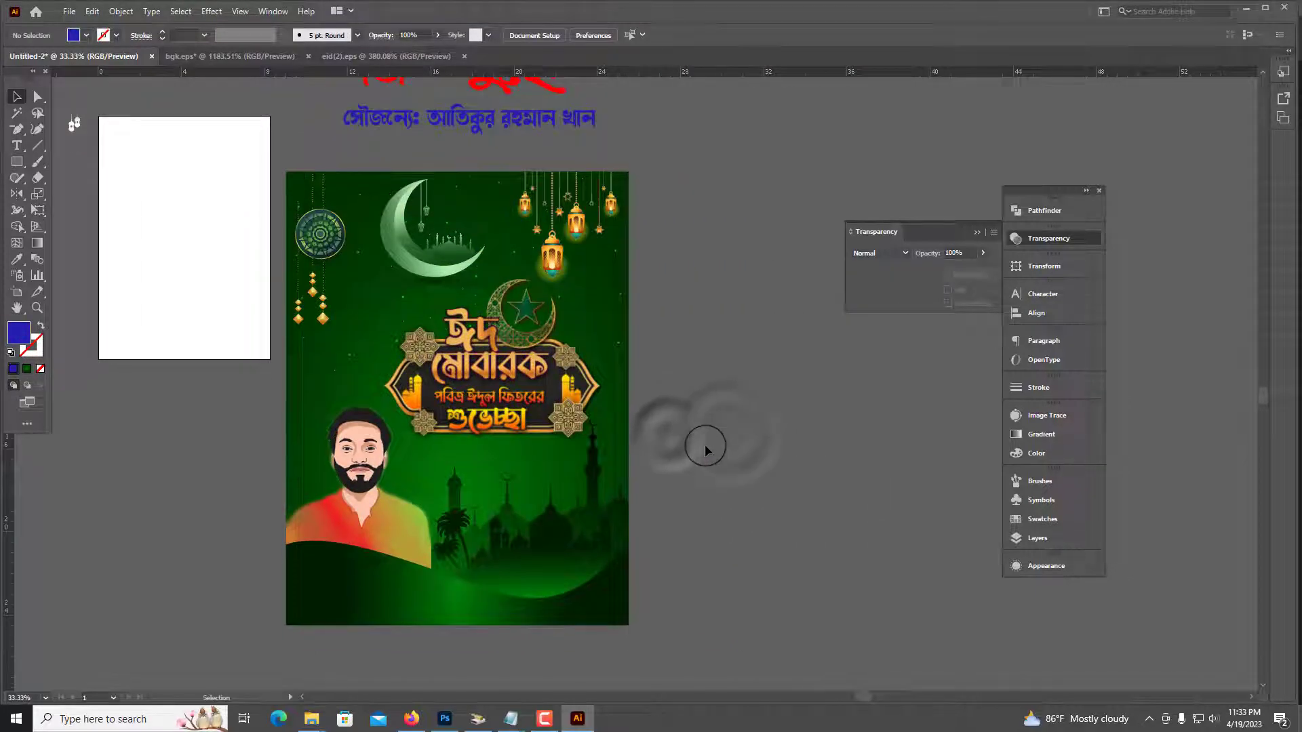
pyautogui.click(549, 409)
pyautogui.moveTo(604, 358); pyautogui.dragTo(591, 360)
pyautogui.click(476, 280)
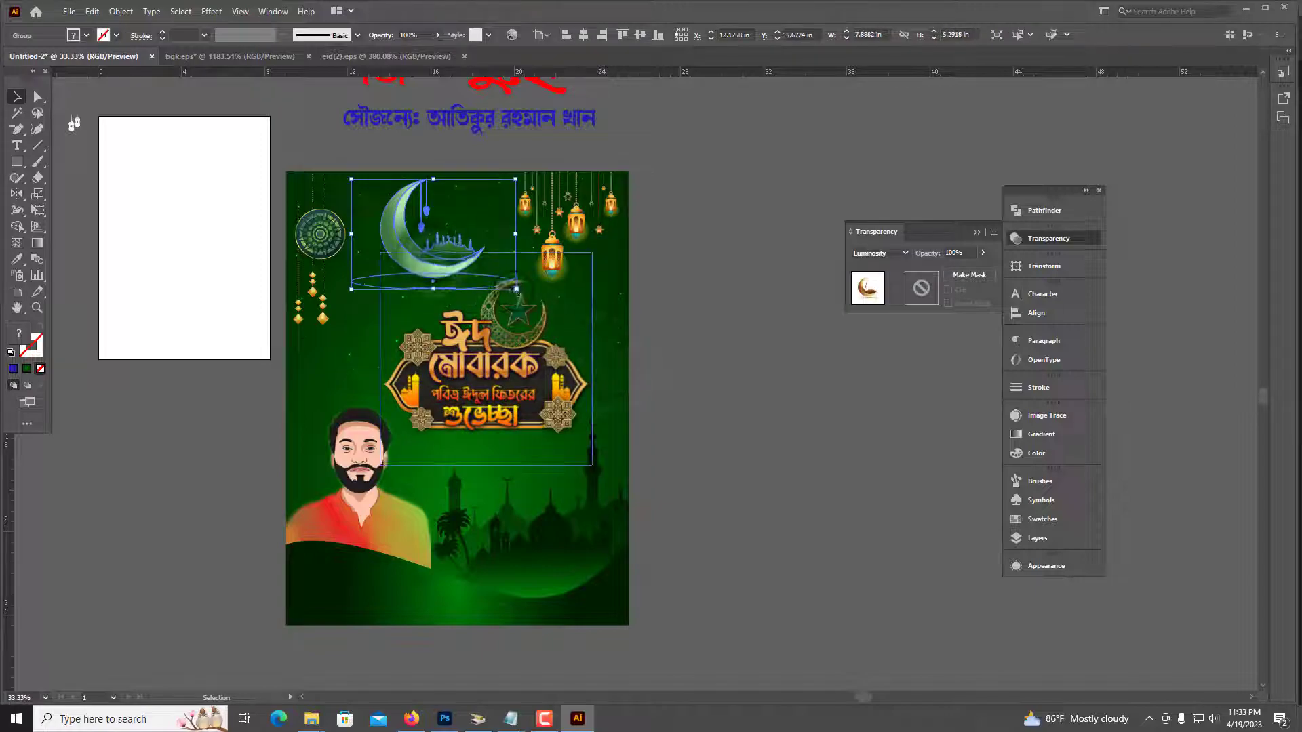
pyautogui.click(717, 337)
pyautogui.hotkey('ctrl', '-')
pyautogui.scroll(3, 717, 339)
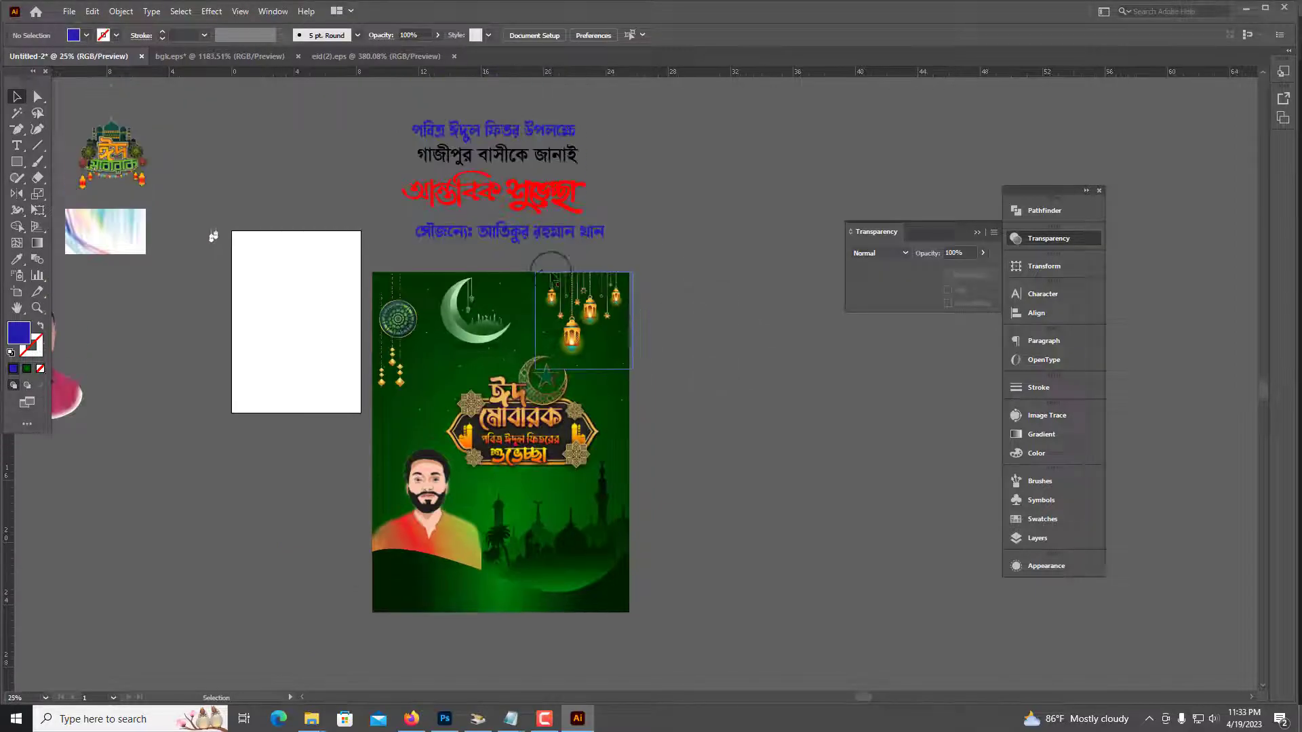
pyautogui.scroll(2, 550, 266)
# Move the Bengali text group onto the poster and make its fill white (FFFFFF).
pyautogui.moveTo(630, 101); pyautogui.dragTo(488, 389)
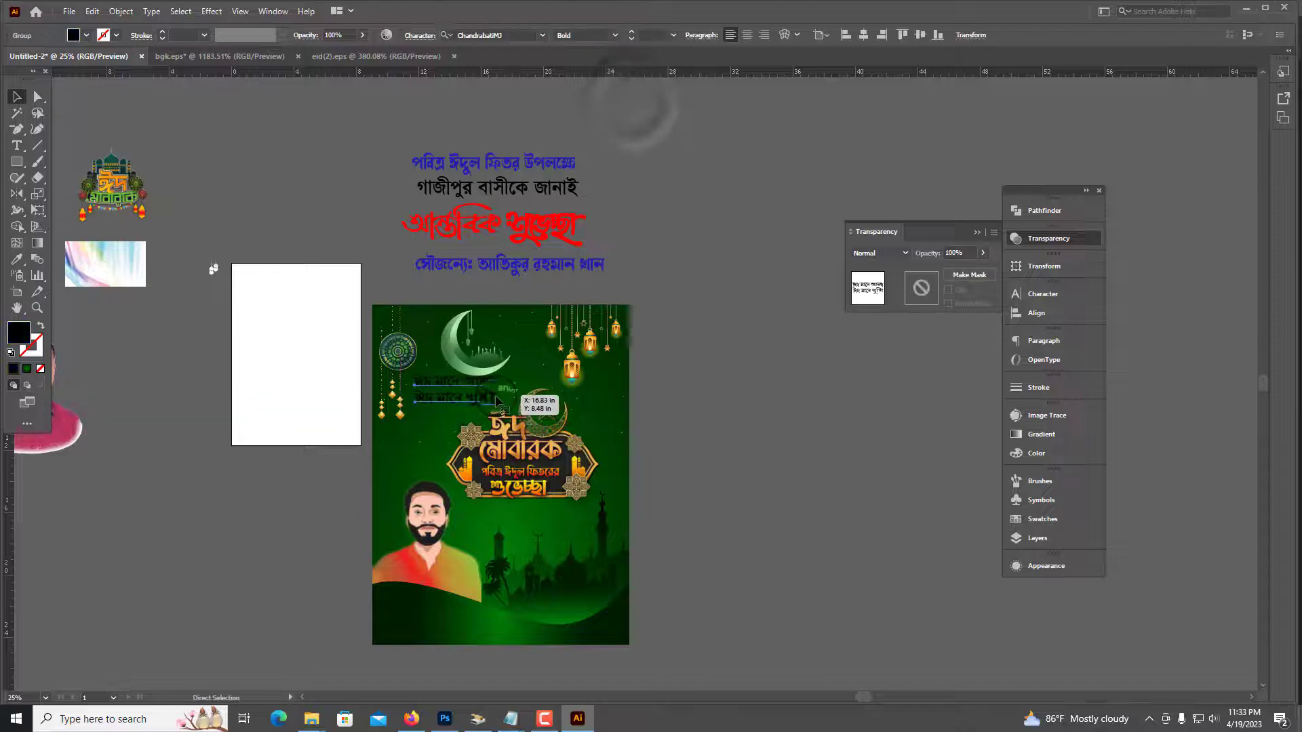
pyautogui.hotkey('ctrl', '1')
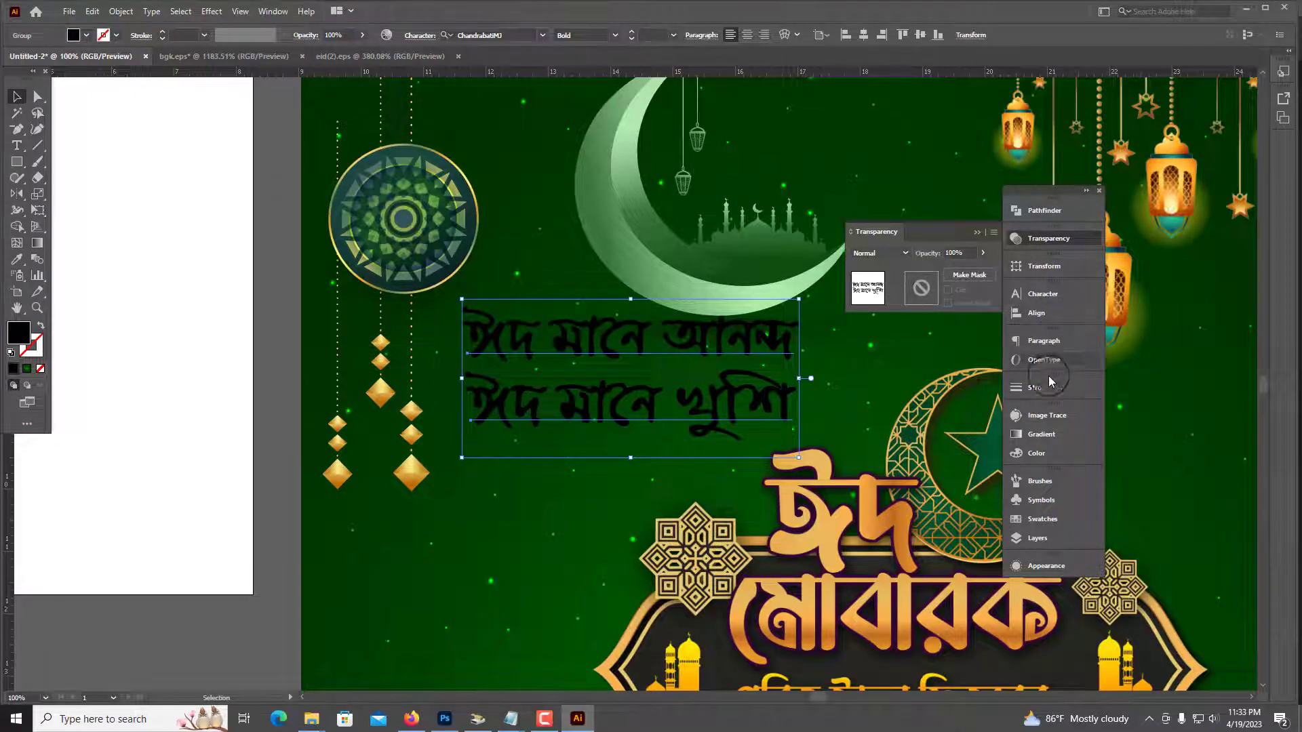
pyautogui.click(1048, 459)
pyautogui.click(866, 501)
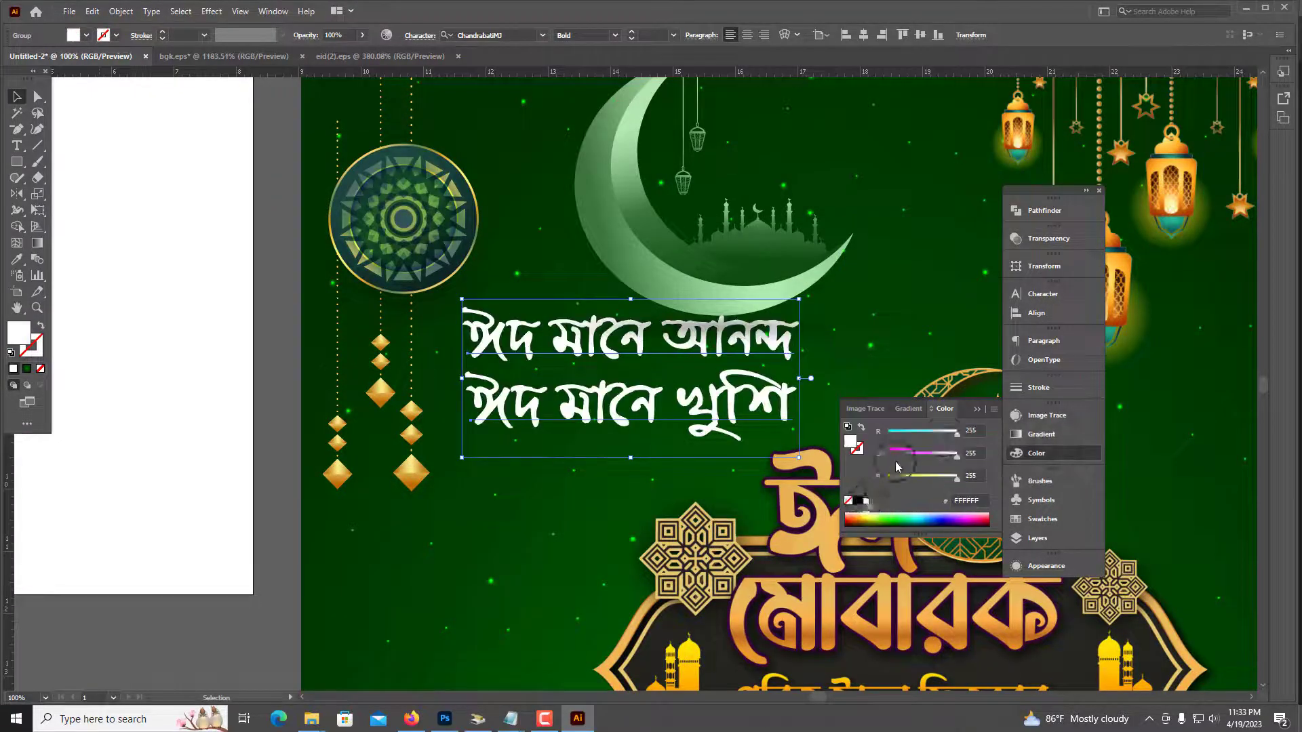
pyautogui.click(974, 410)
# Nudge the Bengali text down so it sits just below the moon.
pyautogui.moveTo(776, 366)
pyautogui.mouseDown()
pyautogui.moveTo(779, 386)
pyautogui.moveTo(759, 380)
pyautogui.mouseUp()
pyautogui.hotkey('ctrl', '-')
pyautogui.hotkey('ctrl', '-')
pyautogui.click(334, 496)
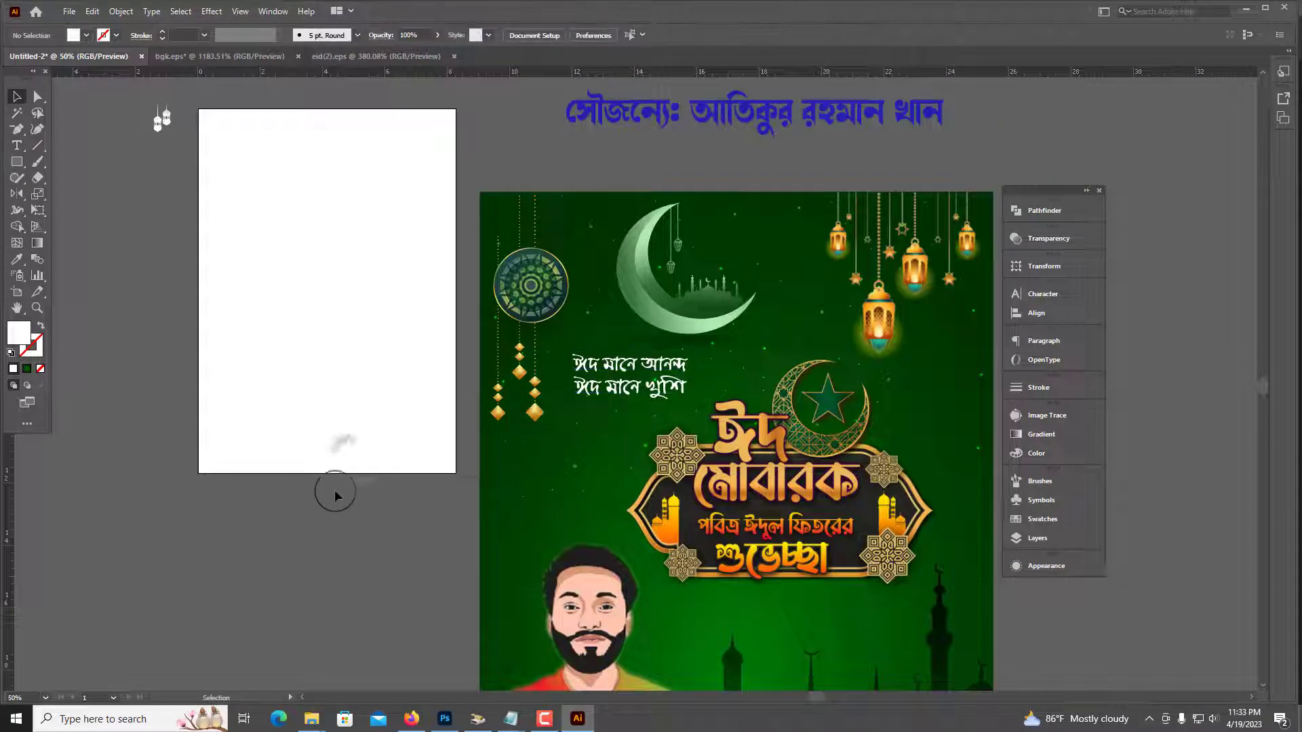
pyautogui.scroll(-1, 348, 441)
# Scale the Bengali text group down to a smaller size.
pyautogui.click(630, 349)
pyautogui.keyDown('alt'); pyautogui.scroll(4, 720, 352); pyautogui.keyUp('alt')
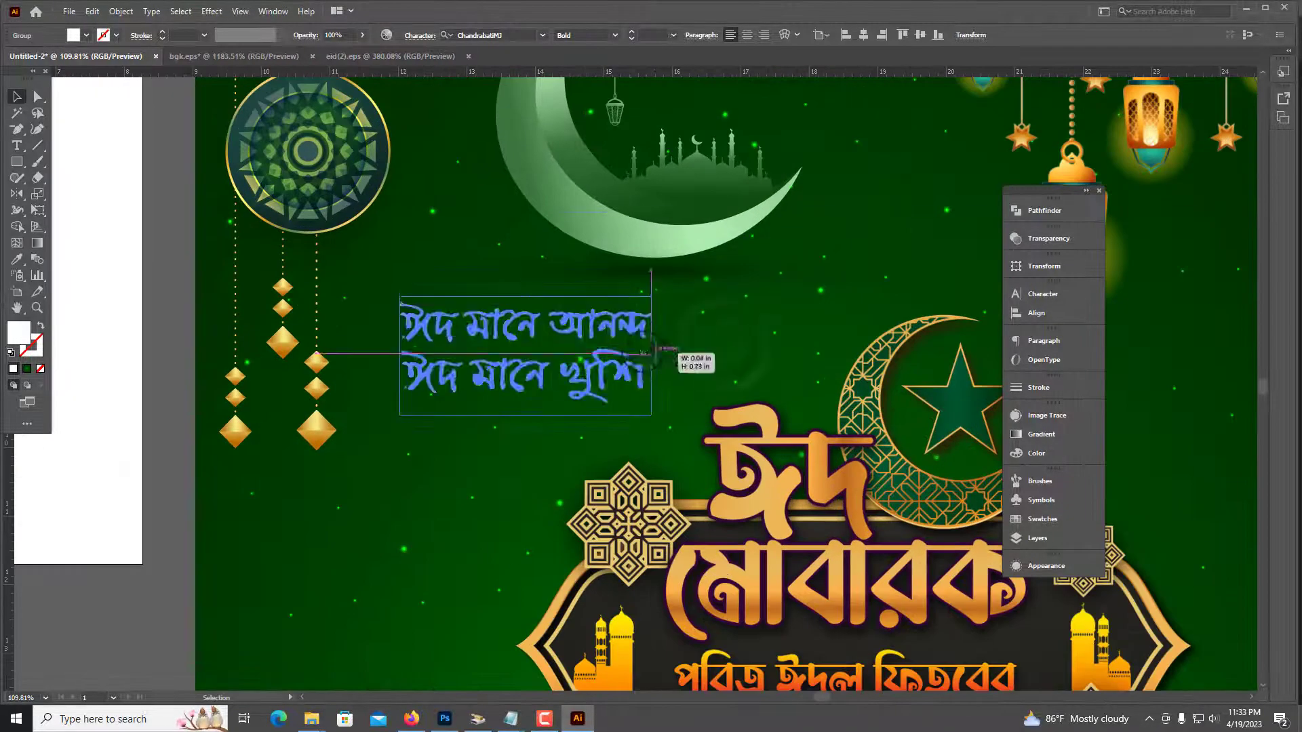
pyautogui.moveTo(653, 351); pyautogui.dragTo(636, 379)
pyautogui.keyDown('alt'); pyautogui.scroll(-2, 641, 358); pyautogui.keyUp('alt')
pyautogui.keyDown('alt'); pyautogui.scroll(-2, 272, 470); pyautogui.keyUp('alt')
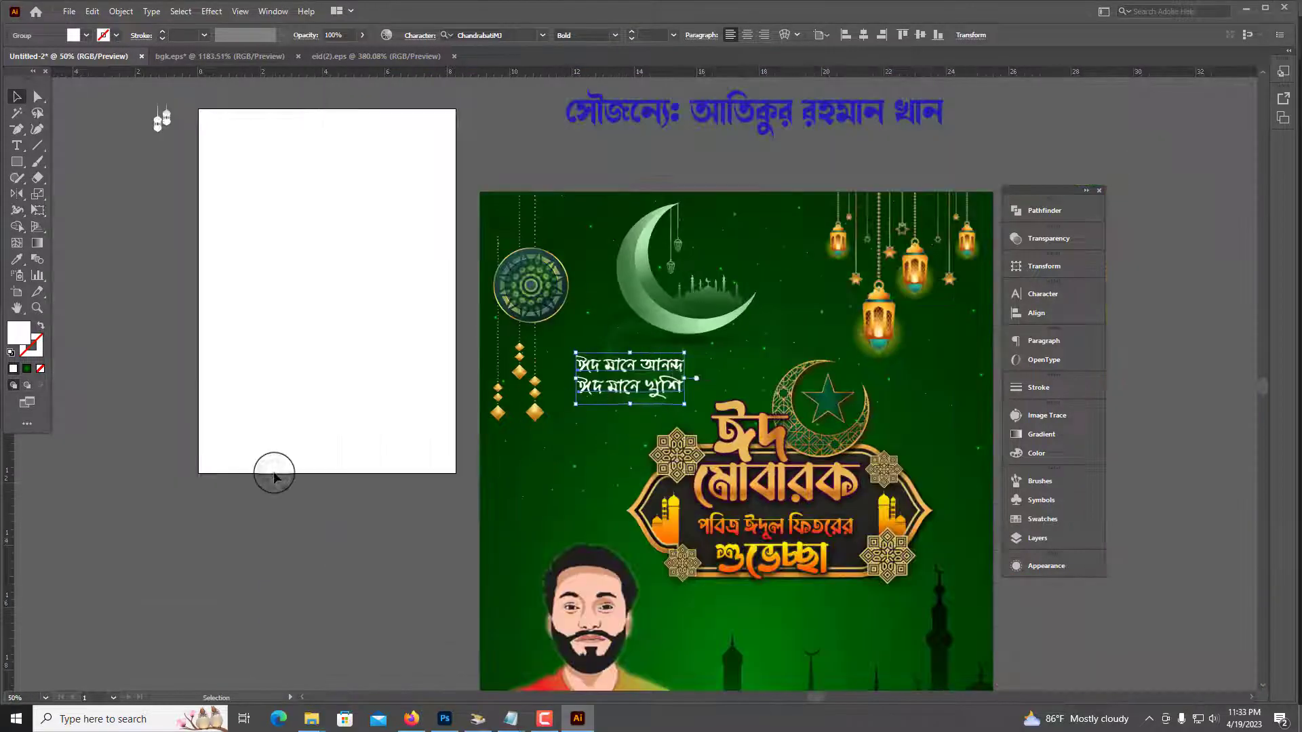
pyautogui.keyDown('alt'); pyautogui.scroll(-1, 273, 470); pyautogui.keyUp('alt')
pyautogui.keyDown('alt'); pyautogui.scroll(1, 205, 448); pyautogui.keyUp('alt')
pyautogui.keyDown('alt'); pyautogui.scroll(2, 619, 578); pyautogui.keyUp('alt')
# Select the dark-green footer wave with Direct Selection and lower it slightly.
pyautogui.keyDown('alt'); pyautogui.scroll(1, 436, 581); pyautogui.keyUp('alt')
pyautogui.click(436, 581)
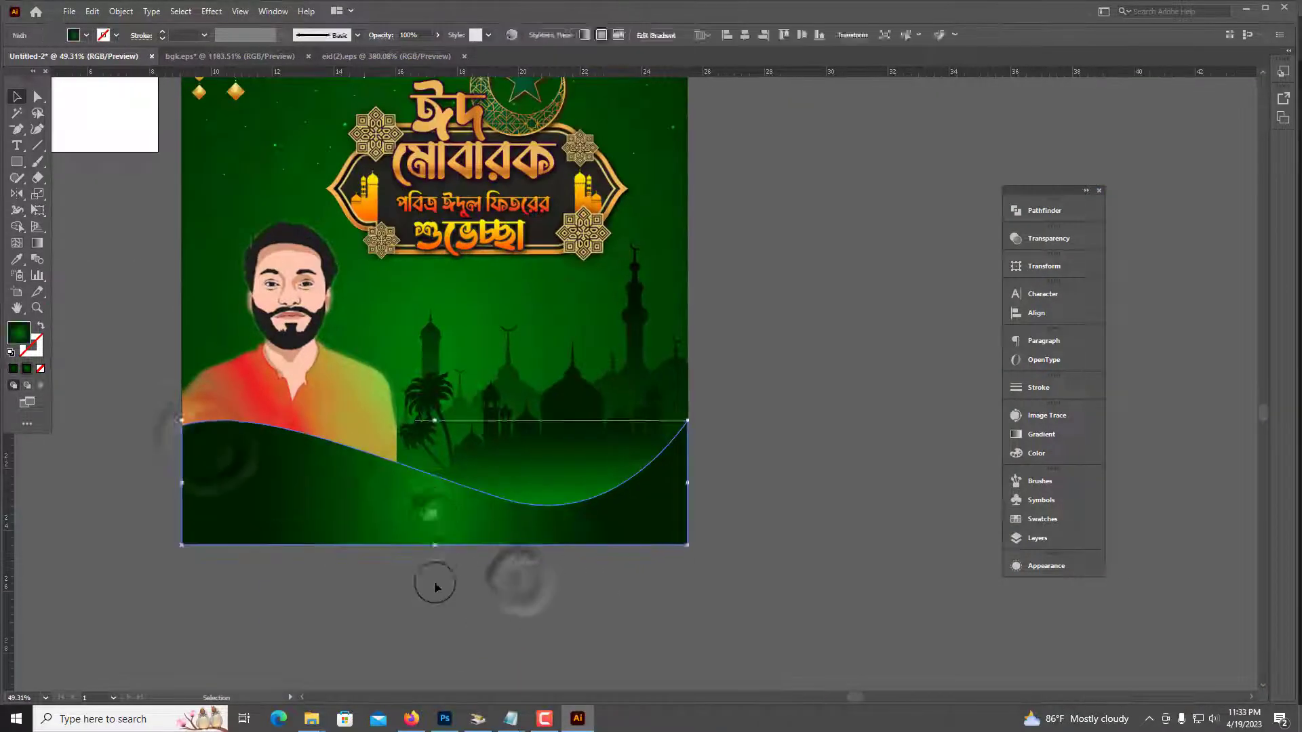
pyautogui.keyDown('alt'); pyautogui.scroll(2, 480, 485); pyautogui.keyUp('alt')
pyautogui.press('a')
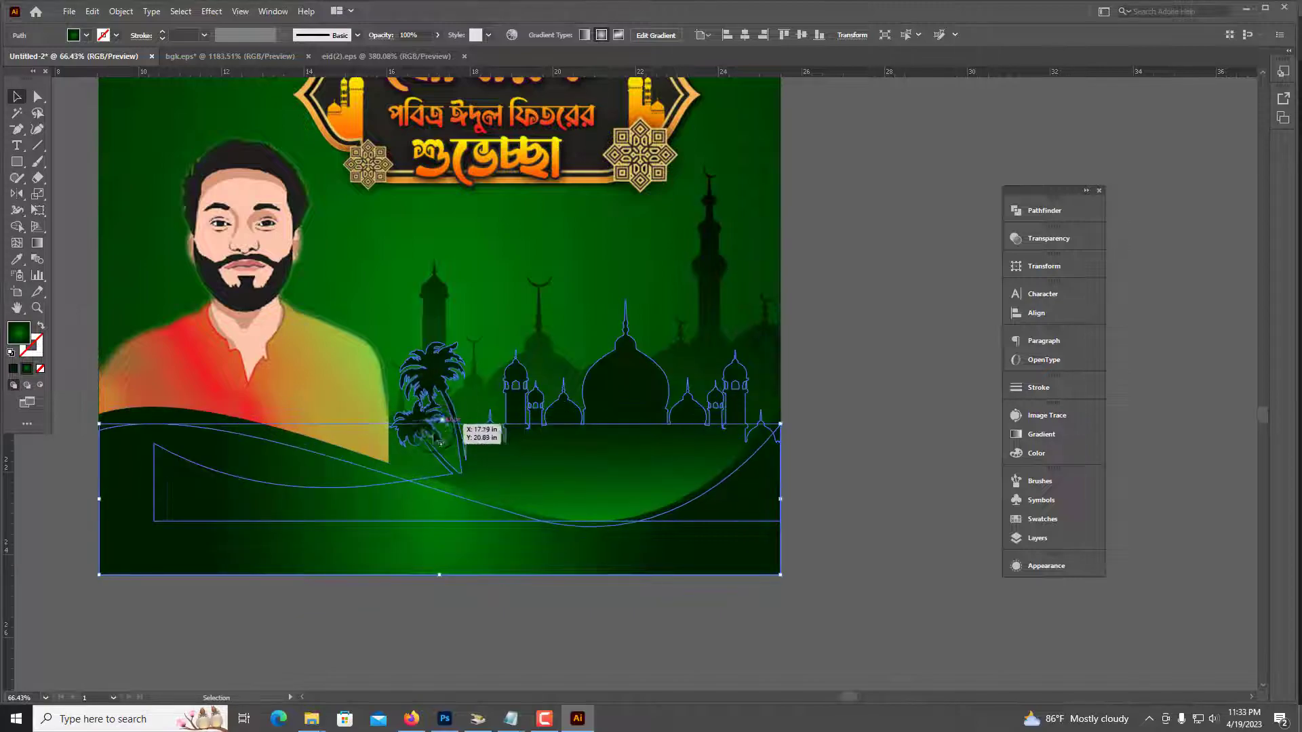
pyautogui.moveTo(437, 412); pyautogui.dragTo(437, 428)
pyautogui.click(357, 461)
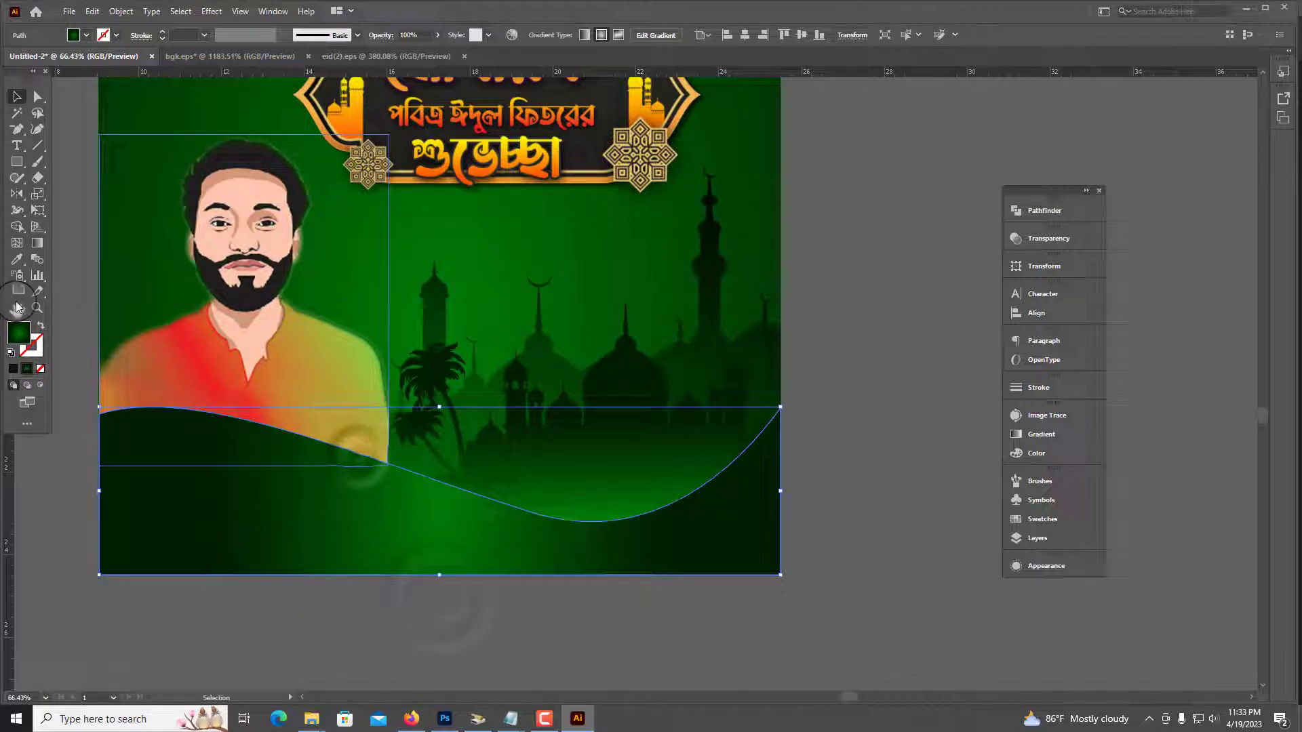
pyautogui.click(37, 245)
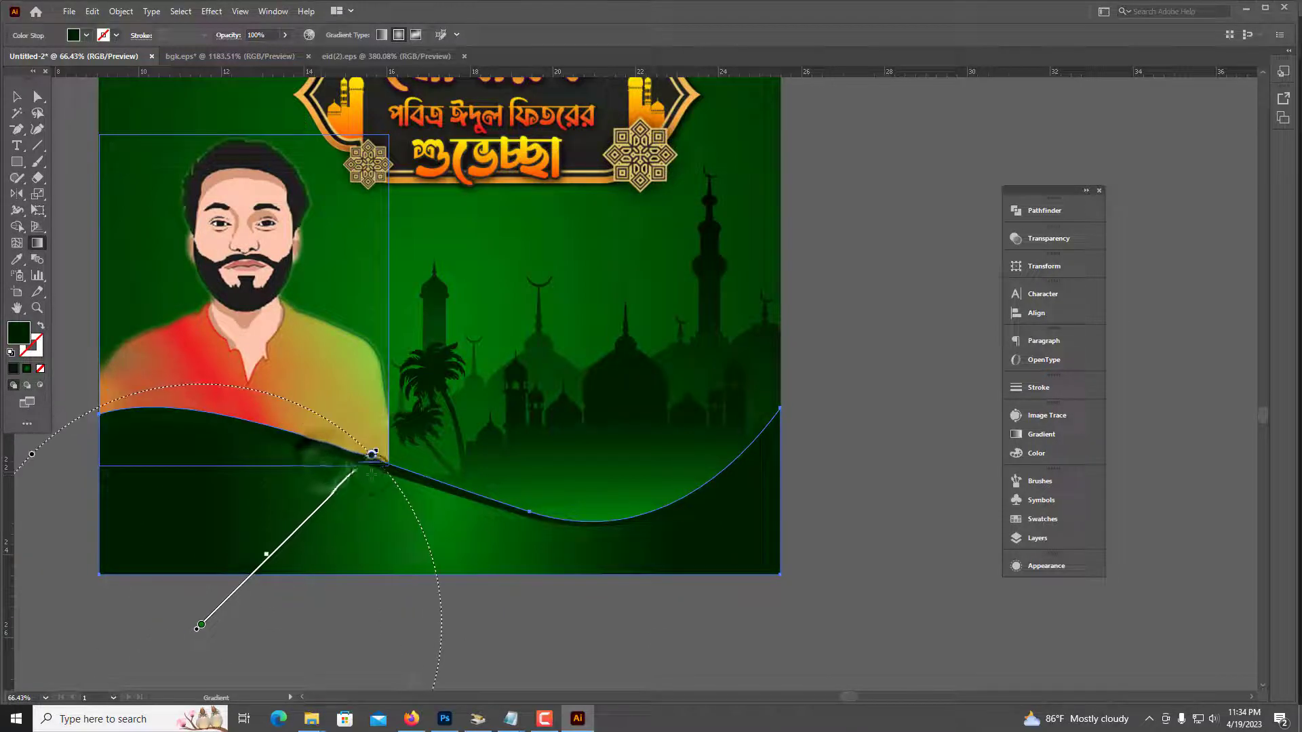
pyautogui.press('v')
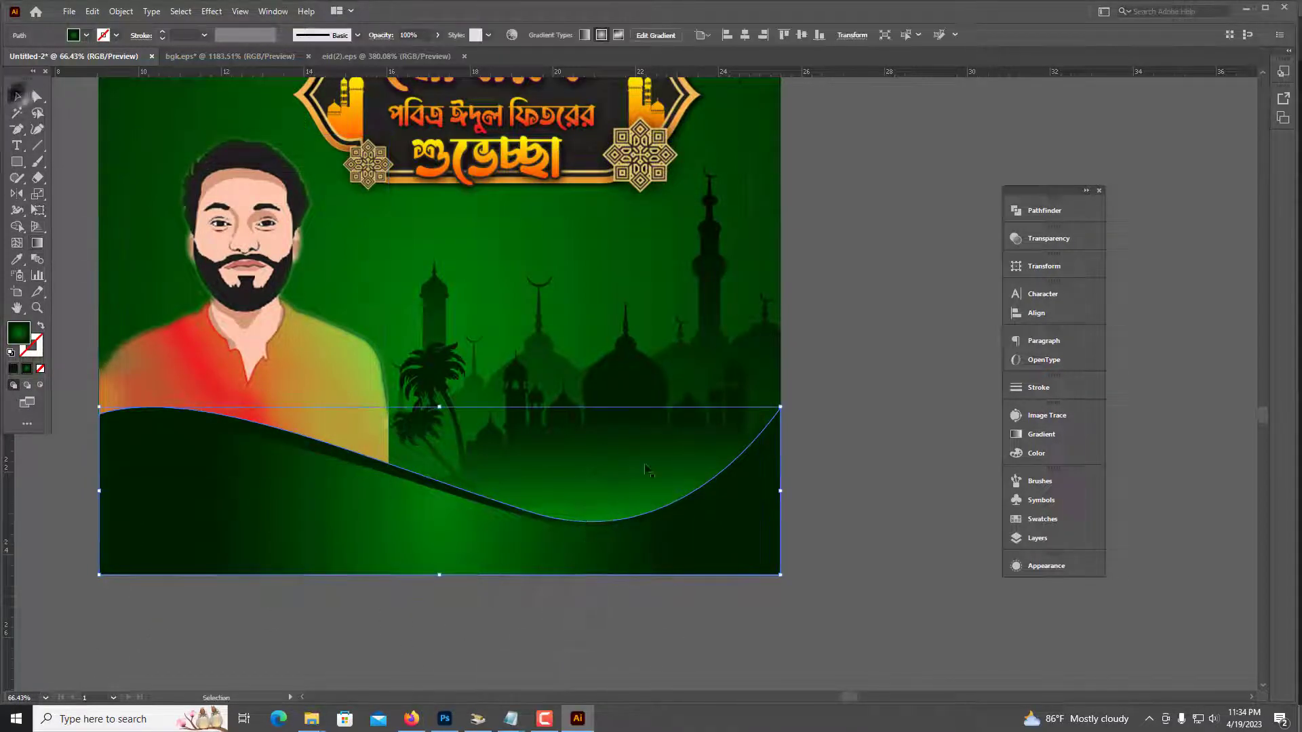
pyautogui.click(867, 541)
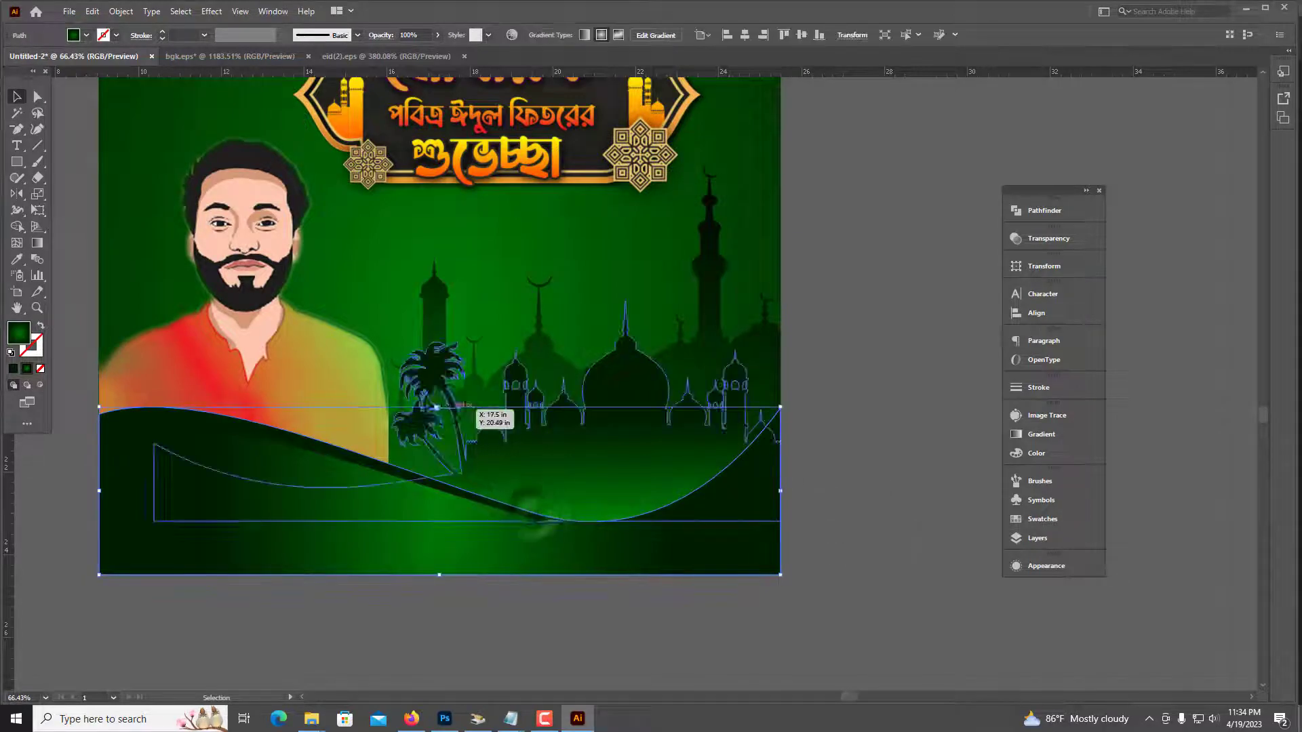
# Brighten the bottom wave by raising its green (G) value to 87 in the Color panel.
pyautogui.click(480, 416)
pyautogui.click(673, 613)
pyautogui.scroll(-3, 755, 532)
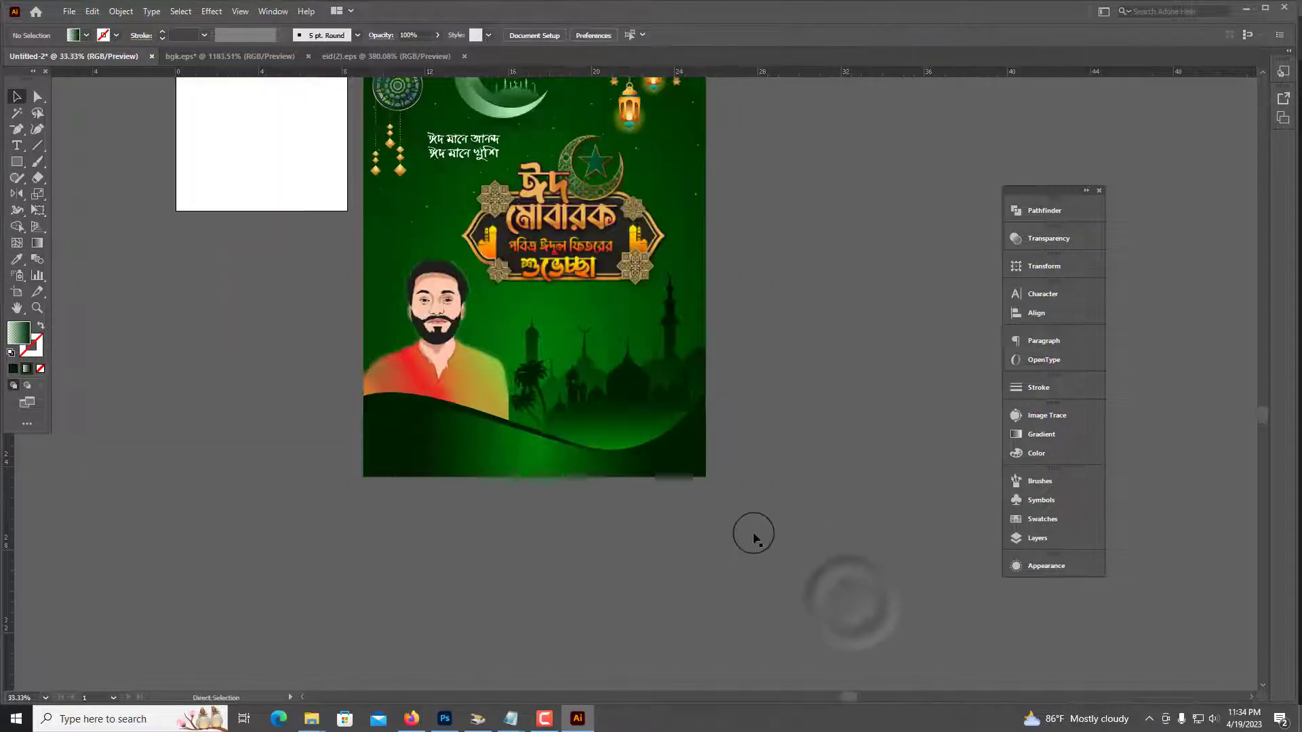
pyautogui.scroll(4, 750, 532)
pyautogui.click(504, 470)
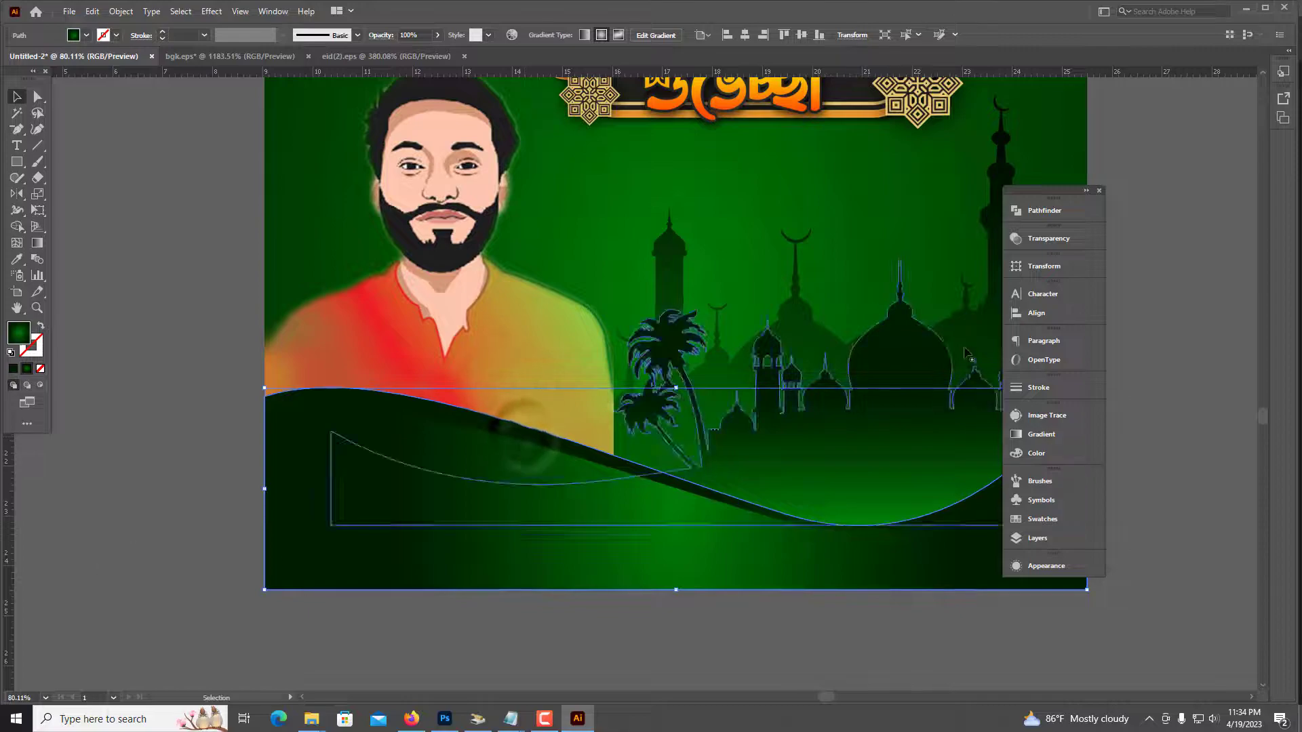
pyautogui.click(1050, 220)
pyautogui.click(1057, 430)
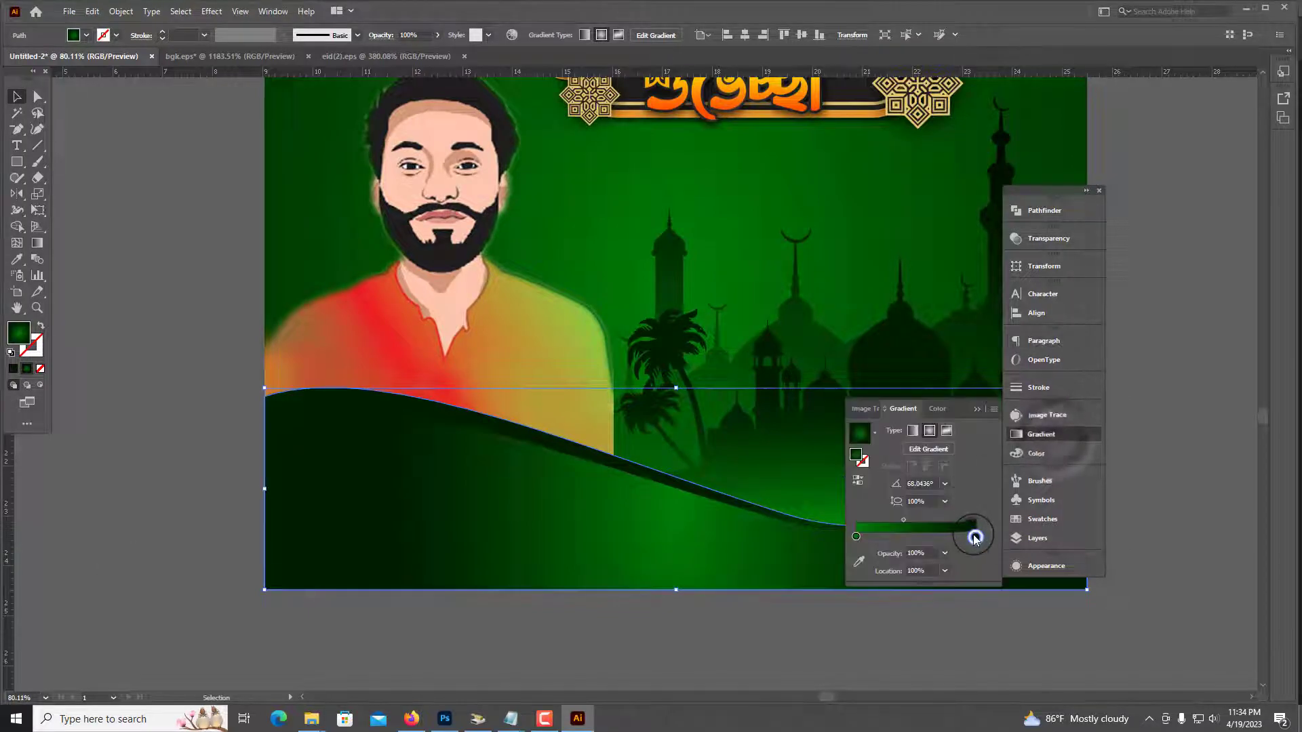
pyautogui.click(1042, 453)
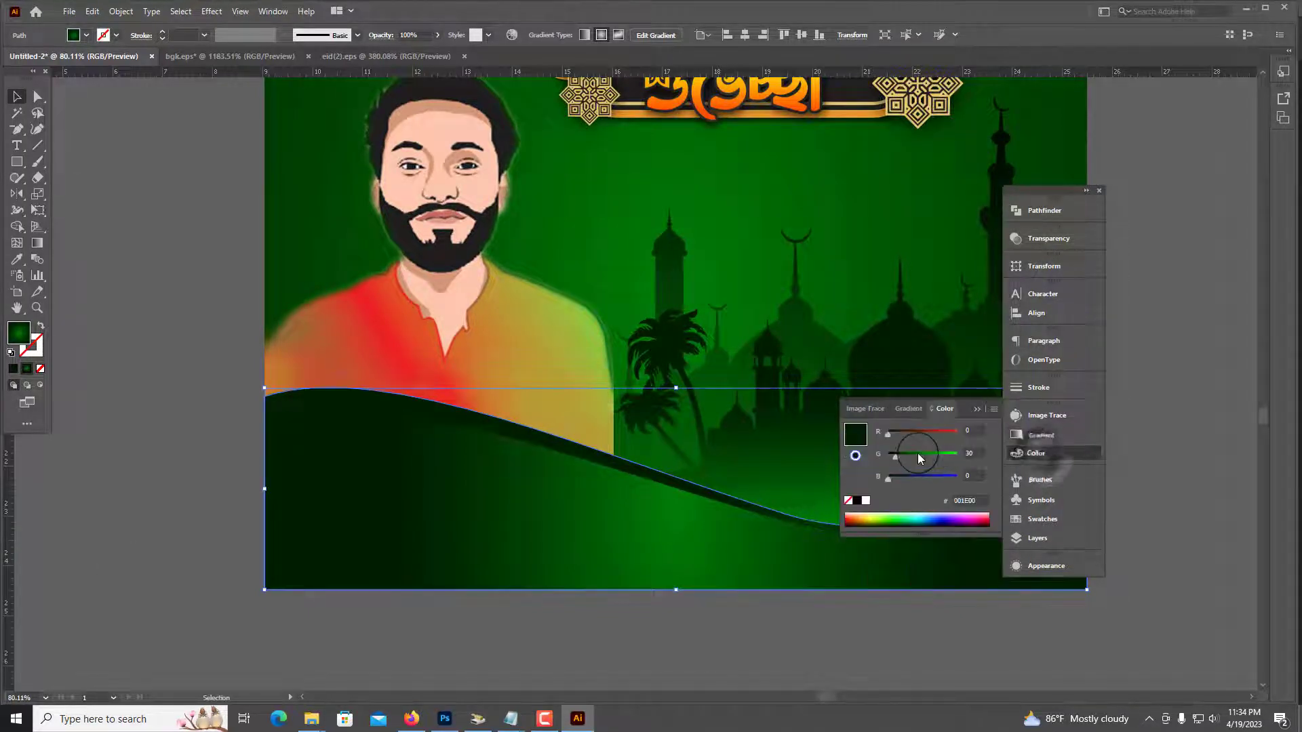
pyautogui.moveTo(905, 453); pyautogui.dragTo(912, 460)
pyautogui.click(224, 479)
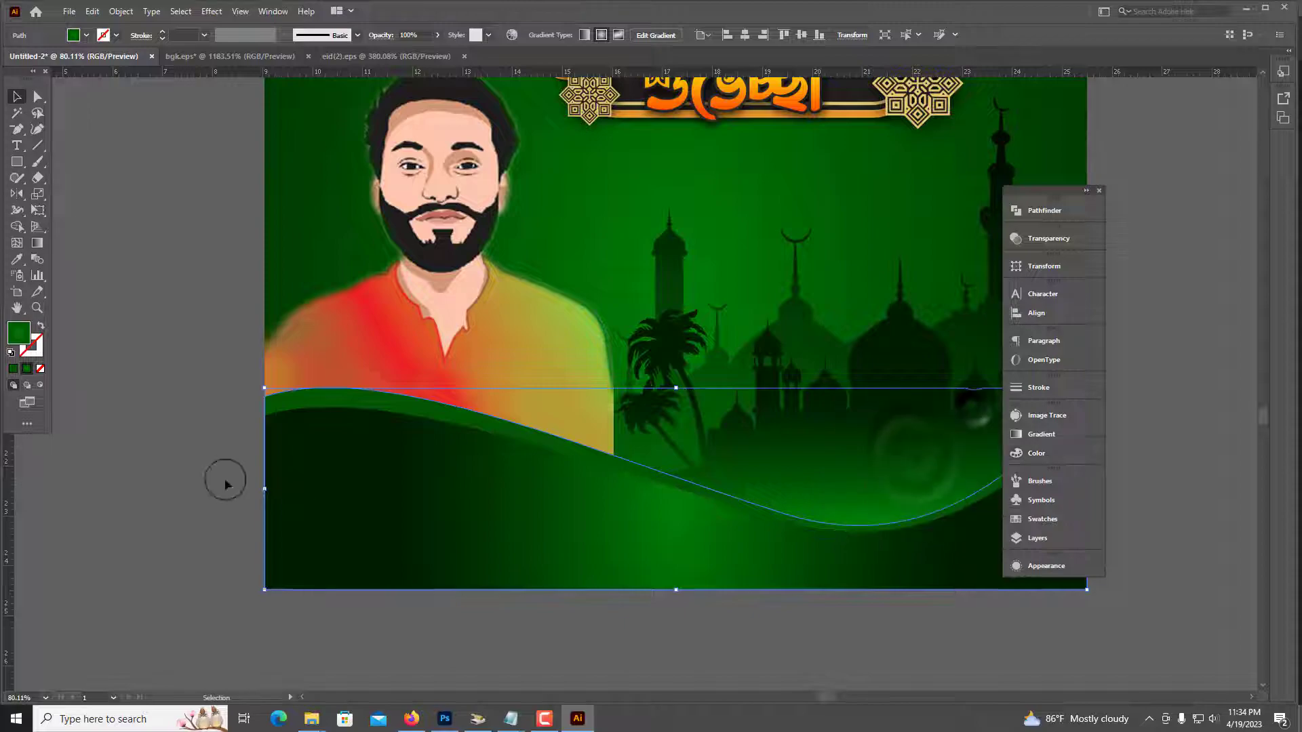
pyautogui.hotkey('ctrl', '-')
pyautogui.hotkey('ctrl', '-')
pyautogui.hotkey('ctrl', '-')
pyautogui.hotkey('ctrl', '-')
pyautogui.hotkey('ctrl', '-')
# Make the blue credit text at the poster bottom white.
pyautogui.moveTo(361, 474); pyautogui.dragTo(317, 585)
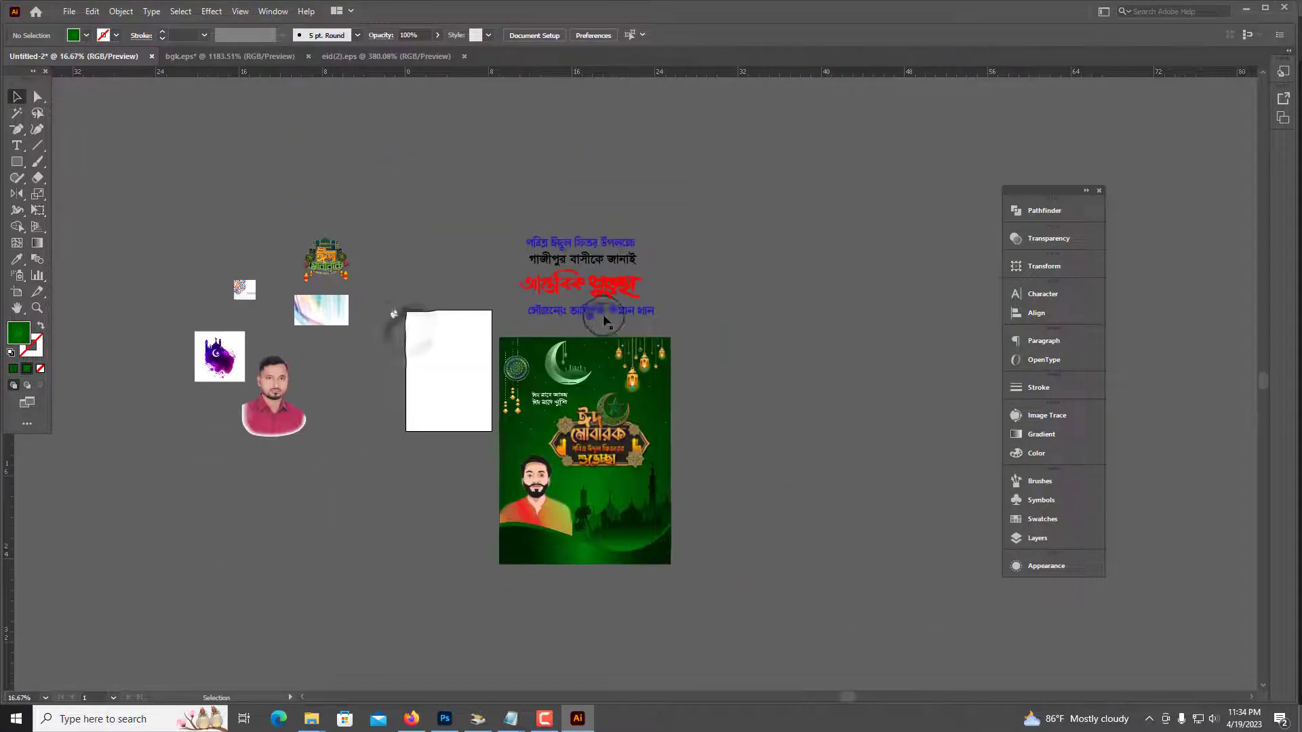
pyautogui.click(587, 555)
pyautogui.scroll(4, 587, 555)
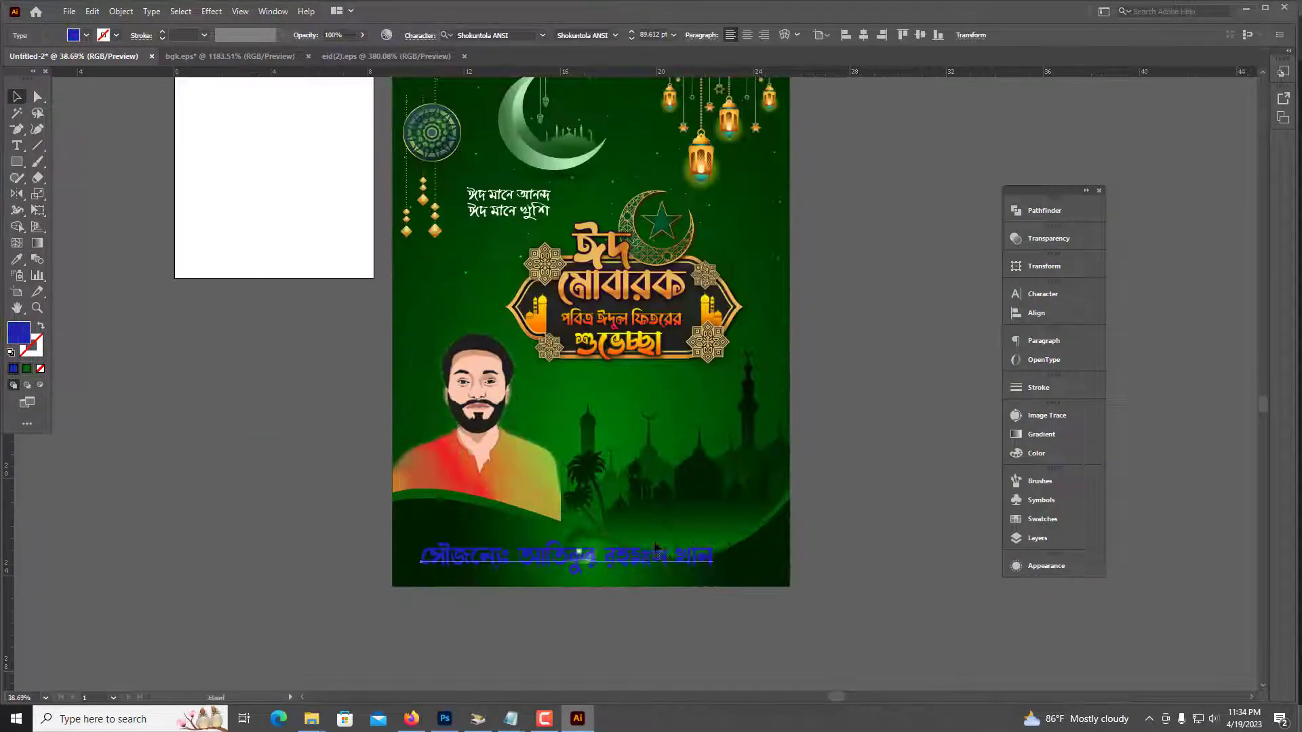
pyautogui.click(1043, 354)
pyautogui.click(1048, 461)
pyautogui.click(988, 513)
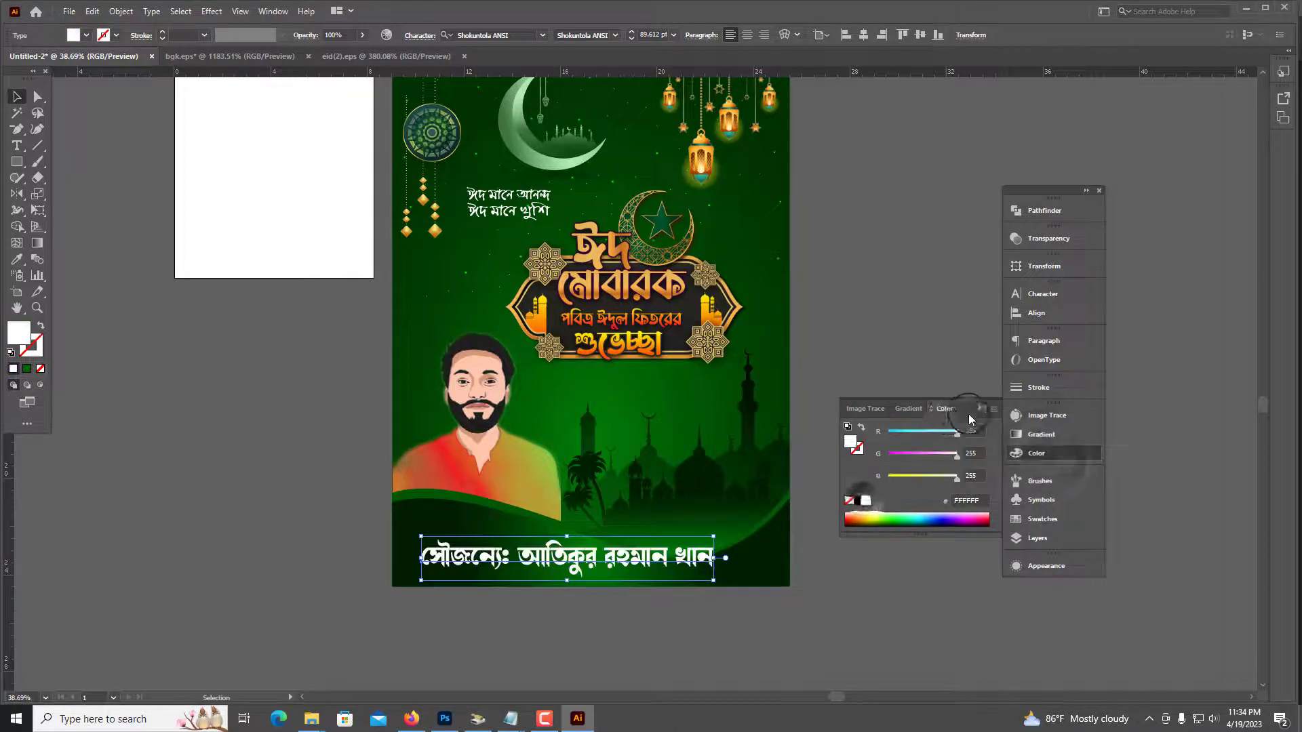
pyautogui.click(873, 450)
pyautogui.click(685, 560)
# Move the credit line up onto the wave and break it into two lines.
pyautogui.scroll(3, 684, 560)
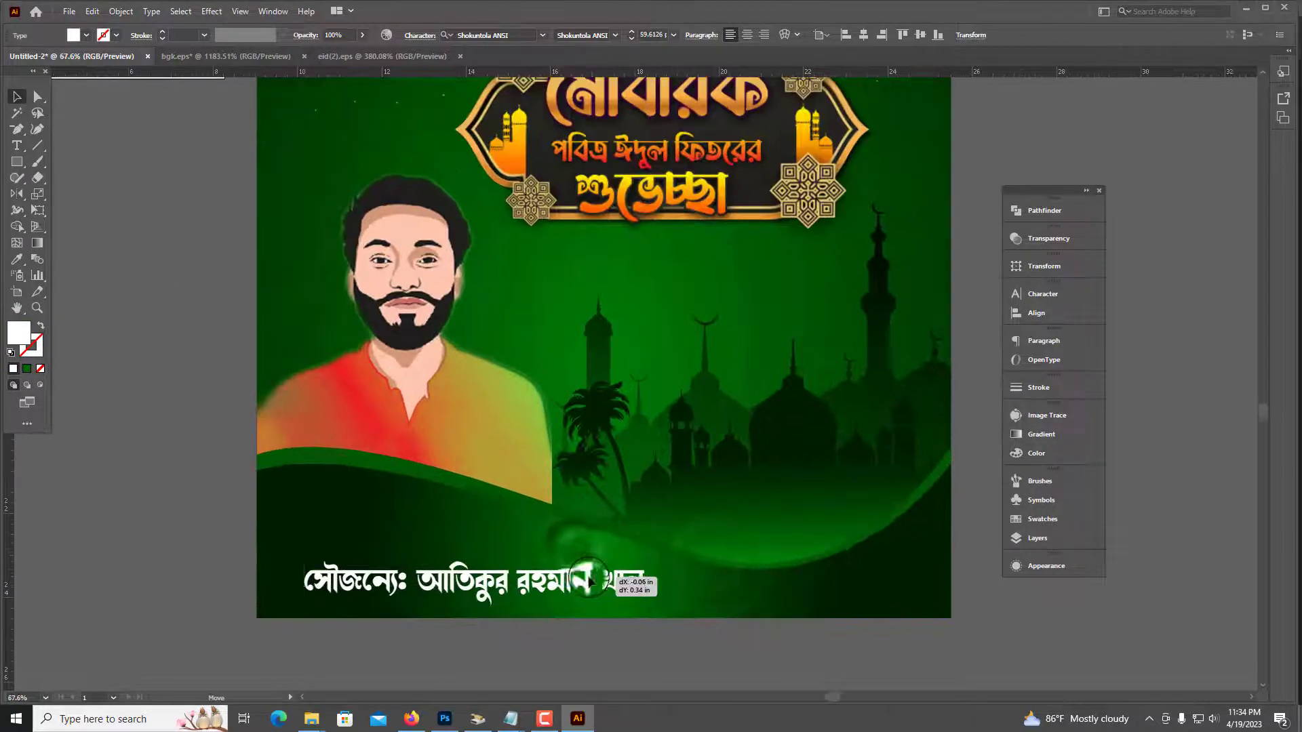
pyautogui.moveTo(717, 583); pyautogui.dragTo(713, 517)
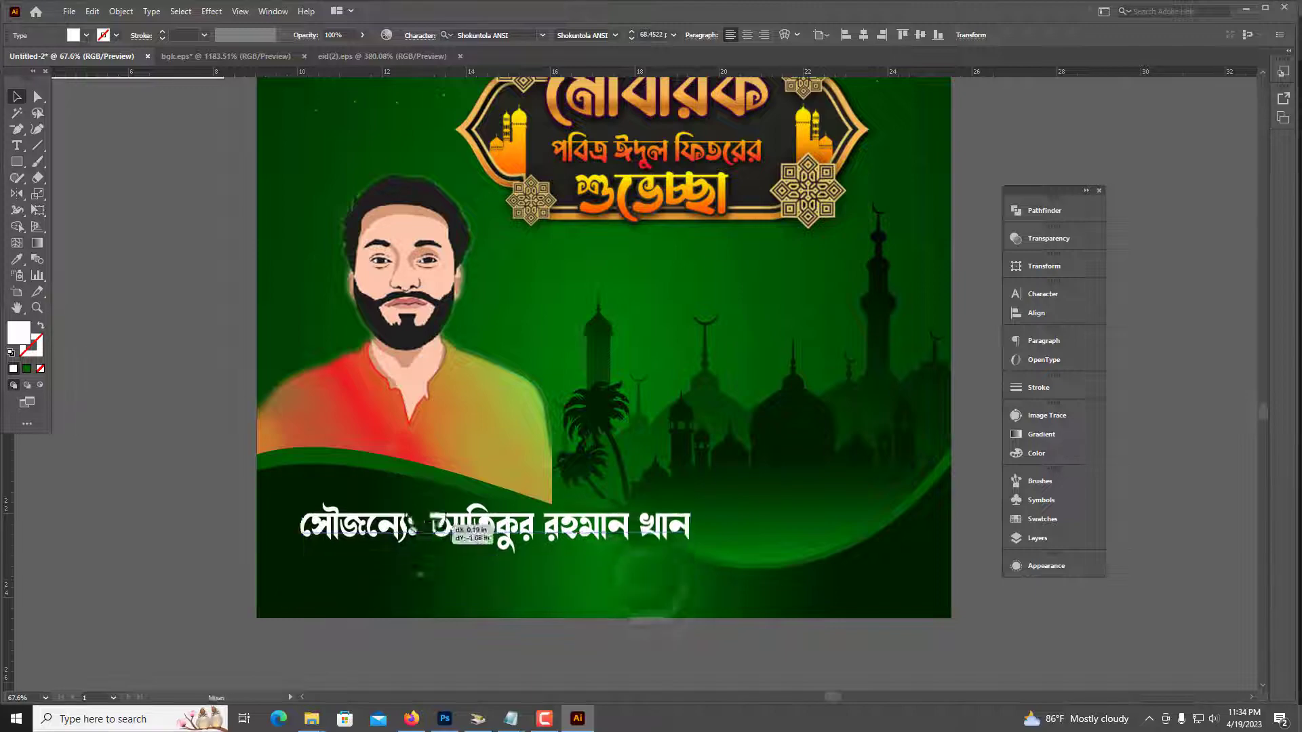
pyautogui.press('t')
pyautogui.press('Return')
pyautogui.press('Escape')
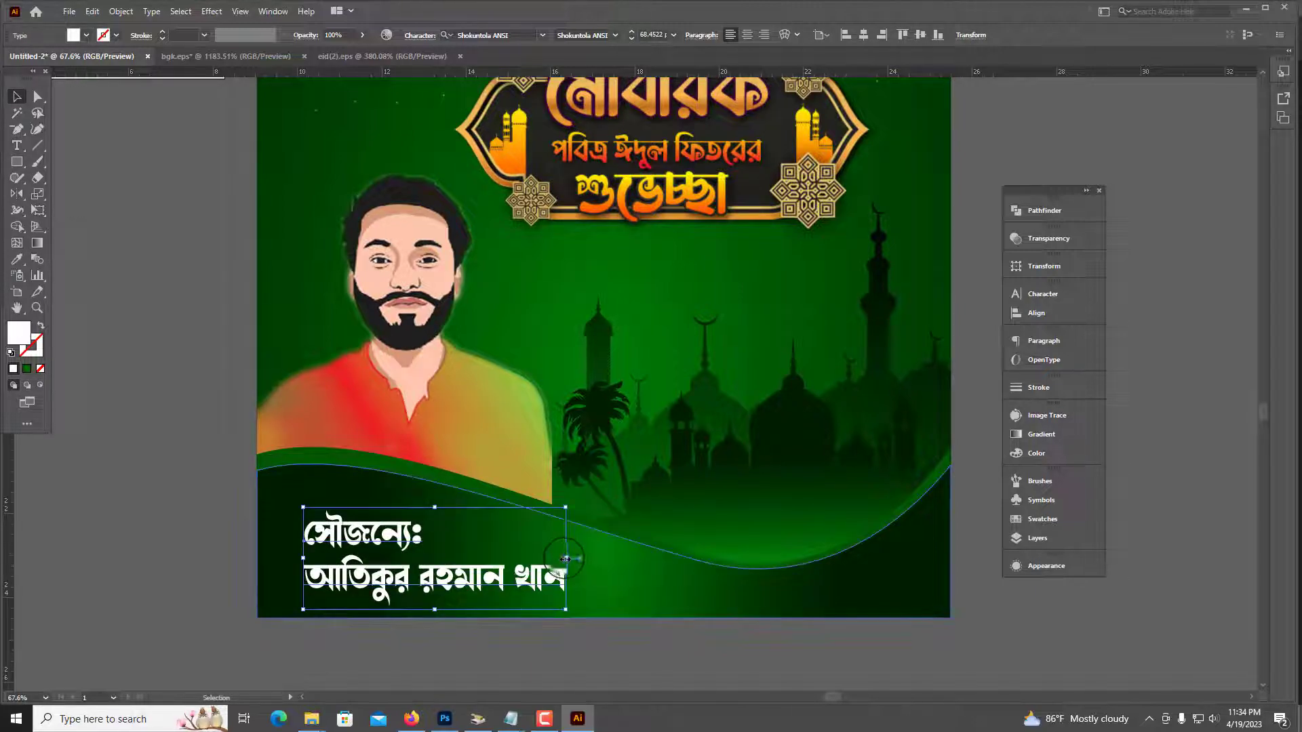
pyautogui.click(210, 543)
pyautogui.scroll(-3, 209, 543)
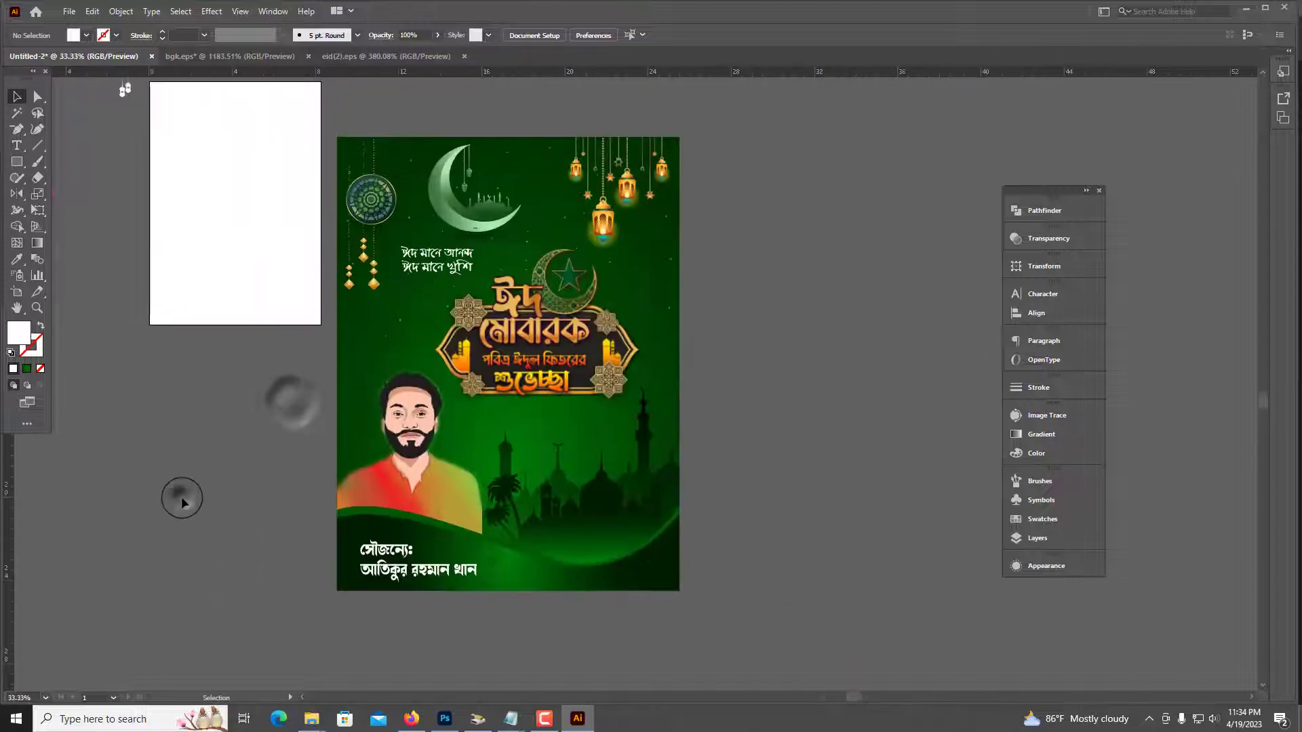
pyautogui.scroll(-1, 182, 501)
pyautogui.scroll(2, 712, 328)
pyautogui.click(593, 344)
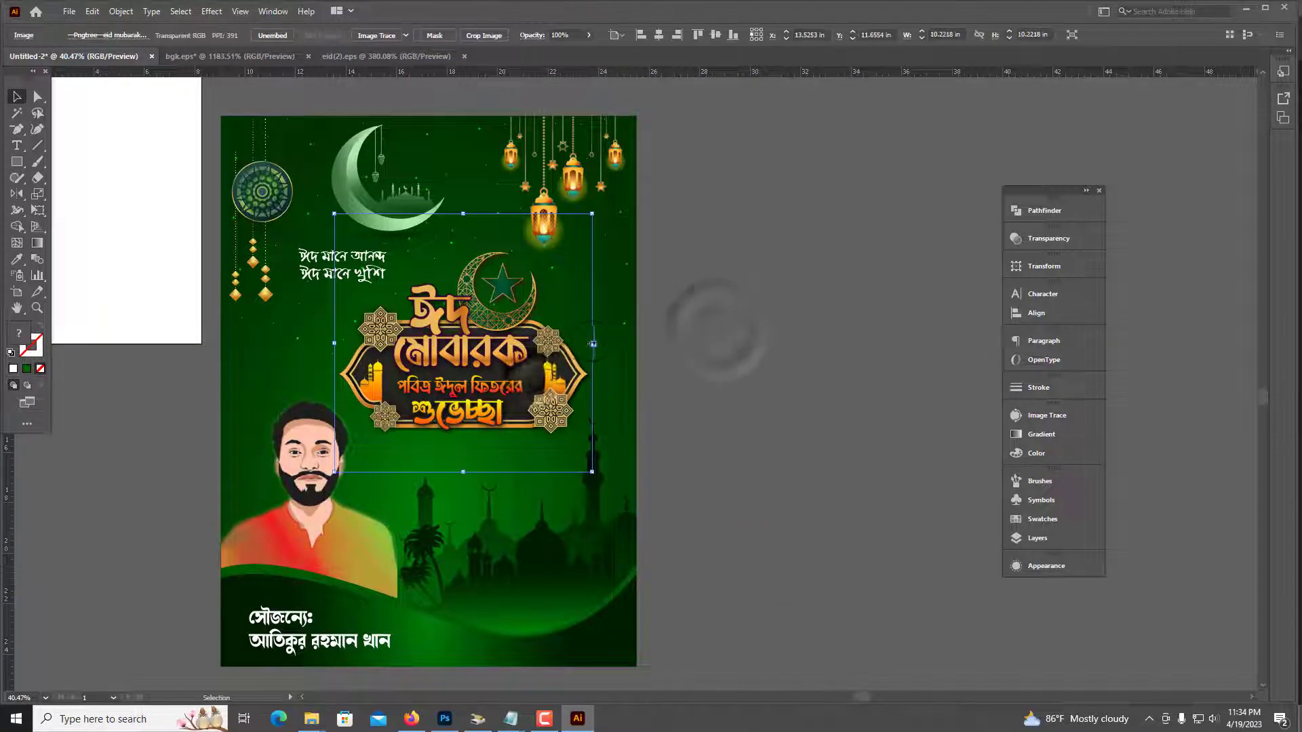
pyautogui.click(749, 347)
pyautogui.scroll(-2, 752, 351)
pyautogui.scroll(-1, 758, 355)
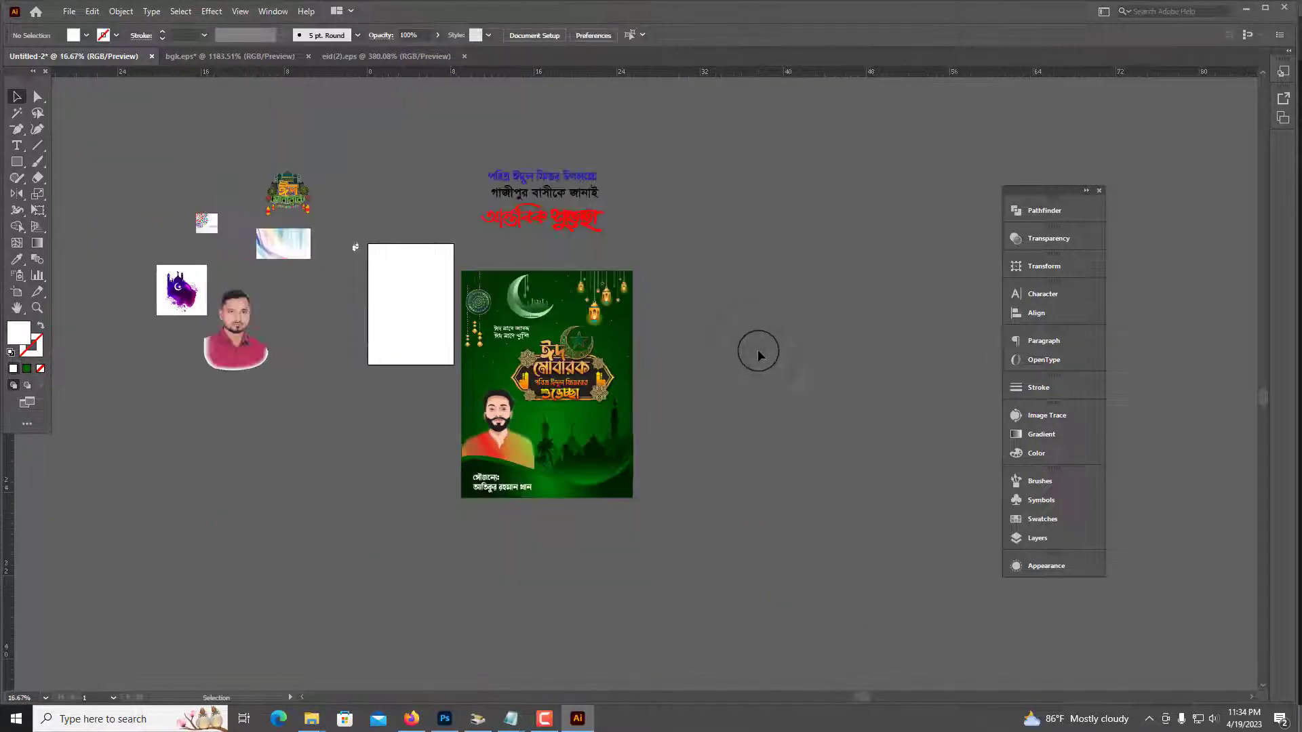
pyautogui.moveTo(758, 355); pyautogui.dragTo(736, 388)
pyautogui.moveTo(763, 319); pyautogui.dragTo(597, 535)
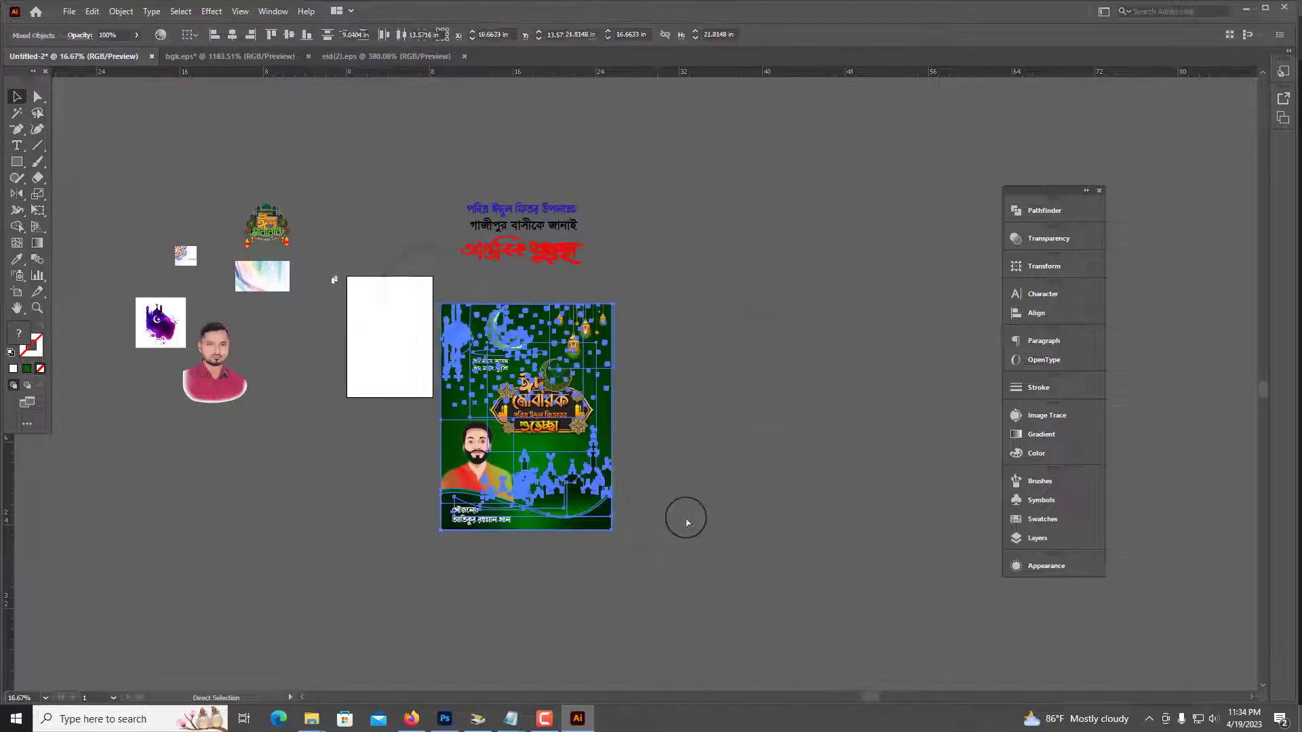
pyautogui.click(686, 522)
pyautogui.scroll(1, 663, 444)
pyautogui.scroll(-1, 663, 445)
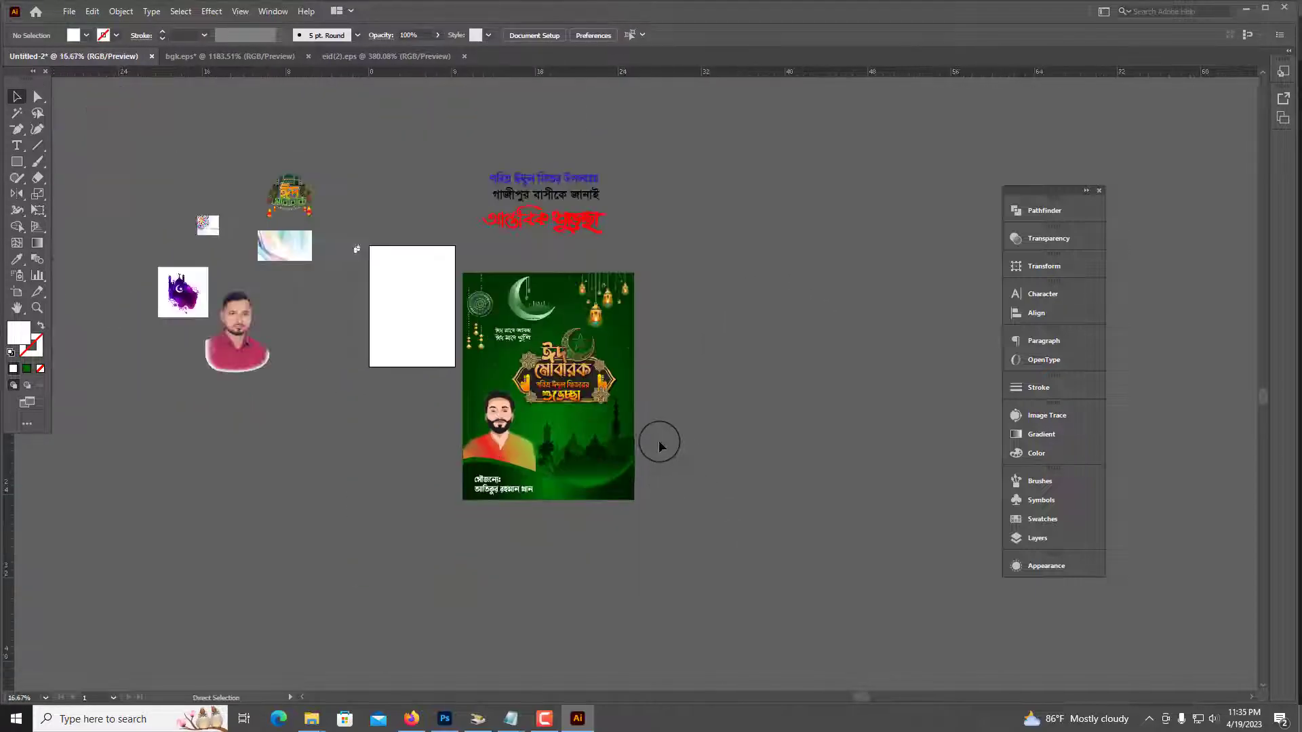
pyautogui.scroll(1, 660, 445)
pyautogui.scroll(1, 639, 363)
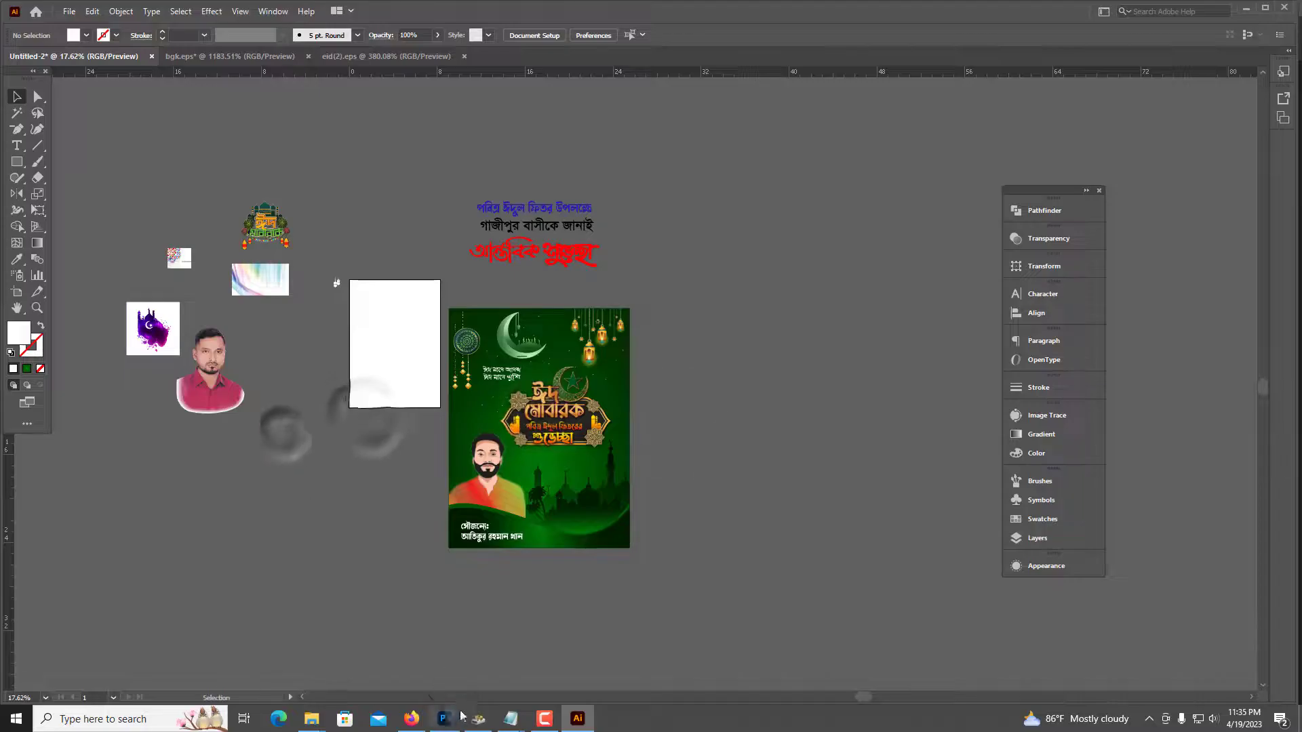
pyautogui.click(444, 718)
# Start a new Photoshop document with size units set to inches and the width field selected.
pyautogui.click(30, 7)
pyautogui.click(75, 22)
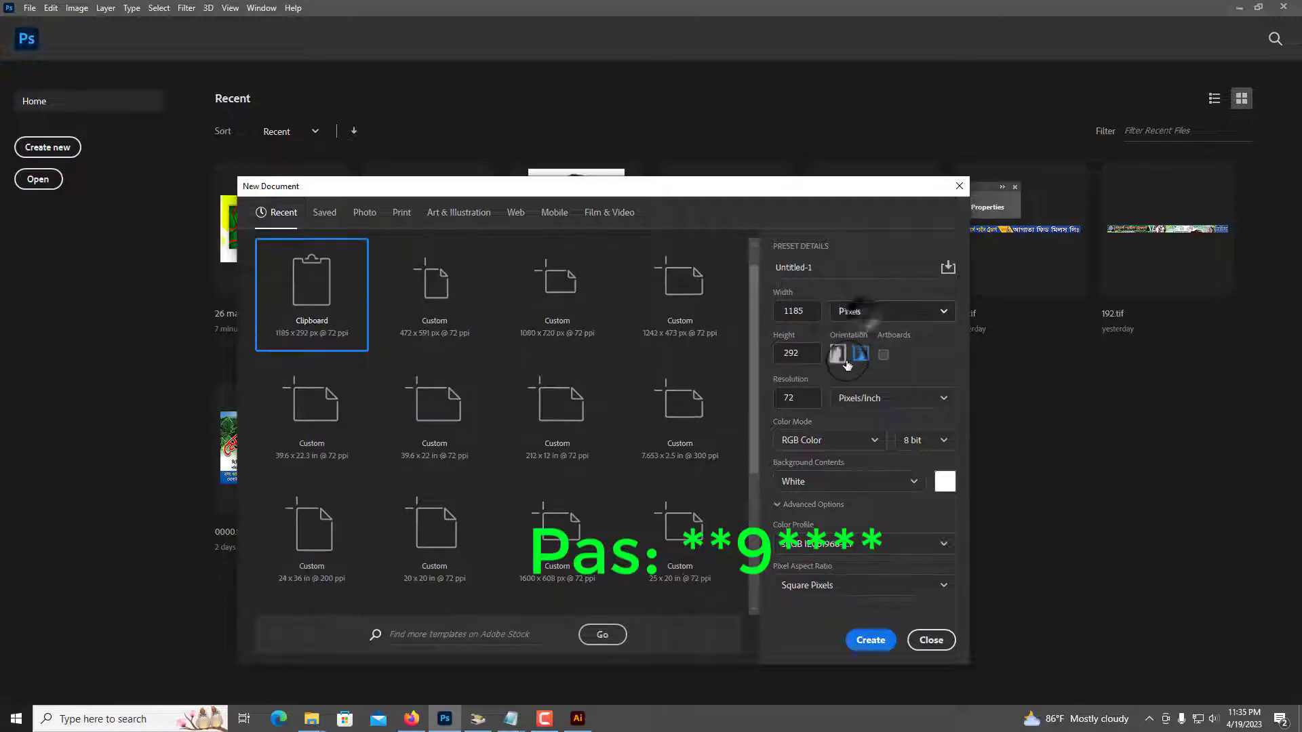
pyautogui.click(934, 310)
pyautogui.click(868, 334)
pyautogui.click(806, 311)
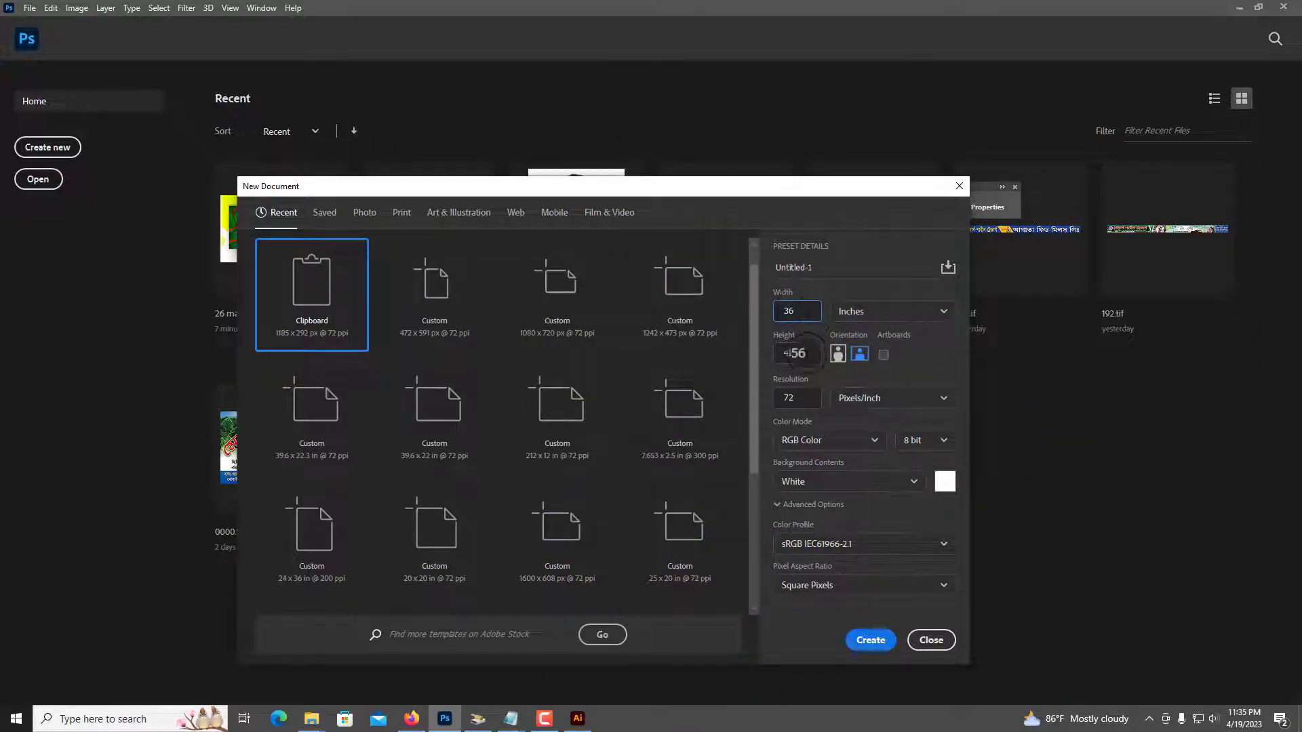
# Create the 36 × 48 inch document and paste the floral image into its top-left area.
pyautogui.press('Return')
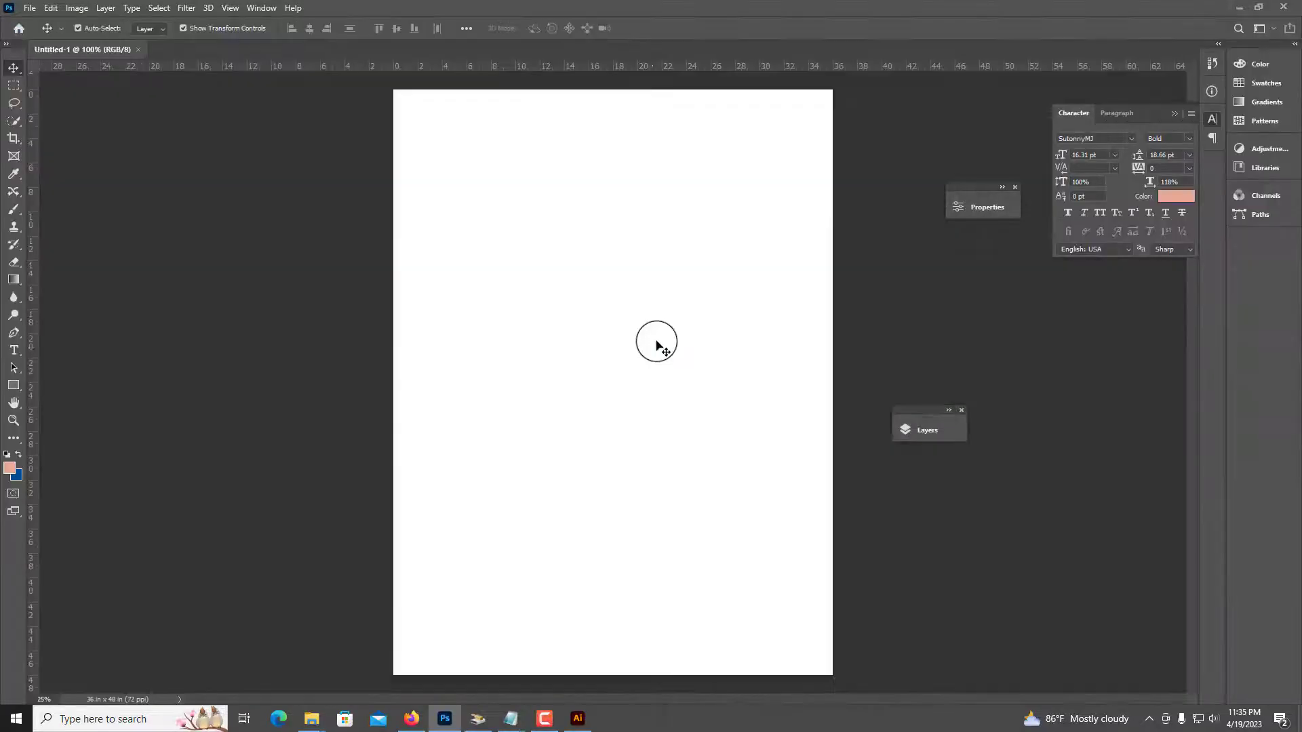
pyautogui.click(576, 719)
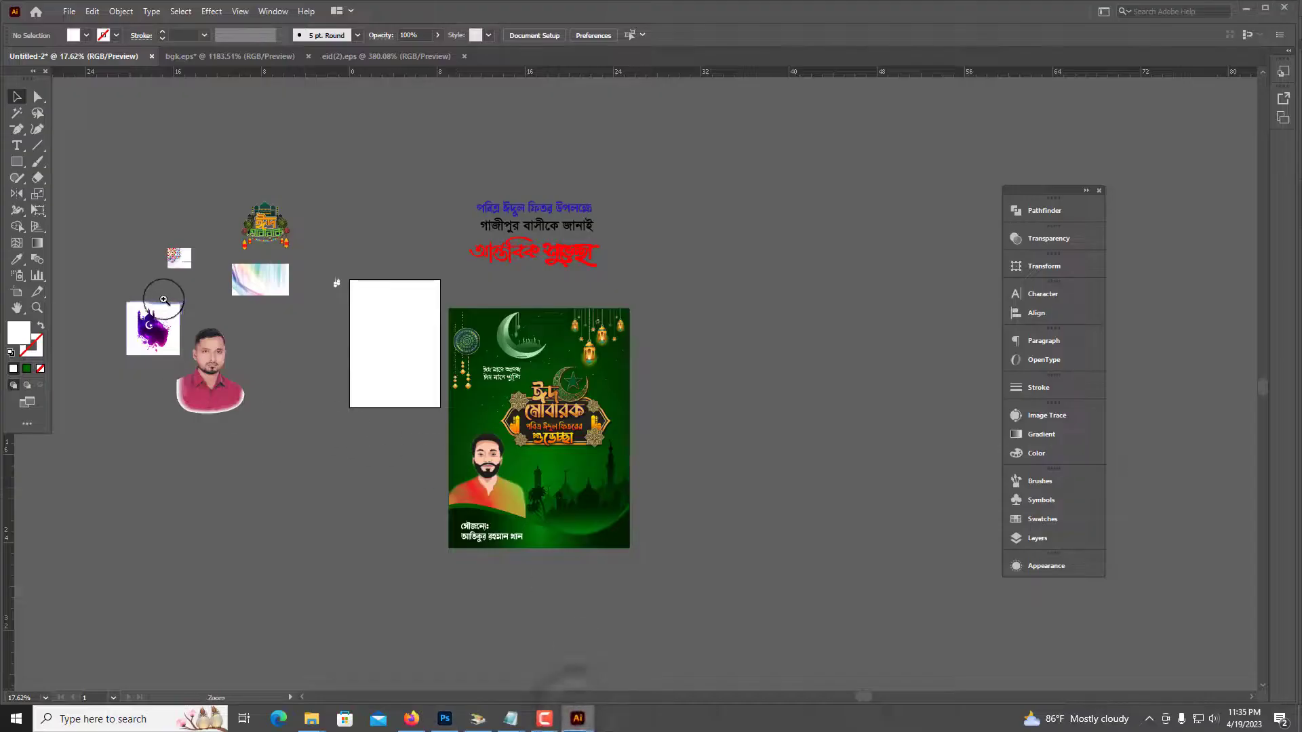
pyautogui.moveTo(164, 299); pyautogui.dragTo(285, 280)
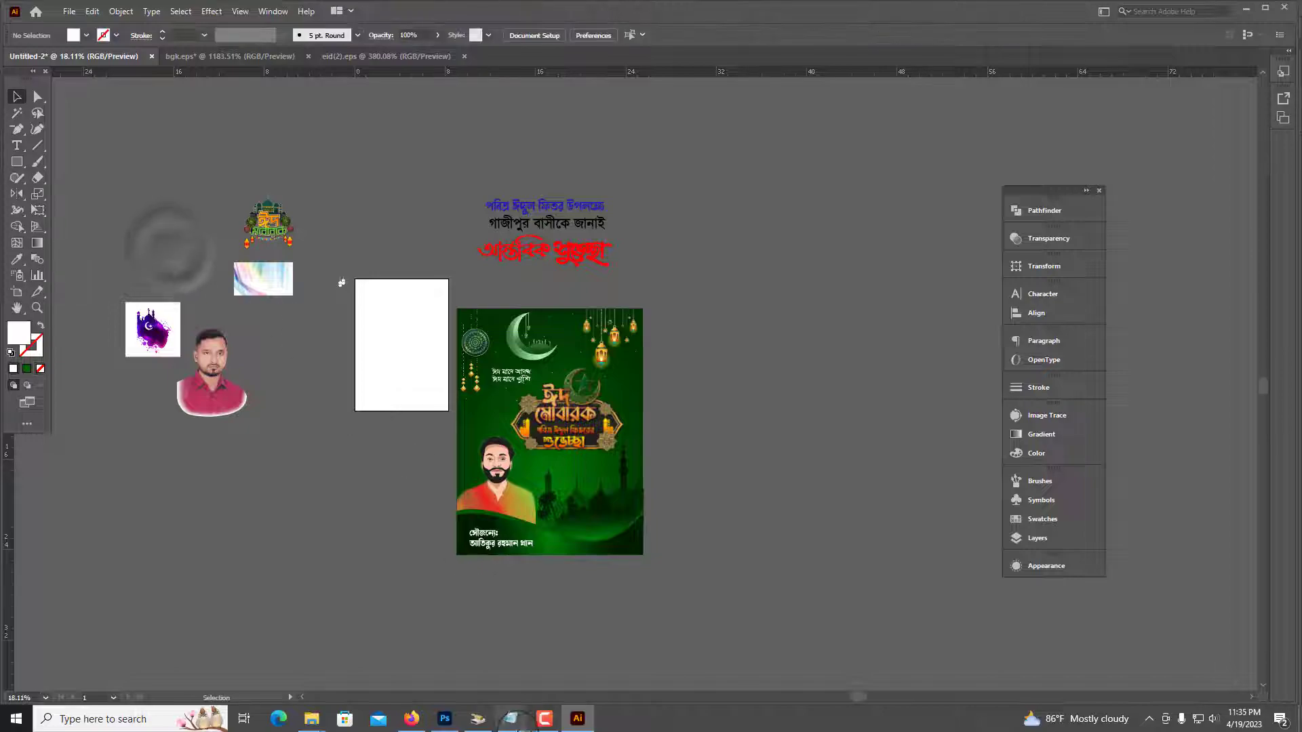
pyautogui.hotkey('alt', 'Tab')
pyautogui.hotkey('ctrl', 'v')
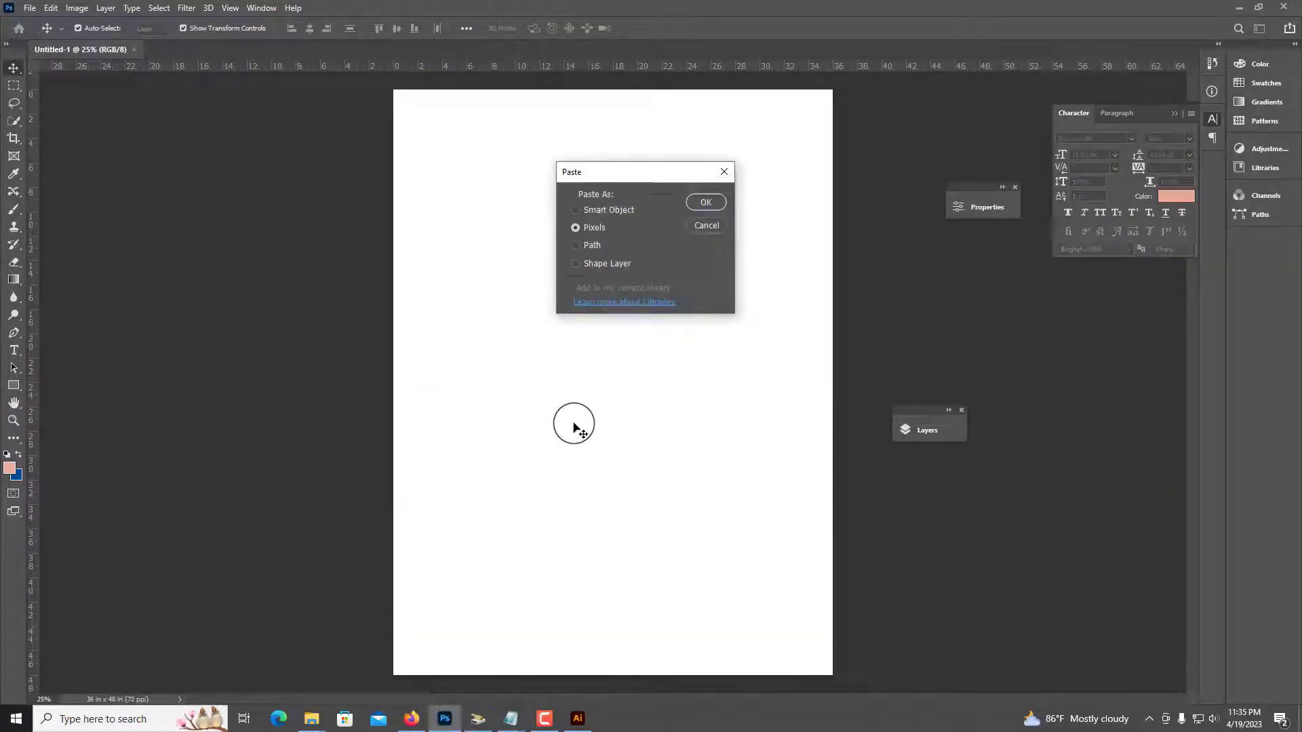
pyautogui.press('Return')
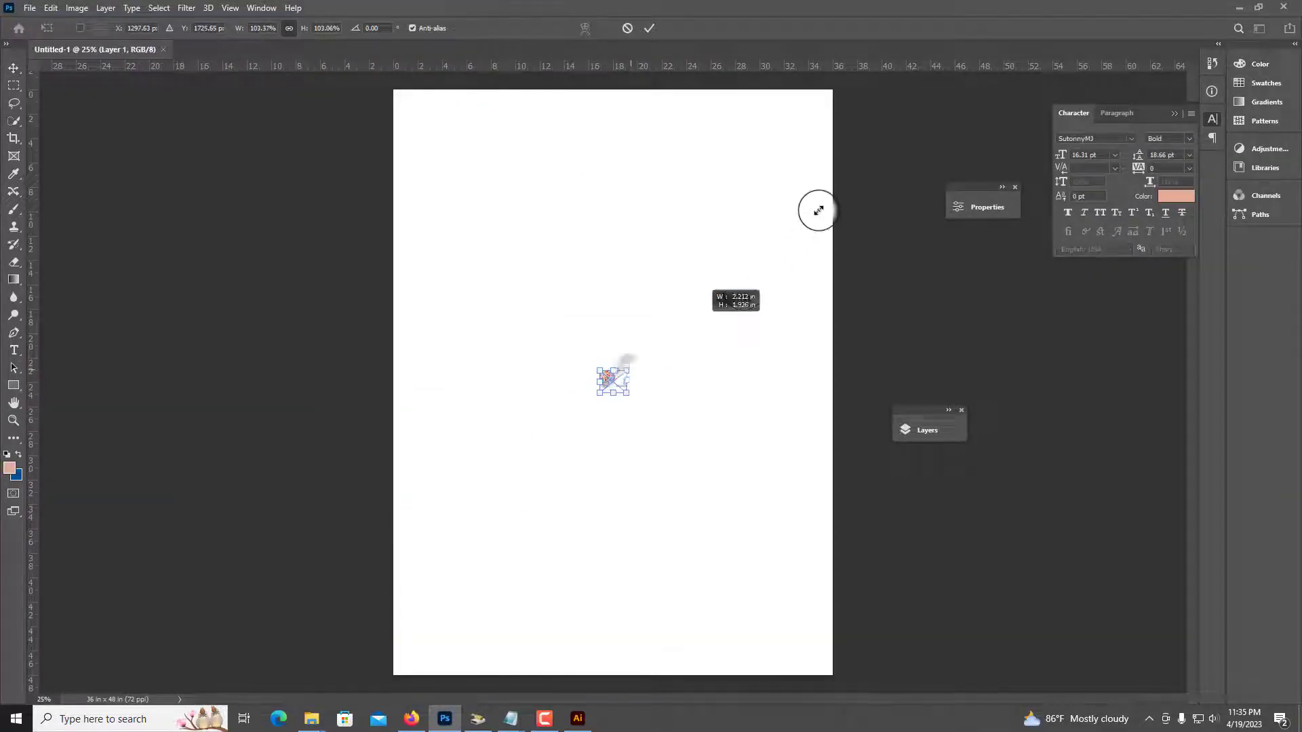
pyautogui.moveTo(641, 303)
pyautogui.mouseDown()
pyautogui.moveTo(472, 188)
pyautogui.moveTo(456, 193)
pyautogui.mouseUp()
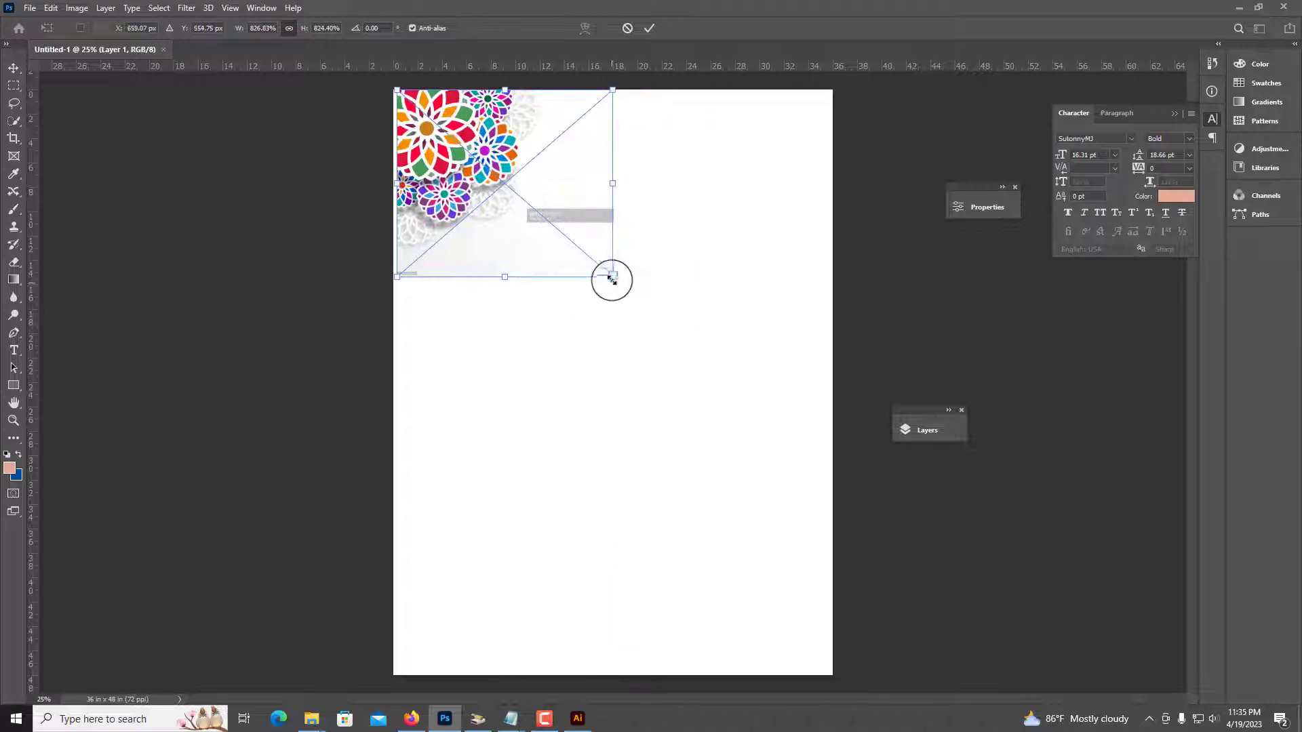
pyautogui.moveTo(612, 276); pyautogui.dragTo(710, 366)
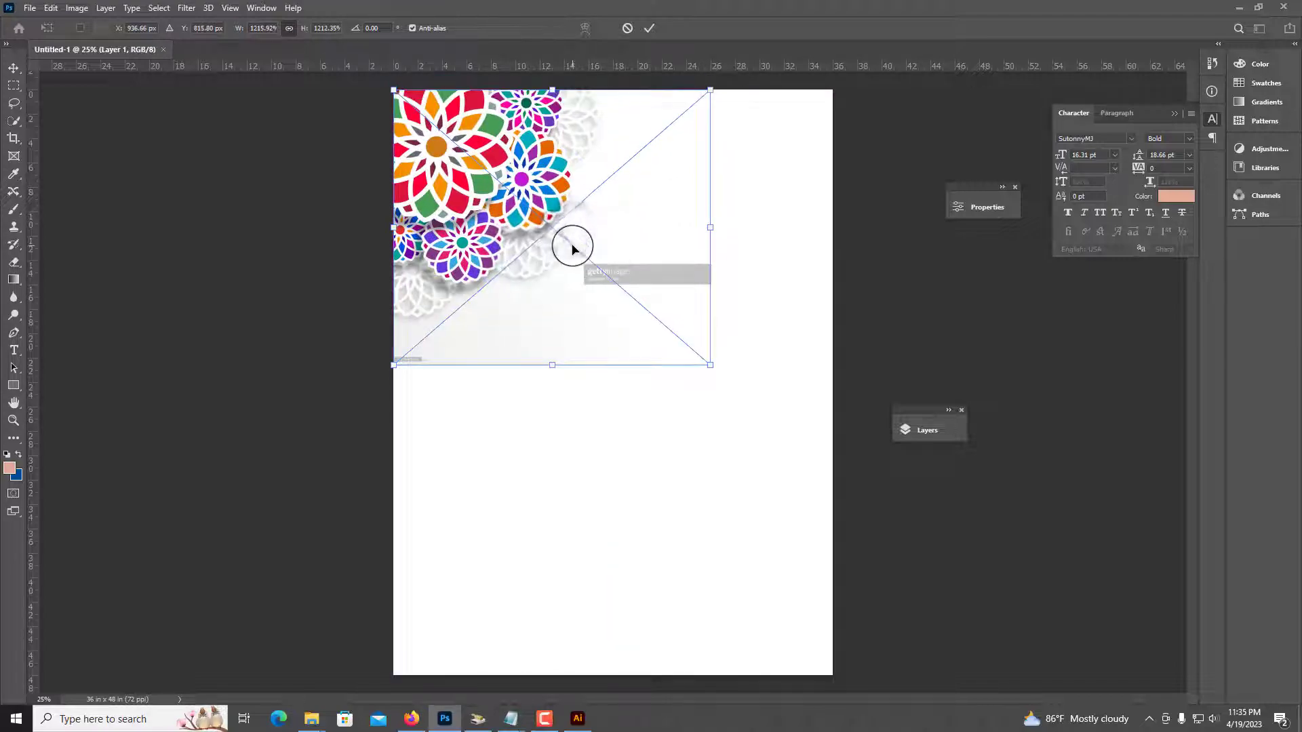
pyautogui.press('Return')
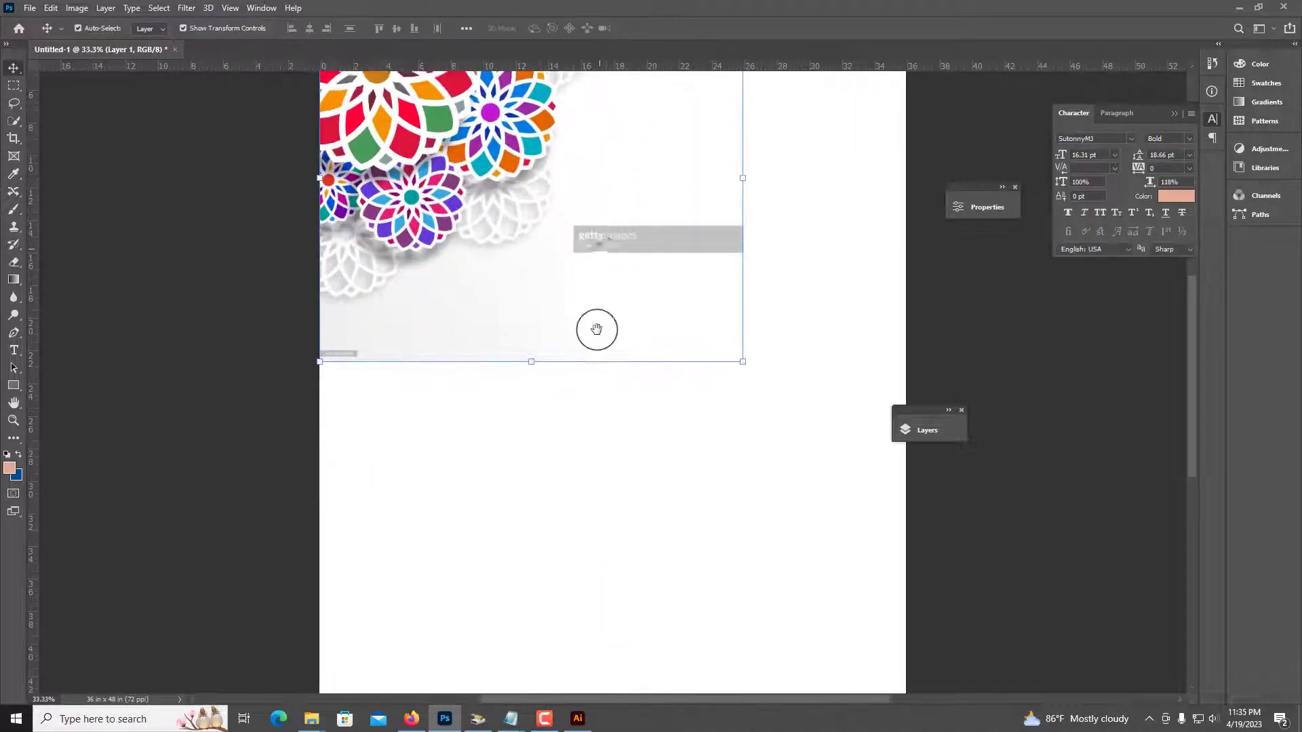
# Erase the grey band and watermark beneath the flowers.
pyautogui.hotkey('ctrl', '+')
pyautogui.rightClick(13, 261)
pyautogui.click(61, 263)
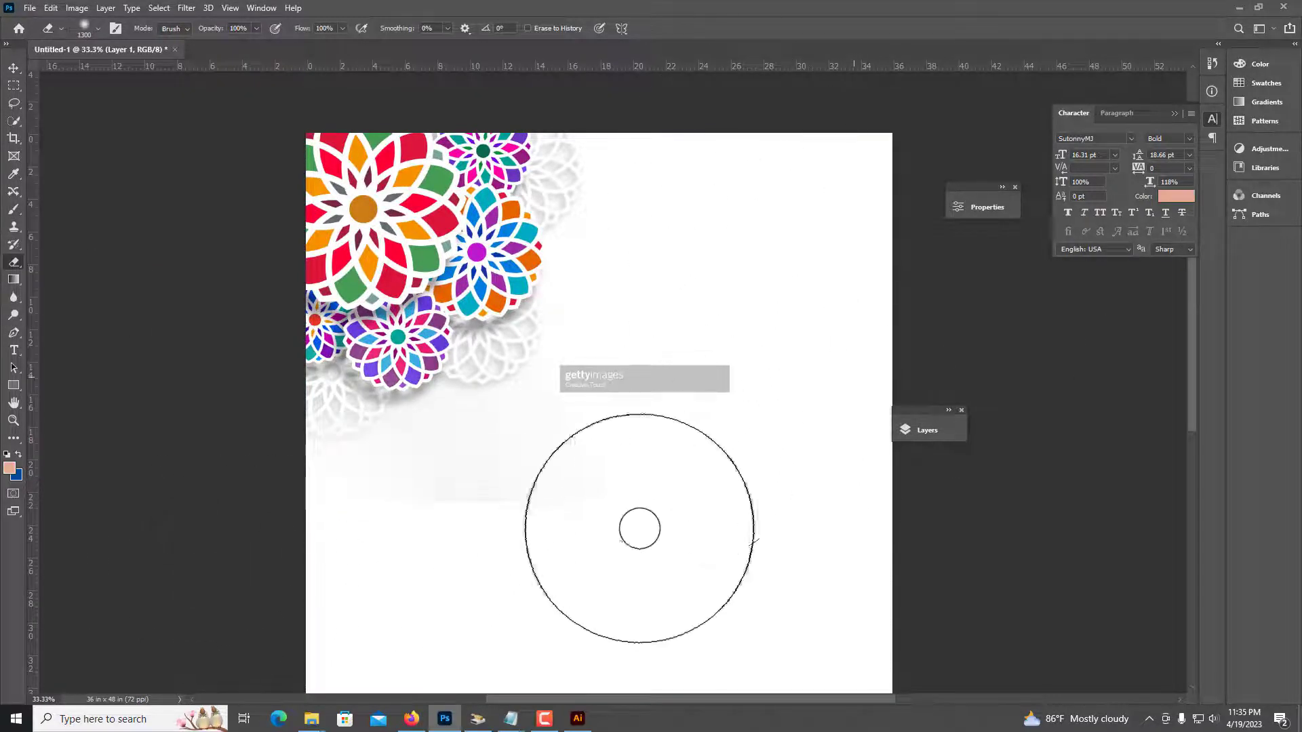
pyautogui.moveTo(666, 551)
pyautogui.mouseDown()
pyautogui.moveTo(494, 610)
pyautogui.moveTo(652, 436)
pyautogui.moveTo(631, 381)
pyautogui.mouseUp()
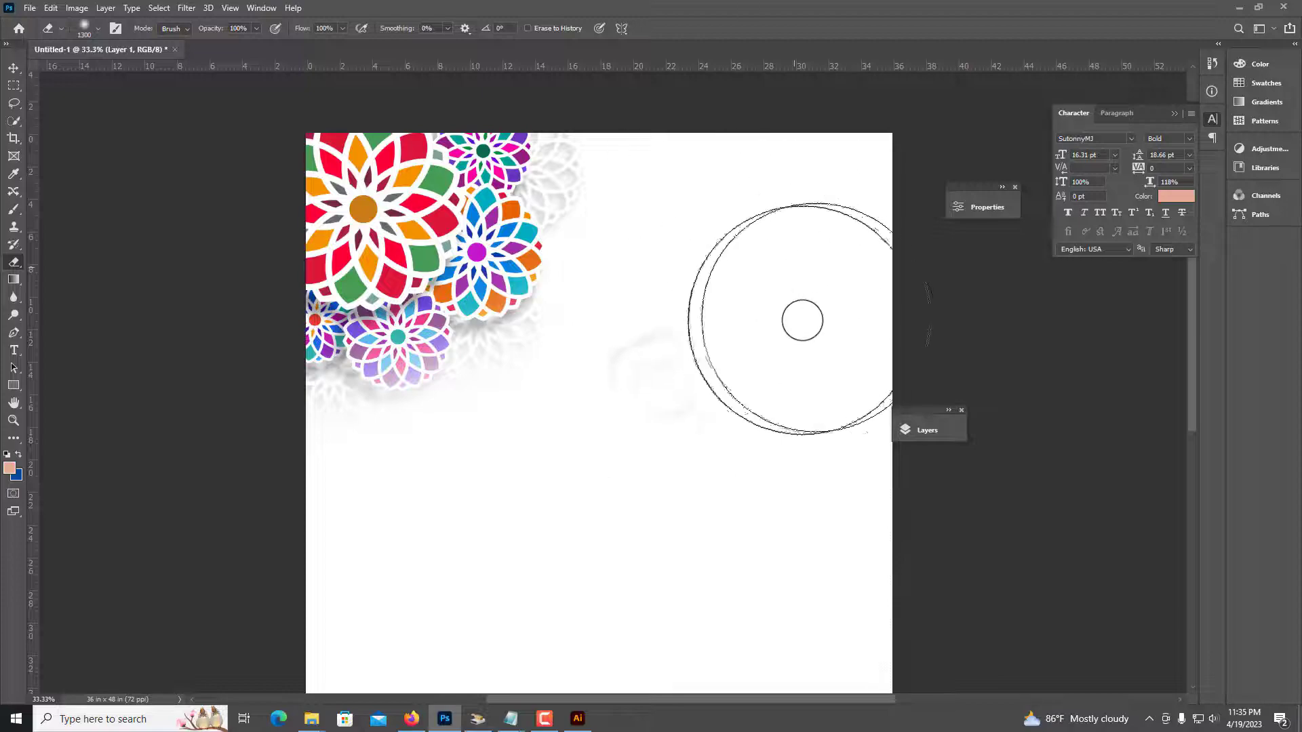
# Shrink the floral graphic so it sits neatly in the top-left corner.
pyautogui.press('v')
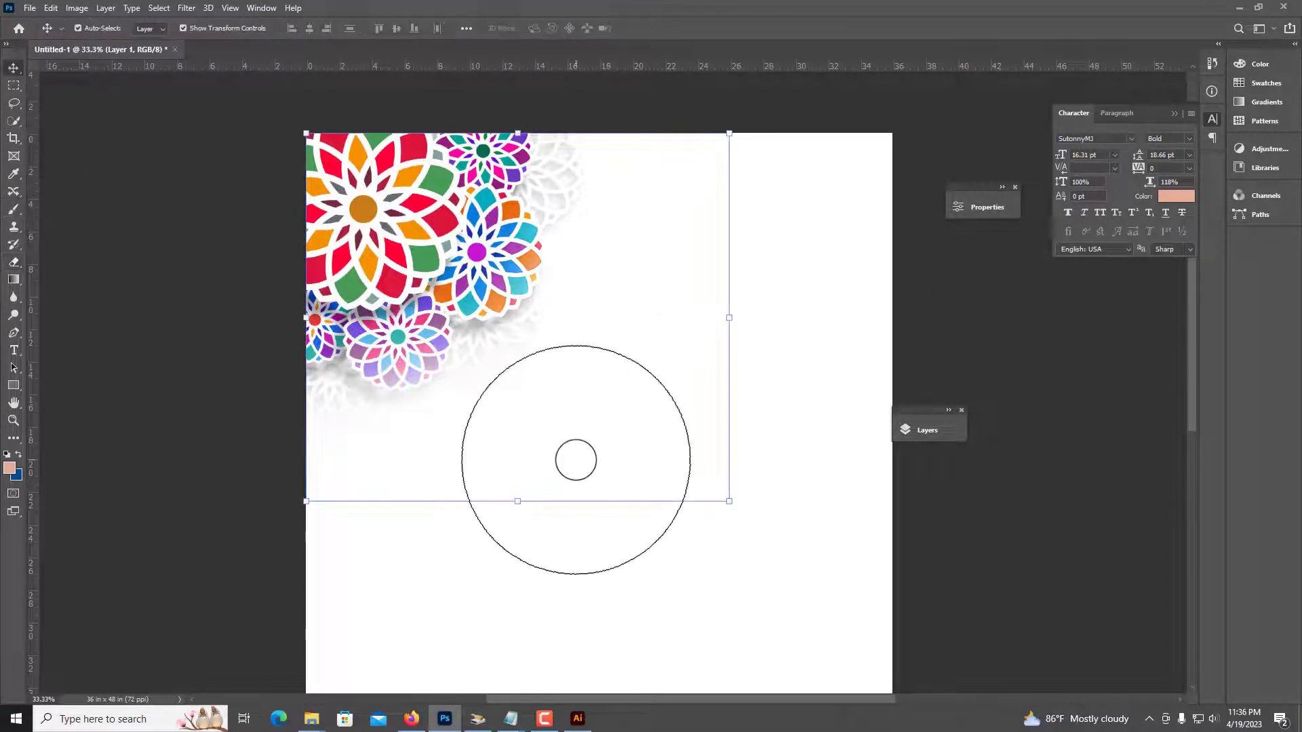
pyautogui.hotkey('ctrl', '-')
pyautogui.moveTo(708, 363); pyautogui.dragTo(685, 316)
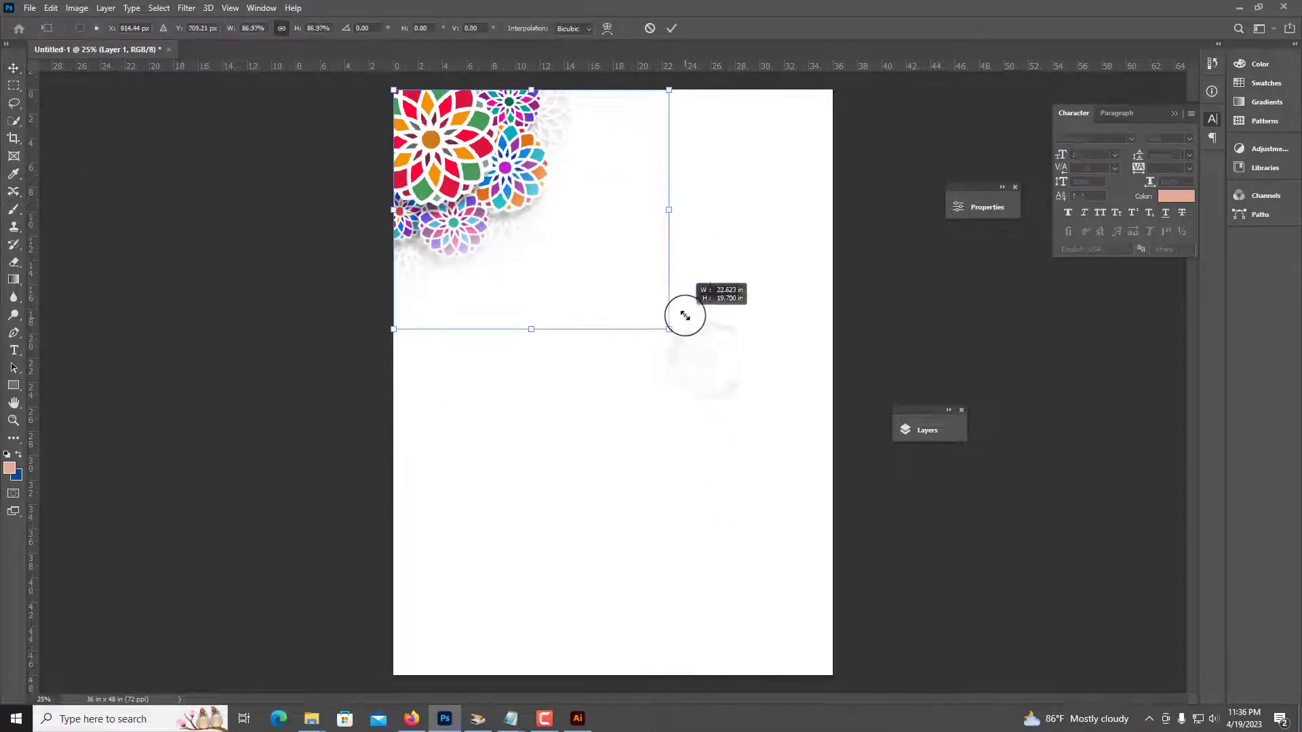
pyautogui.click(577, 718)
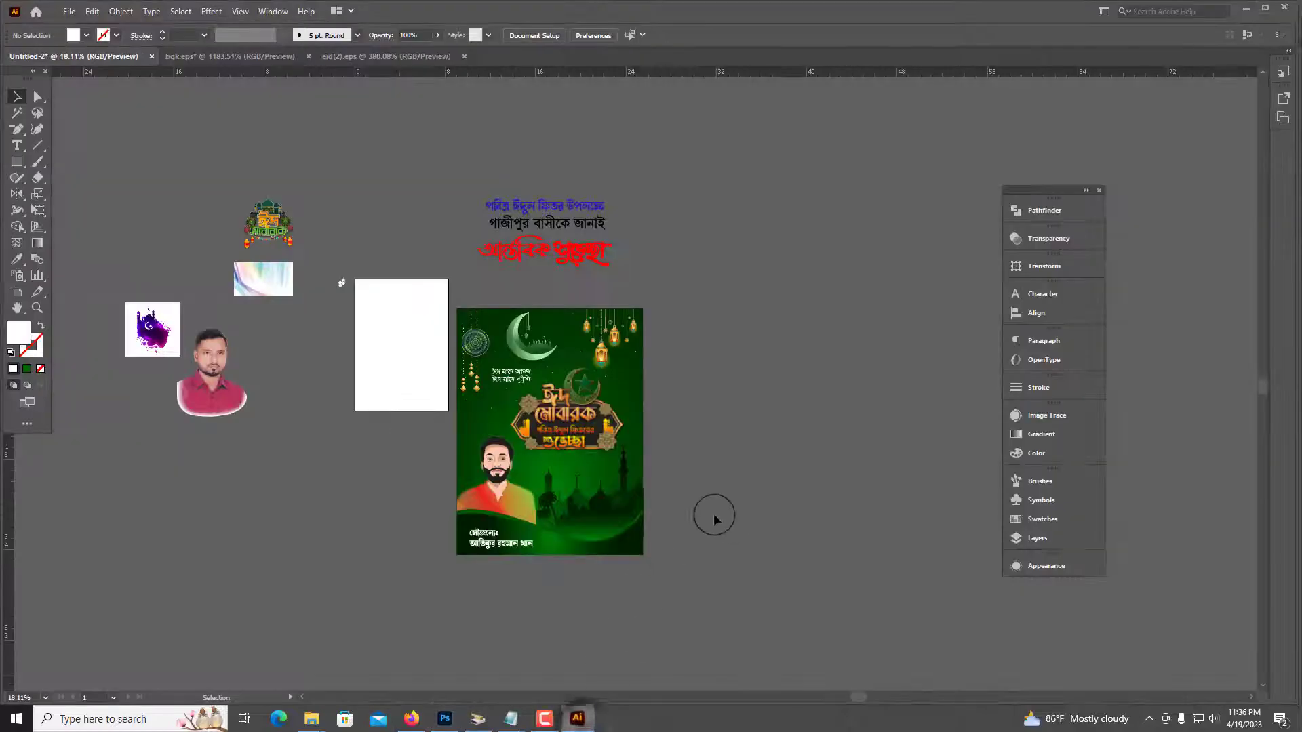
# Paste the pastel streaked image as a smart object and stretch it across the page.
pyautogui.click(444, 718)
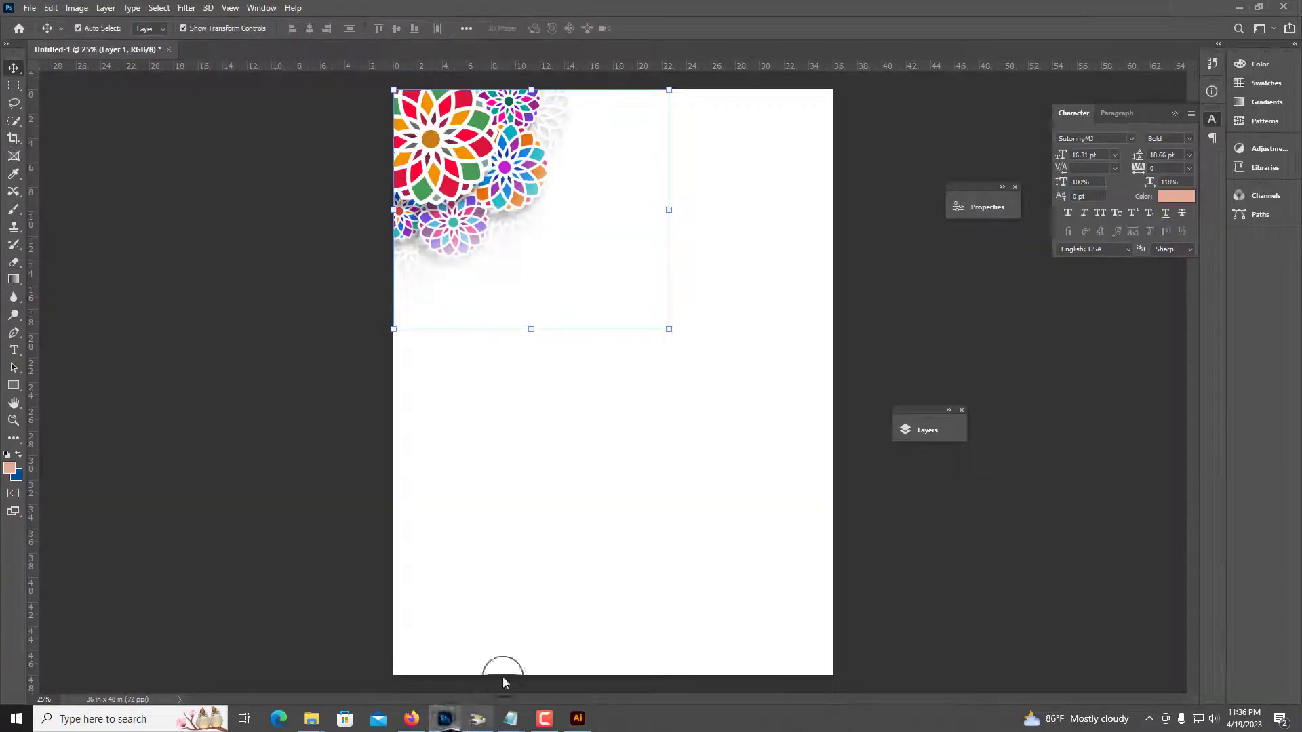
pyautogui.hotkey('ctrl', 'v')
pyautogui.click(702, 203)
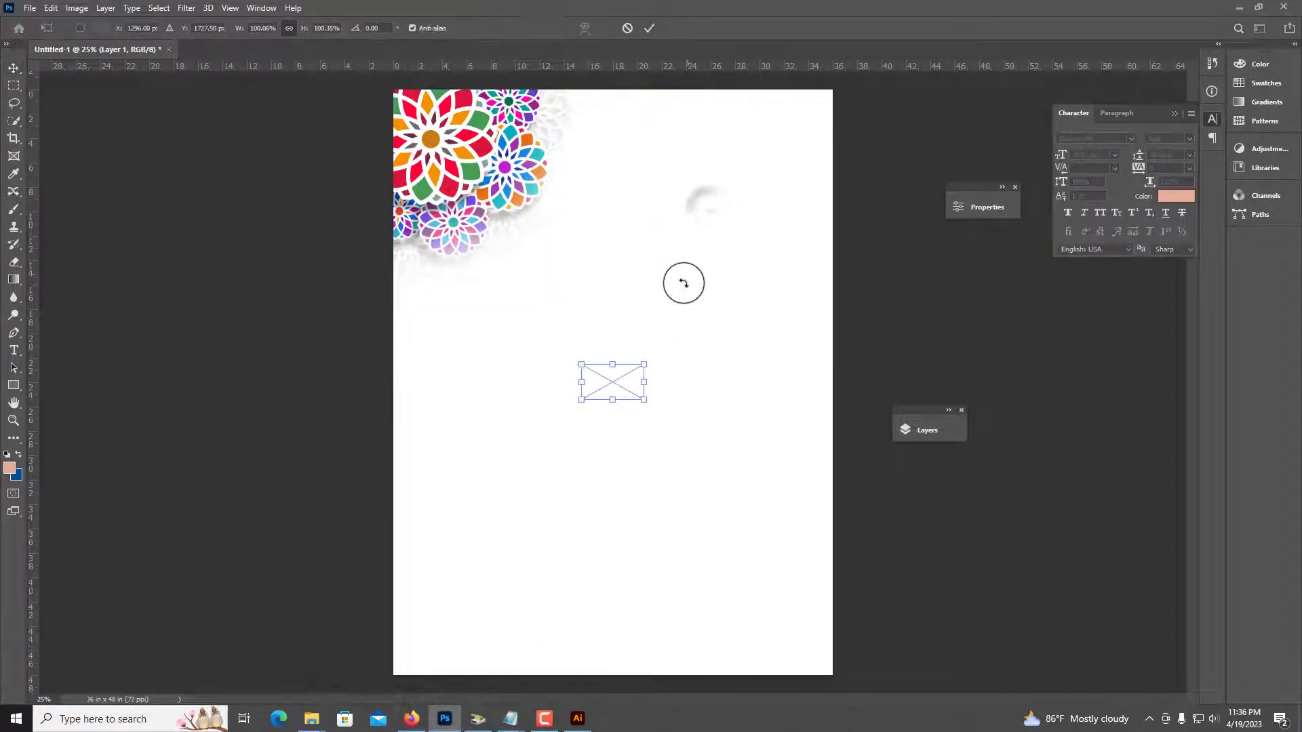
pyautogui.moveTo(644, 389); pyautogui.dragTo(864, 390)
pyautogui.moveTo(729, 398); pyautogui.dragTo(531, 186)
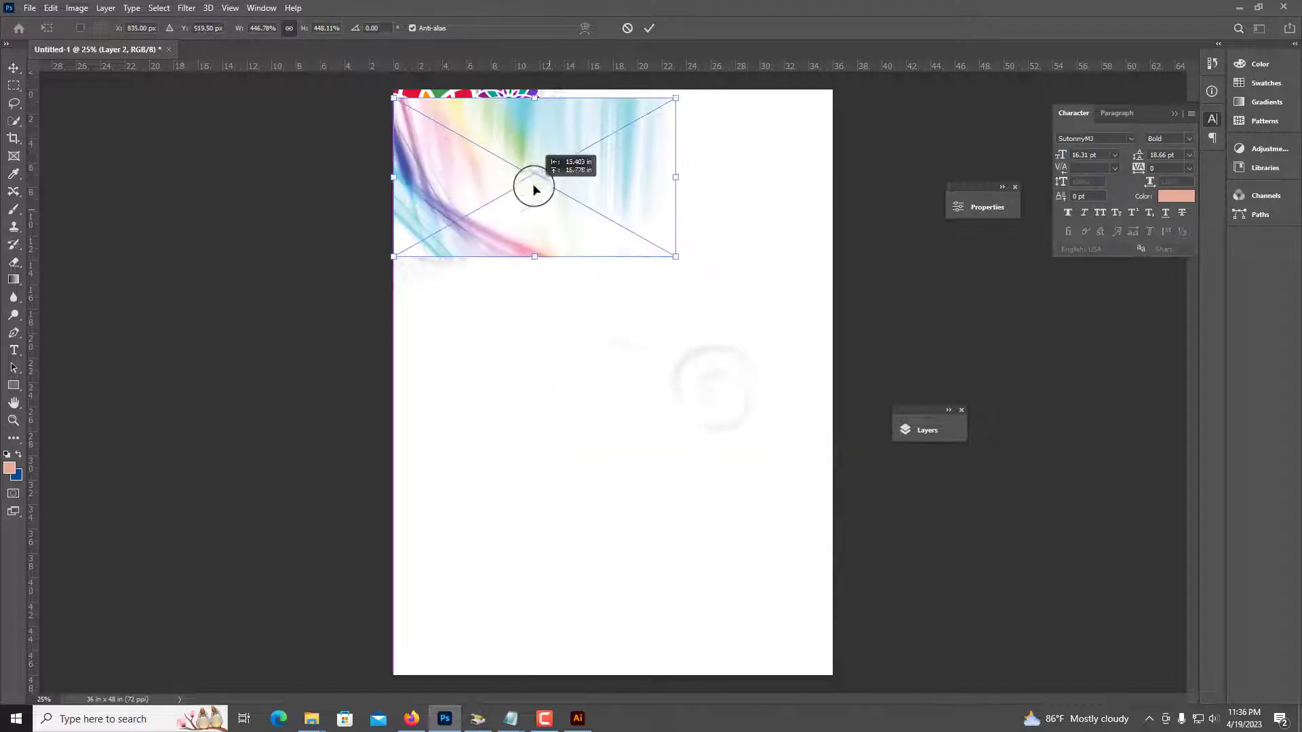
pyautogui.moveTo(675, 248); pyautogui.dragTo(841, 380)
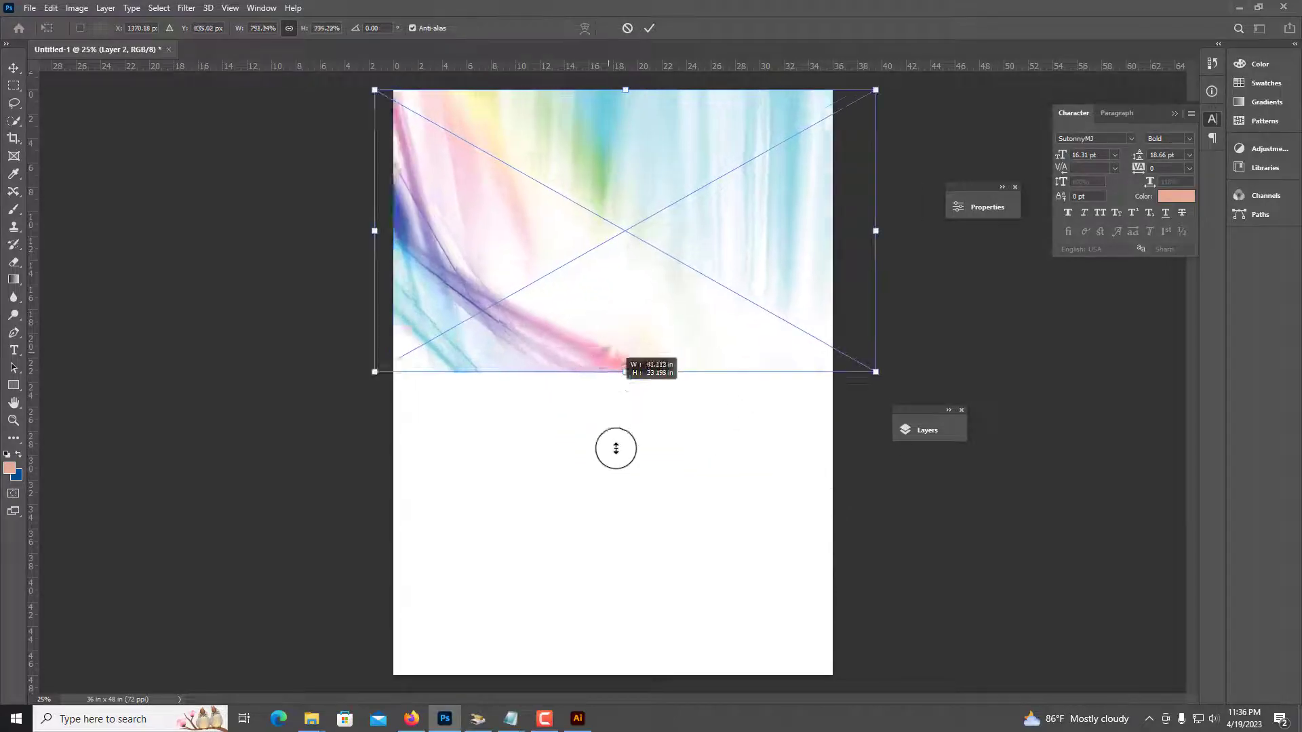
pyautogui.moveTo(623, 349)
pyautogui.mouseDown()
pyautogui.moveTo(610, 470)
pyautogui.moveTo(619, 348)
pyautogui.moveTo(625, 412)
pyautogui.mouseUp()
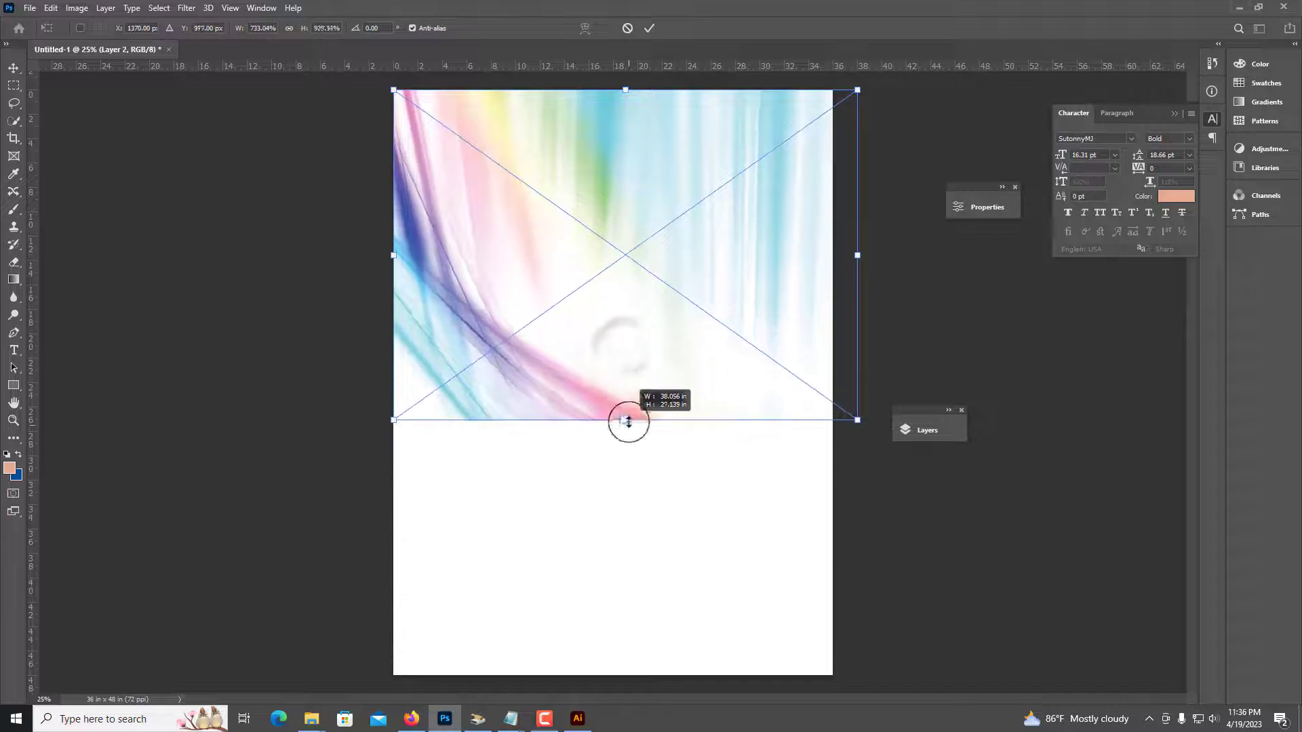
pyautogui.moveTo(857, 263); pyautogui.dragTo(907, 258)
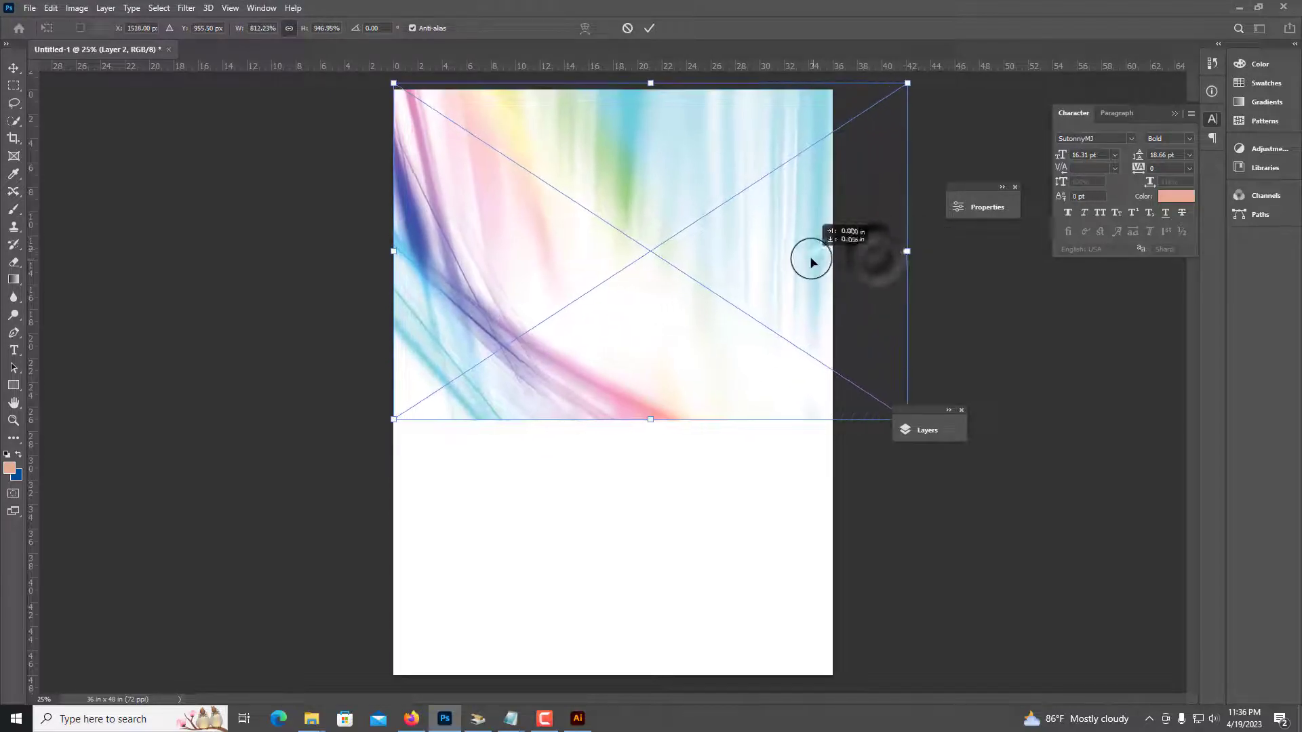
pyautogui.press('Return')
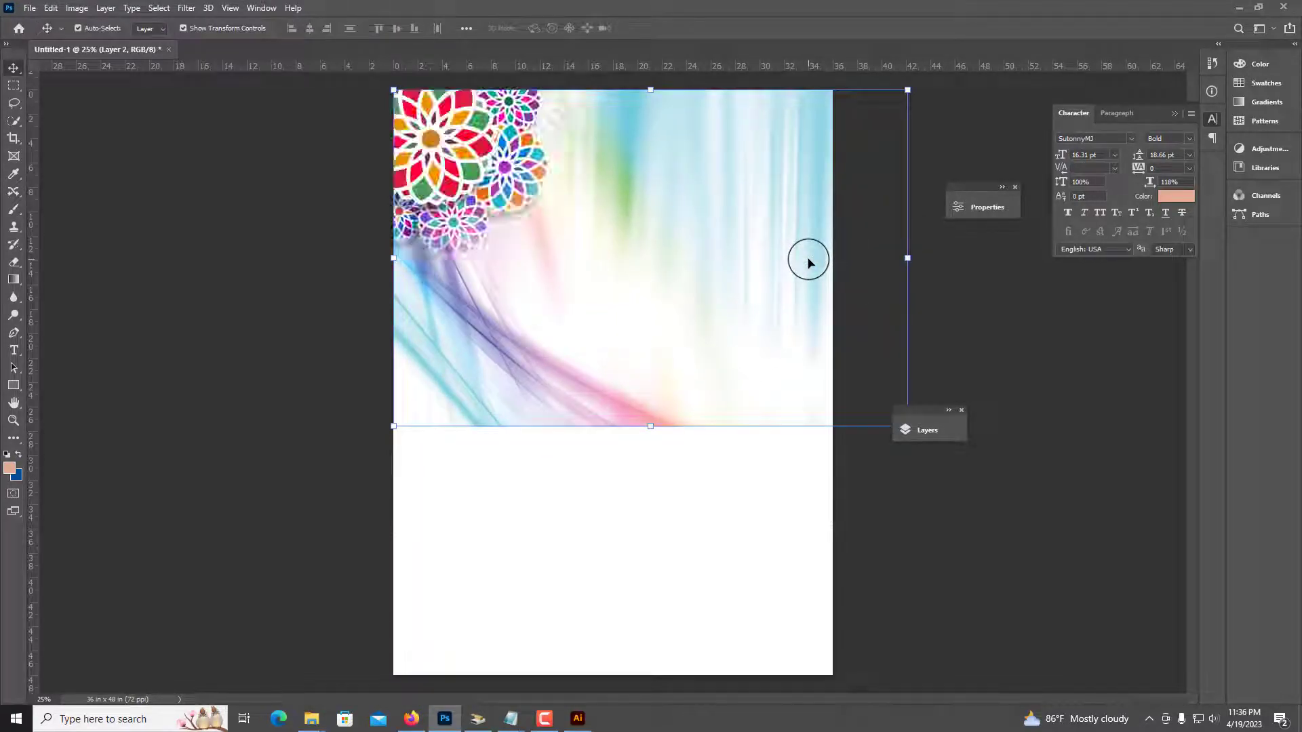
# Put the pastel backdrop behind the floral graphic and extend it to the page bottom.
pyautogui.hotkey('ctrl', 'z')
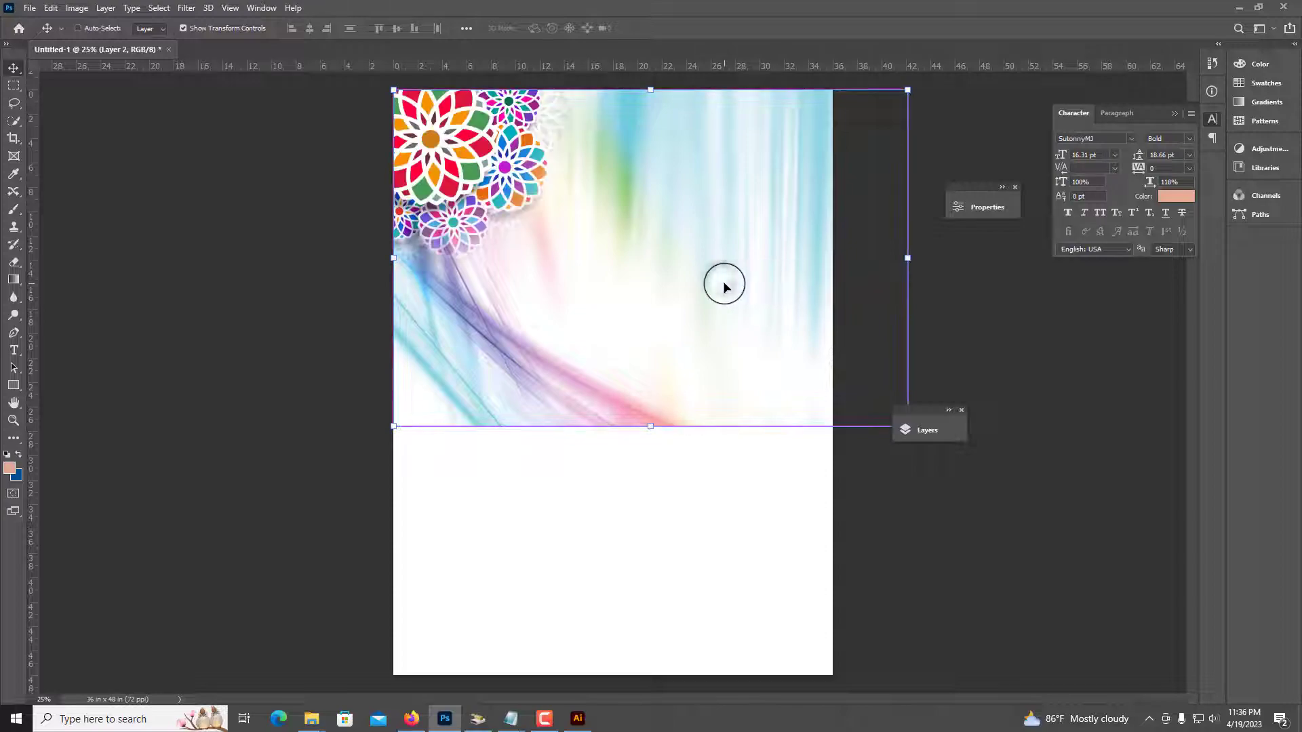
pyautogui.keyDown('ctrl'); pyautogui.click(661, 311); pyautogui.keyUp('ctrl')
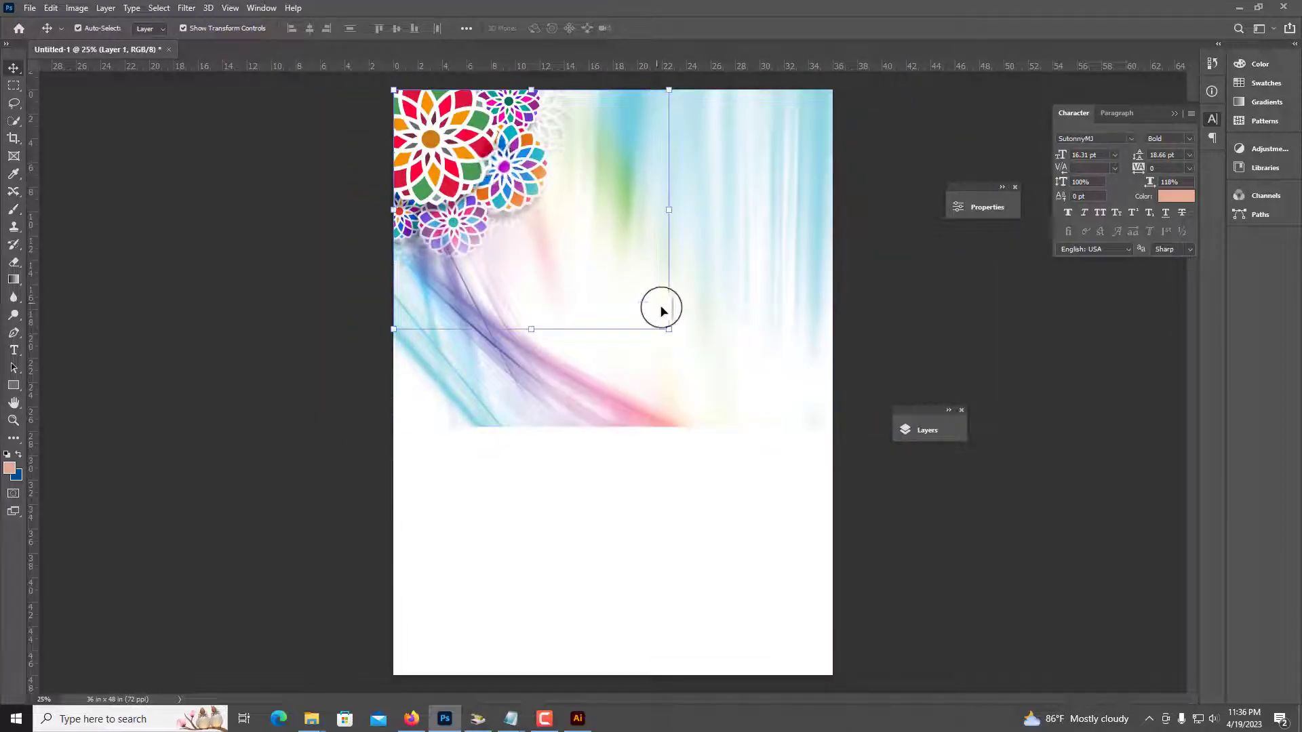
pyautogui.moveTo(668, 329); pyautogui.dragTo(654, 308)
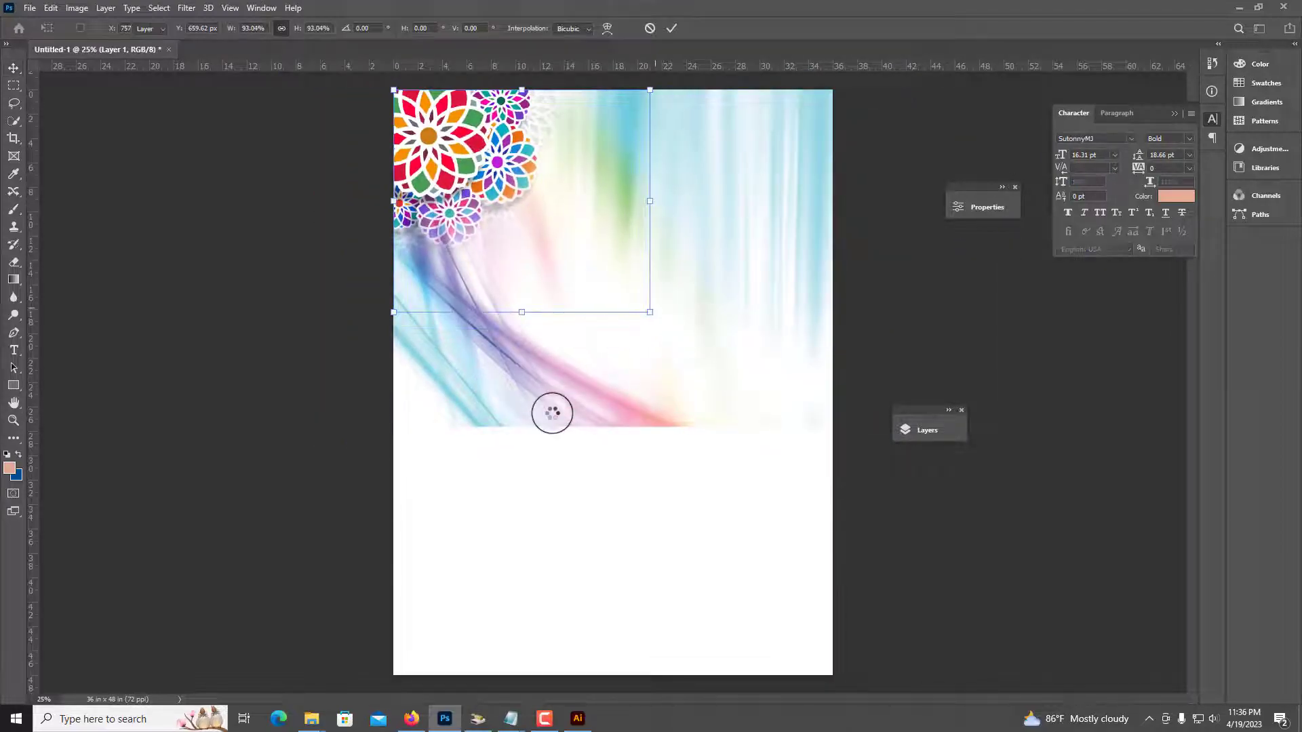
pyautogui.click(592, 415)
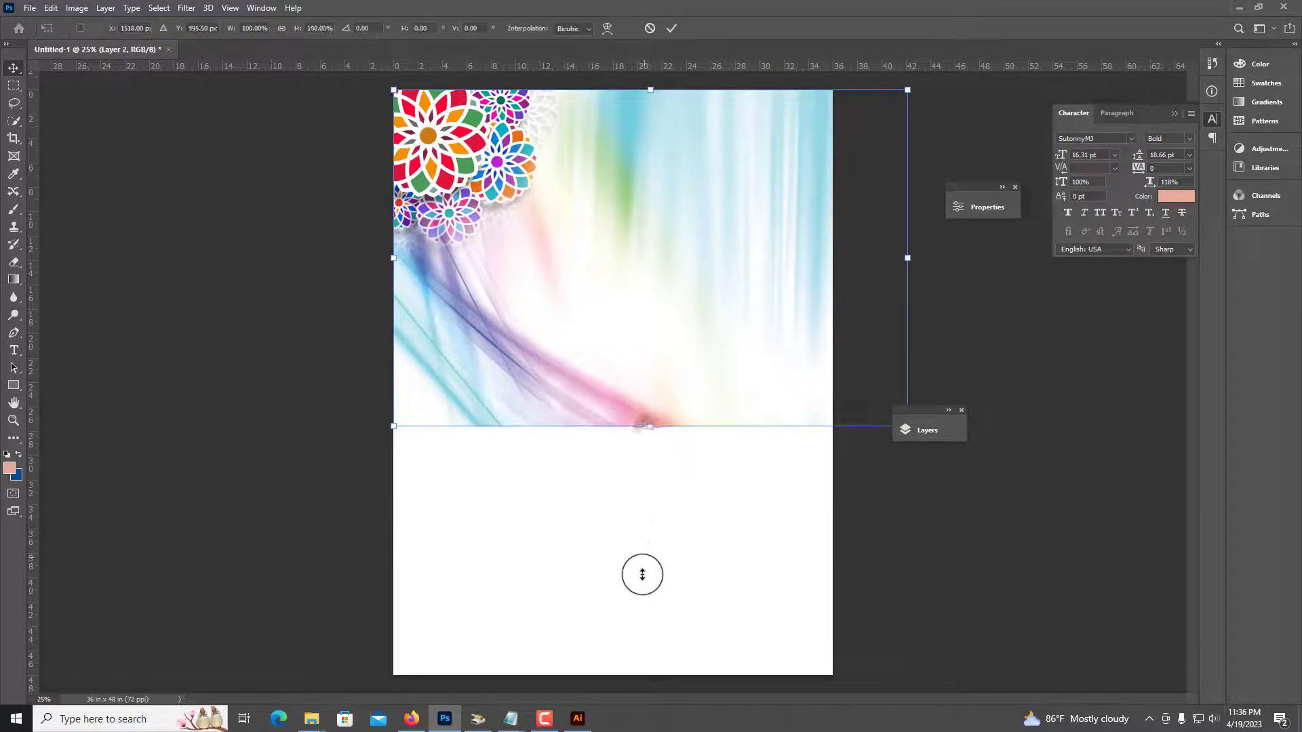
pyautogui.moveTo(642, 574); pyautogui.dragTo(627, 673)
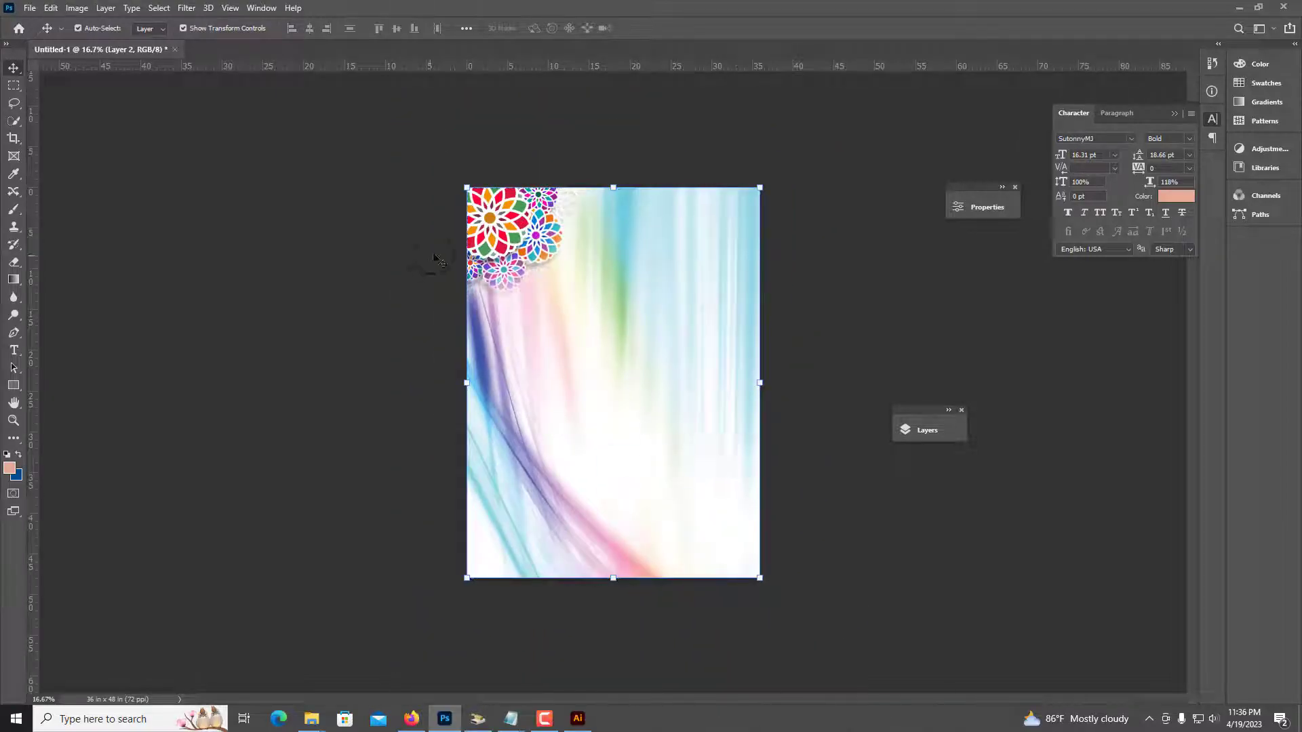
pyautogui.hotkey('ctrl', '+')
pyautogui.click(588, 261)
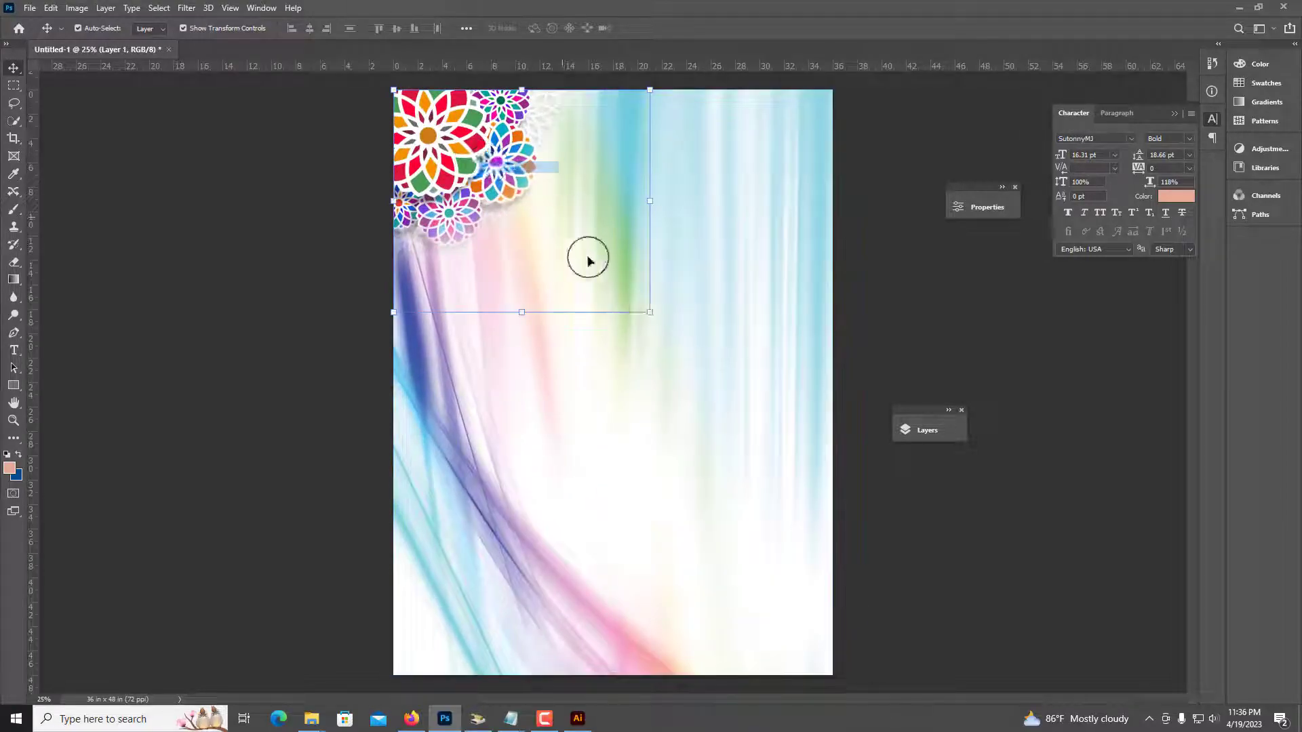
# Cut the purple mosque image from the Illustrator file with Ctrl+X.
pyautogui.click(577, 718)
pyautogui.moveTo(300, 283); pyautogui.dragTo(517, 294)
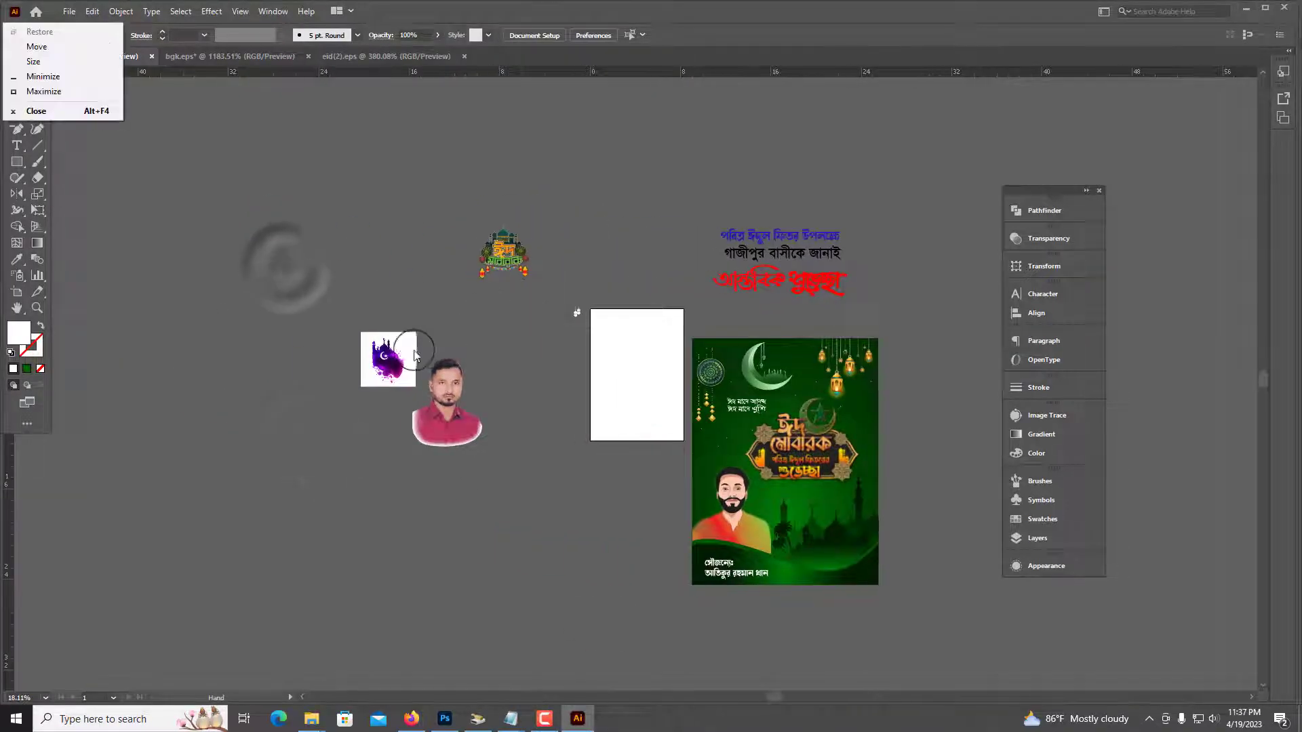
pyautogui.click(460, 409)
pyautogui.click(403, 403)
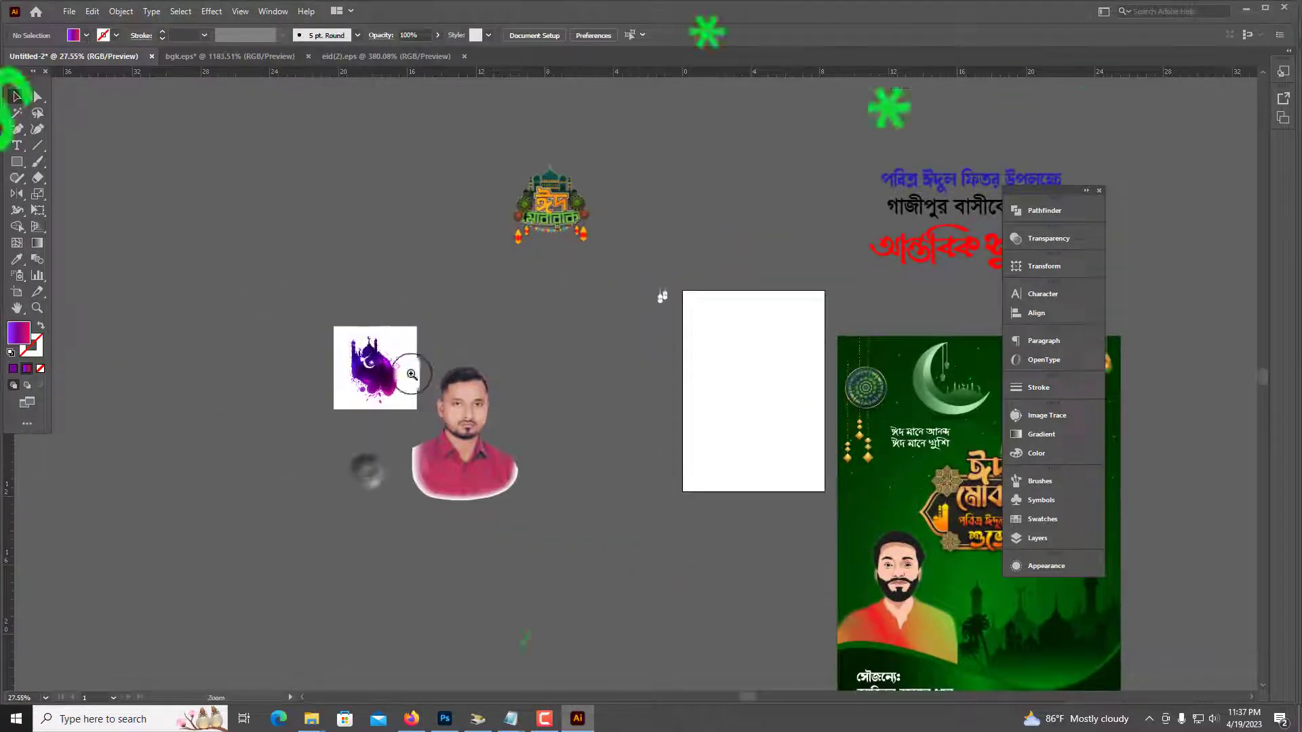
pyautogui.scroll(5, 400, 433)
pyautogui.hotkey('ctrl', 'x')
# Enlarge the mosque image in Photoshop and position it in the upper-right area.
pyautogui.click(445, 718)
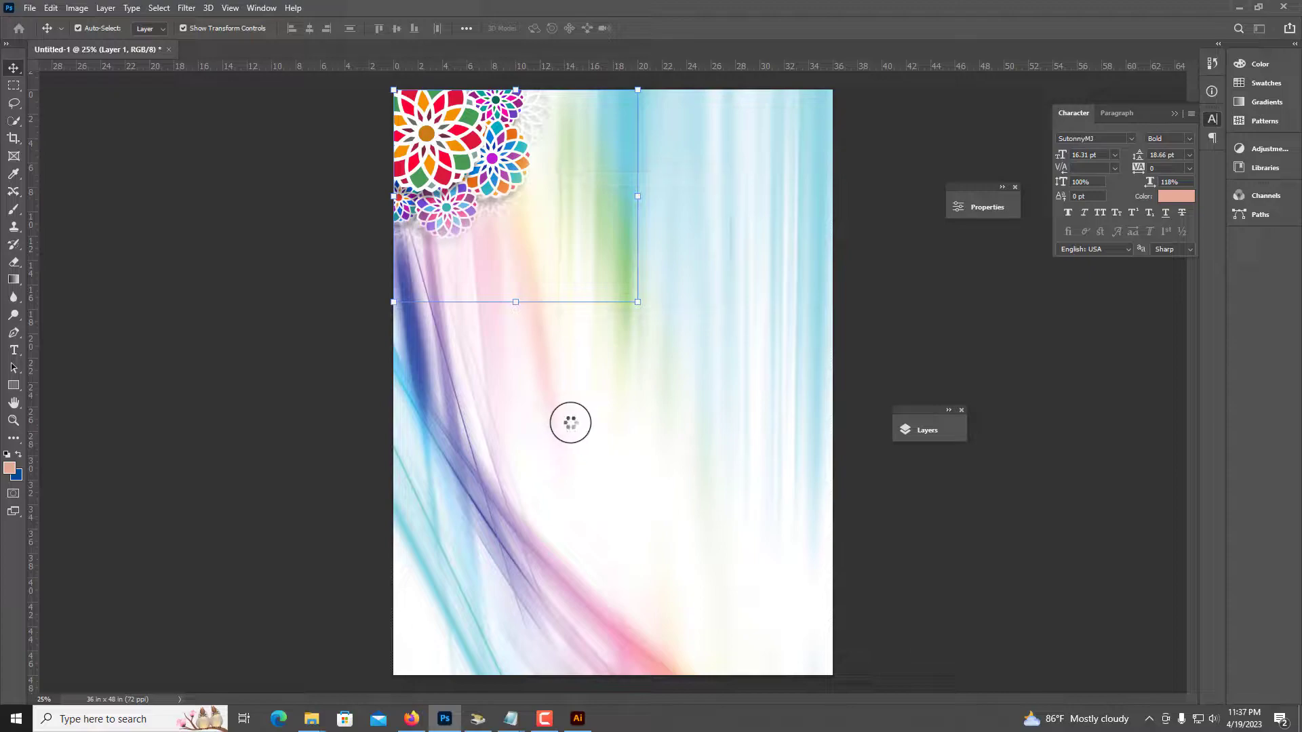
pyautogui.moveTo(644, 349); pyautogui.dragTo(811, 163)
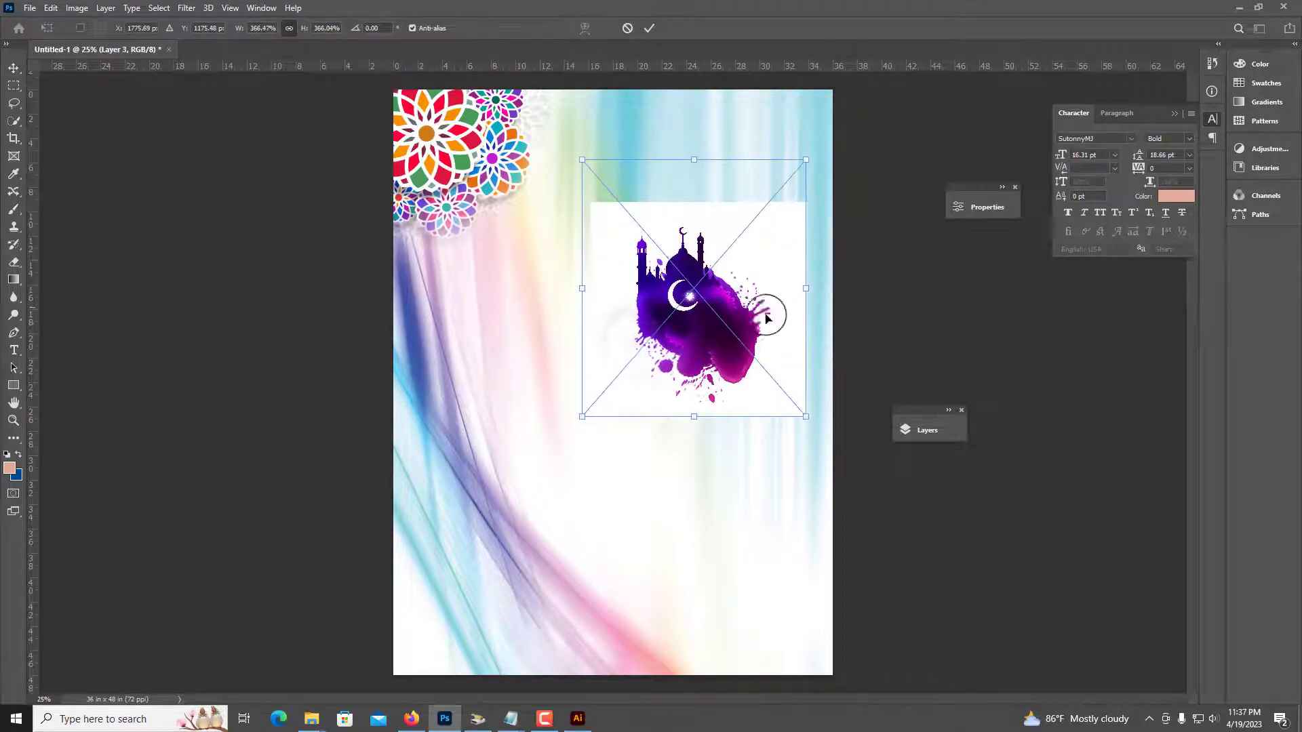
pyautogui.moveTo(770, 306); pyautogui.dragTo(816, 177)
pyautogui.moveTo(614, 298); pyautogui.dragTo(510, 408)
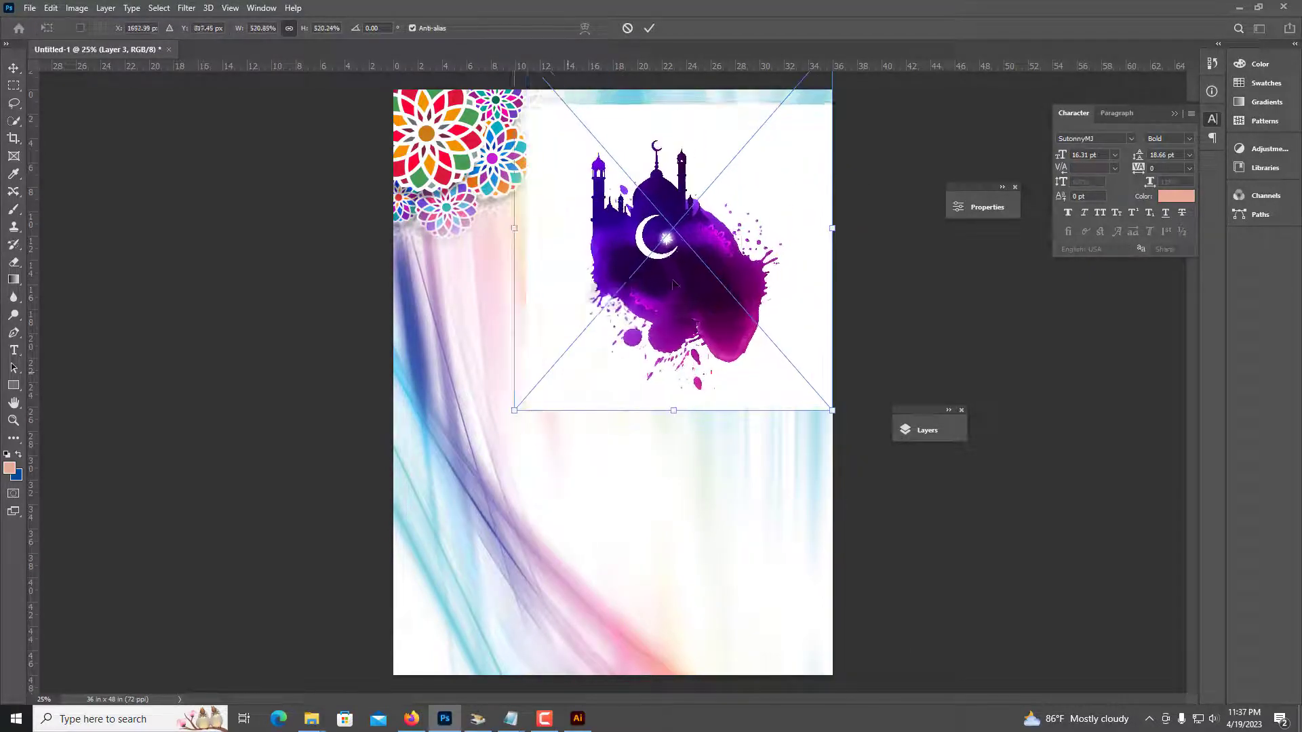
pyautogui.moveTo(678, 271); pyautogui.dragTo(704, 236)
pyautogui.scroll(1, 745, 349)
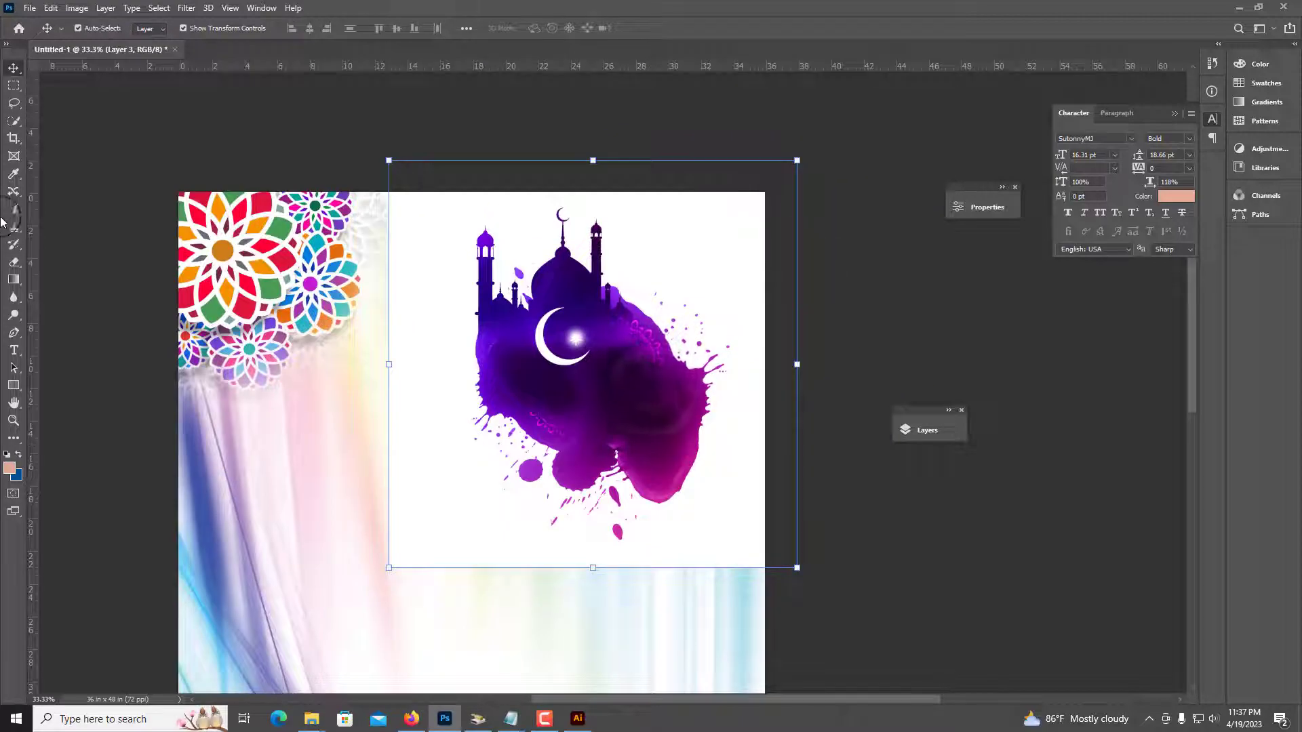
pyautogui.click(14, 261)
# Erase the white below the mosque graphic and shrink the mosque layer from its bottom edge.
pyautogui.moveTo(372, 608); pyautogui.dragTo(827, 607)
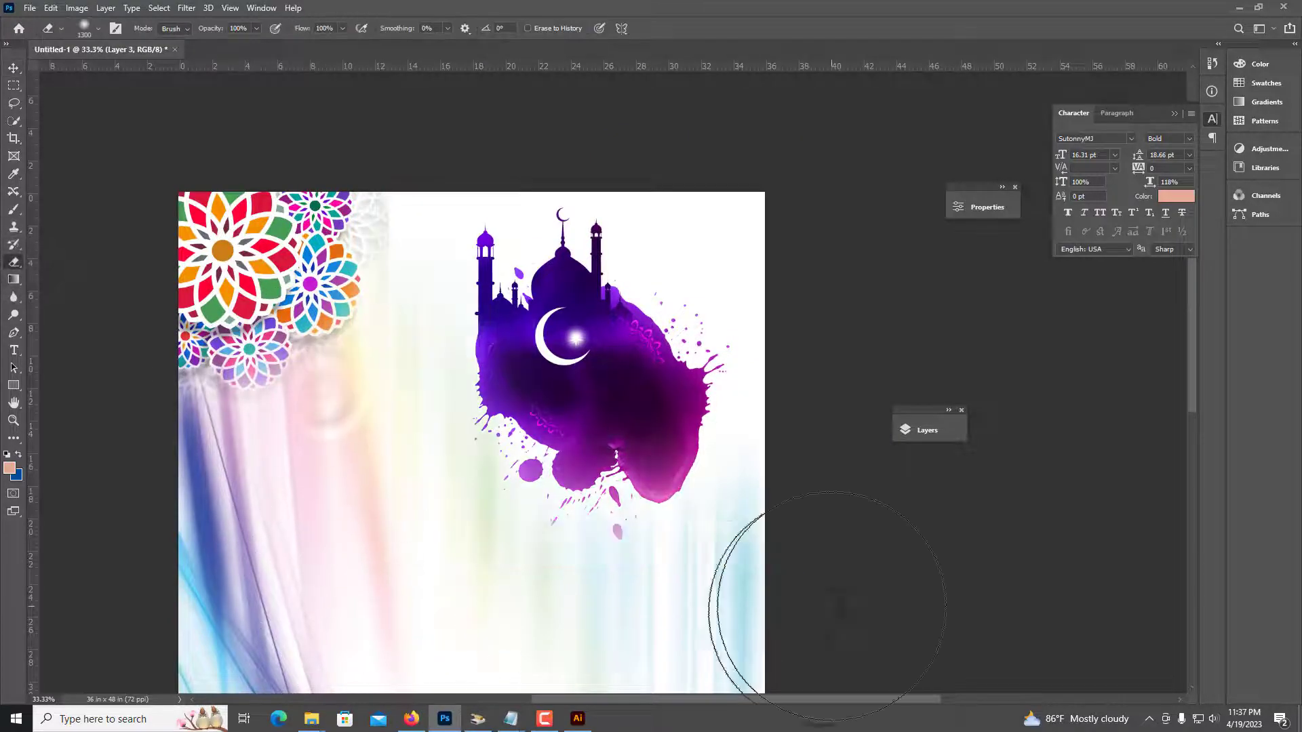
pyautogui.moveTo(866, 405)
pyautogui.mouseDown()
pyautogui.moveTo(767, 142)
pyautogui.moveTo(493, 87)
pyautogui.moveTo(262, 377)
pyautogui.moveTo(508, 86)
pyautogui.mouseUp()
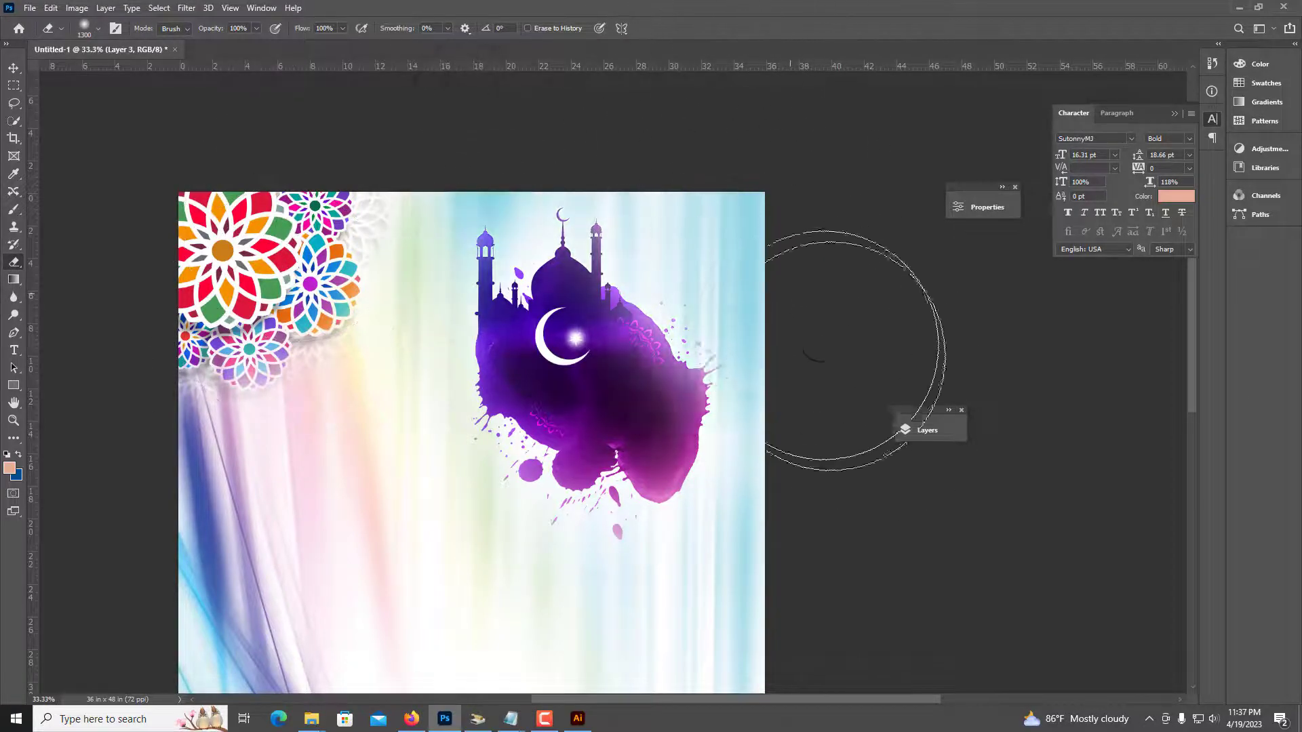
pyautogui.hotkey('ctrl', 'z')
pyautogui.press('v')
pyautogui.hotkey('ctrl', '-')
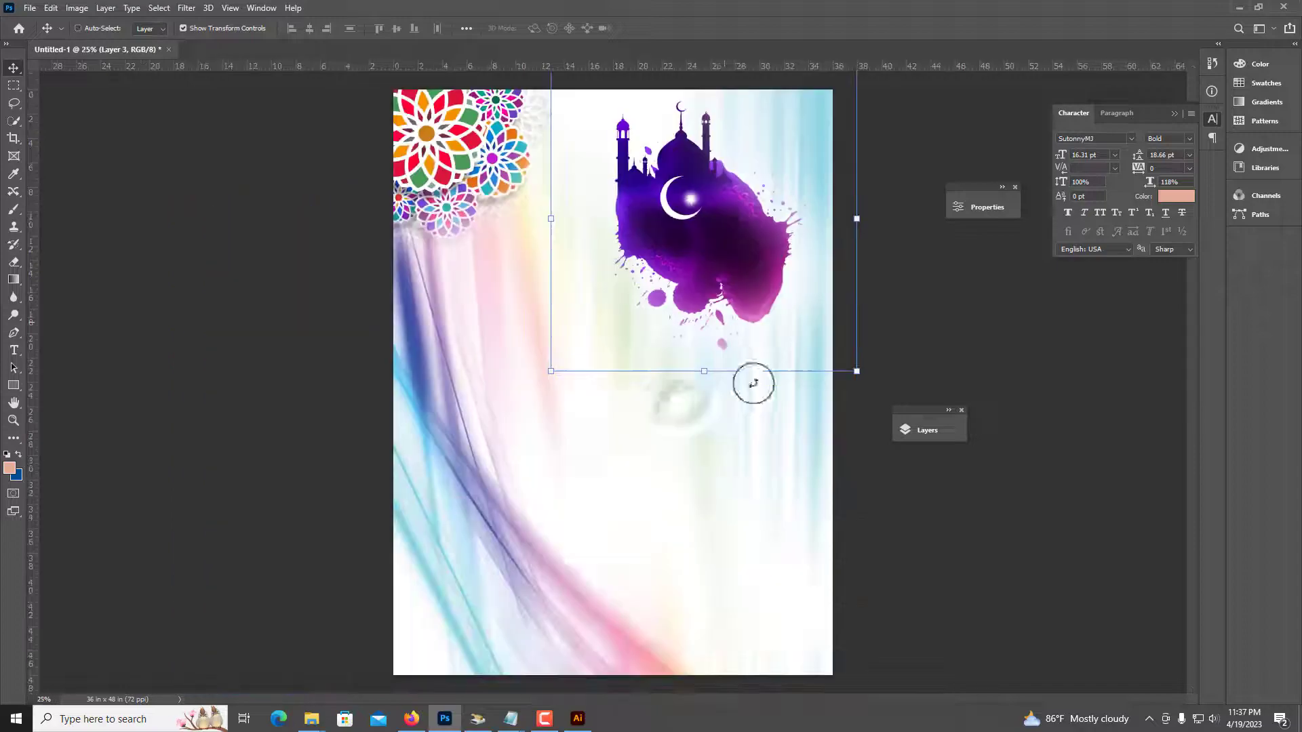
pyautogui.moveTo(707, 375)
pyautogui.mouseDown()
pyautogui.moveTo(712, 341)
pyautogui.moveTo(638, 543)
pyautogui.mouseUp()
pyautogui.hotkey('ctrl', '+')
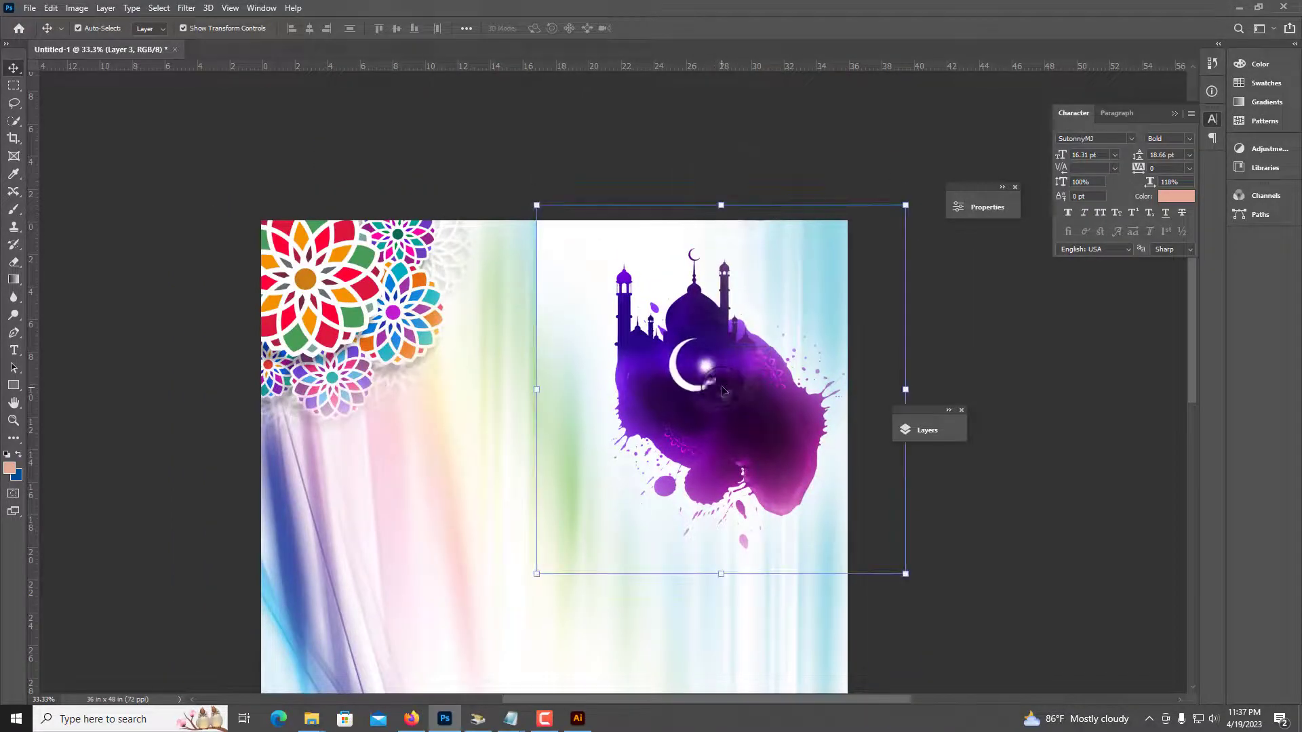
# Erase the leftover white around the mosque's top and check the whole poster.
pyautogui.click(14, 261)
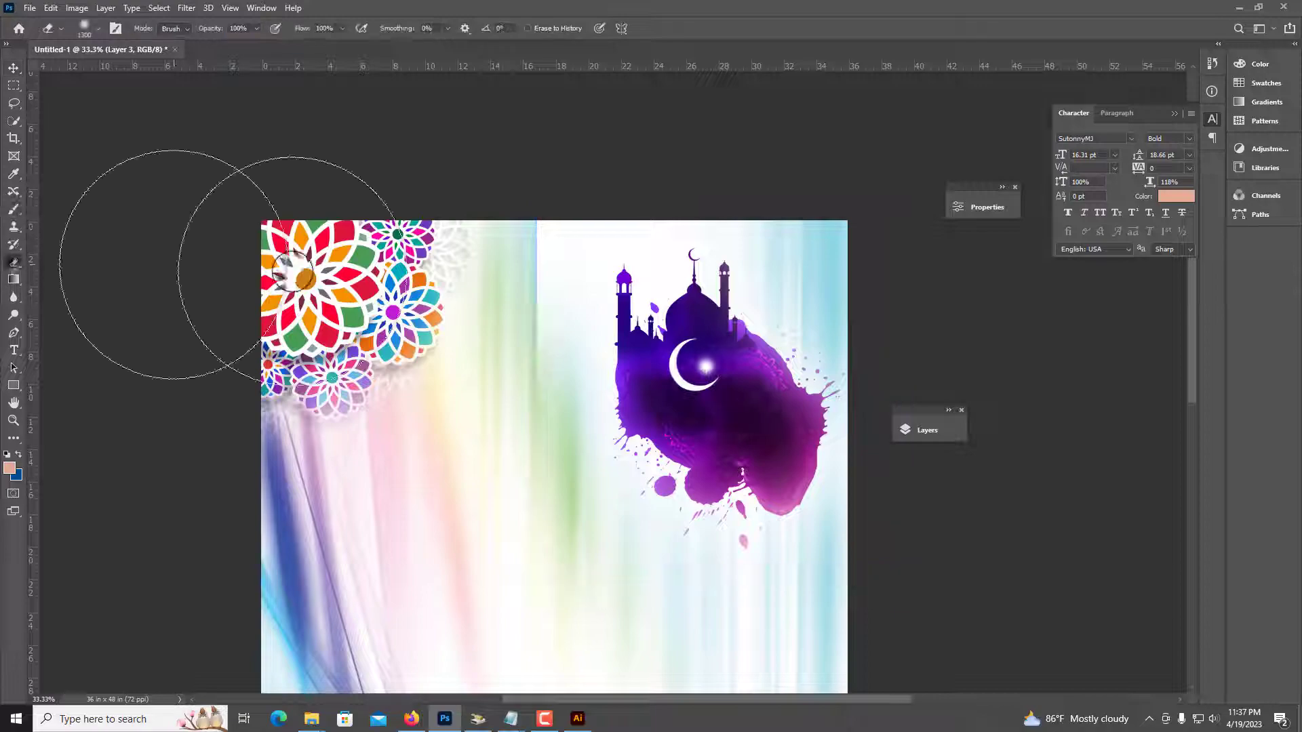
pyautogui.moveTo(407, 272); pyautogui.dragTo(685, 129)
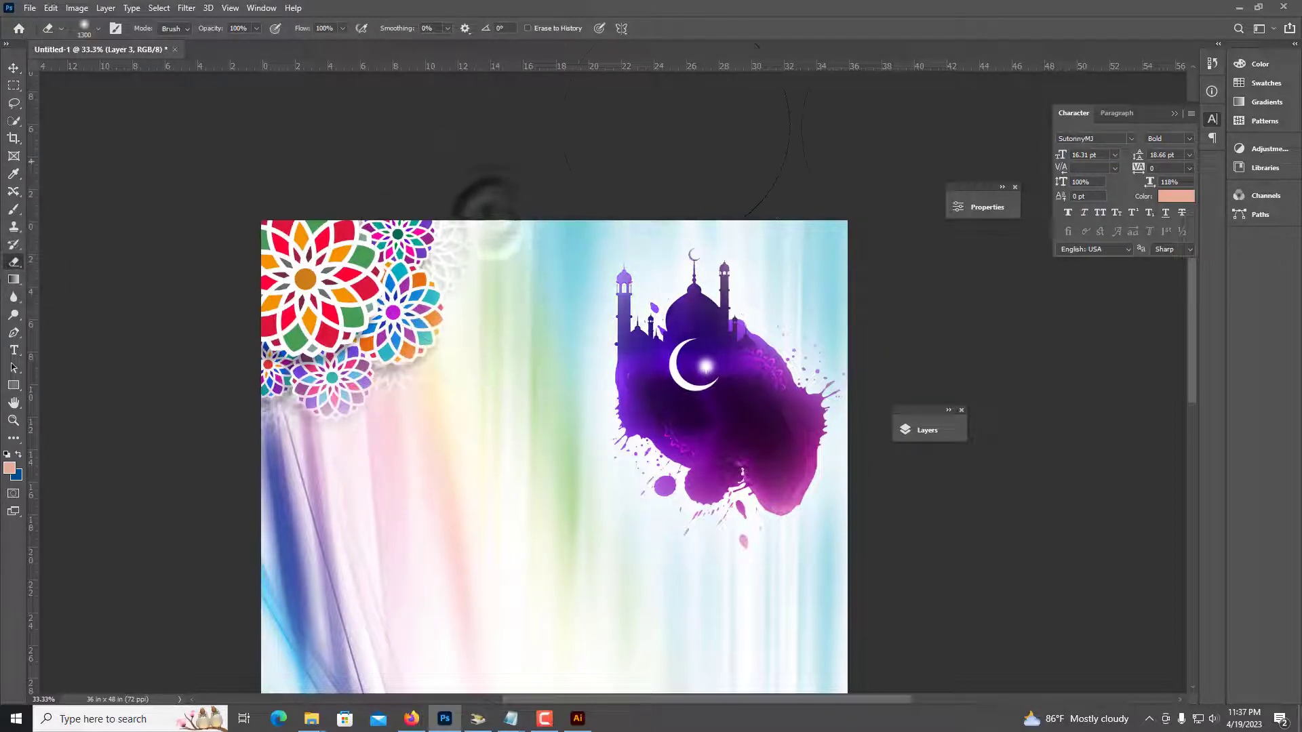
pyautogui.click(14, 68)
pyautogui.click(421, 427)
pyautogui.hotkey('ctrl', '-')
pyautogui.hotkey('ctrl', '-')
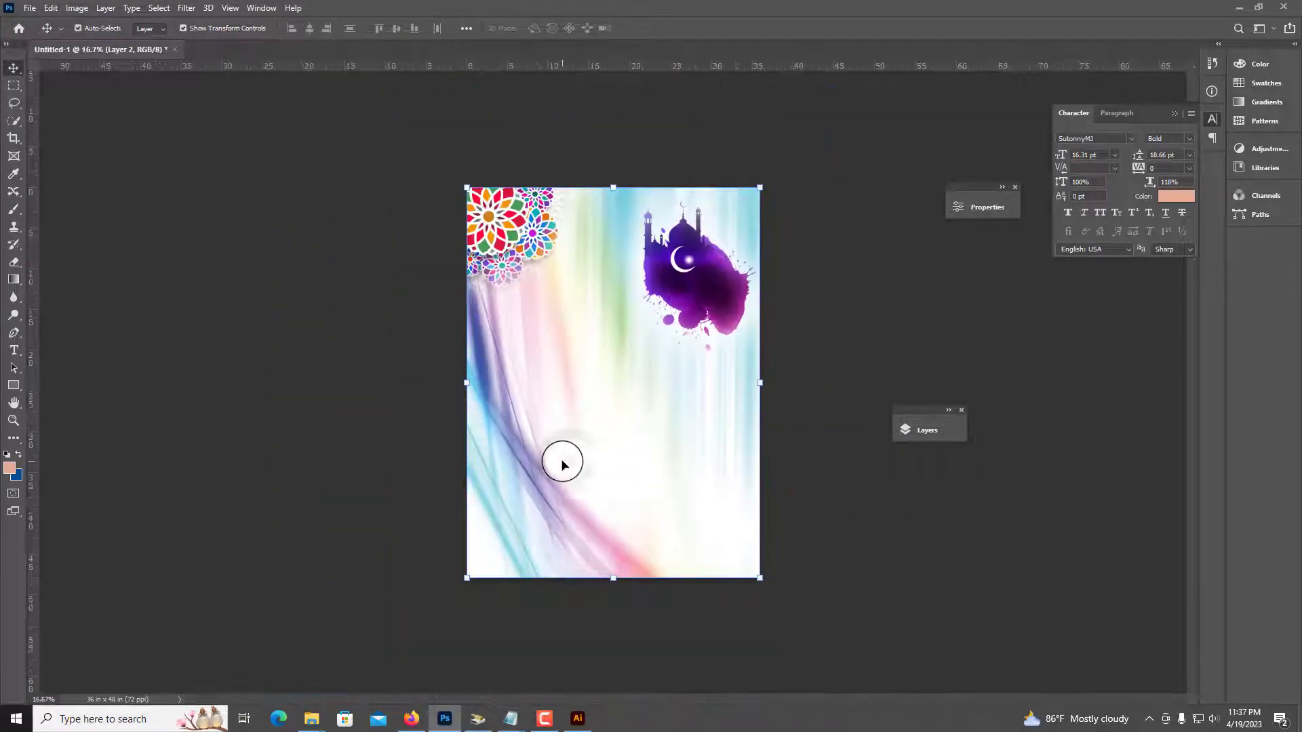
pyautogui.hotkey('ctrl', '+')
pyautogui.hotkey('ctrl', '-')
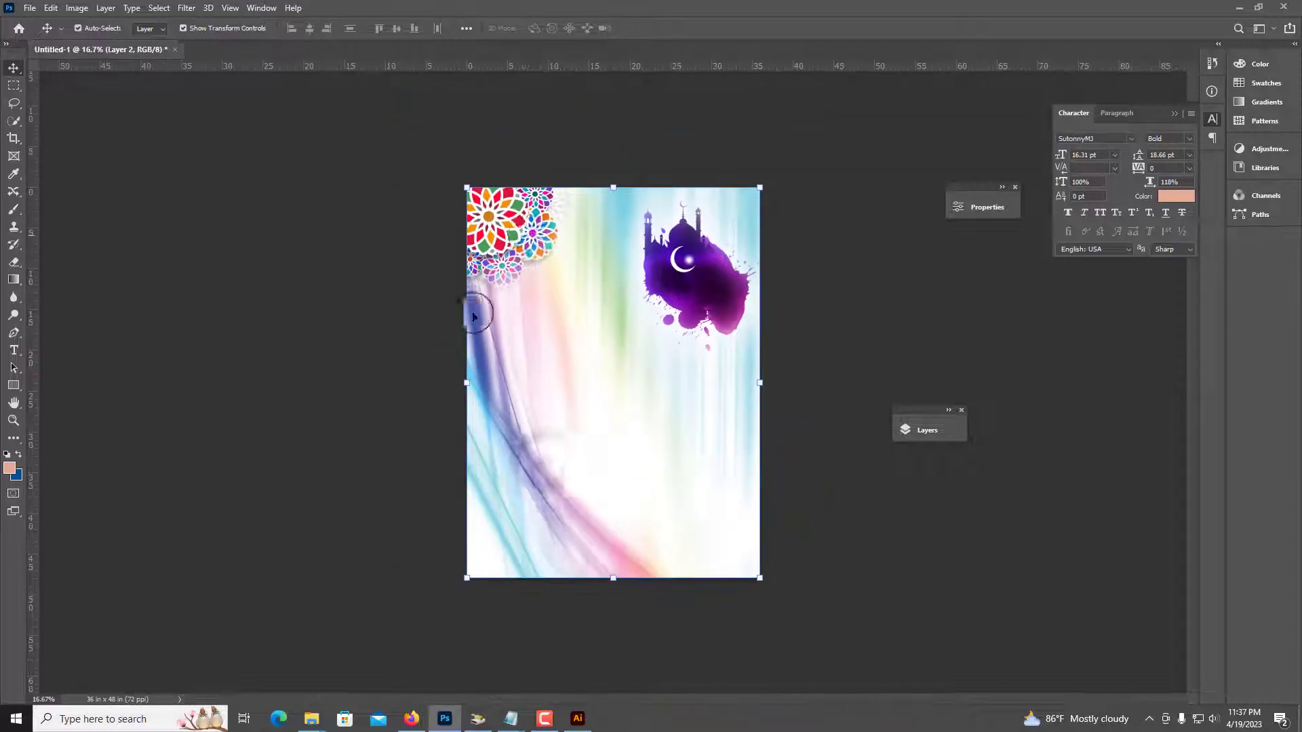
# Raise the purple mosque splash slightly and enlarge the corner flowers a little.
pyautogui.click(516, 268)
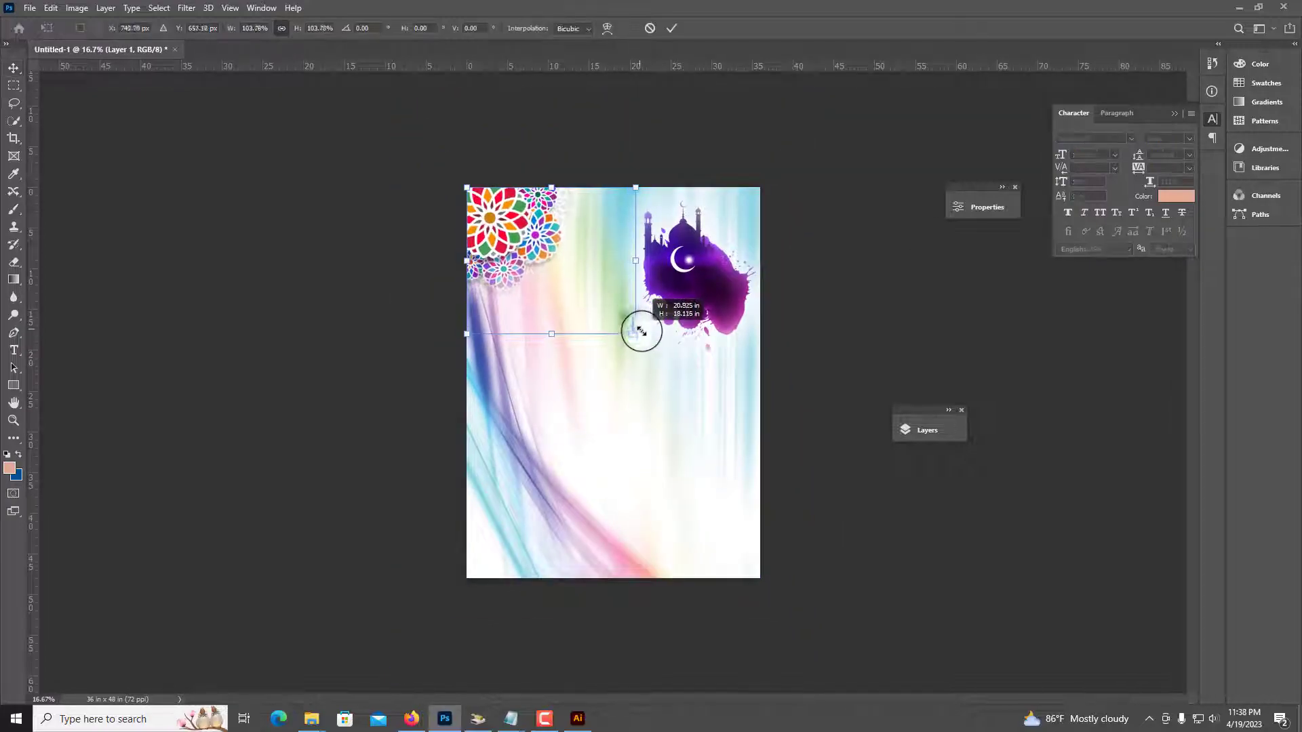
pyautogui.hotkey('ctrl', '+')
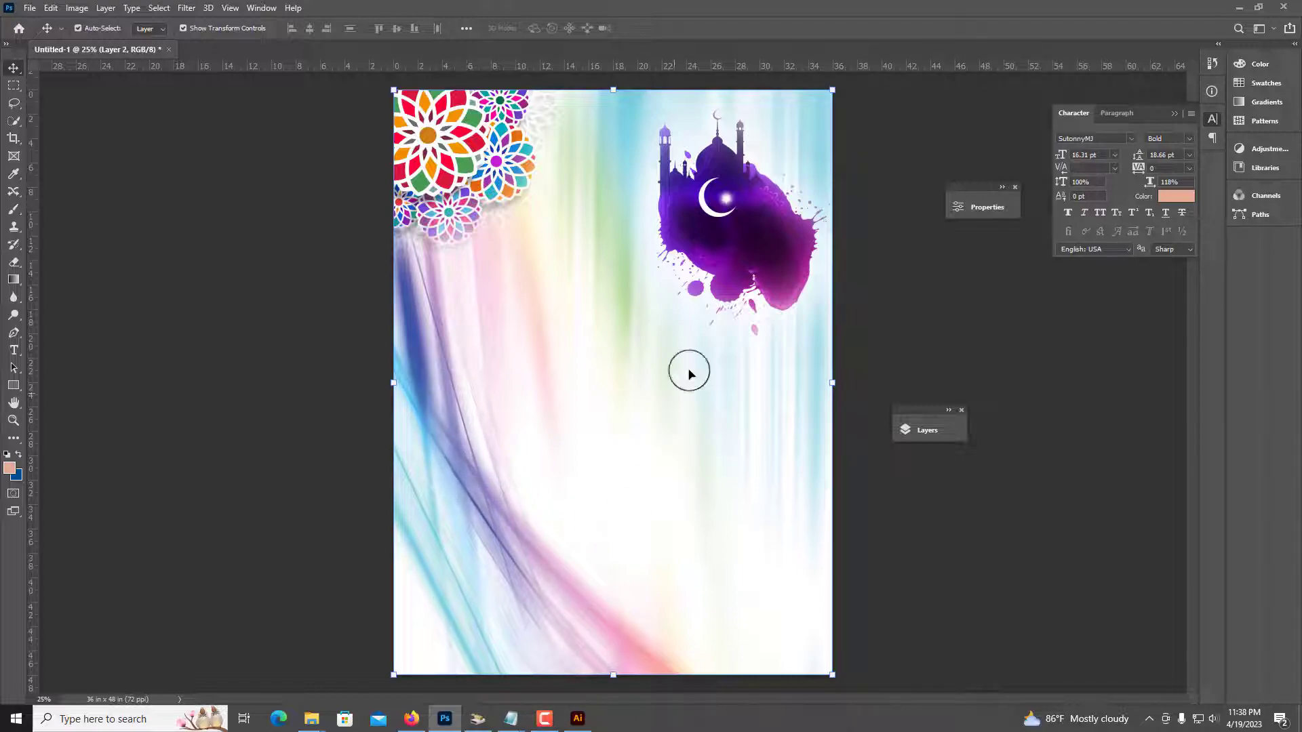
pyautogui.moveTo(739, 260); pyautogui.dragTo(742, 244)
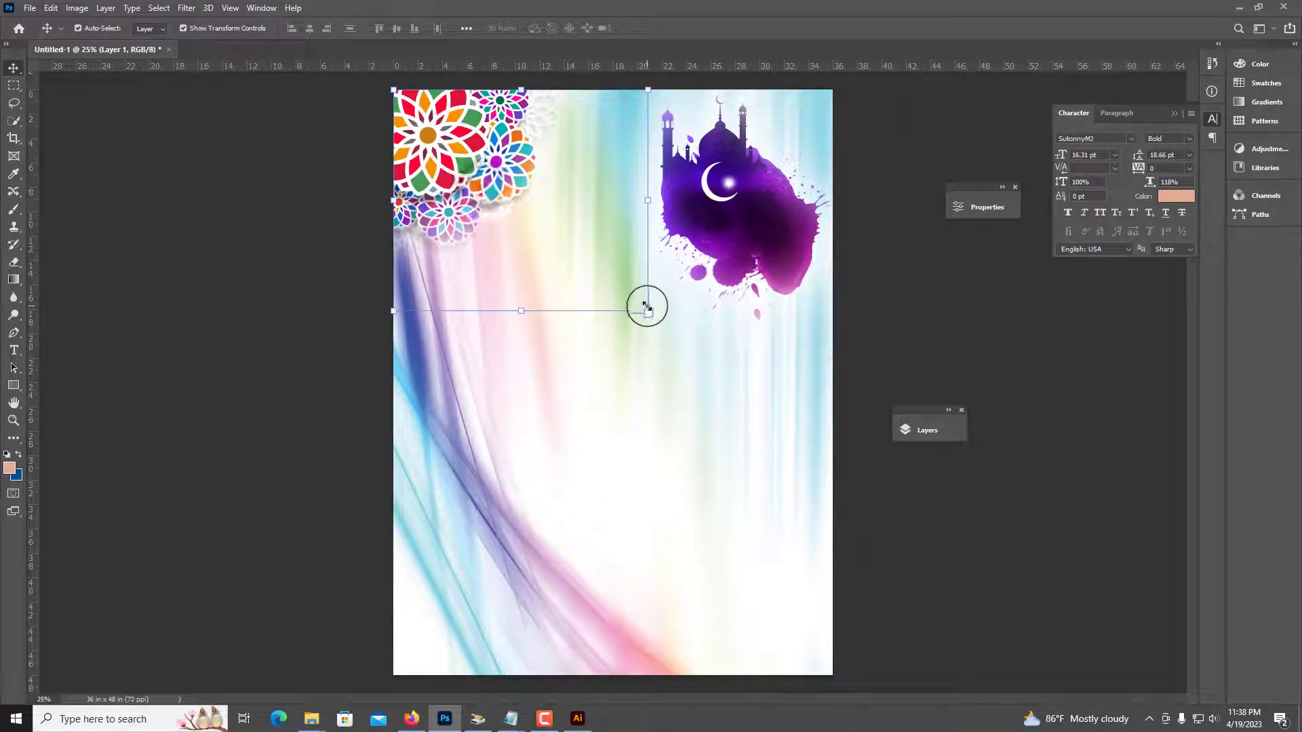
pyautogui.moveTo(648, 311); pyautogui.dragTo(655, 316)
# Switch to Illustrator and scroll to the crescent-moon artwork.
pyautogui.click(549, 708)
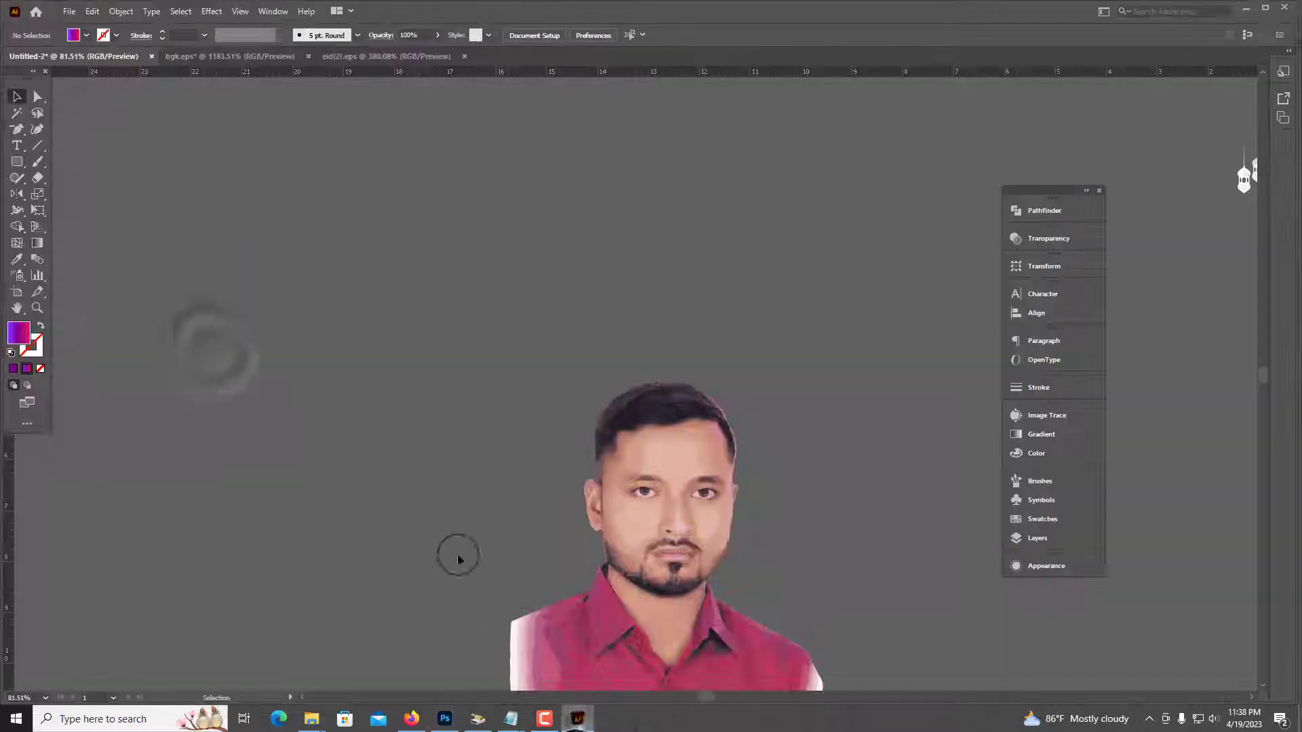
pyautogui.scroll(-2, 413, 461)
pyautogui.scroll(-1, 411, 456)
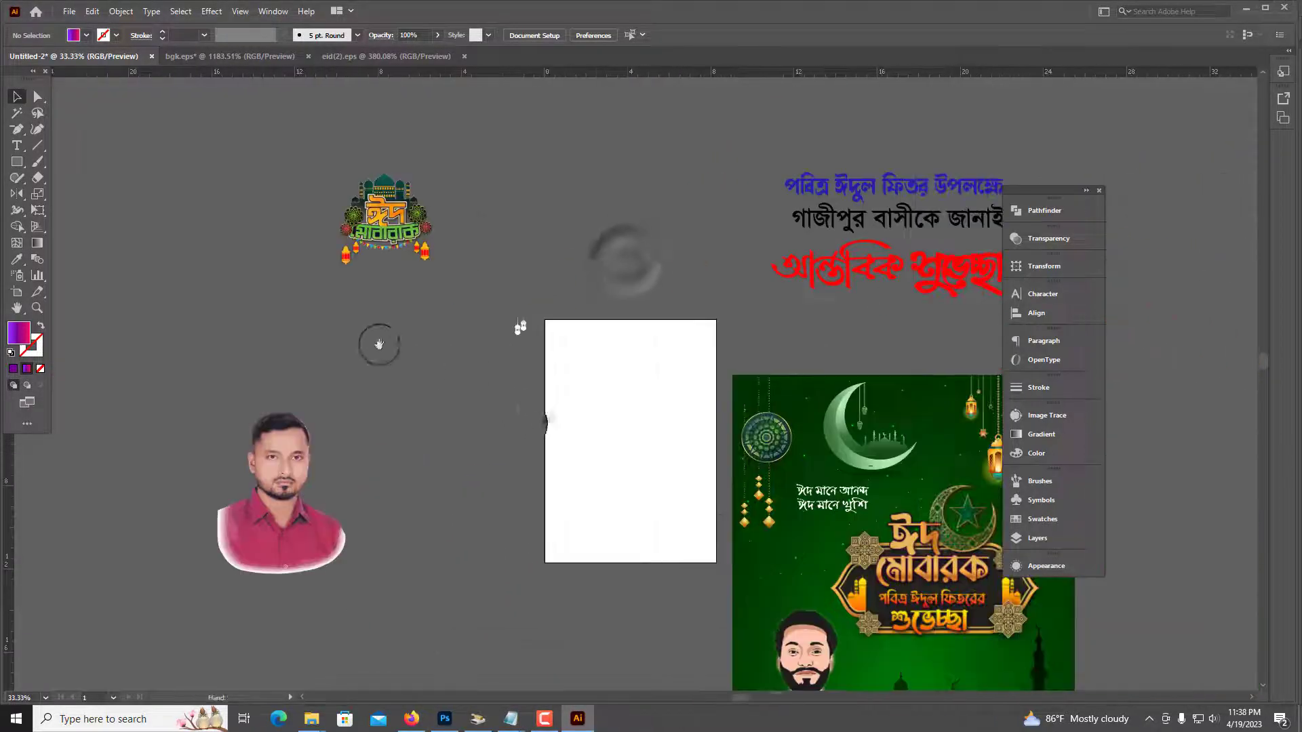
pyautogui.scroll(-1, 375, 343)
pyautogui.scroll(-1, 470, 378)
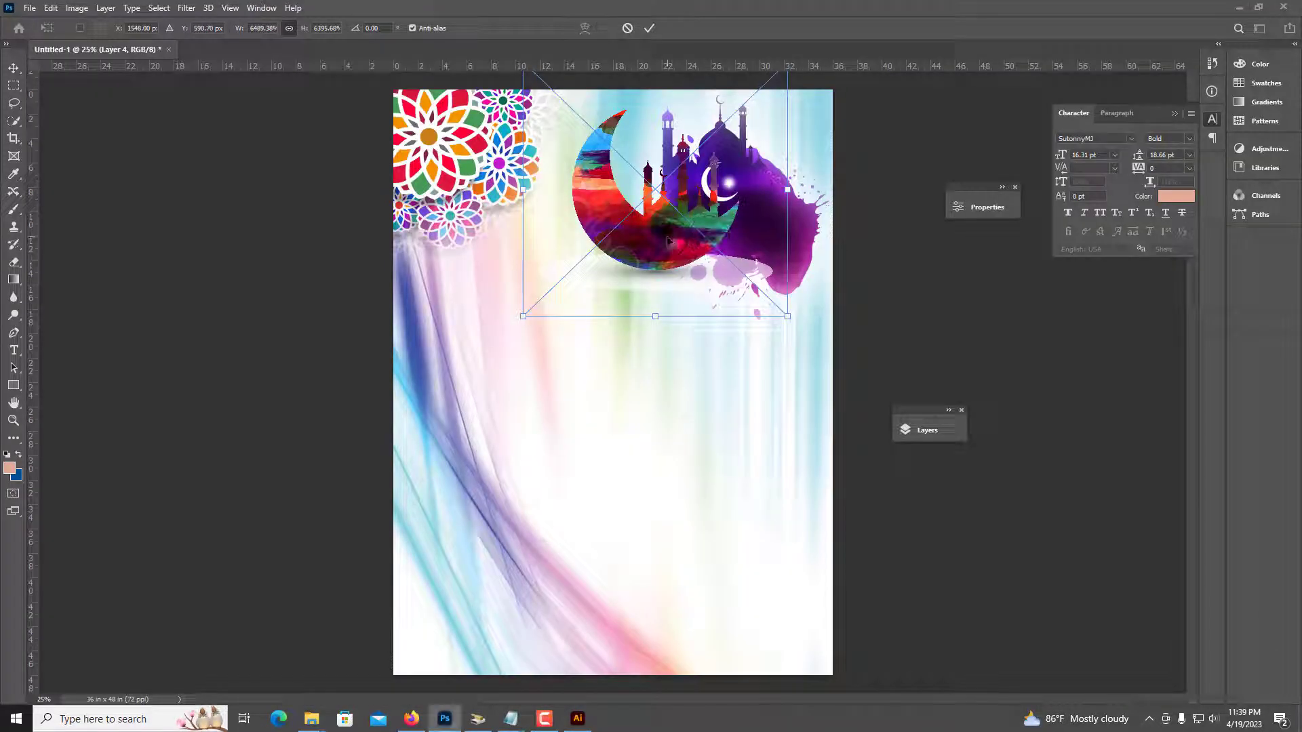
# Place the crescent moon graphic and set its layer to Multiply blending.
pyautogui.press('Return')
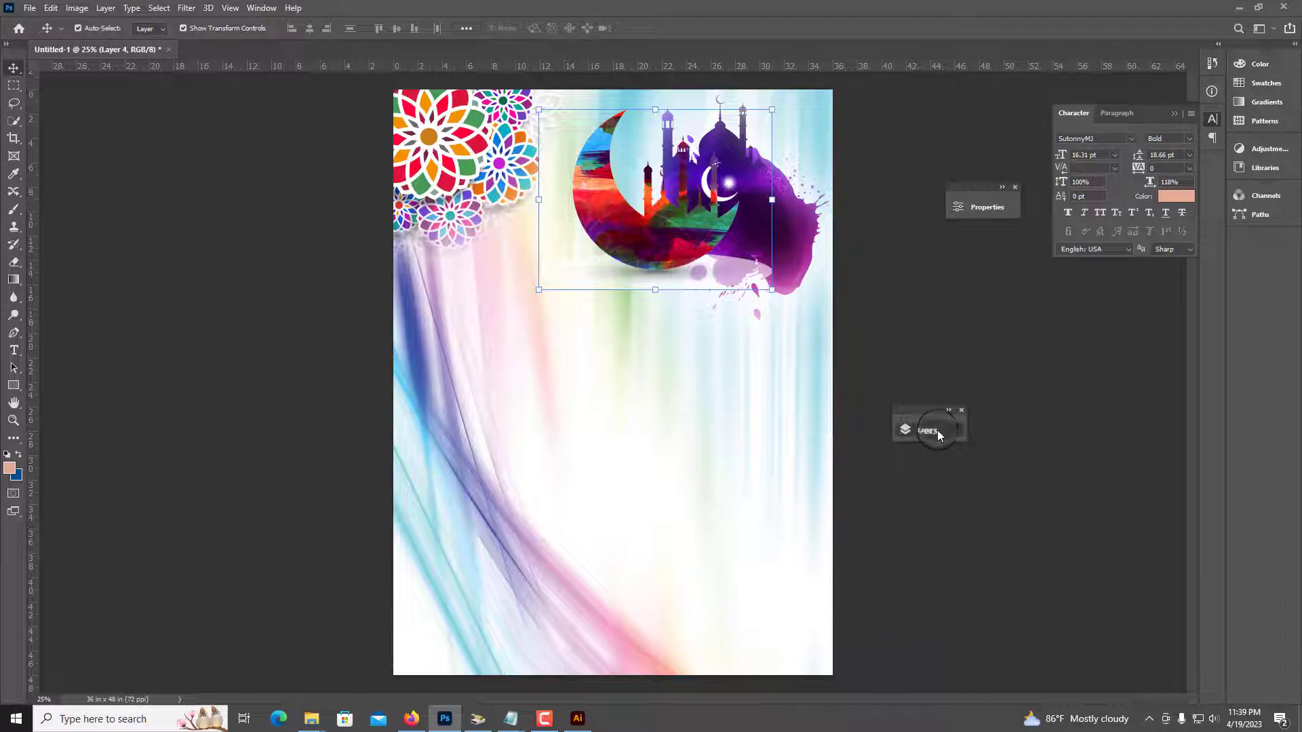
pyautogui.click(938, 435)
pyautogui.click(772, 465)
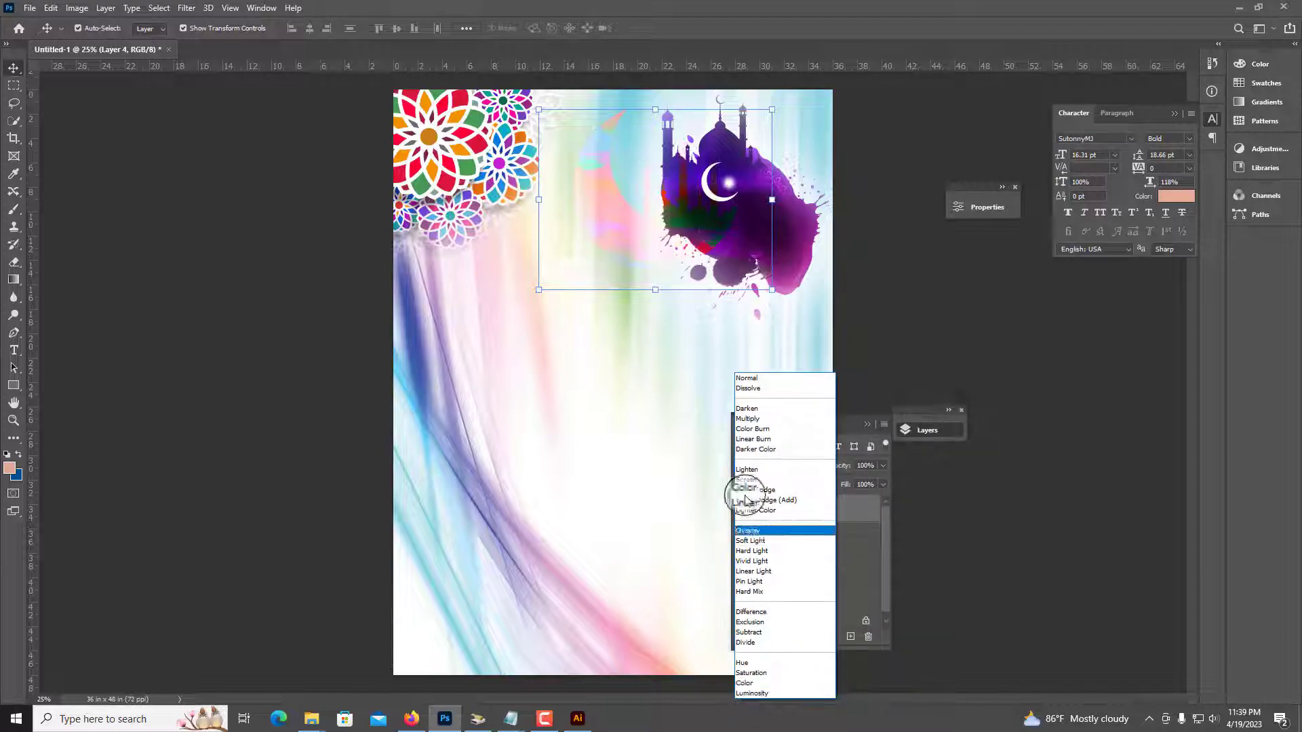
pyautogui.click(746, 420)
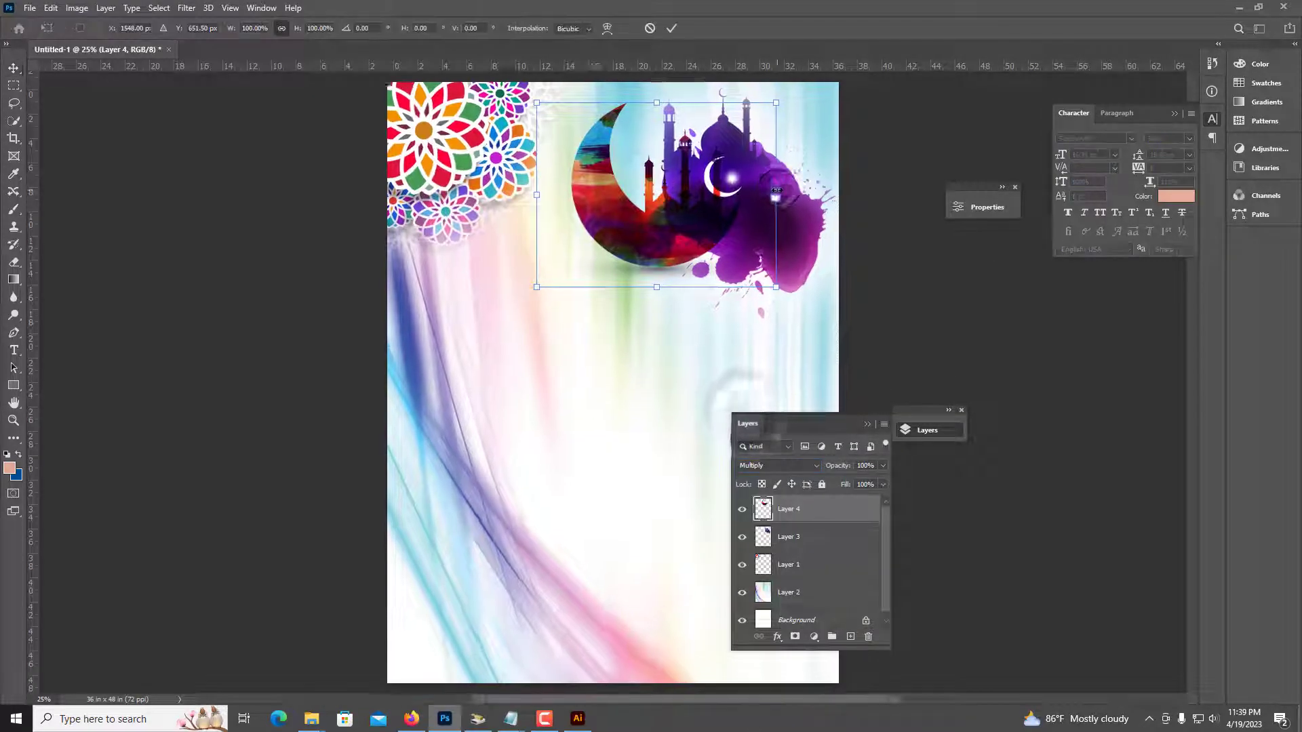
pyautogui.hotkey('ctrl', 't')
pyautogui.hotkey('ctrl', '+')
pyautogui.press('Return')
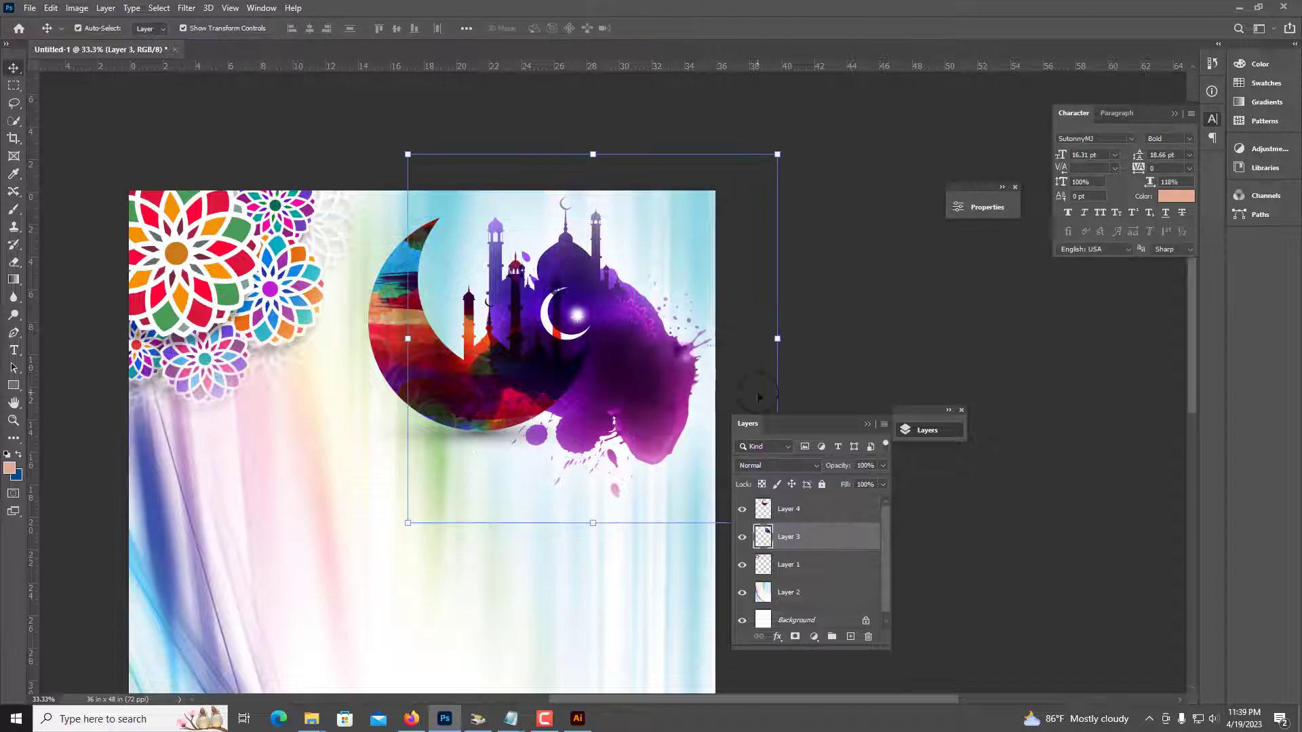
# Reposition the purple mosque splash and flip it horizontally.
pyautogui.moveTo(686, 374); pyautogui.dragTo(757, 347)
pyautogui.moveTo(624, 339)
pyautogui.mouseDown()
pyautogui.moveTo(586, 358)
pyautogui.moveTo(671, 374)
pyautogui.mouseUp()
pyautogui.rightClick(633, 319)
pyautogui.click(666, 553)
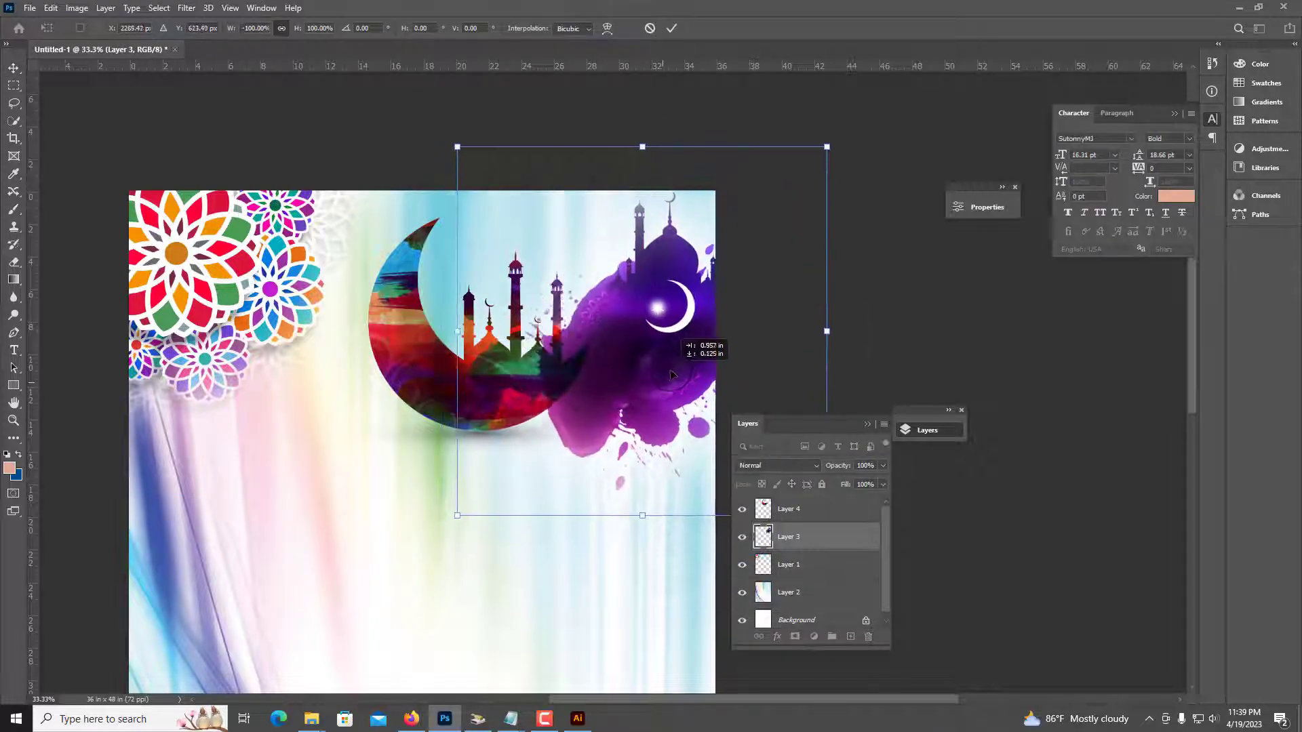
pyautogui.press('Return')
# Move the crescent moon back to Normal blending and arrange the mosque splash beside it.
pyautogui.moveTo(440, 392); pyautogui.dragTo(484, 383)
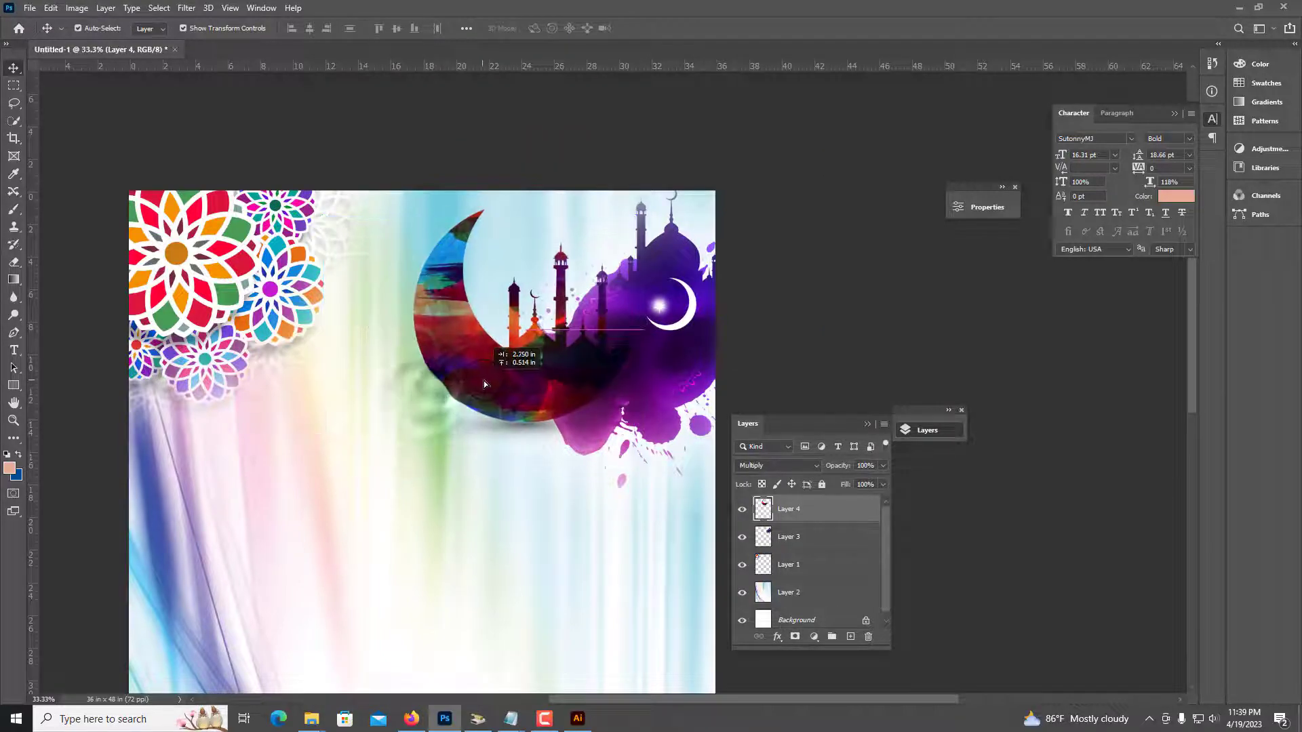
pyautogui.click(780, 465)
pyautogui.click(752, 377)
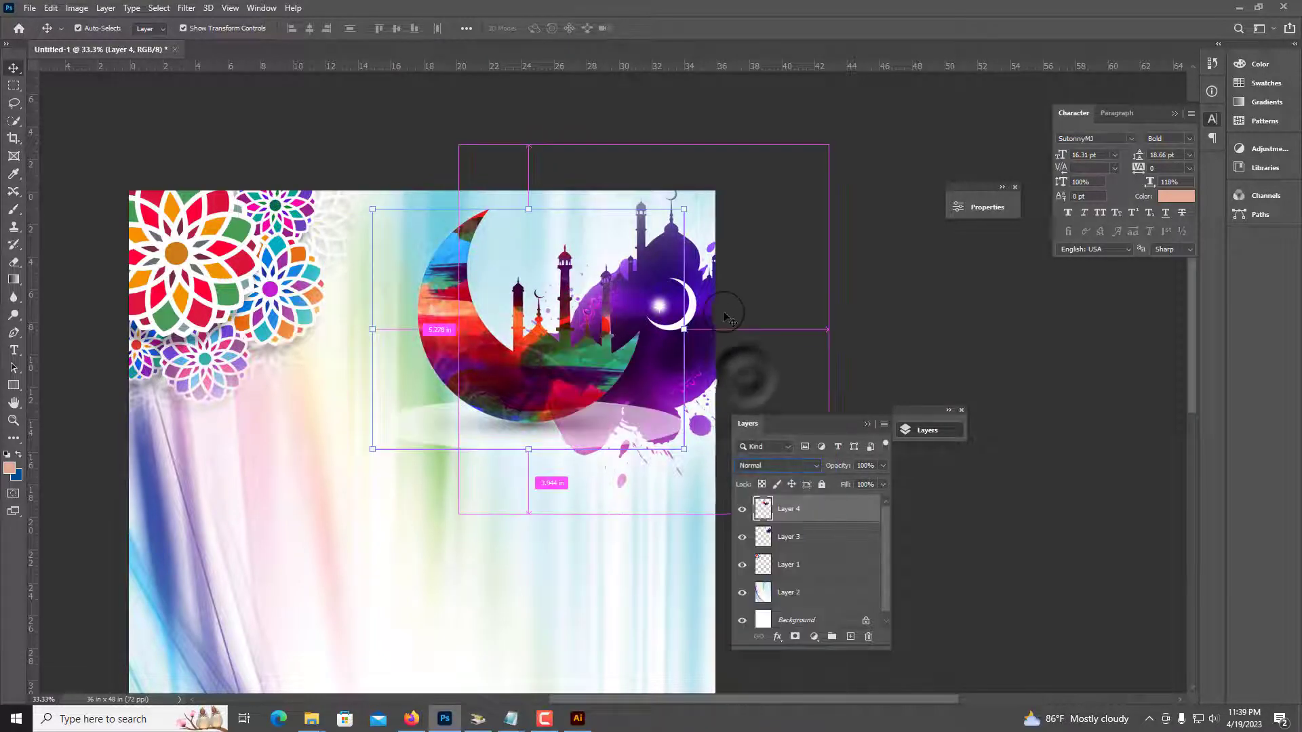
pyautogui.scroll(1, 729, 316)
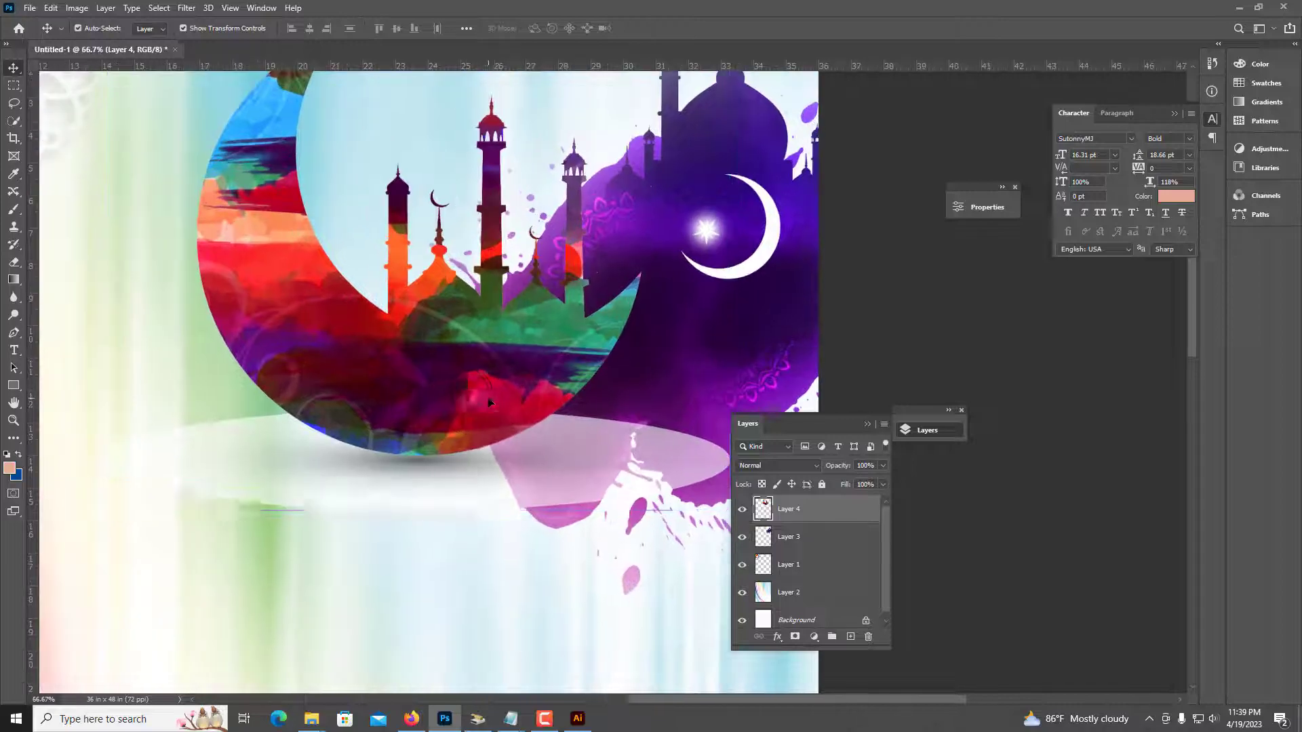
pyautogui.moveTo(502, 406); pyautogui.dragTo(458, 385)
pyautogui.scroll(-1, 458, 385)
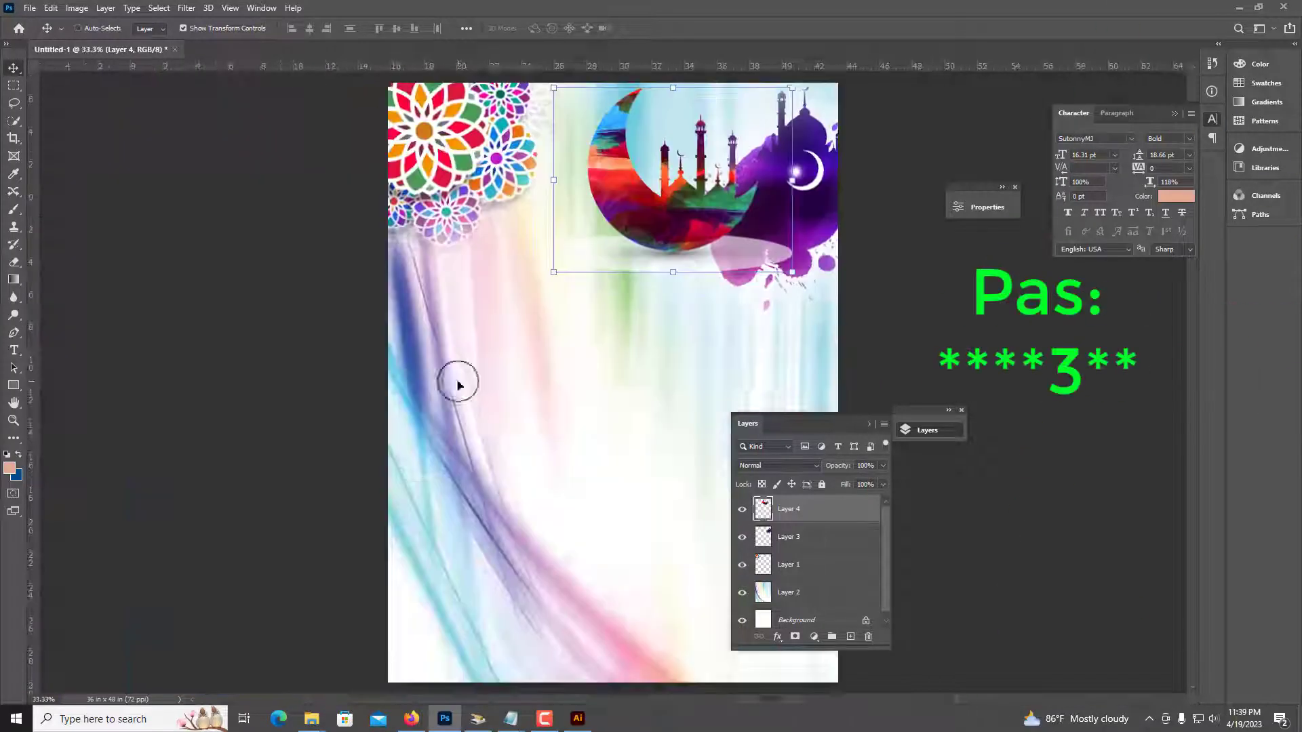
pyautogui.scroll(-1, 458, 385)
pyautogui.moveTo(640, 219)
pyautogui.mouseDown()
pyautogui.moveTo(770, 220)
pyautogui.moveTo(743, 221)
pyautogui.moveTo(507, 393)
pyautogui.mouseUp()
pyautogui.hotkey('ctrl', '+')
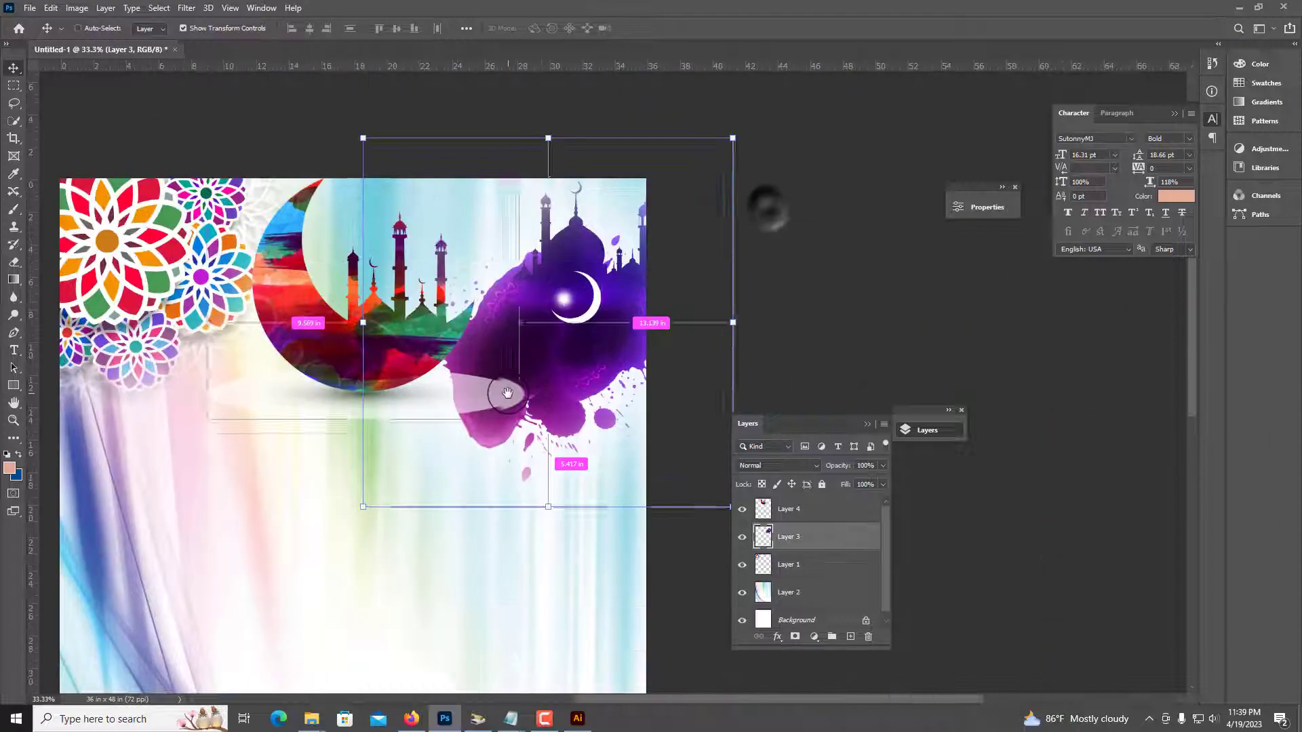
pyautogui.hotkey('ctrl', '+')
# Erase the lower purple drips and pink ellipse from the mosque splash.
pyautogui.click(13, 261)
pyautogui.moveTo(440, 441); pyautogui.dragTo(218, 319)
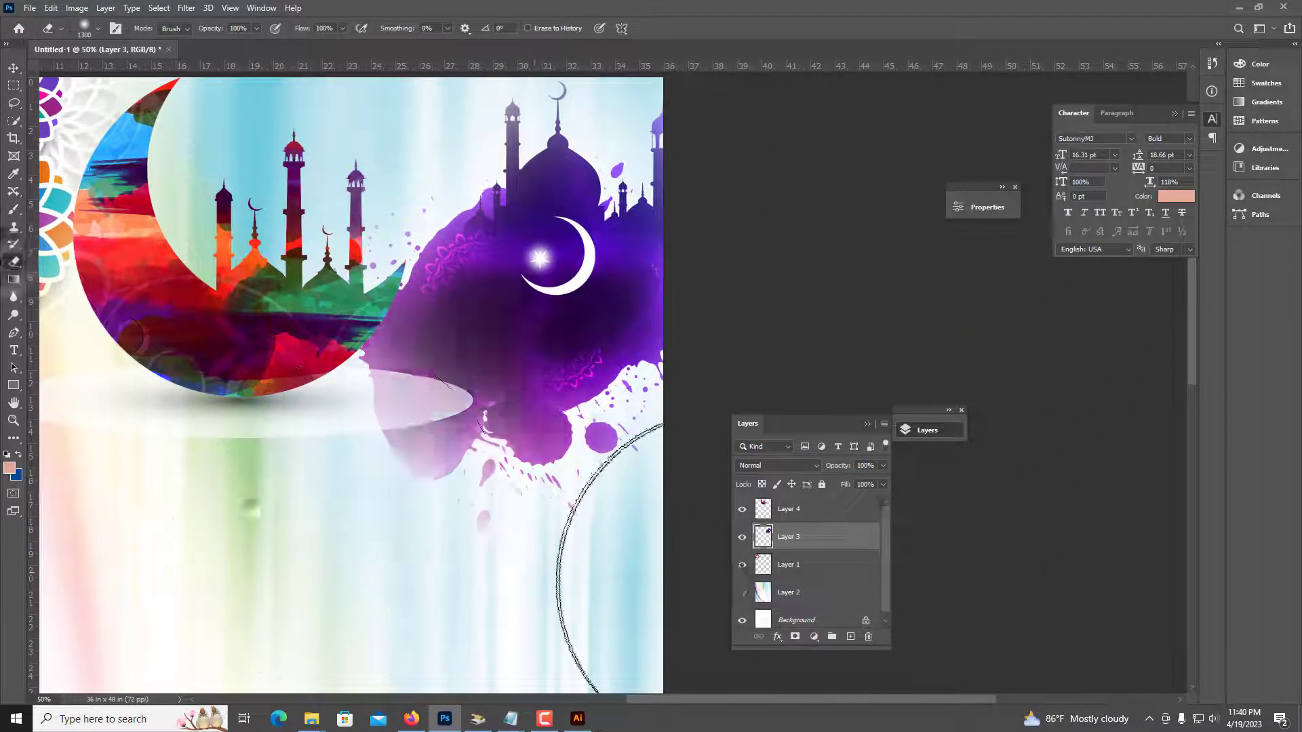
pyautogui.hotkey('ctrl', 'z')
pyautogui.hotkey('ctrl', '-')
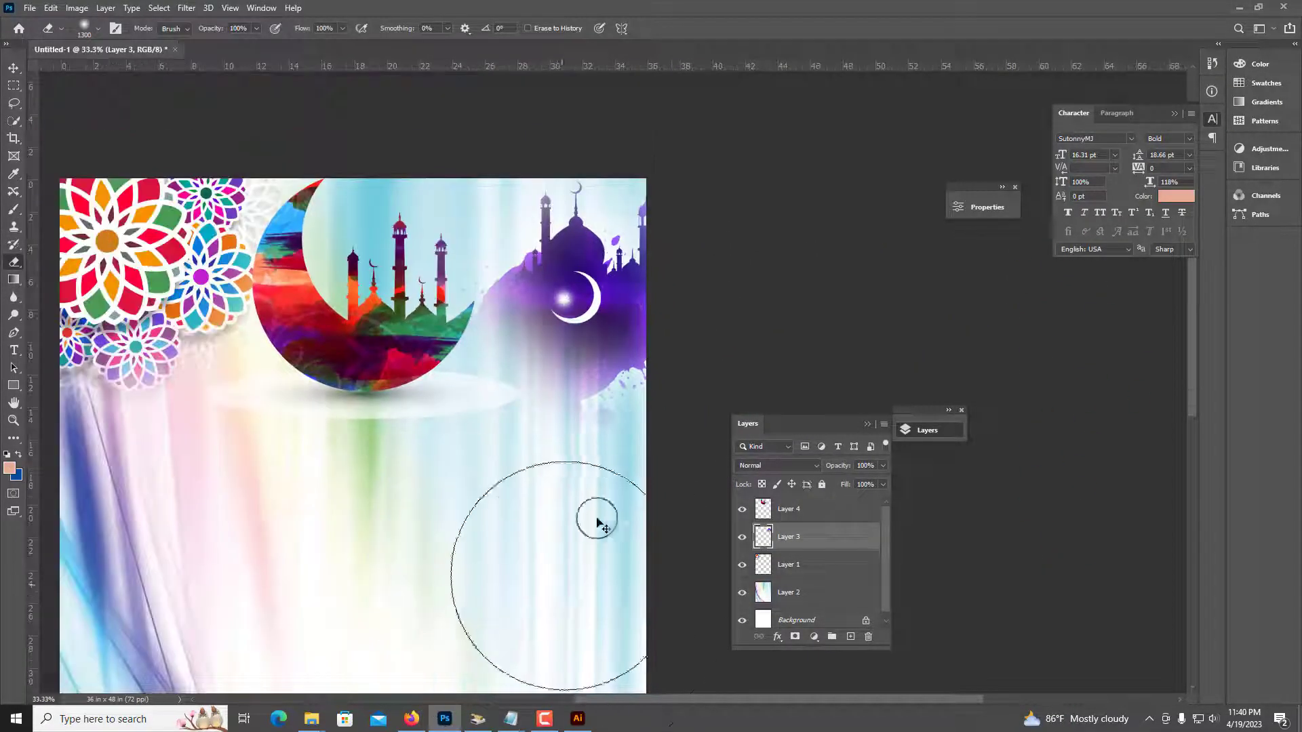
pyautogui.moveTo(622, 470)
pyautogui.mouseDown()
pyautogui.moveTo(450, 480)
pyautogui.moveTo(473, 516)
pyautogui.moveTo(671, 495)
pyautogui.mouseUp()
# Move the crescent moon down and scale it to about 90%.
pyautogui.hotkey('alt', ']')
pyautogui.hotkey('ctrl', 't')
pyautogui.moveTo(366, 299); pyautogui.dragTo(381, 314)
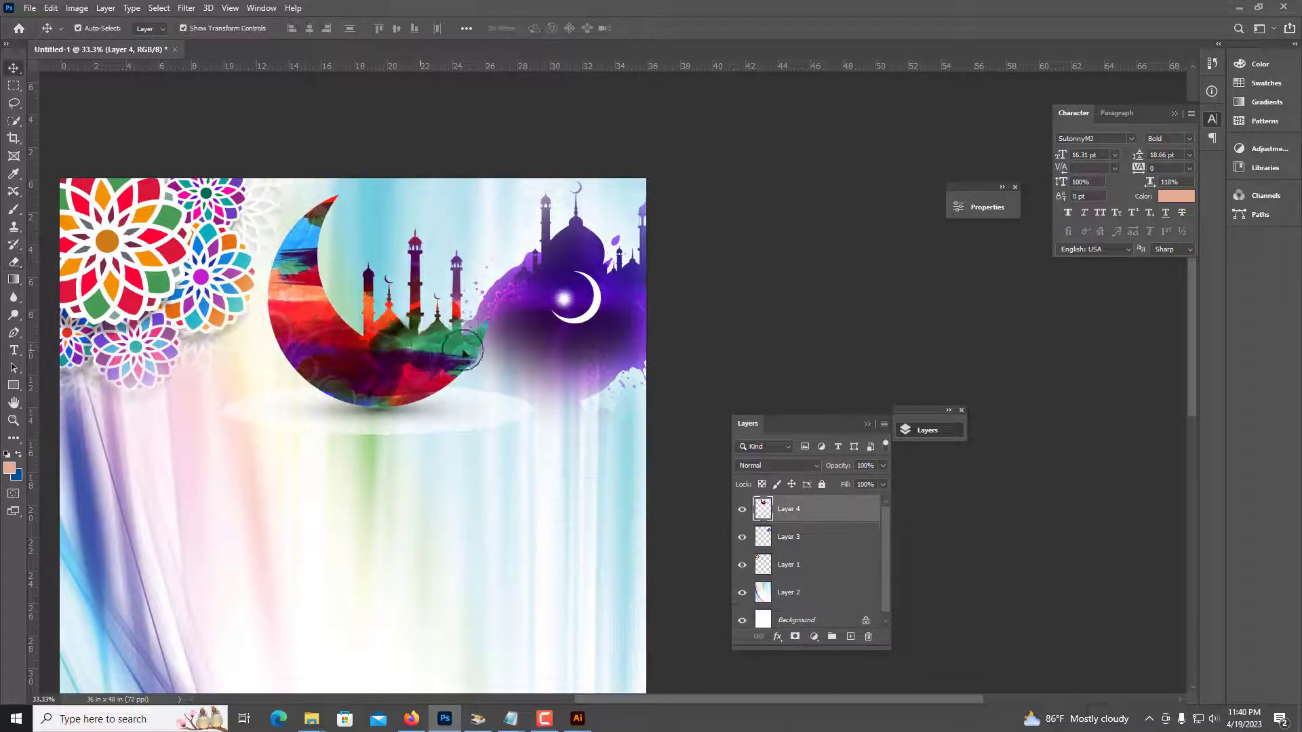
pyautogui.moveTo(522, 416); pyautogui.dragTo(502, 422)
pyautogui.press('Return')
pyautogui.hotkey('ctrl', '+')
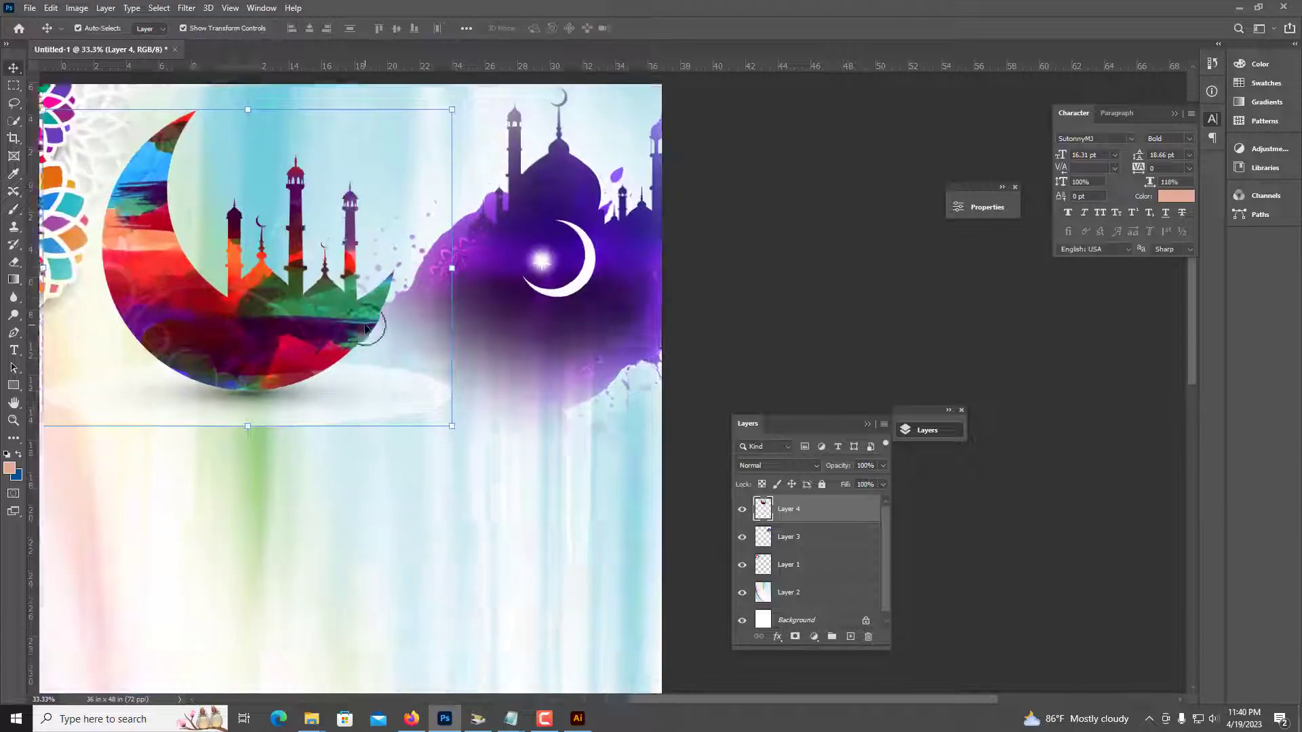
# Zoom in beneath the crescent moon and try blend modes for the white oval shadow layer.
pyautogui.hotkey('ctrl', '+')
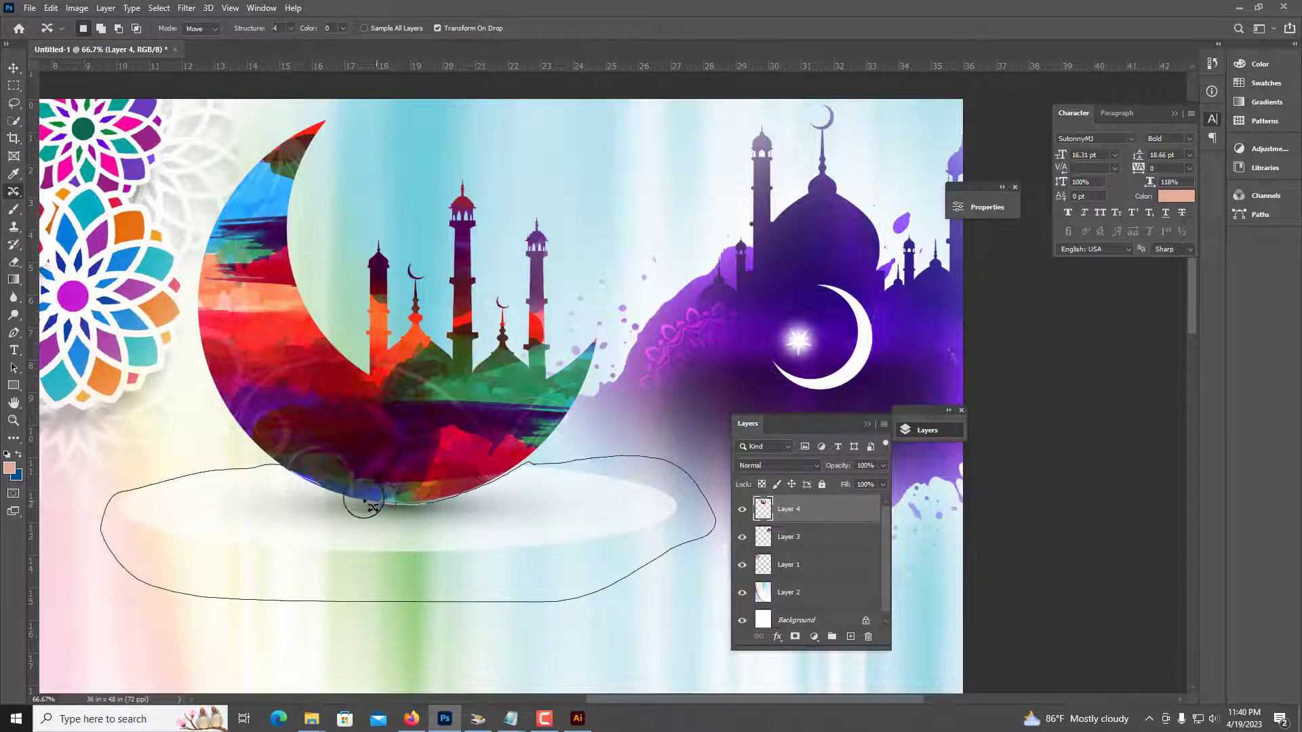
pyautogui.click(783, 465)
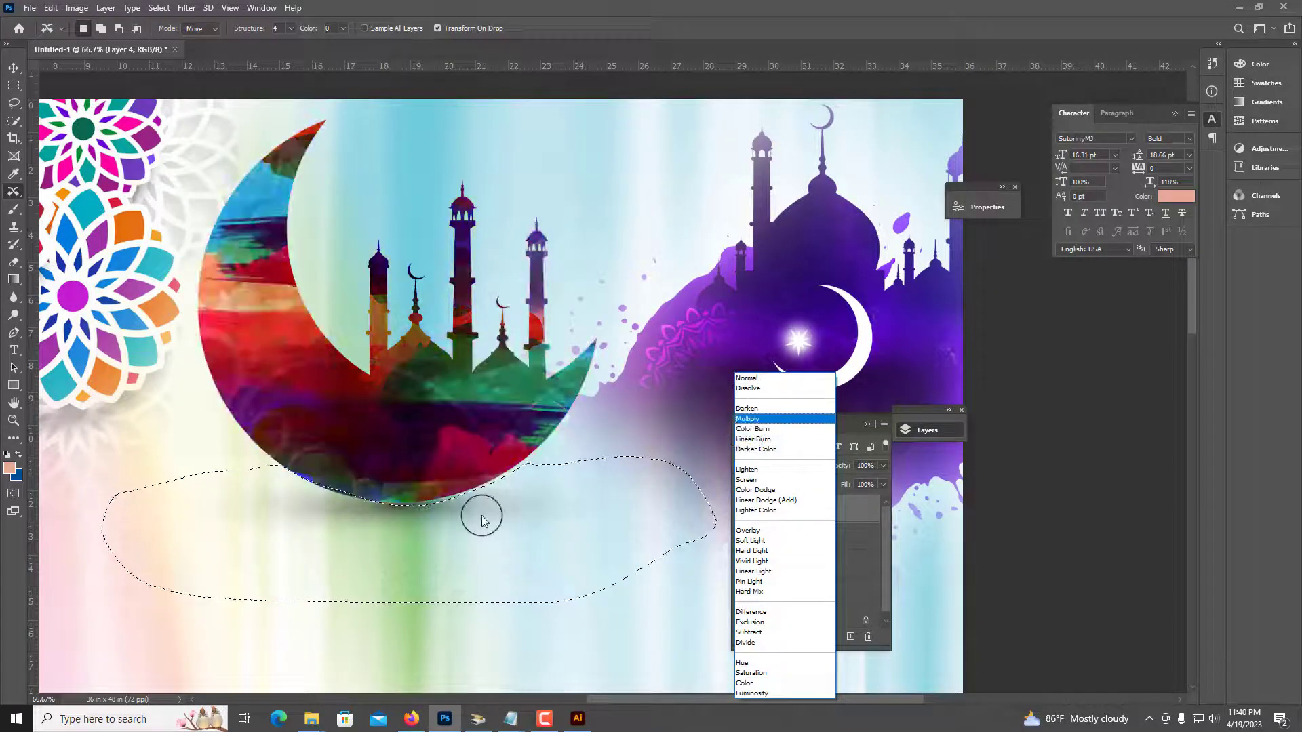
pyautogui.click(525, 484)
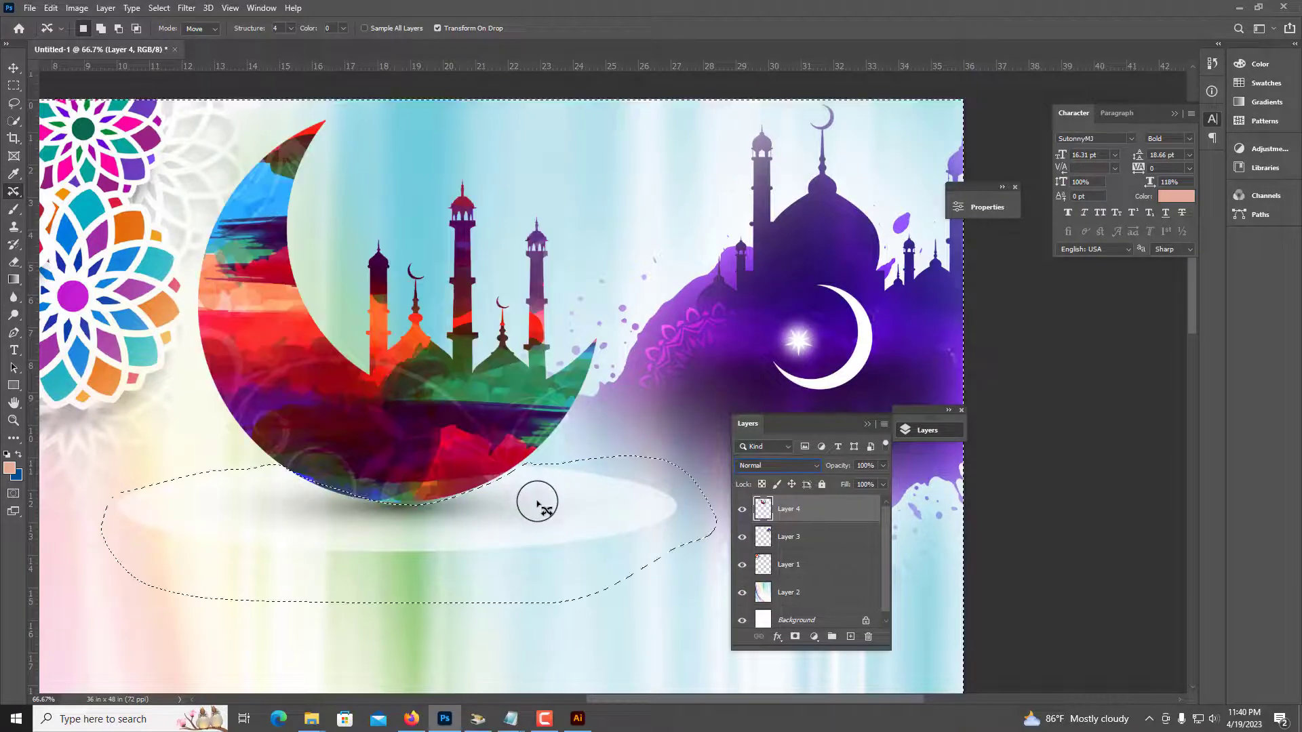
pyautogui.click(753, 467)
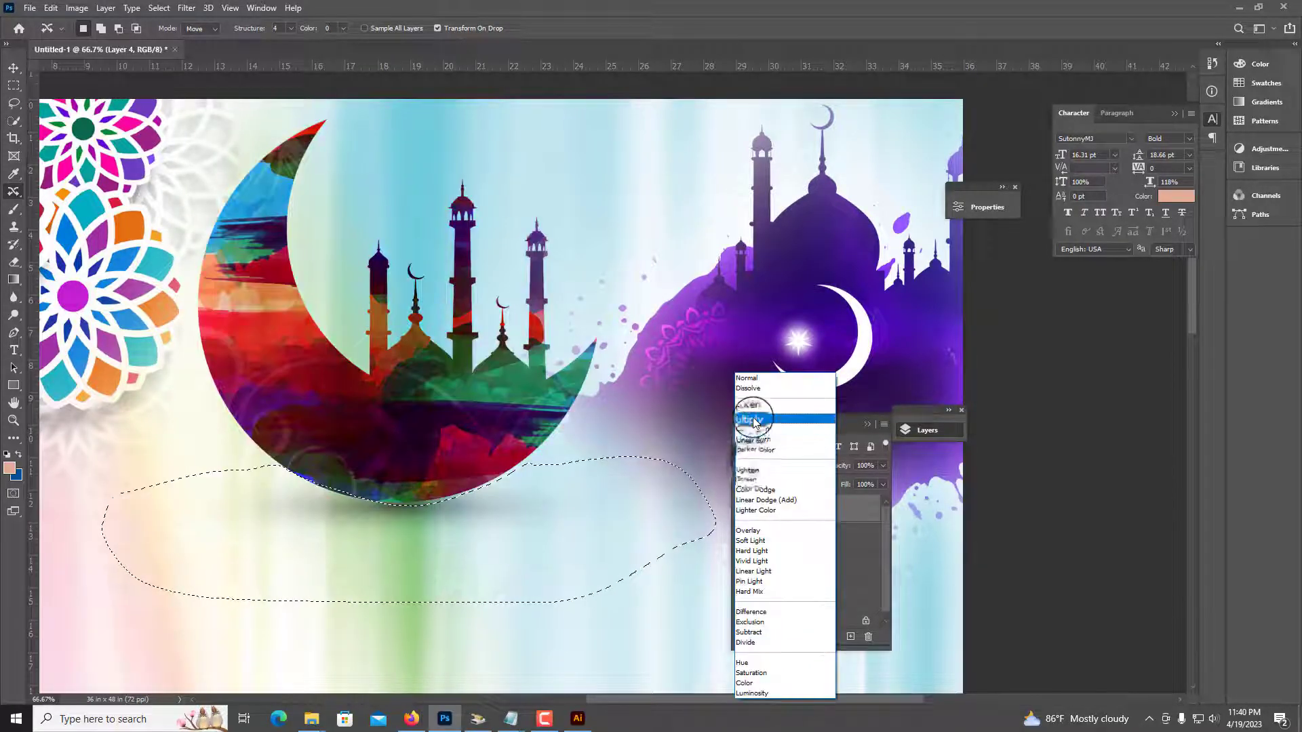
pyautogui.click(488, 523)
pyautogui.click(556, 515)
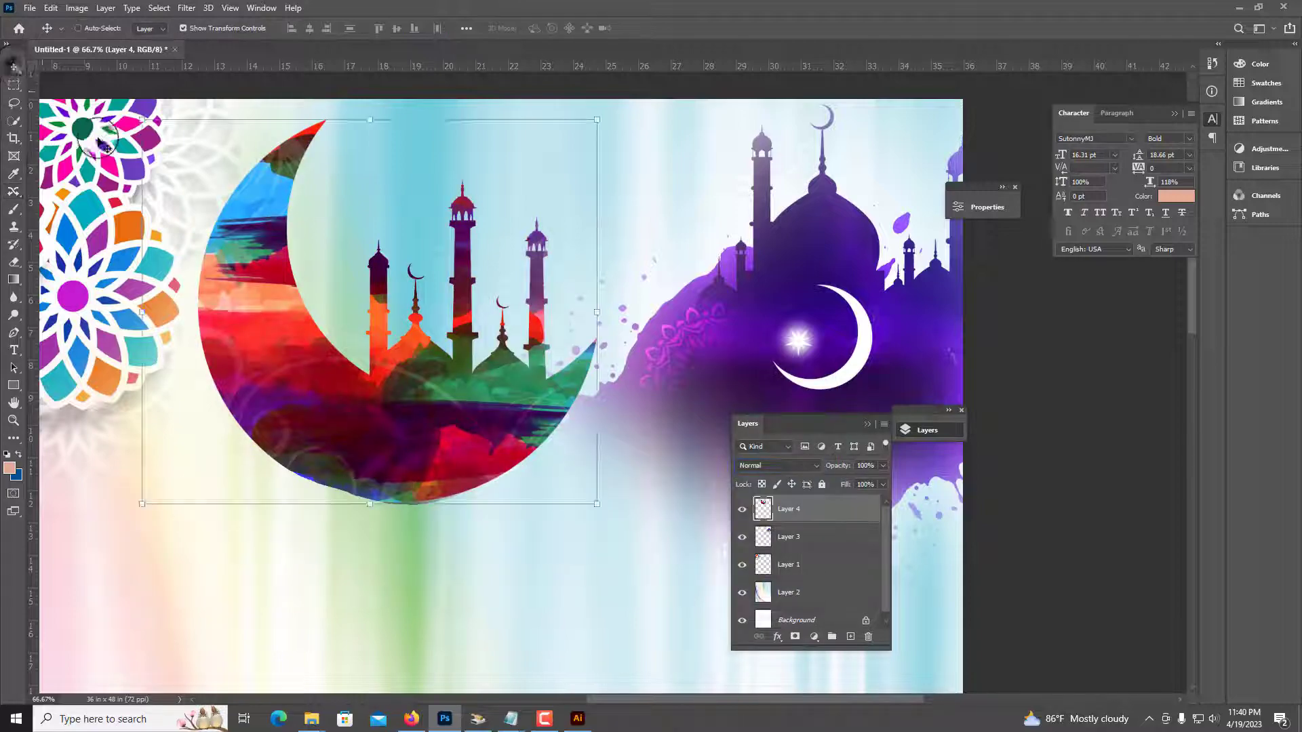
# Paste the white oval onto its own layer and move it beneath the moon.
pyautogui.hotkey('ctrl', 'v')
pyautogui.moveTo(503, 408); pyautogui.dragTo(400, 517)
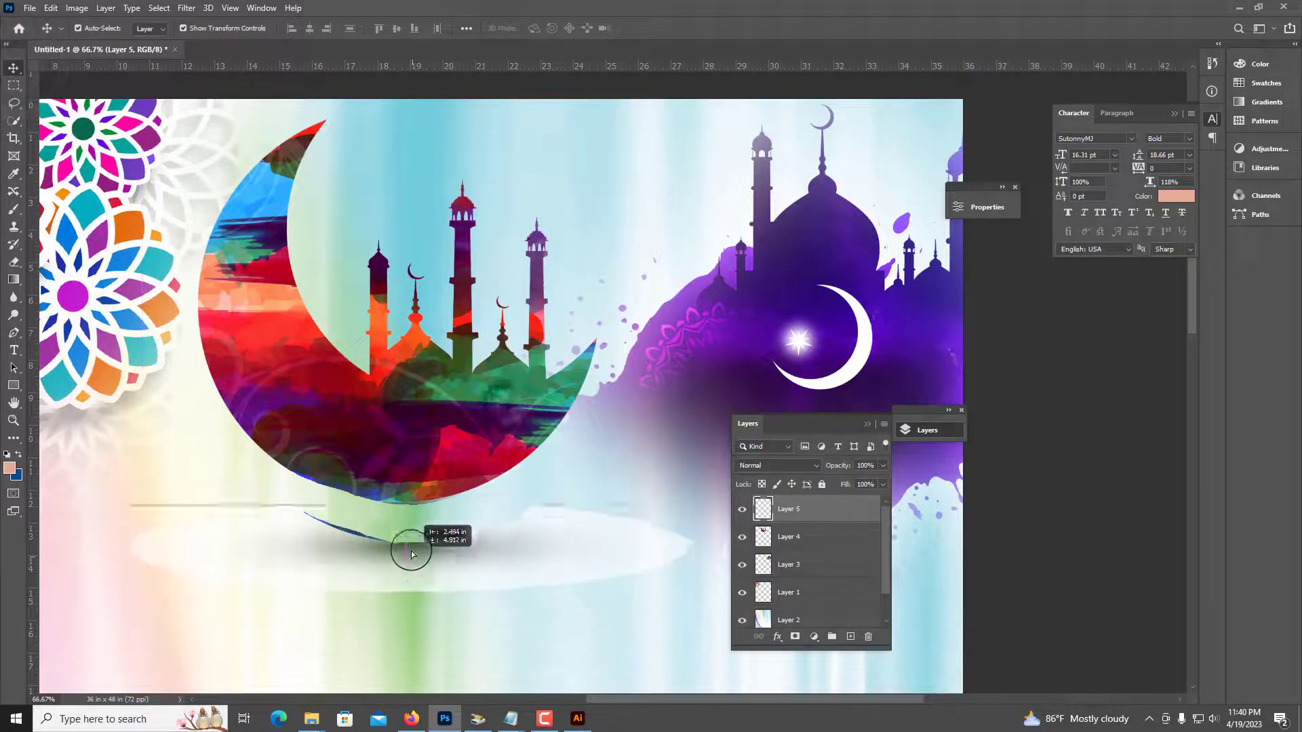
pyautogui.click(785, 469)
pyautogui.click(760, 377)
pyautogui.click(857, 532)
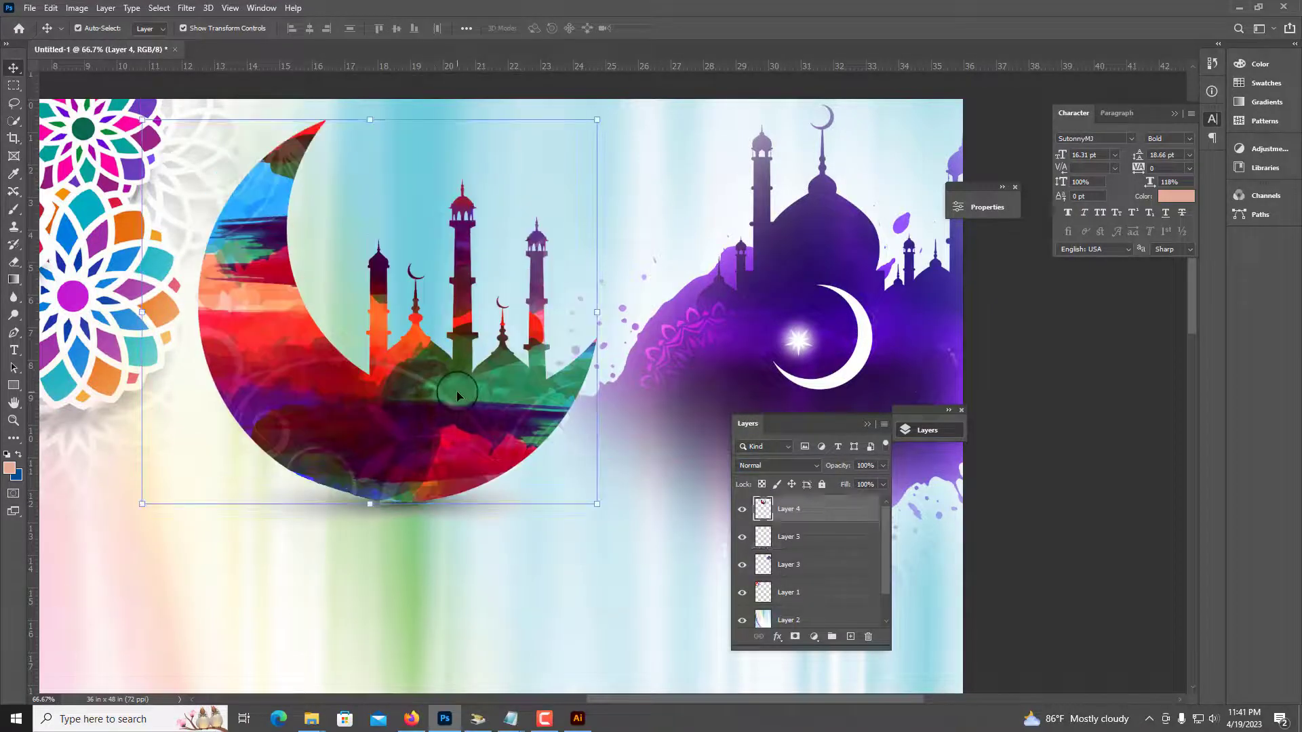
pyautogui.click(480, 610)
# Select the shading layer and shift the soft shadow under the moon slightly.
pyautogui.hotkey('ctrl', '-')
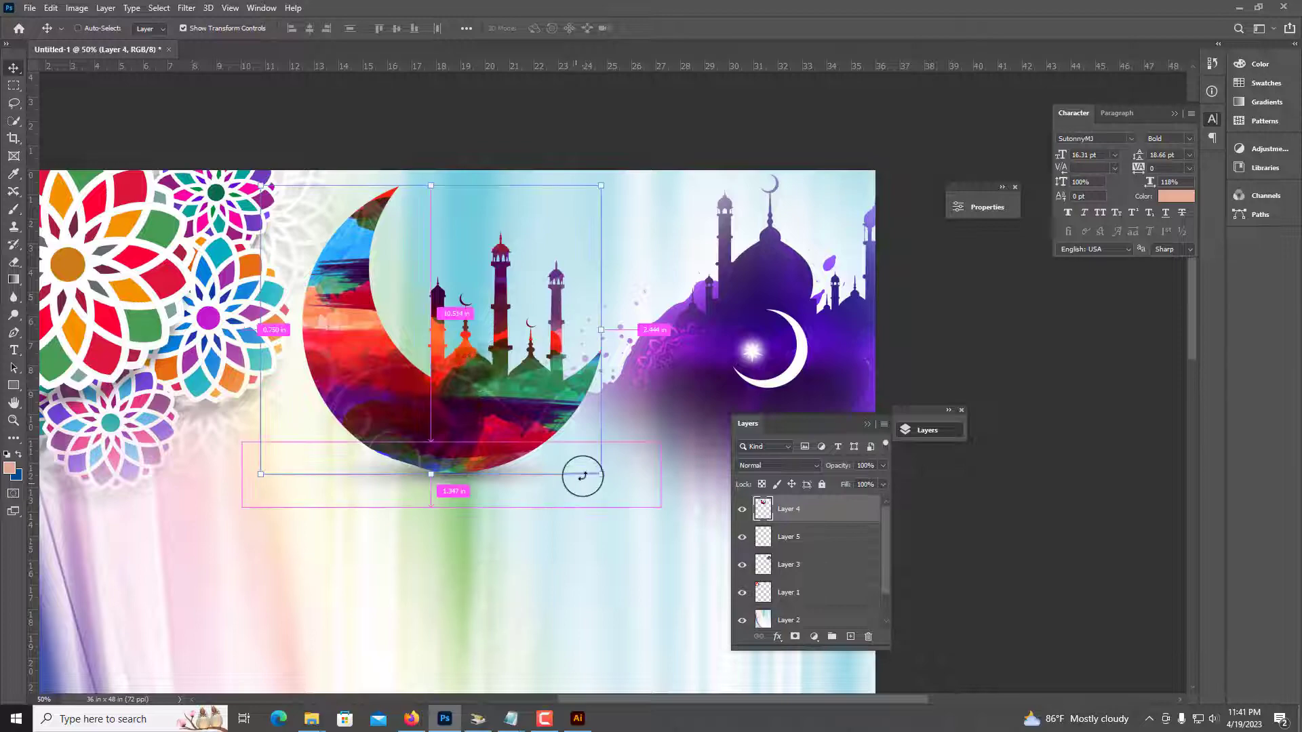
pyautogui.hotkey('ctrl', '+')
pyautogui.keyDown('ctrl'); pyautogui.click(561, 532); pyautogui.keyUp('ctrl')
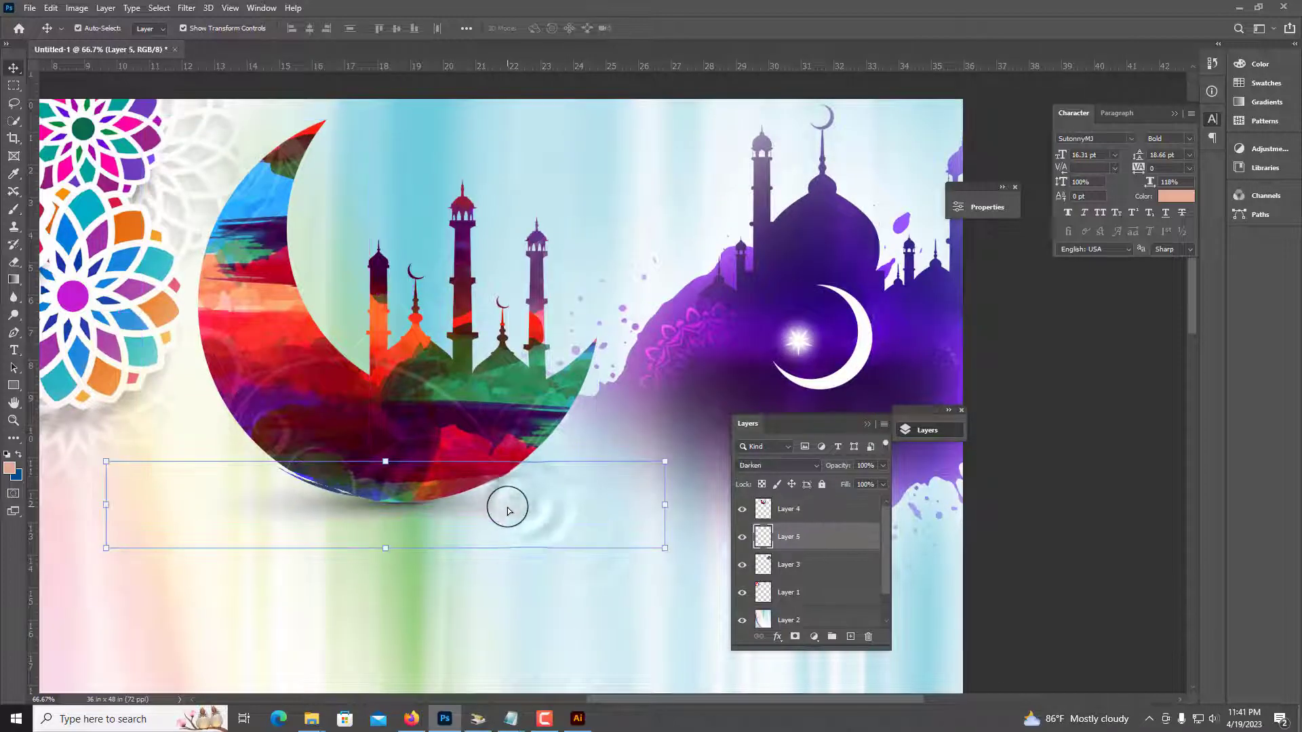
pyautogui.hotkey('ctrl', '+')
pyautogui.hotkey('ctrl', '+')
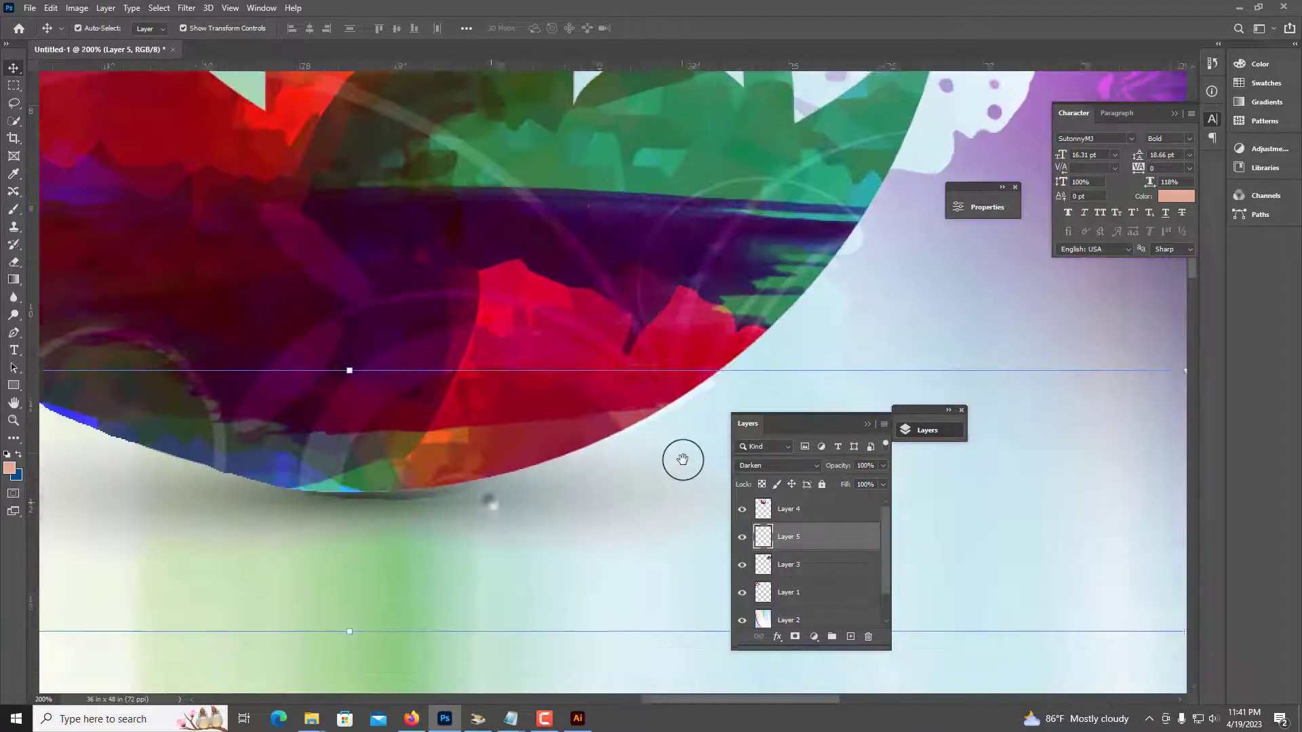
pyautogui.moveTo(683, 460); pyautogui.dragTo(601, 500)
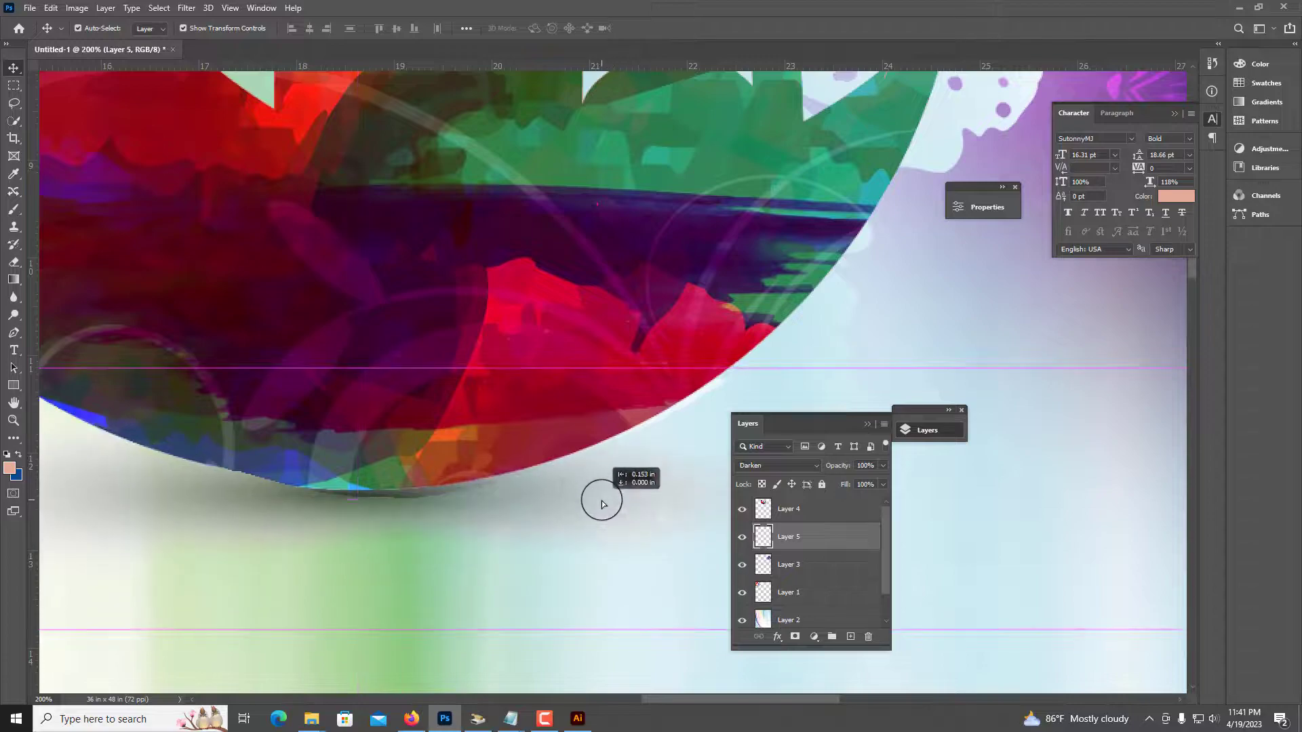
# Nudge the moon graphic slightly right and down over its shadow.
pyautogui.click(540, 346)
pyautogui.moveTo(540, 346)
pyautogui.mouseDown()
pyautogui.moveTo(561, 327)
pyautogui.moveTo(566, 342)
pyautogui.mouseUp()
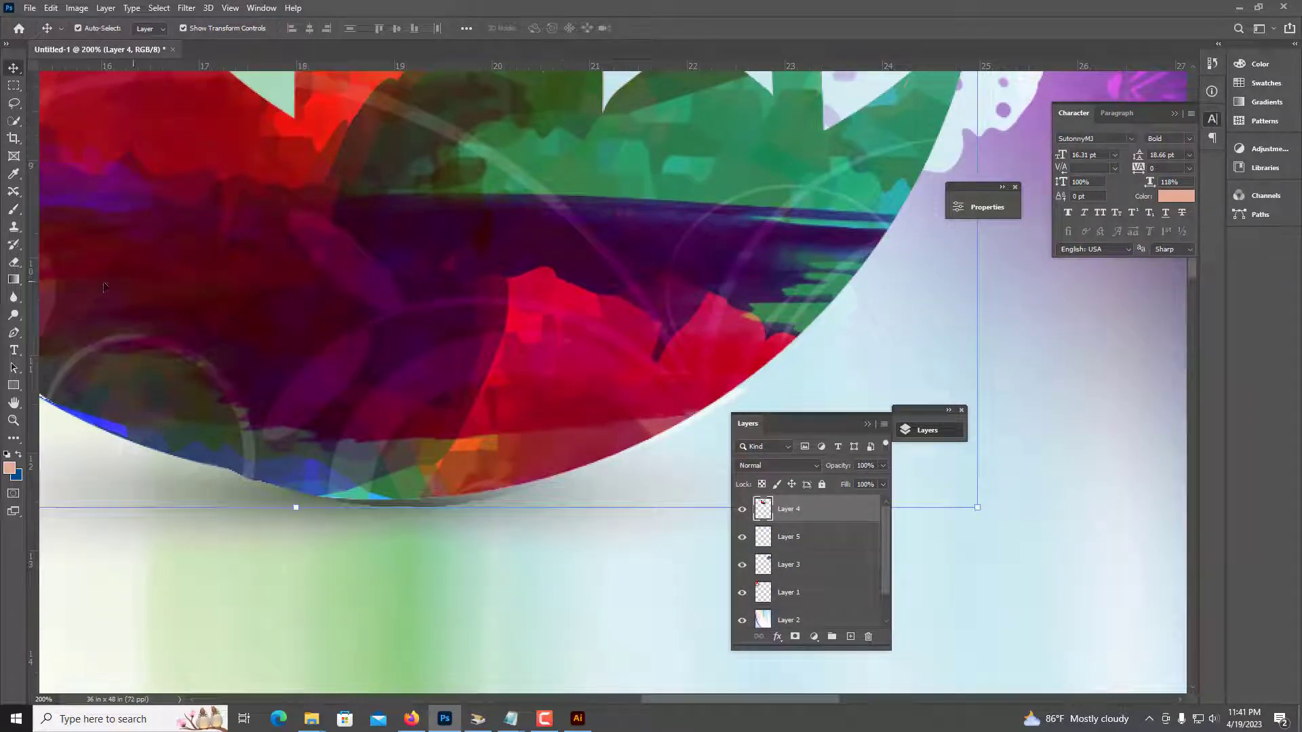
pyautogui.press('[')
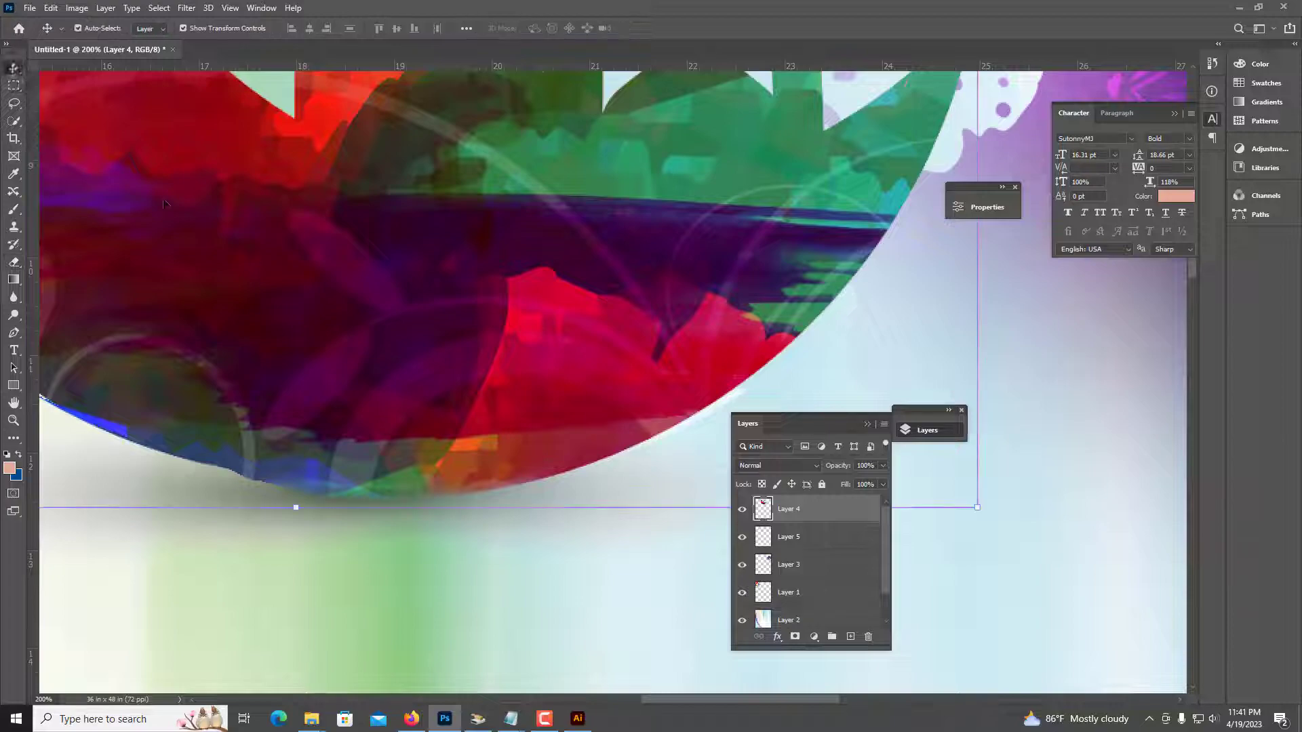
pyautogui.hotkey('ctrl', '-')
pyautogui.hotkey('ctrl', '-')
pyautogui.hotkey('ctrl', '-')
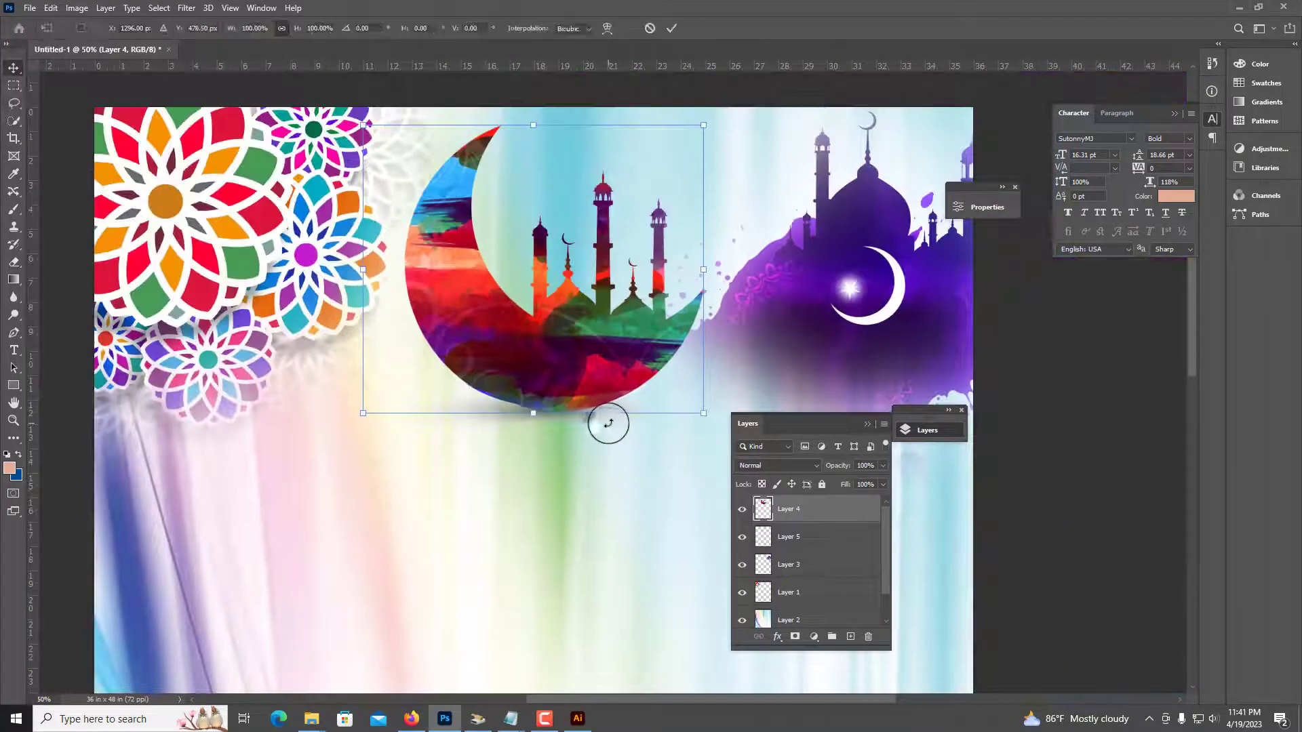
pyautogui.press('Escape')
pyautogui.hotkey('ctrl', '-')
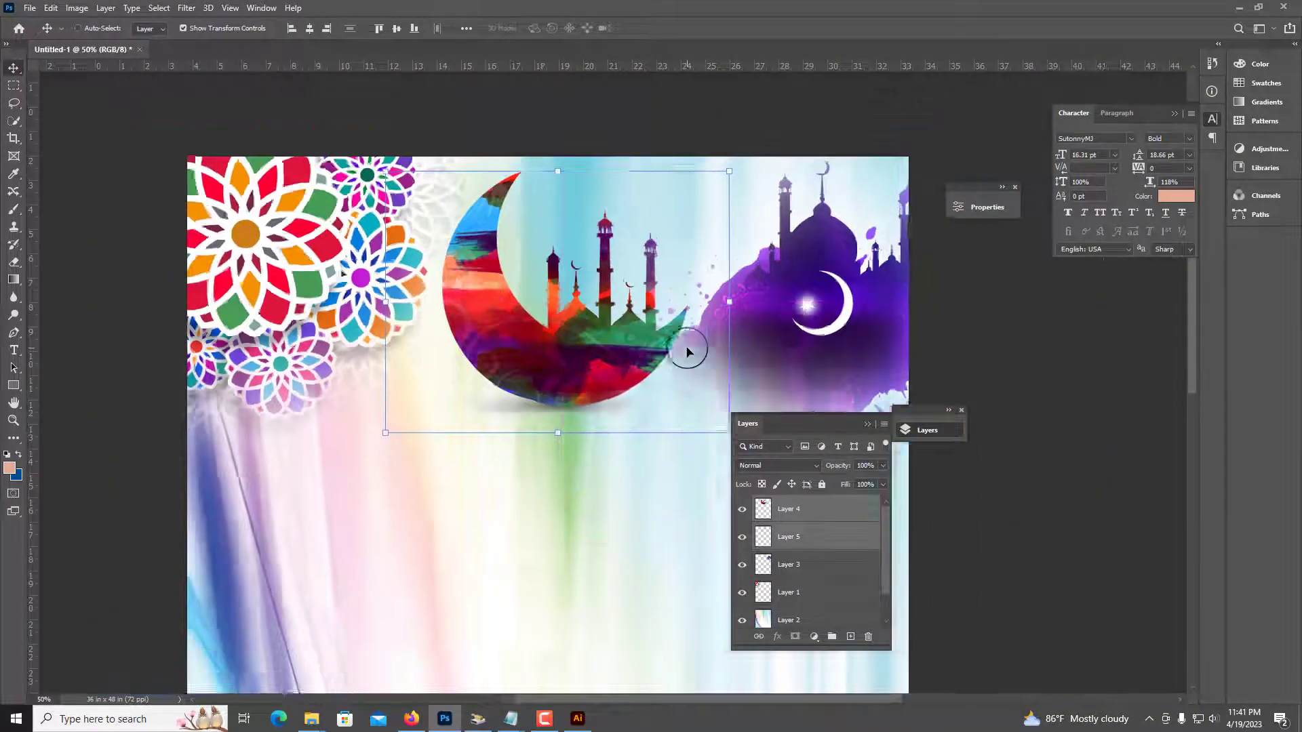
# Resize the moon slightly and settle the flower cluster into the top-left corner.
pyautogui.moveTo(704, 416); pyautogui.dragTo(686, 400)
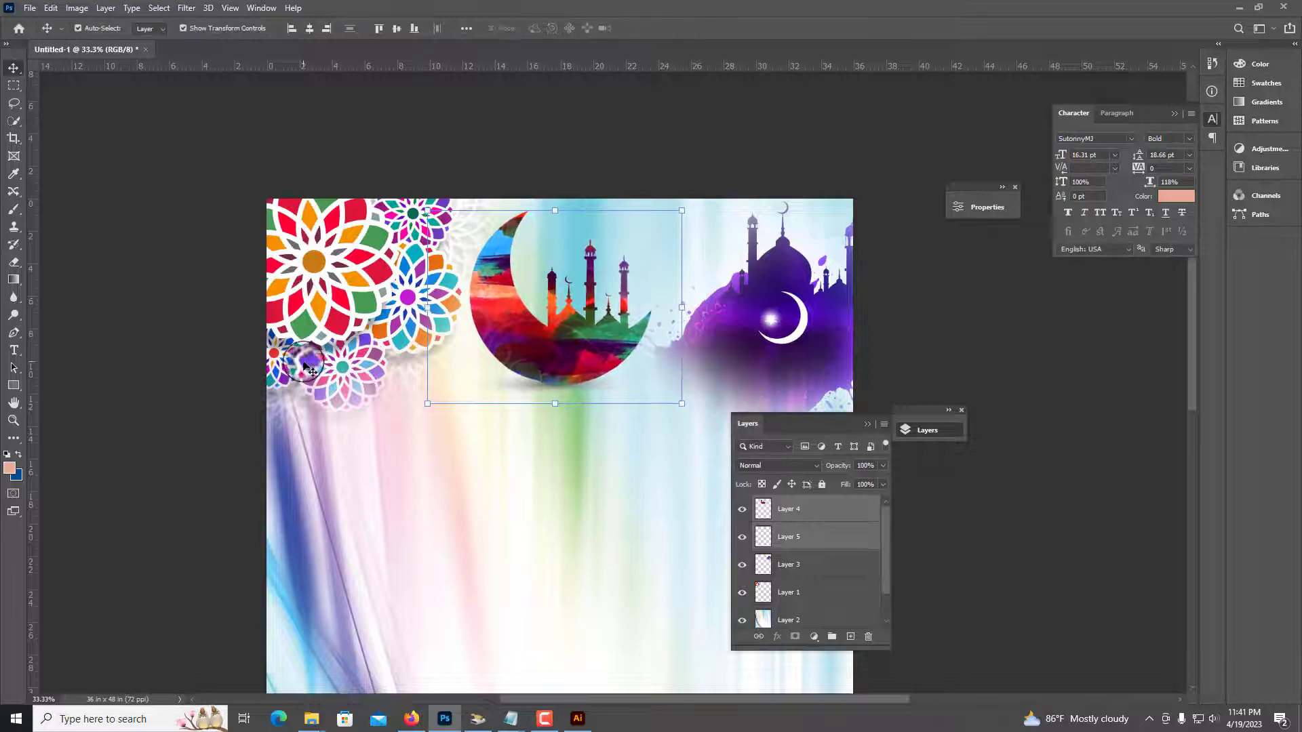
pyautogui.press('Tab')
pyautogui.hotkey('ctrl', '-')
pyautogui.moveTo(500, 174); pyautogui.dragTo(499, 170)
pyautogui.press('Tab')
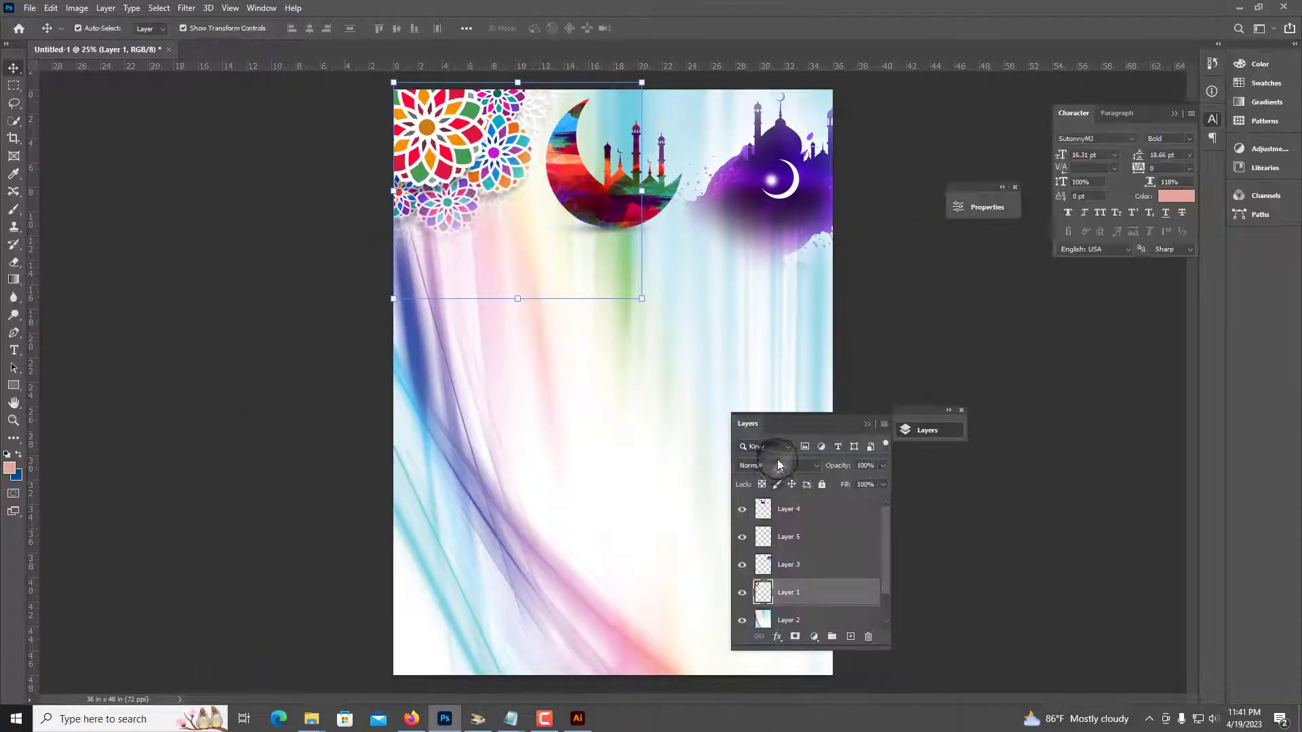
# Preview Multiply blending on the flower layer, then review the whole background.
pyautogui.click(777, 463)
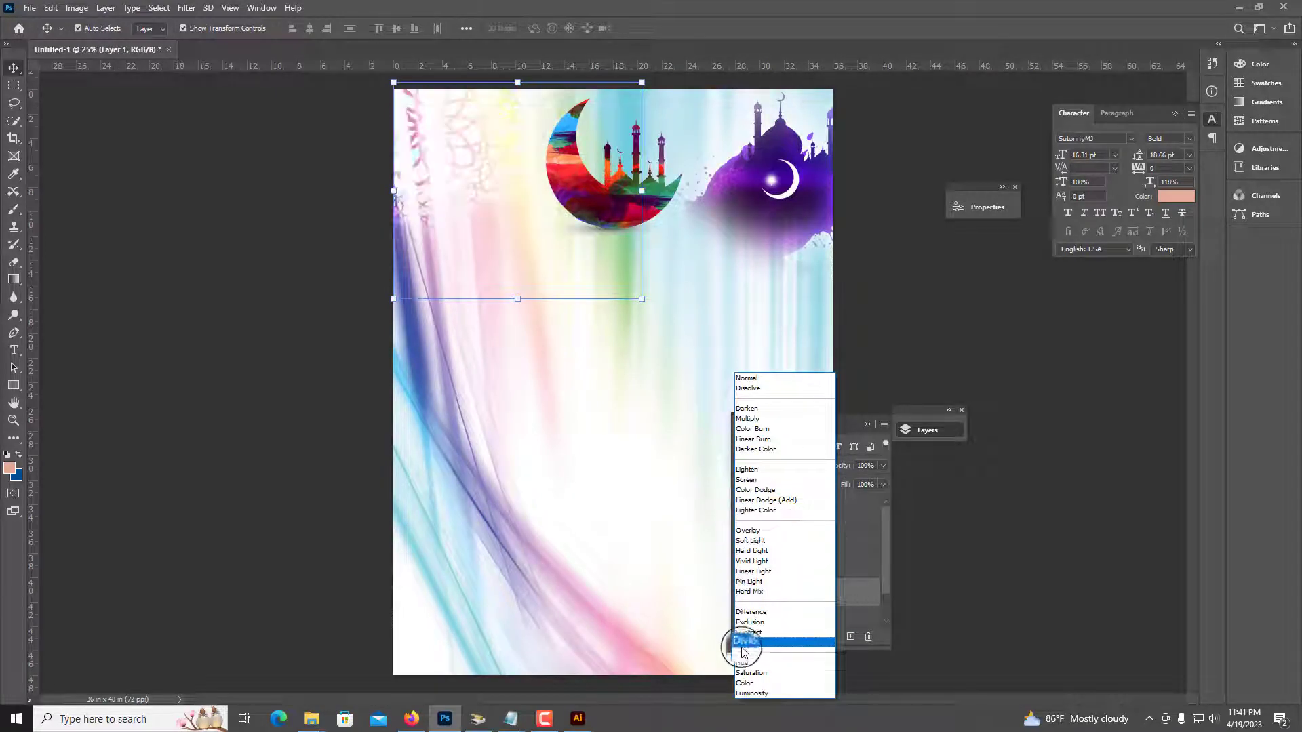
pyautogui.click(747, 421)
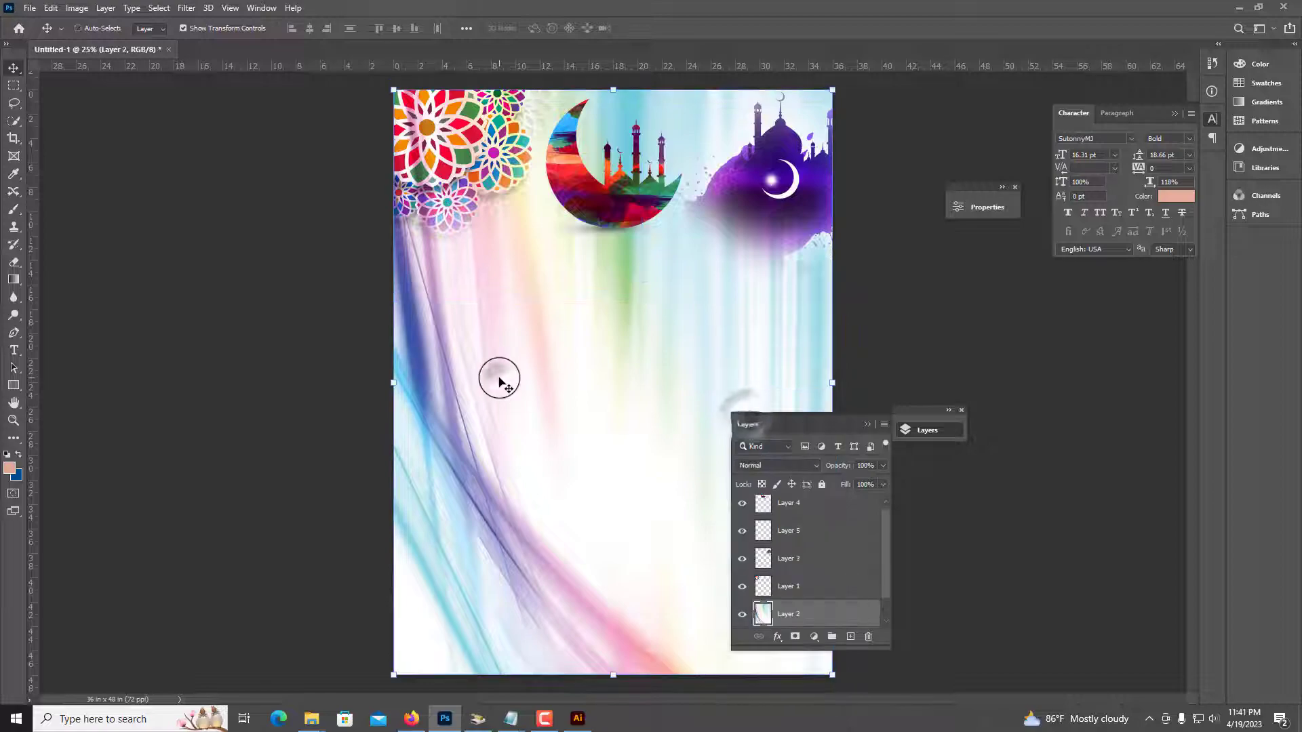
pyautogui.click(614, 176)
pyautogui.click(628, 390)
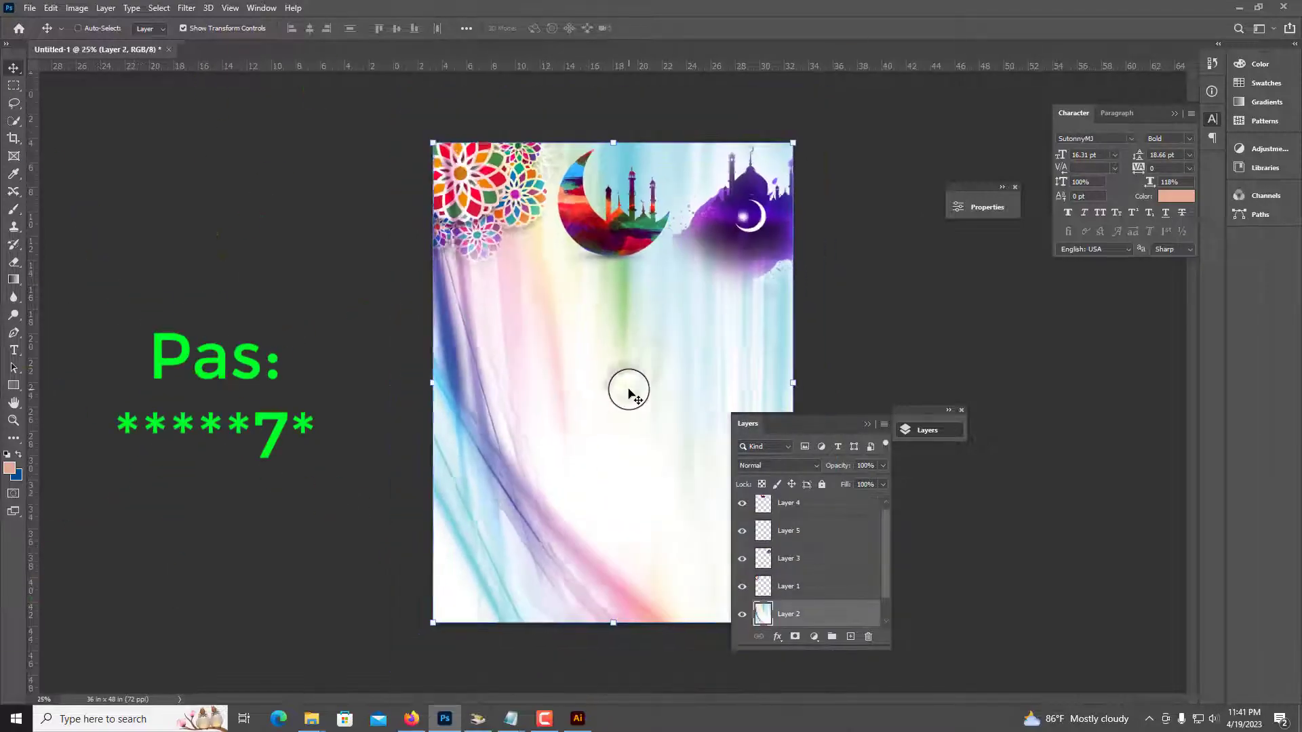
pyautogui.hotkey('ctrl', '-')
pyautogui.hotkey('ctrl', '+')
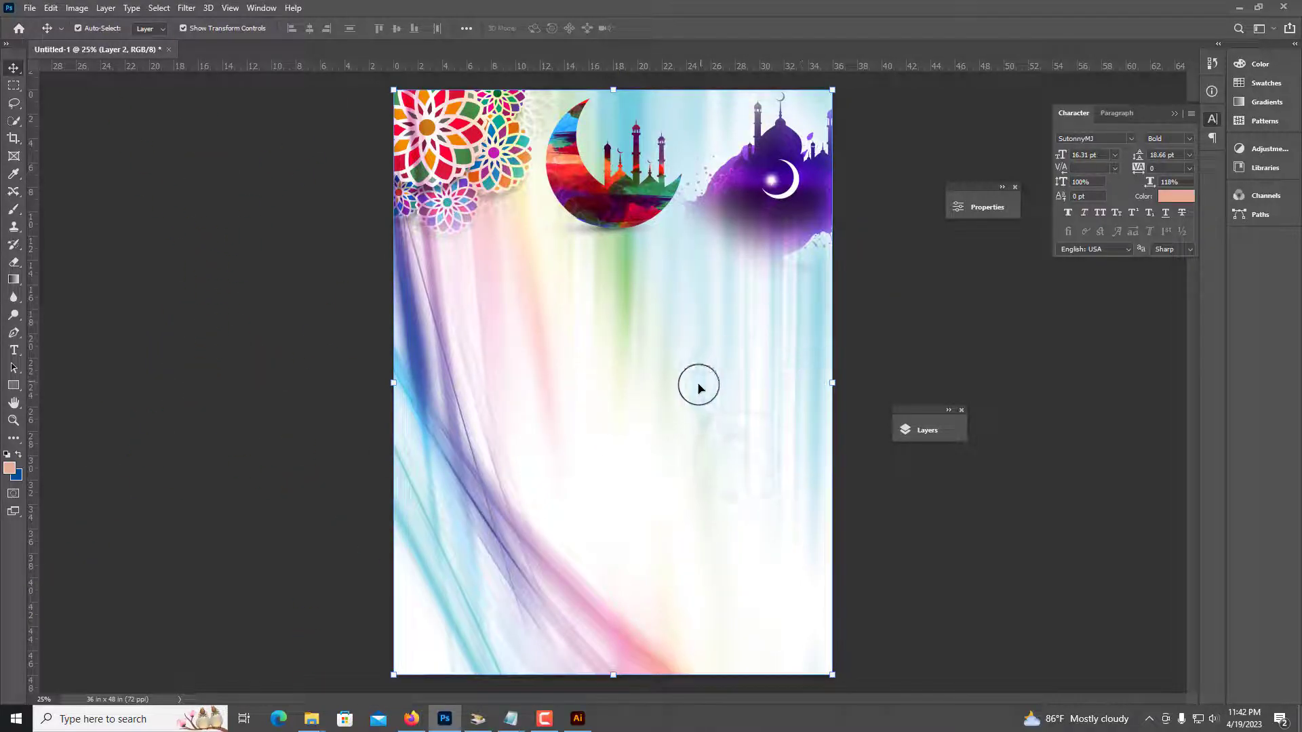
# Save the poster as TIFF file bb.tif in the Desktop email folder.
pyautogui.hotkey('ctrl', 's')
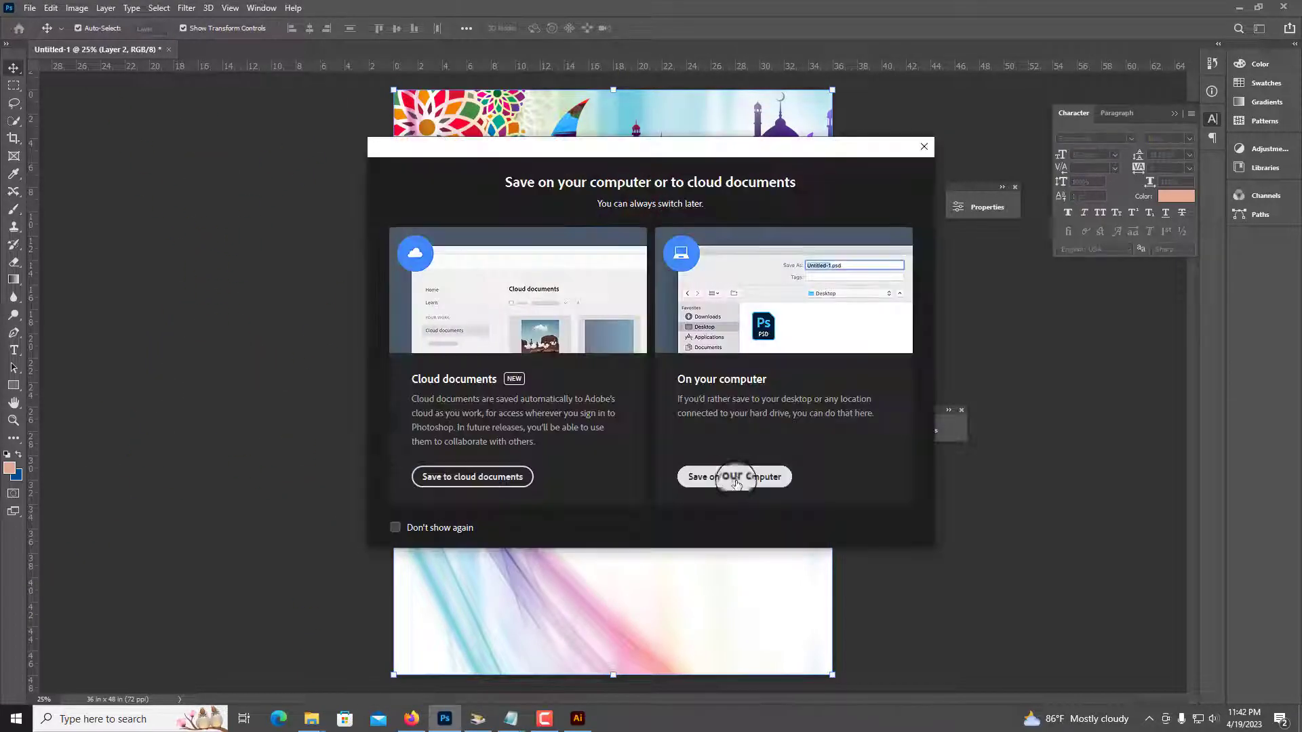
pyautogui.click(720, 474)
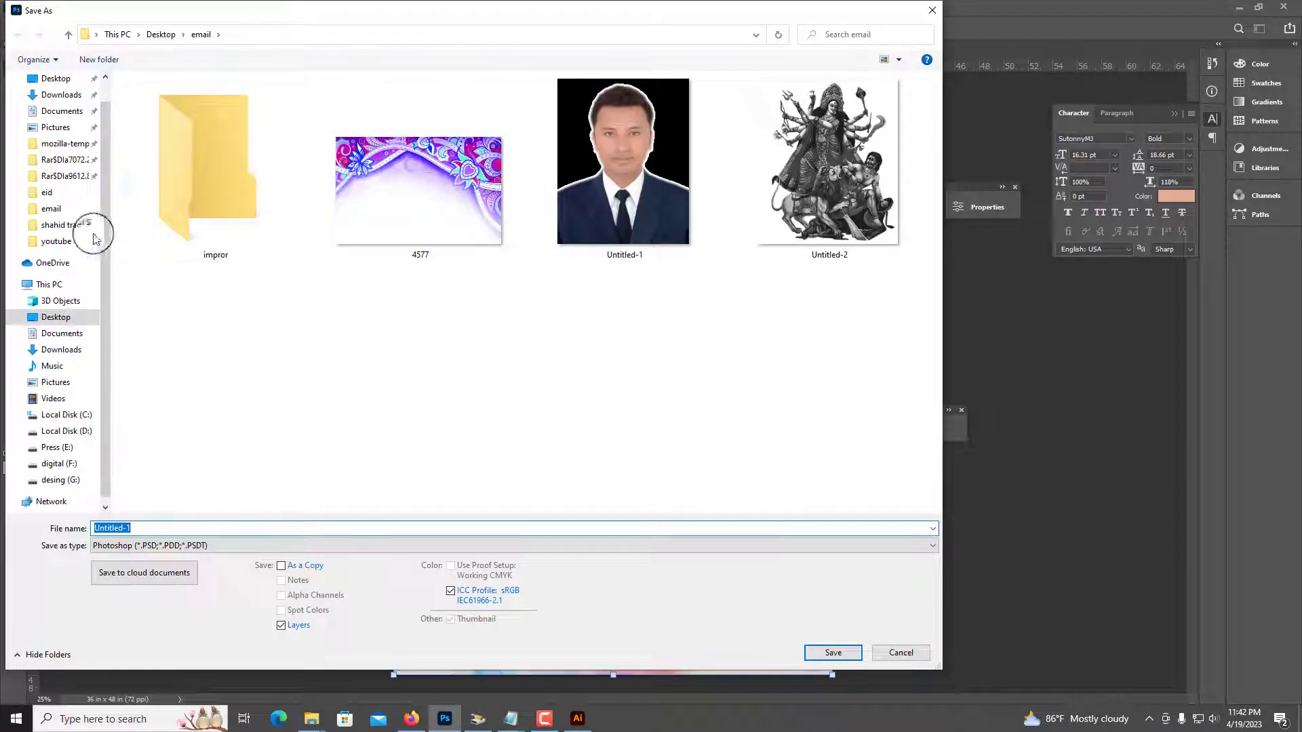
pyautogui.click(149, 529)
pyautogui.click(186, 553)
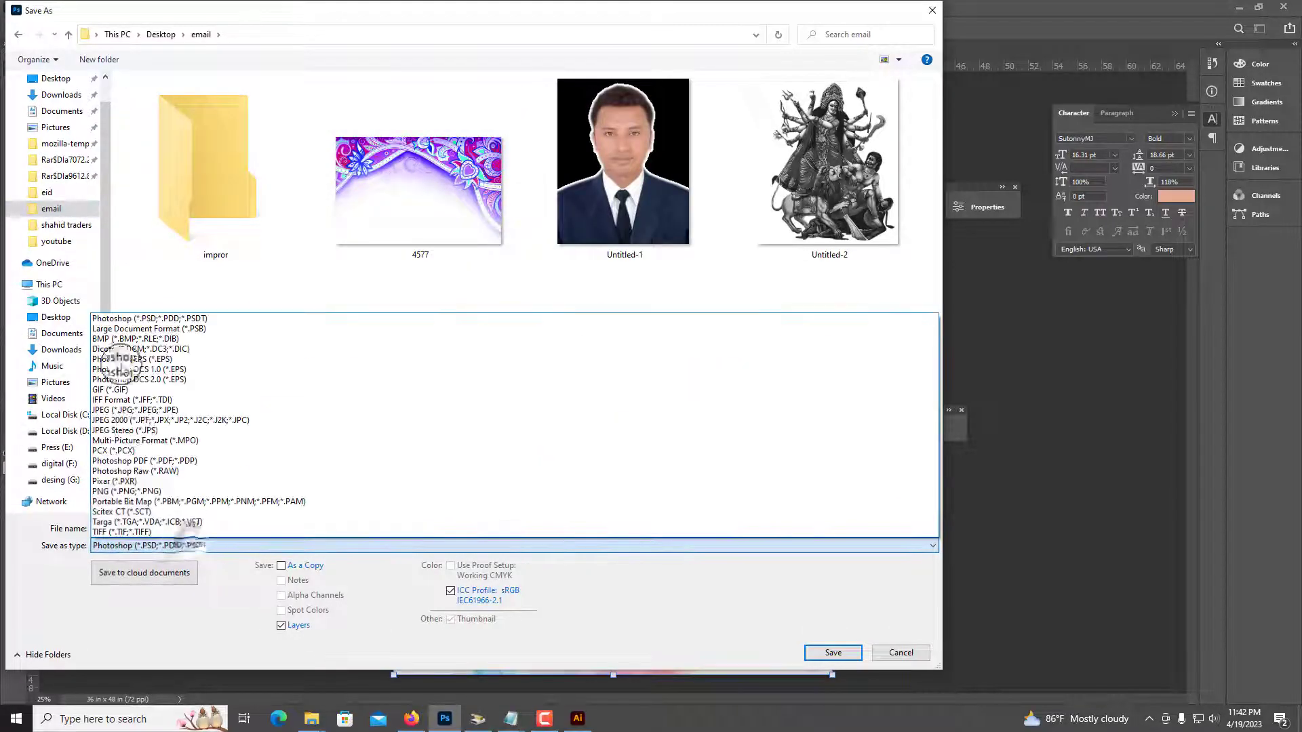
pyautogui.click(149, 502)
pyautogui.write('bb')
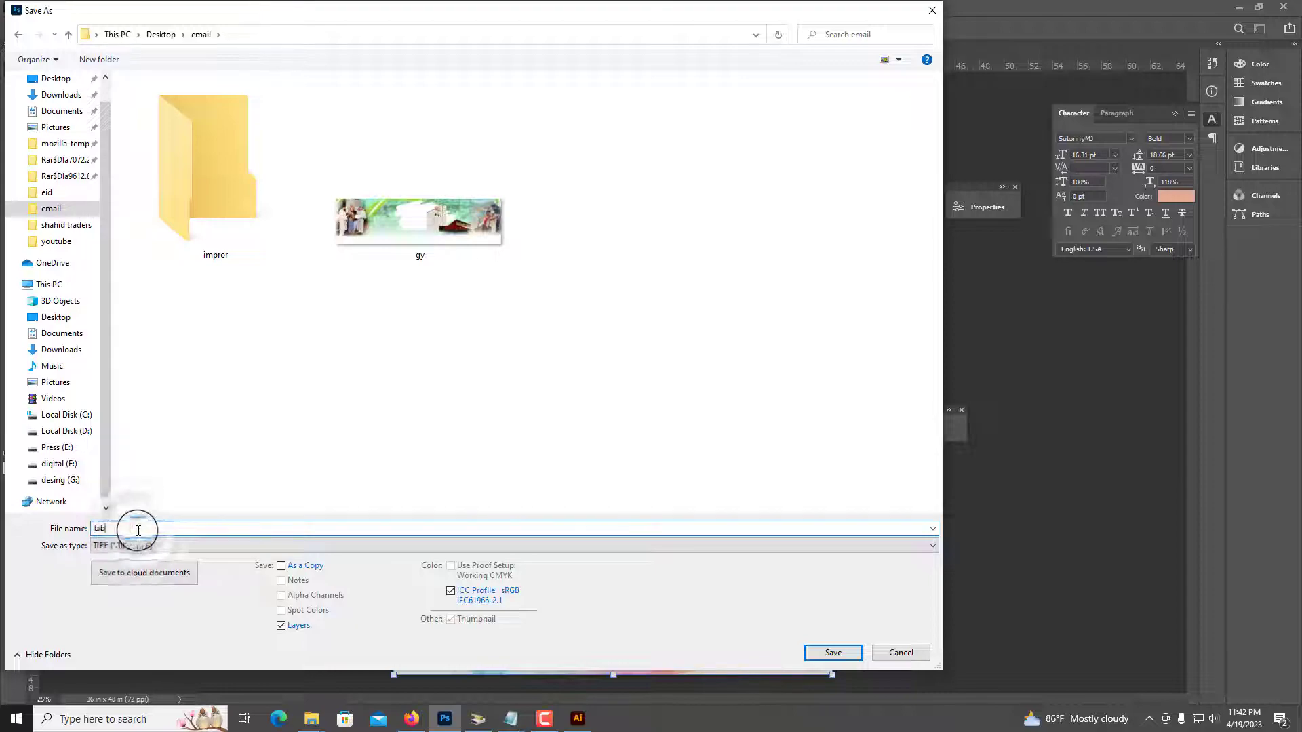
pyautogui.press('Return')
pyautogui.press('Return')
pyautogui.press('Return')
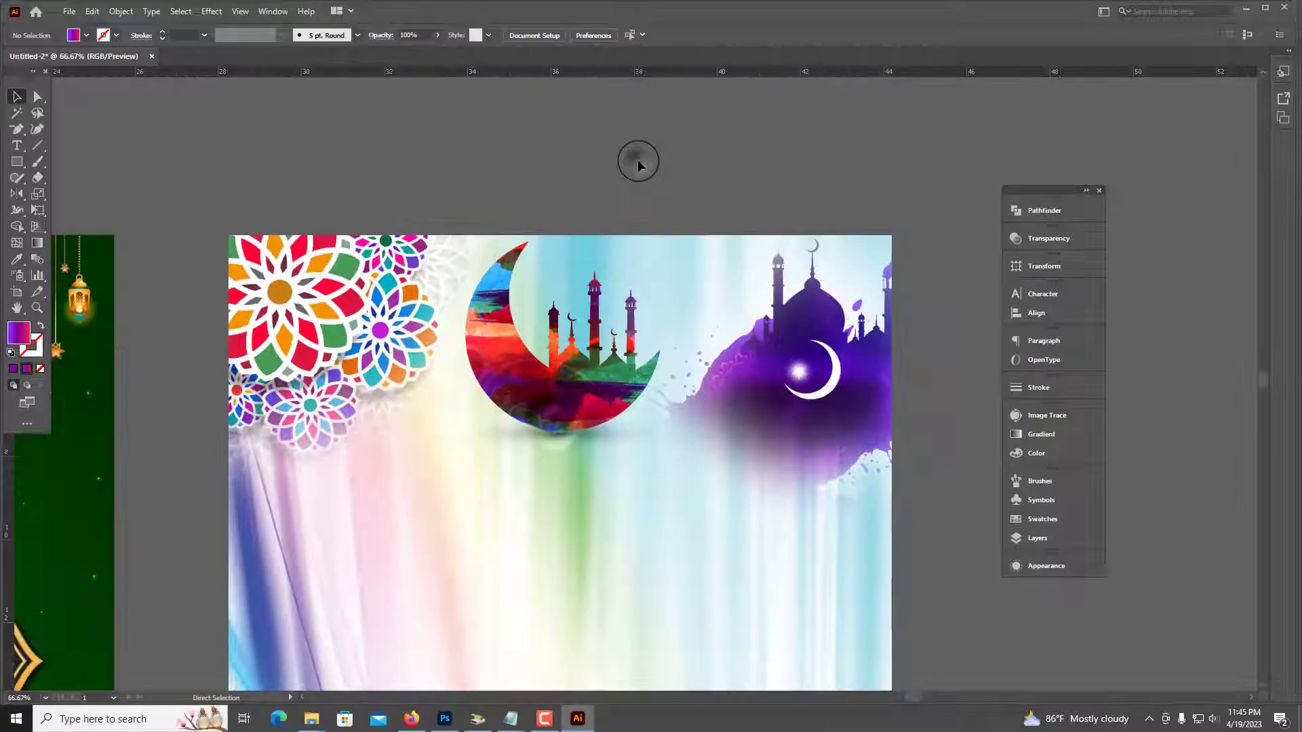
# Move the Bengali text group onto the poster and raise the red greeting text.
pyautogui.scroll(-2, 638, 165)
pyautogui.moveTo(349, 249); pyautogui.dragTo(647, 451)
pyautogui.scroll(3, 648, 451)
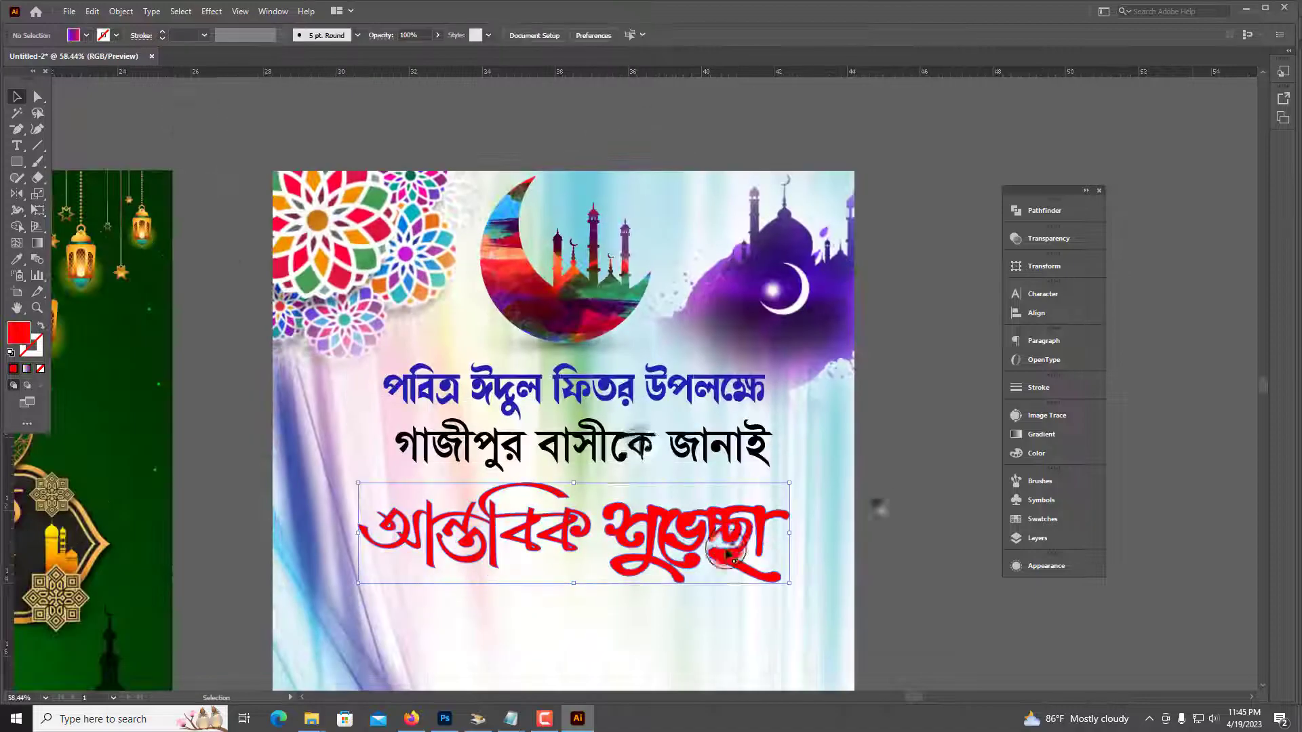
pyautogui.click(743, 356)
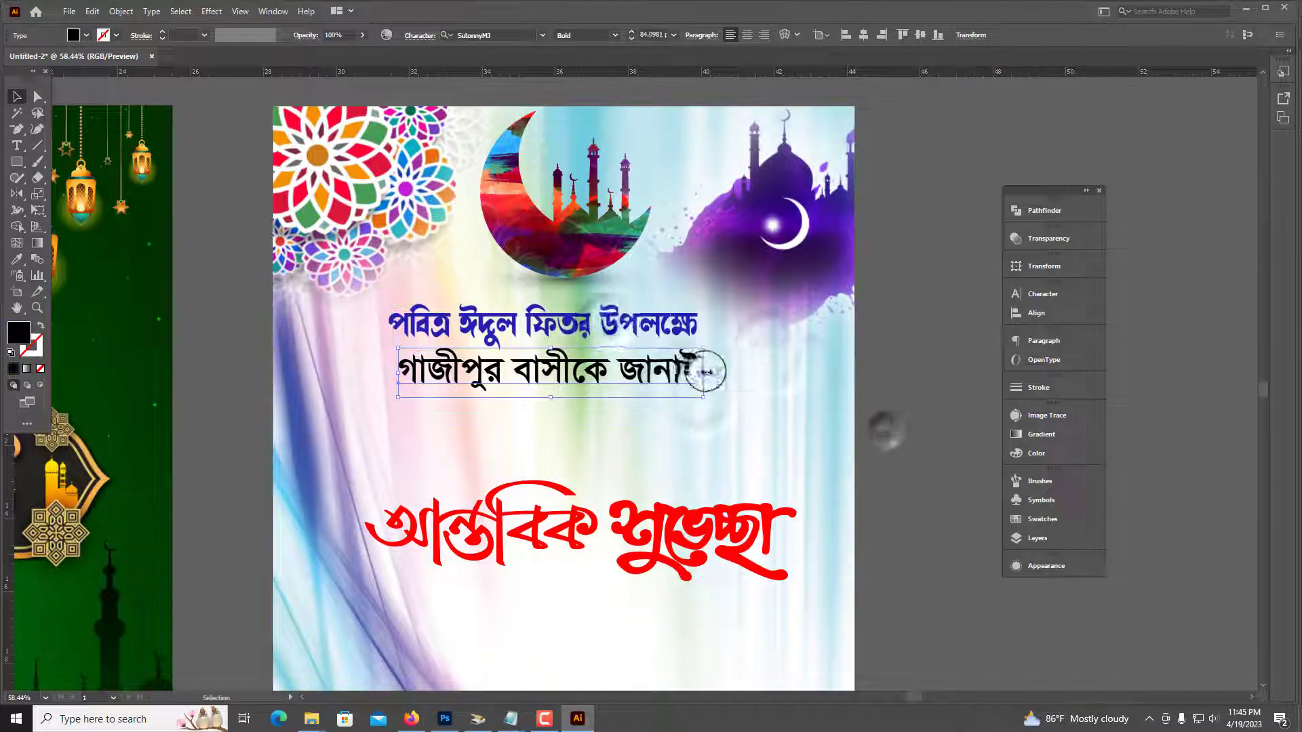
pyautogui.moveTo(678, 535); pyautogui.dragTo(678, 447)
# Paste the Eid Mubarak graphic onto the poster and narrow the red greeting text.
pyautogui.scroll(-3, 678, 426)
pyautogui.scroll(-2, 678, 425)
pyautogui.hotkey('ctrl', 'v')
pyautogui.scroll(2, 634, 416)
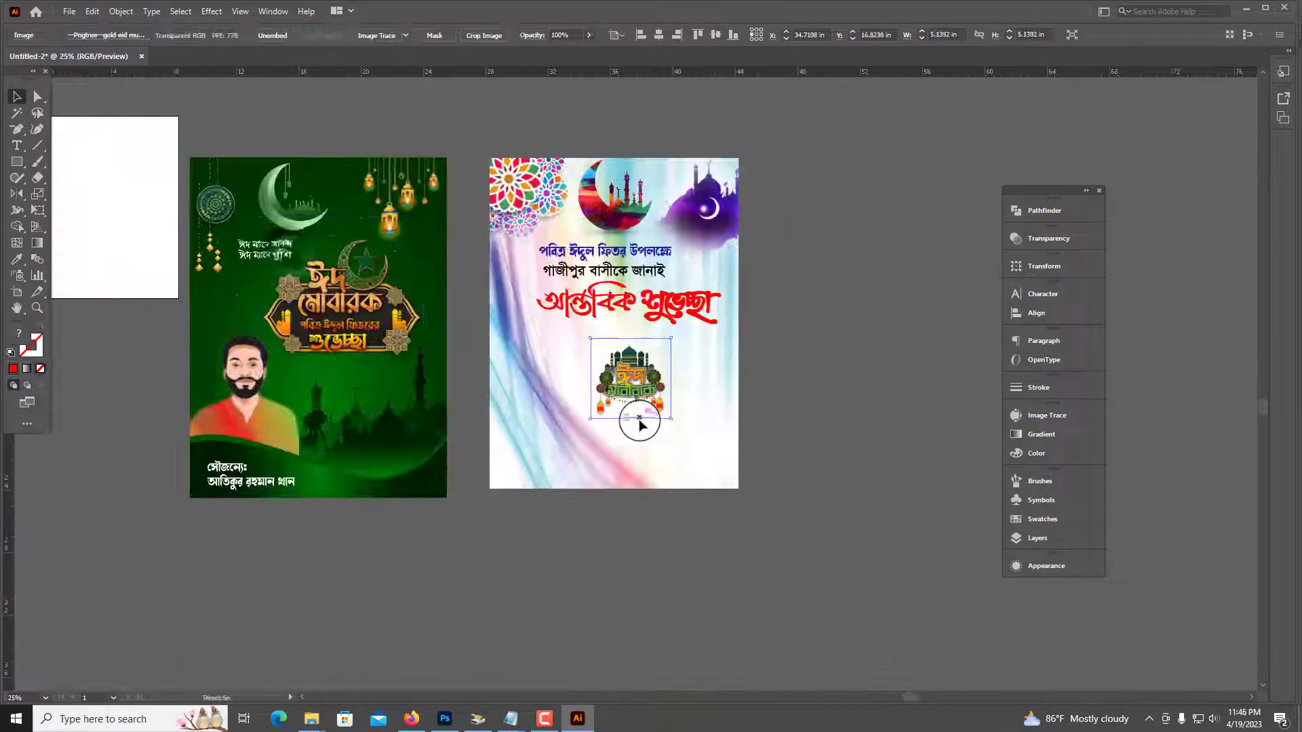
pyautogui.scroll(2, 621, 461)
pyautogui.click(678, 197)
pyautogui.scroll(3, 674, 136)
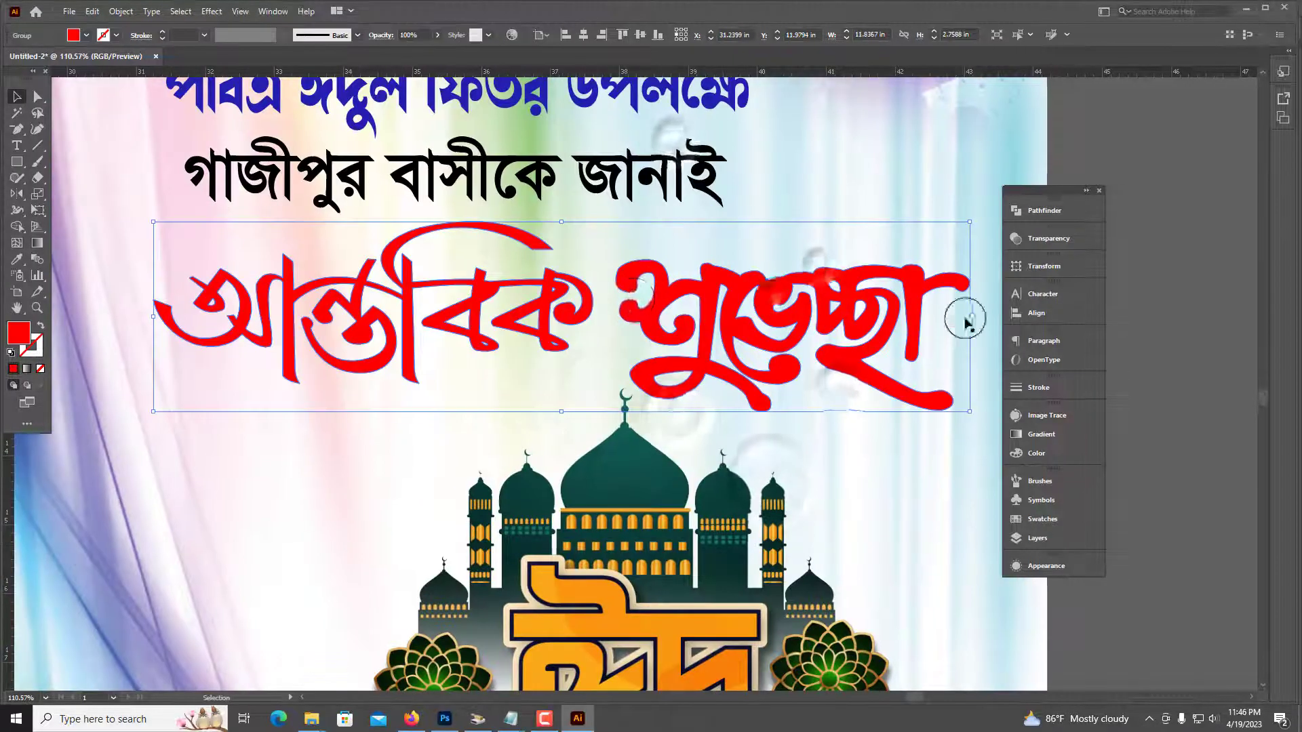
pyautogui.scroll(3, 615, 296)
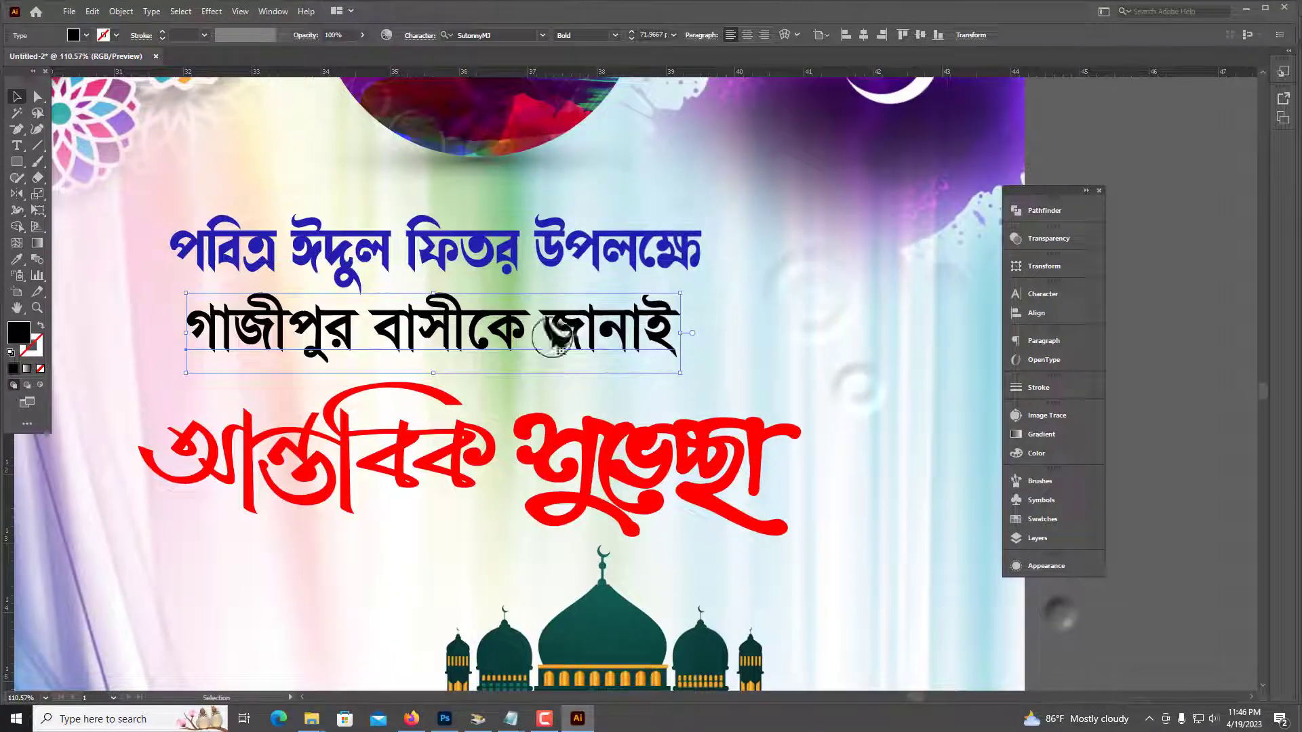
pyautogui.moveTo(801, 459); pyautogui.dragTo(774, 453)
pyautogui.scroll(-3, 712, 430)
pyautogui.scroll(-1, 711, 430)
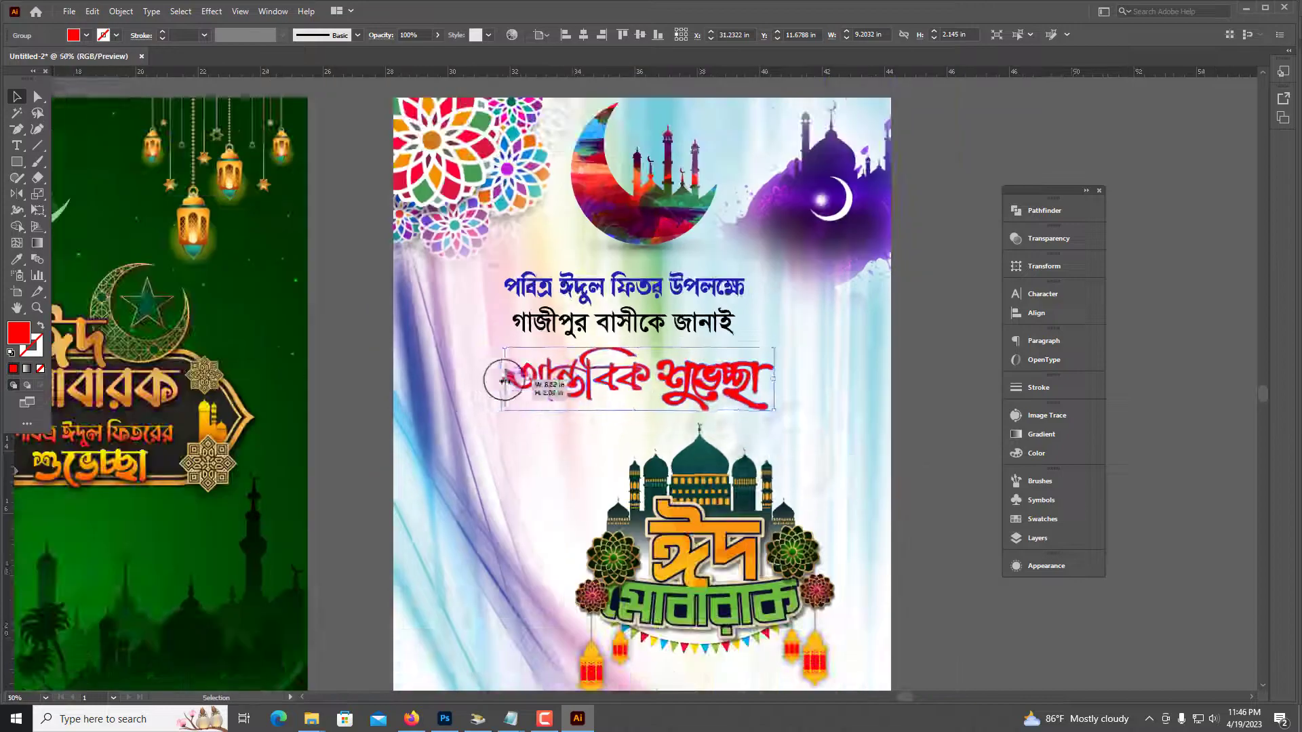
# Review the placement of the blue heading and red greeting text.
pyautogui.click(910, 545)
pyautogui.scroll(-2, 901, 533)
pyautogui.scroll(4, 901, 533)
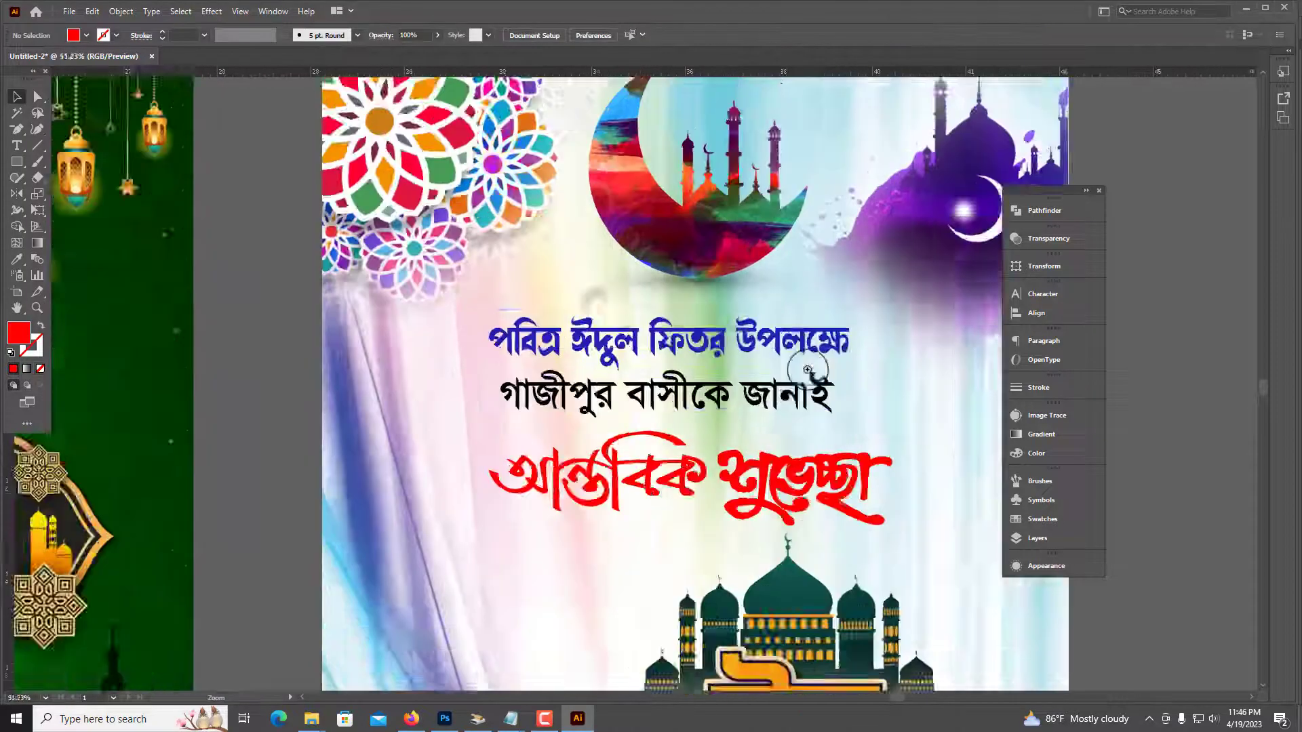
pyautogui.click(872, 372)
pyautogui.click(917, 533)
pyautogui.scroll(-3, 929, 523)
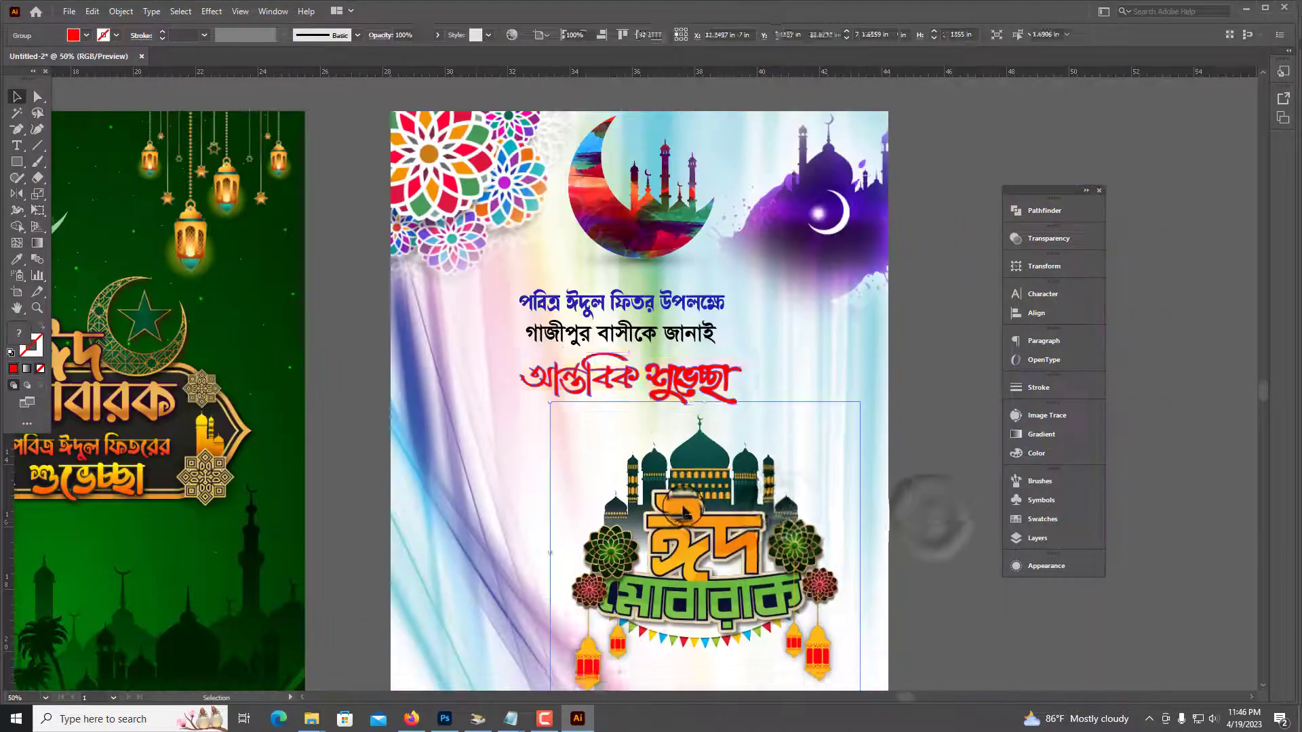
pyautogui.scroll(-2, 842, 546)
pyautogui.scroll(3, 542, 421)
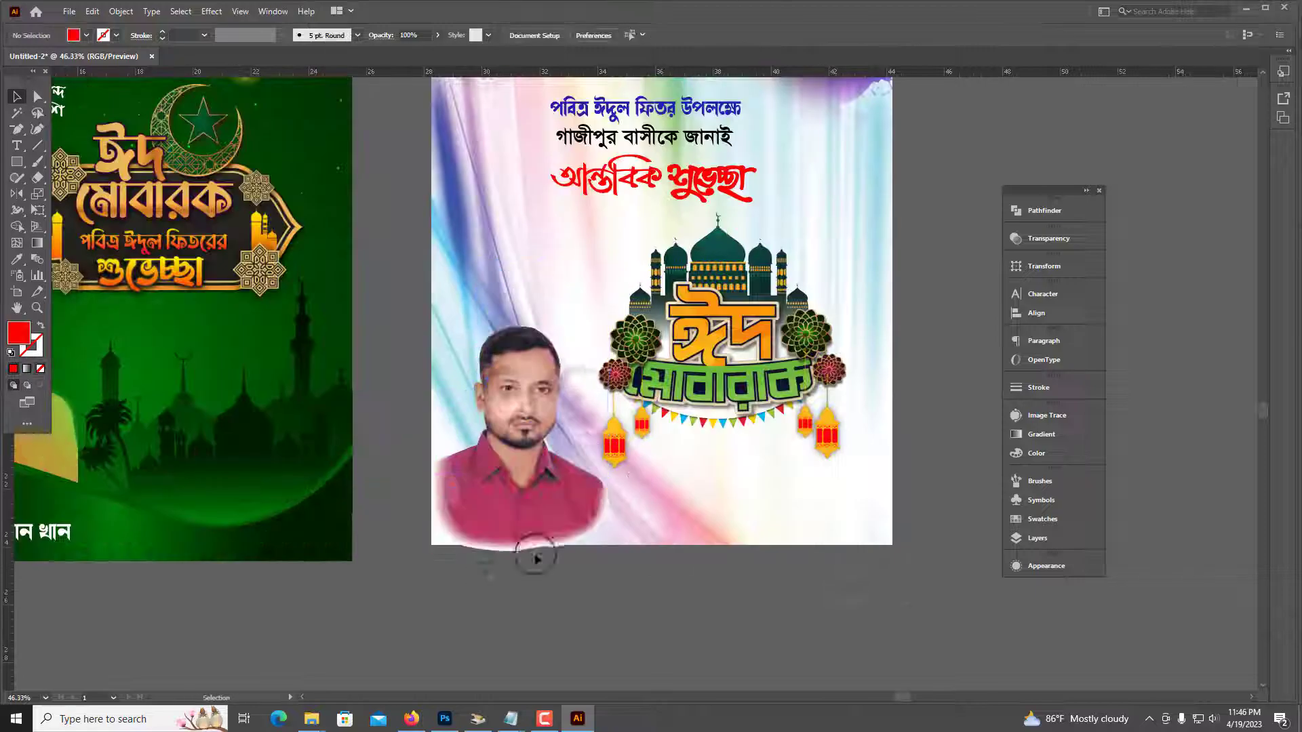
pyautogui.scroll(2, 530, 551)
# Move the portrait photo to the lower left and clip it to a rectangle.
pyautogui.moveTo(565, 410); pyautogui.dragTo(522, 513)
pyautogui.moveTo(368, 221); pyautogui.dragTo(667, 577)
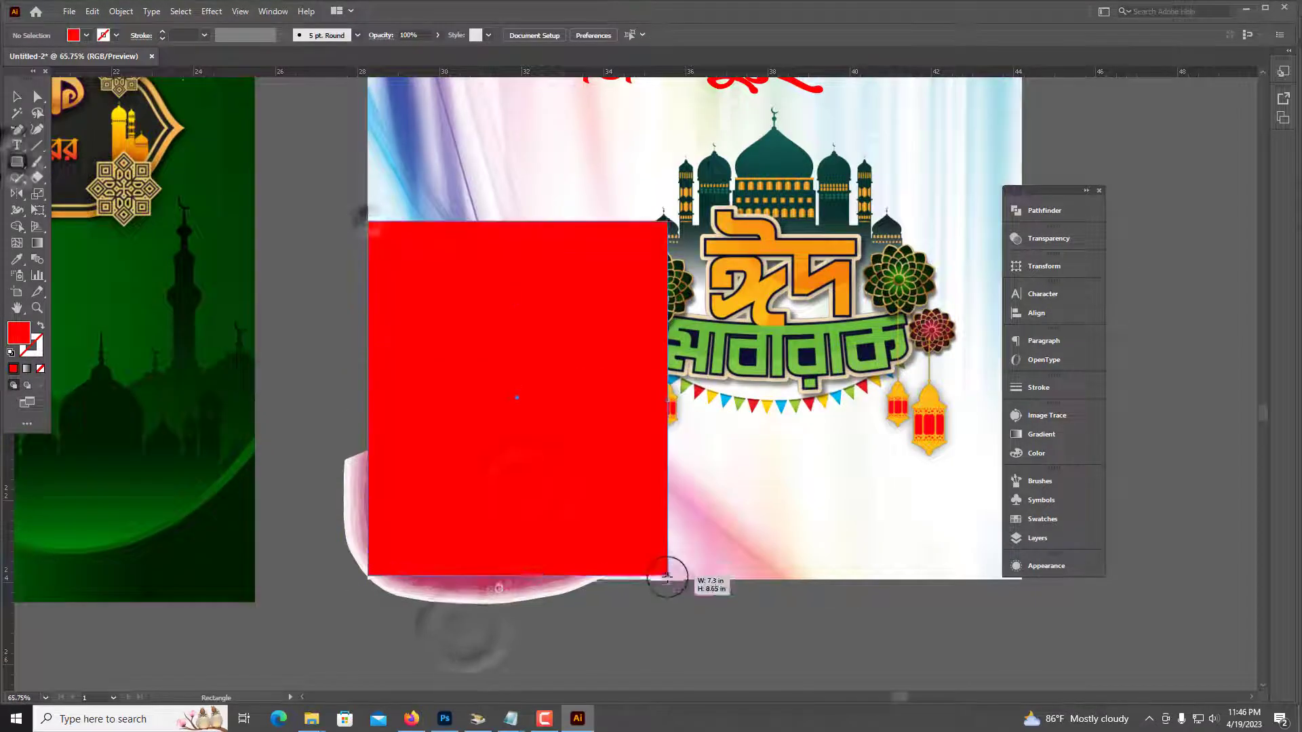
pyautogui.keyDown('shift'); pyautogui.click(354, 534); pyautogui.keyUp('shift')
pyautogui.hotkey('ctrl', '7')
pyautogui.scroll(-2, 560, 569)
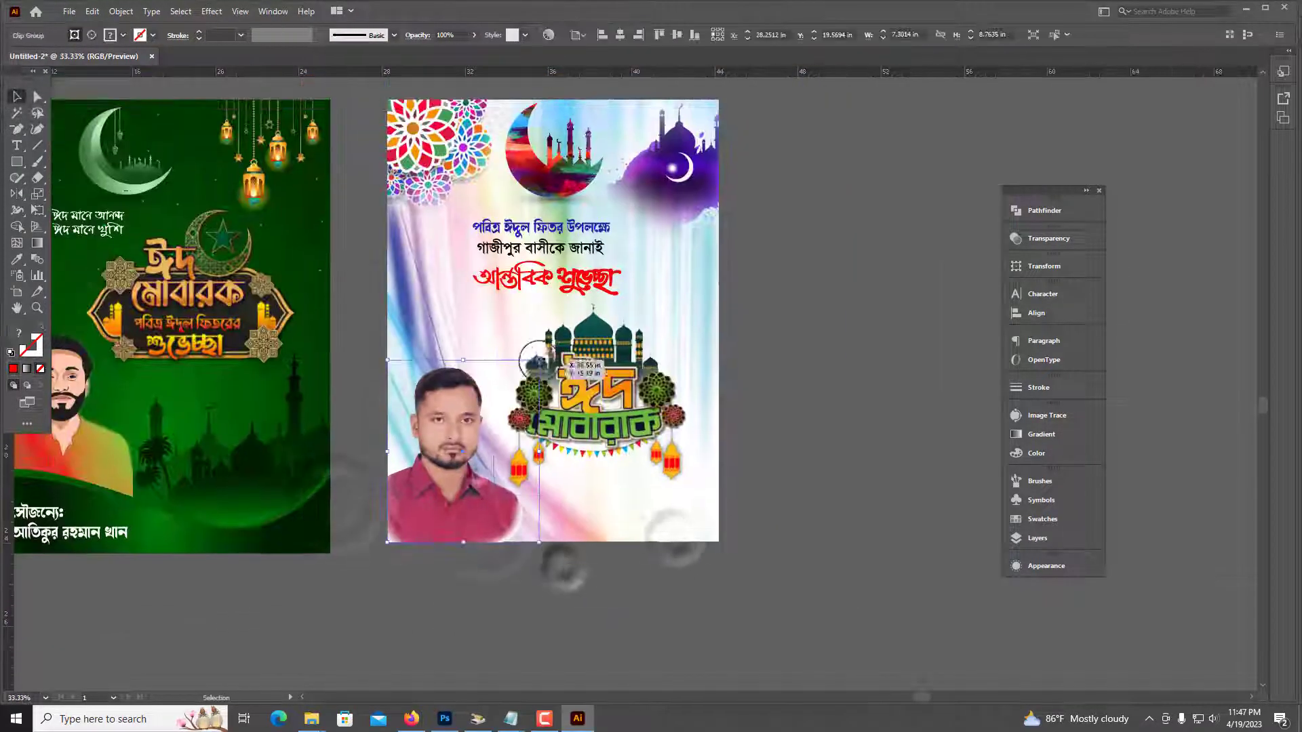
pyautogui.click(465, 574)
# Copy the green wave from the left poster onto the right poster's bottom.
pyautogui.moveTo(465, 574); pyautogui.dragTo(566, 586)
pyautogui.rightClick(221, 563)
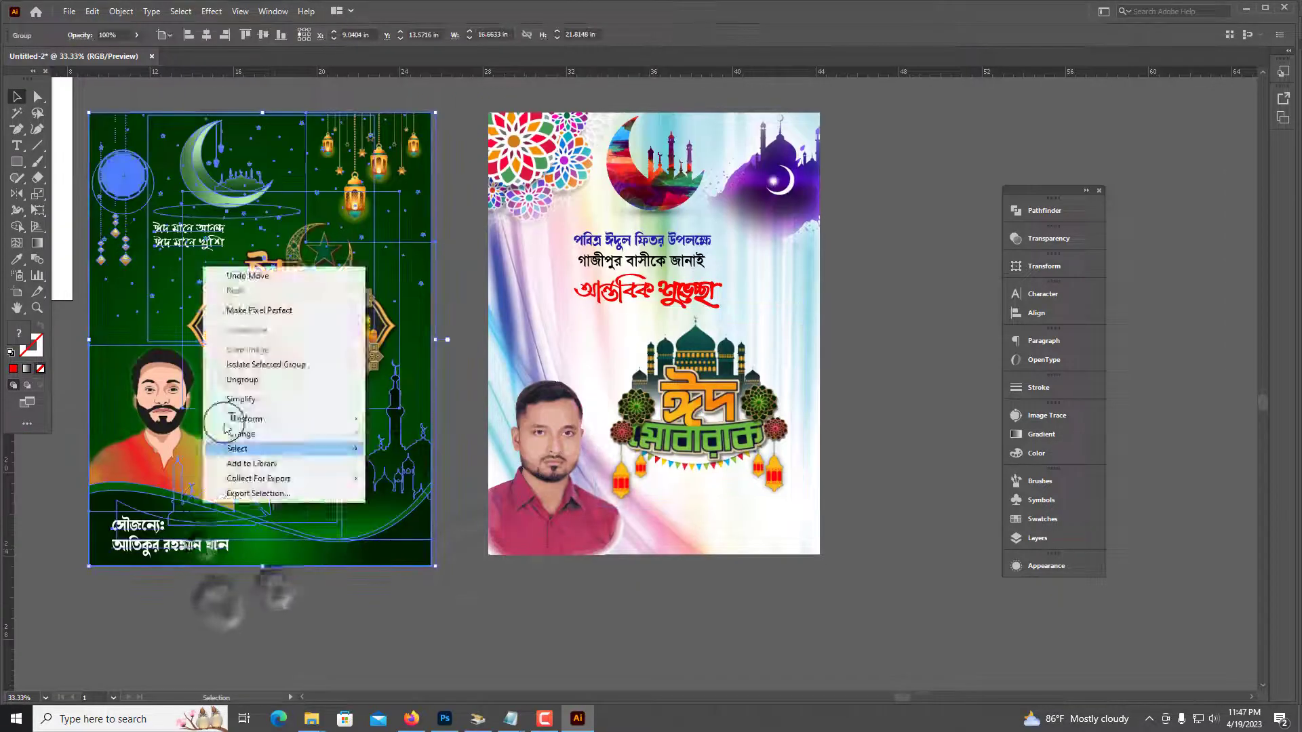
pyautogui.click(307, 563)
pyautogui.moveTo(307, 563); pyautogui.dragTo(712, 563)
pyautogui.keyDown('ctrl'); pyautogui.keyDown('space'); pyautogui.click(556, 577); pyautogui.keyUp('space'); pyautogui.keyUp('ctrl')
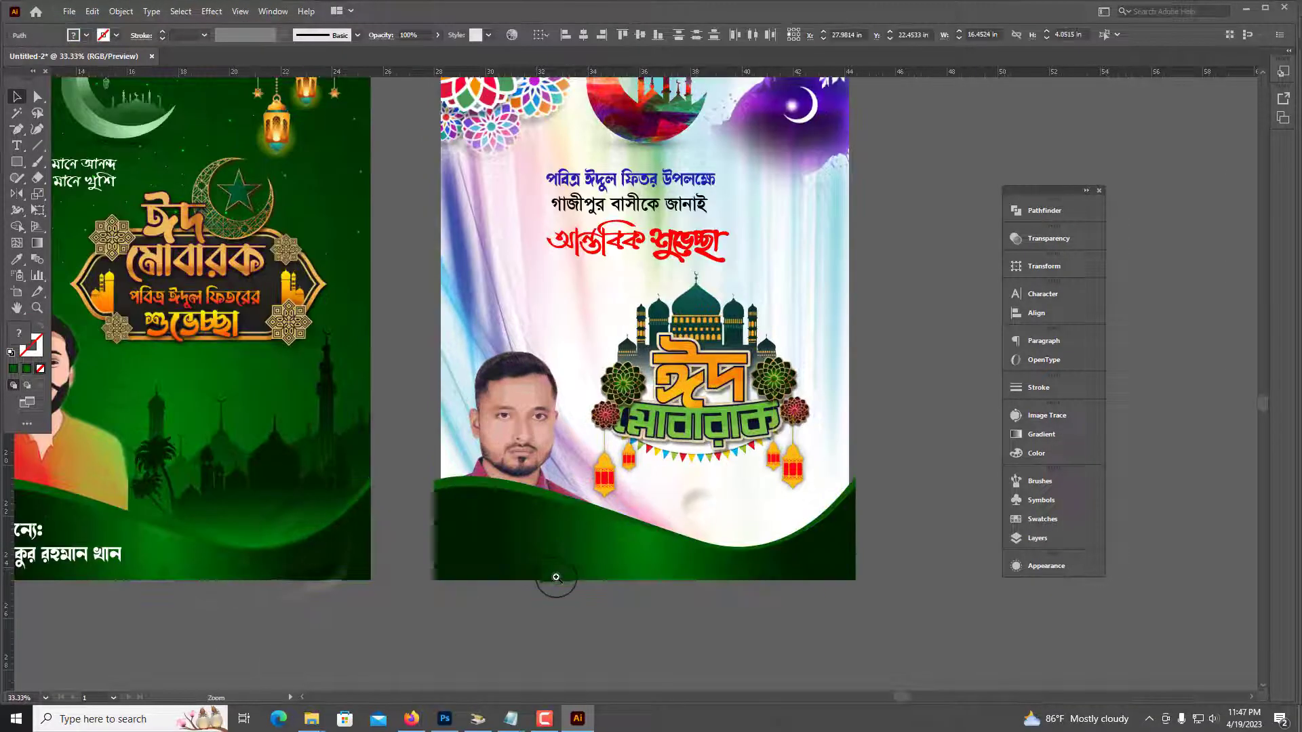
# Stretch the copied green wave across the full width of the poster's bottom.
pyautogui.moveTo(551, 567)
pyautogui.mouseDown()
pyautogui.moveTo(899, 522)
pyautogui.moveTo(870, 497)
pyautogui.moveTo(678, 467)
pyautogui.mouseUp()
pyautogui.moveTo(586, 468); pyautogui.dragTo(586, 468)
pyautogui.keyDown('alt'); pyautogui.scroll(-3, 586, 468); pyautogui.keyUp('alt')
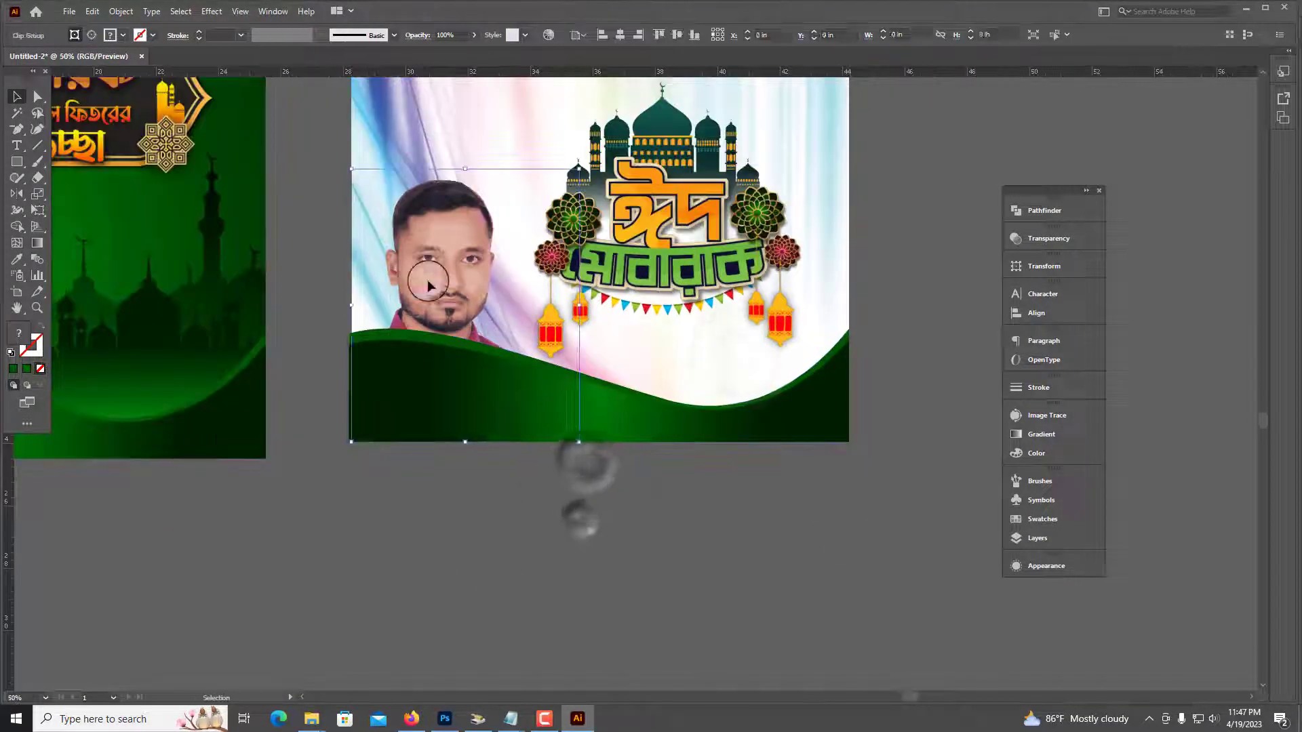
pyautogui.keyDown('alt'); pyautogui.scroll(4, 543, 420); pyautogui.keyUp('alt')
pyautogui.click(543, 421)
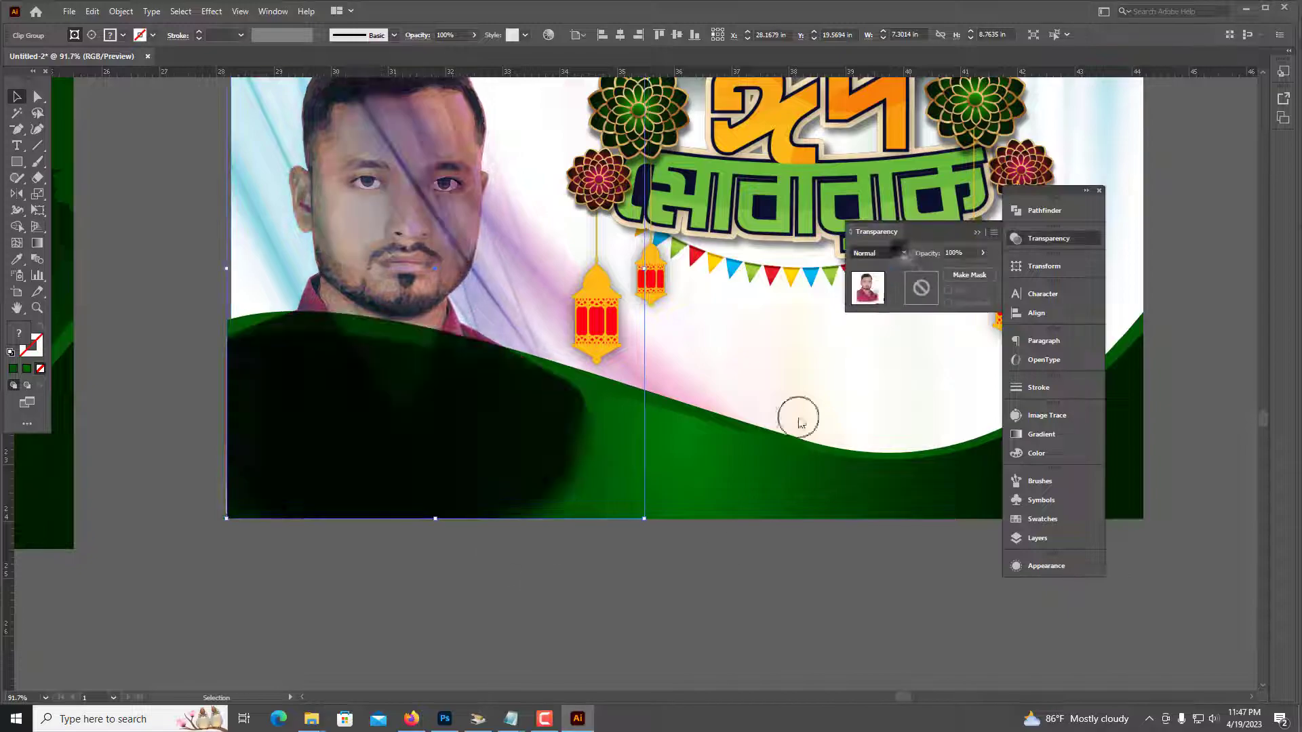
pyautogui.keyDown('alt'); pyautogui.scroll(-5, 793, 416); pyautogui.keyUp('alt')
pyautogui.keyDown('alt'); pyautogui.scroll(-2, 698, 567); pyautogui.keyUp('alt')
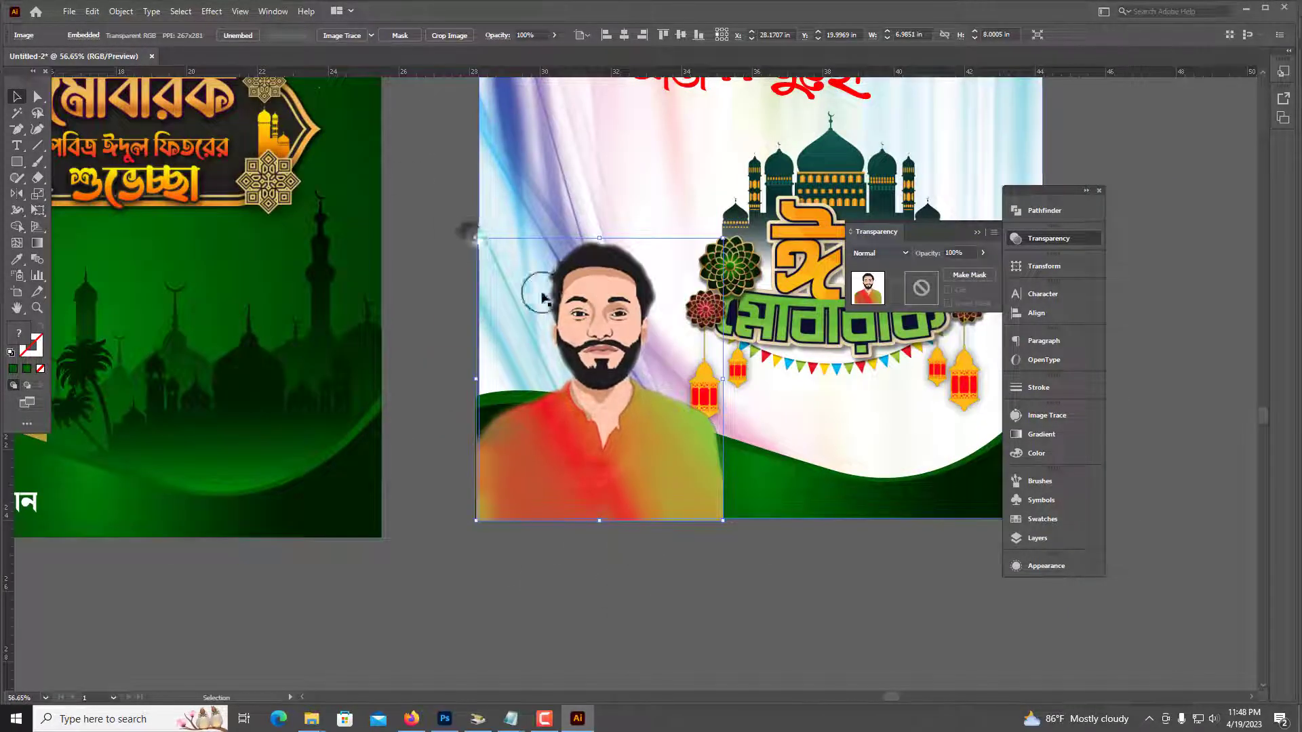
# Move the cartoon portrait to the right poster's lower left, undoing an accidental green rectangle.
pyautogui.moveTo(543, 297); pyautogui.dragTo(483, 326)
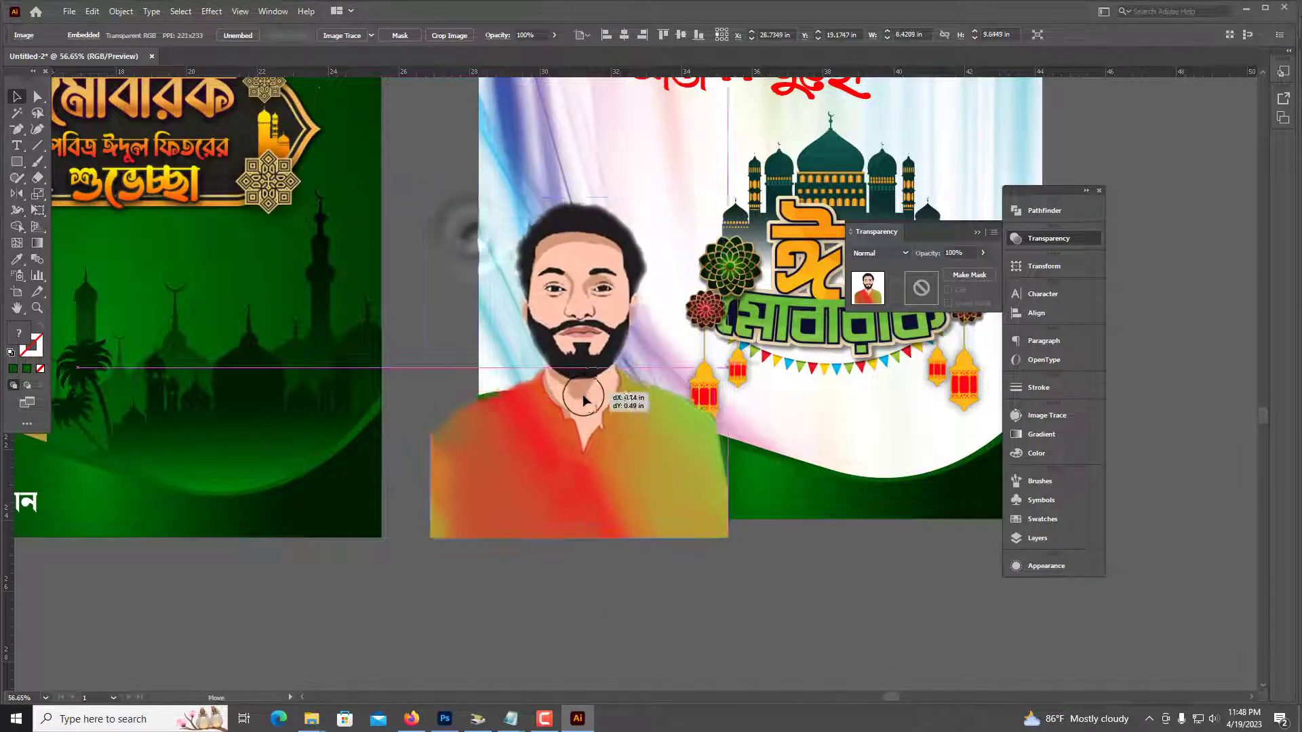
pyautogui.press('m')
pyautogui.moveTo(479, 201); pyautogui.dragTo(691, 519)
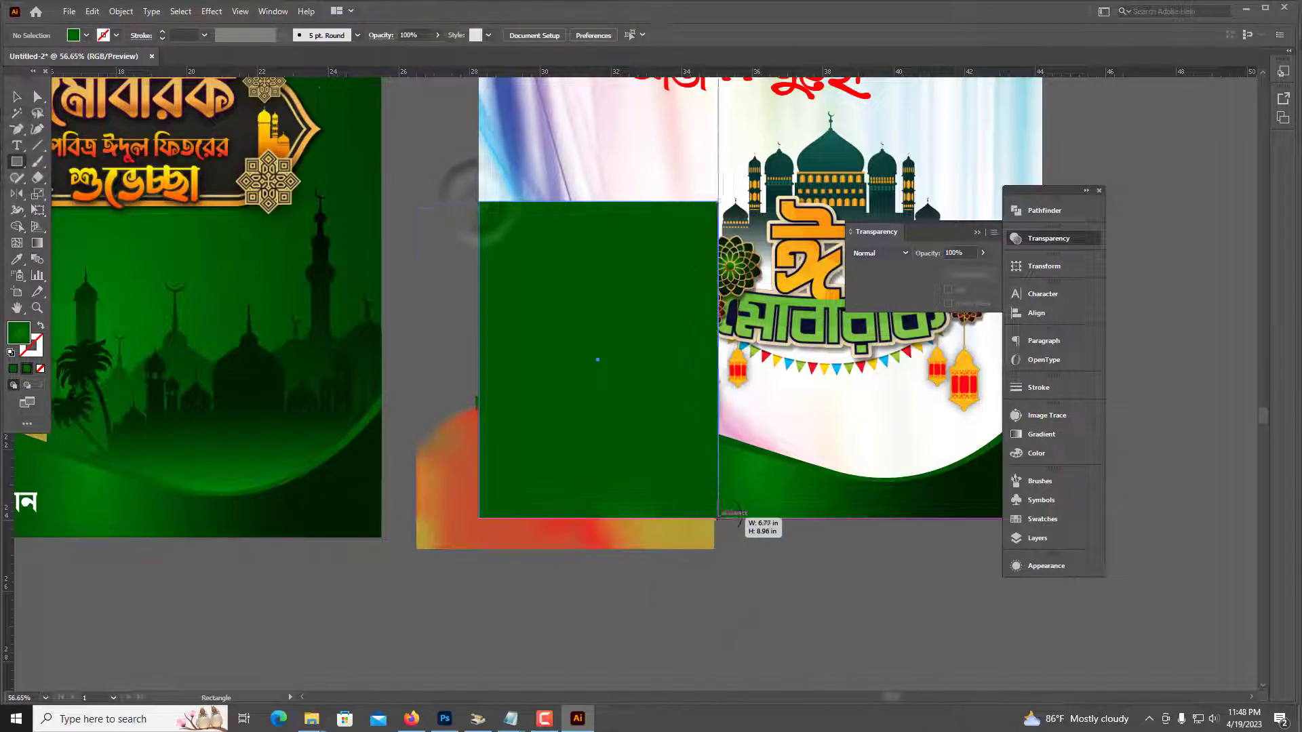
pyautogui.hotkey('ctrl', 'z')
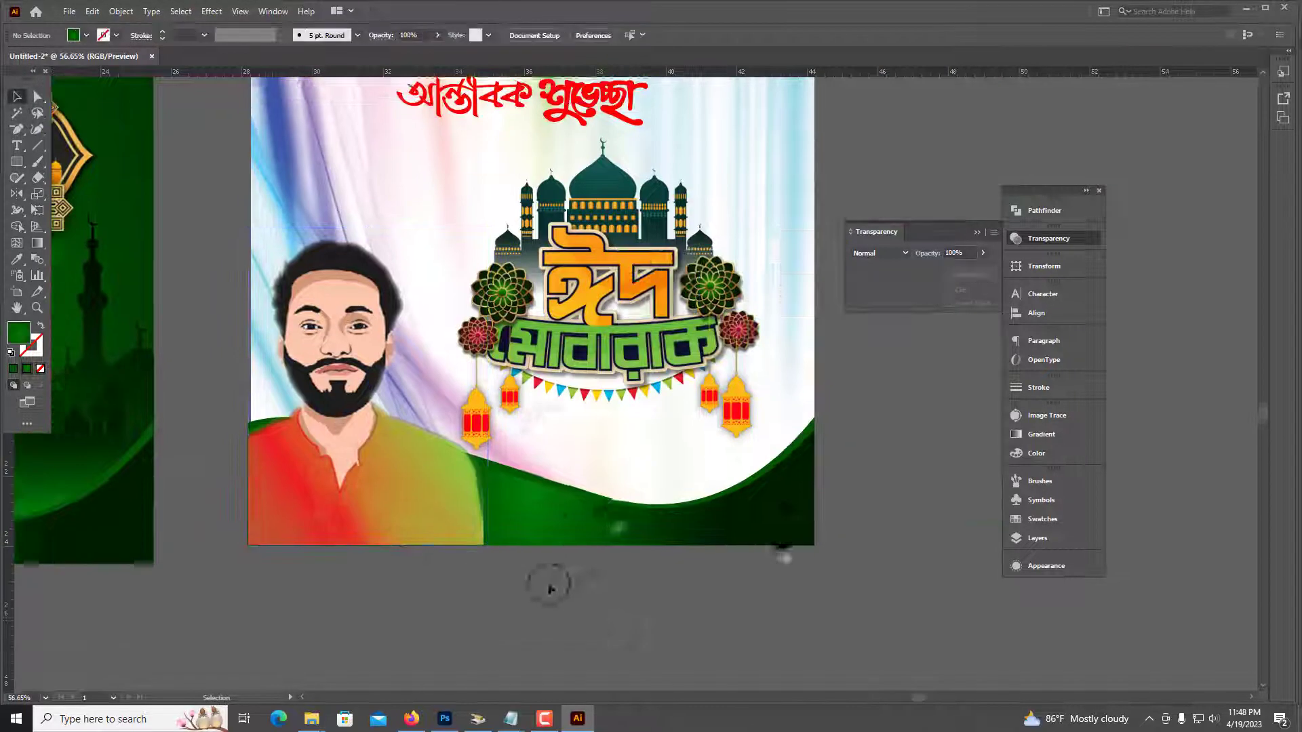
# Select and deselect the green wave to check the portrait sits behind it.
pyautogui.scroll(2, 550, 588)
pyautogui.scroll(-5, 572, 600)
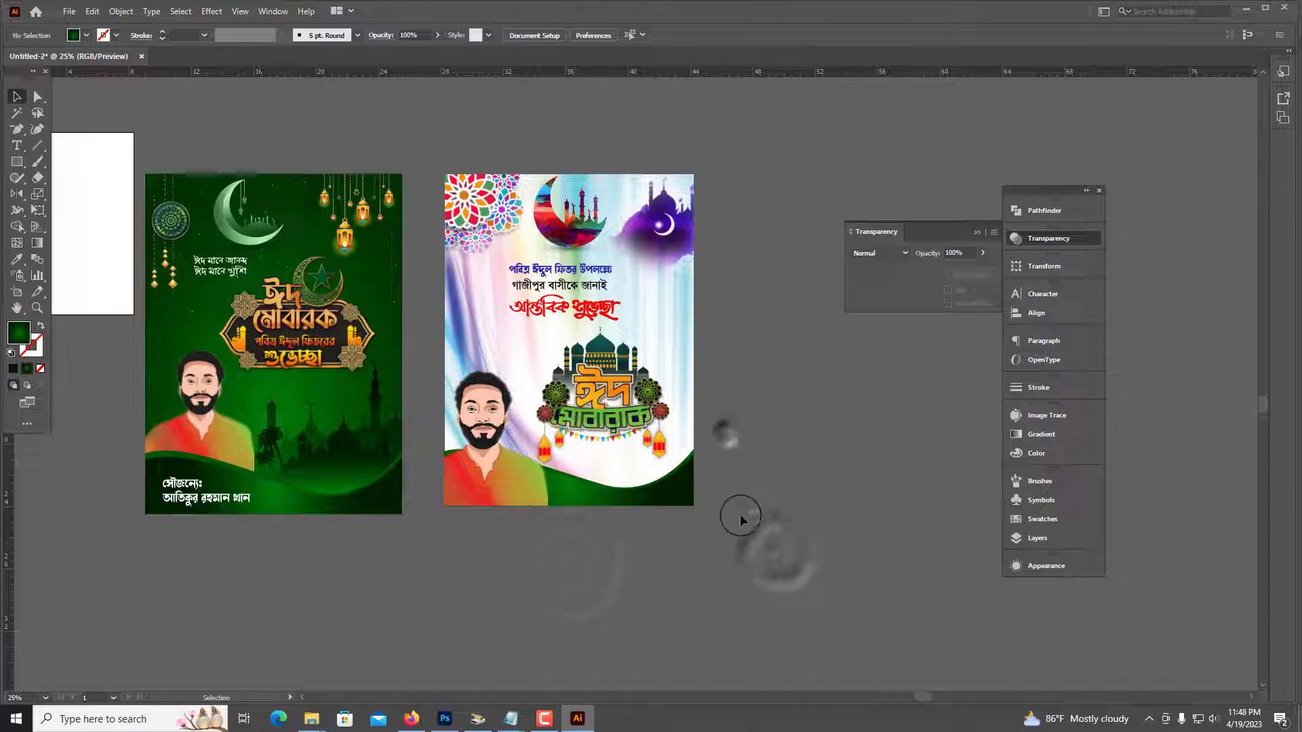
pyautogui.scroll(2, 740, 519)
pyautogui.click(692, 540)
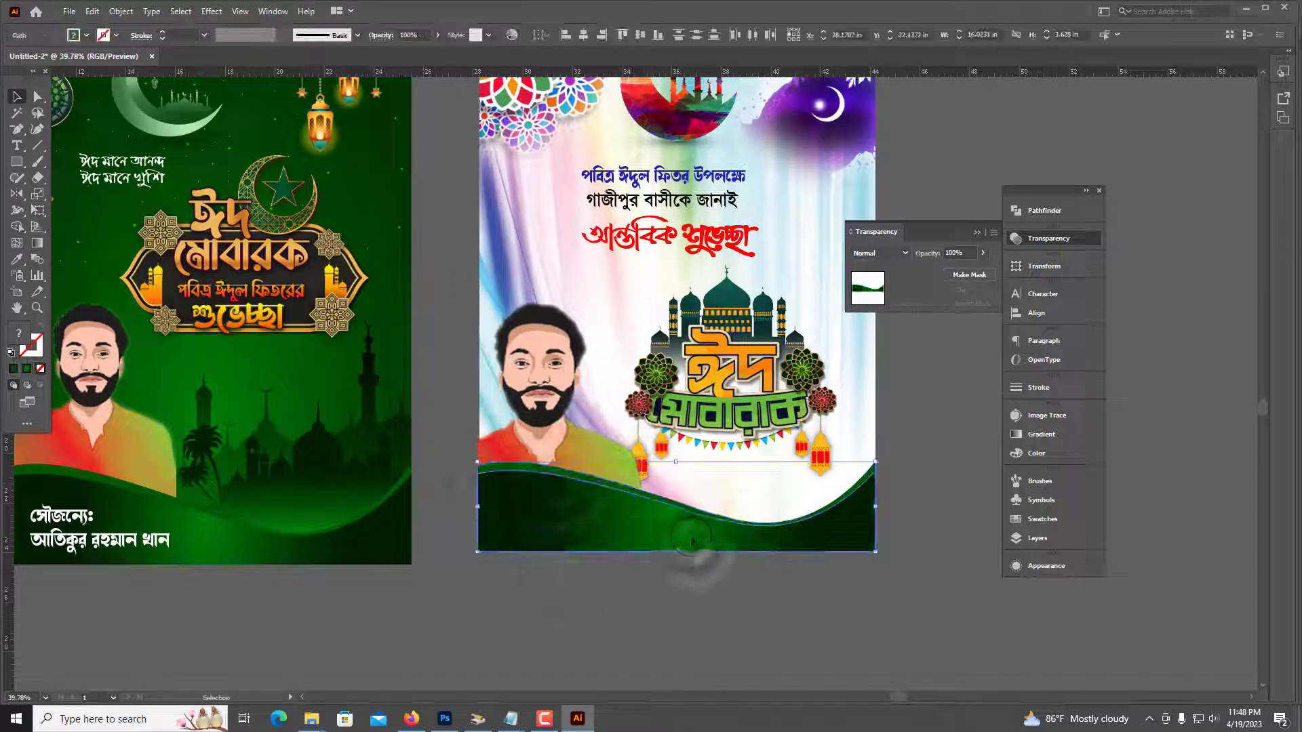
pyautogui.scroll(1, 692, 540)
pyautogui.scroll(-3, 773, 422)
pyautogui.click(773, 422)
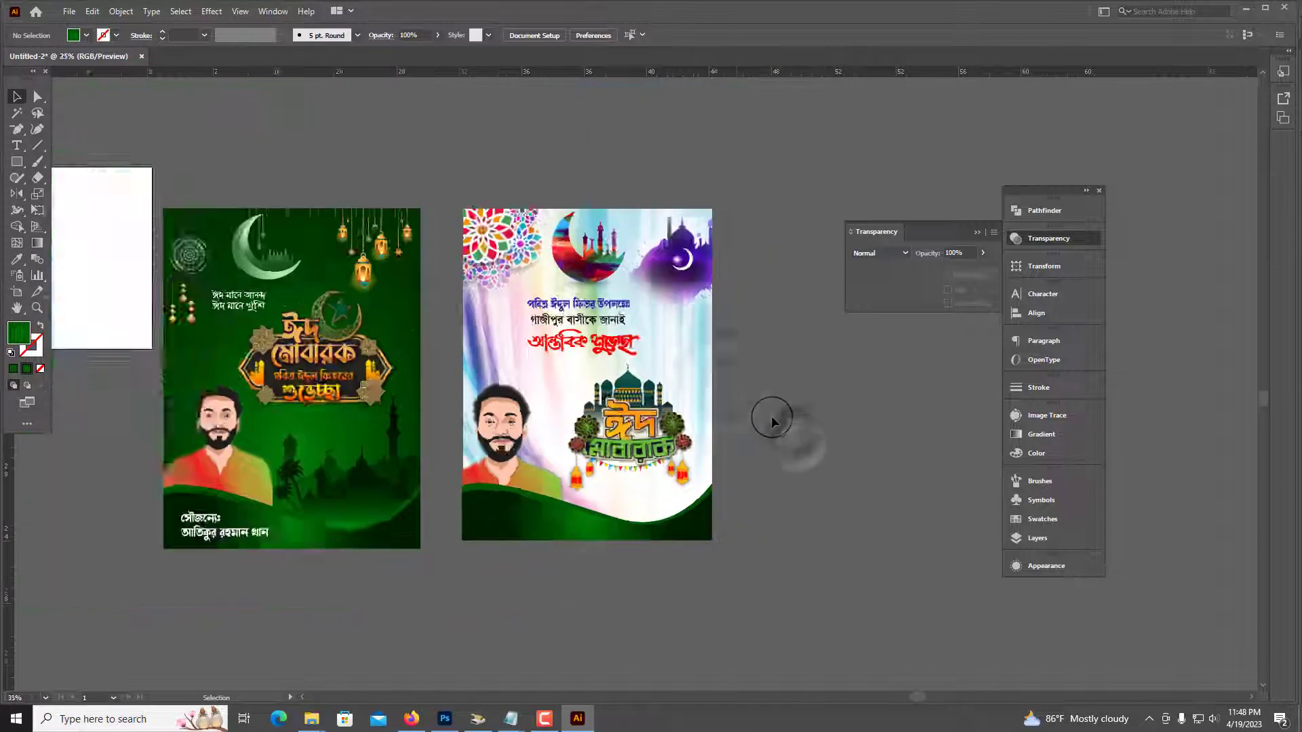
pyautogui.scroll(1, 771, 422)
# Recolor the two-line Bengali greeting text violet (6300FF).
pyautogui.click(1036, 453)
pyautogui.click(898, 454)
pyautogui.scroll(1, 827, 529)
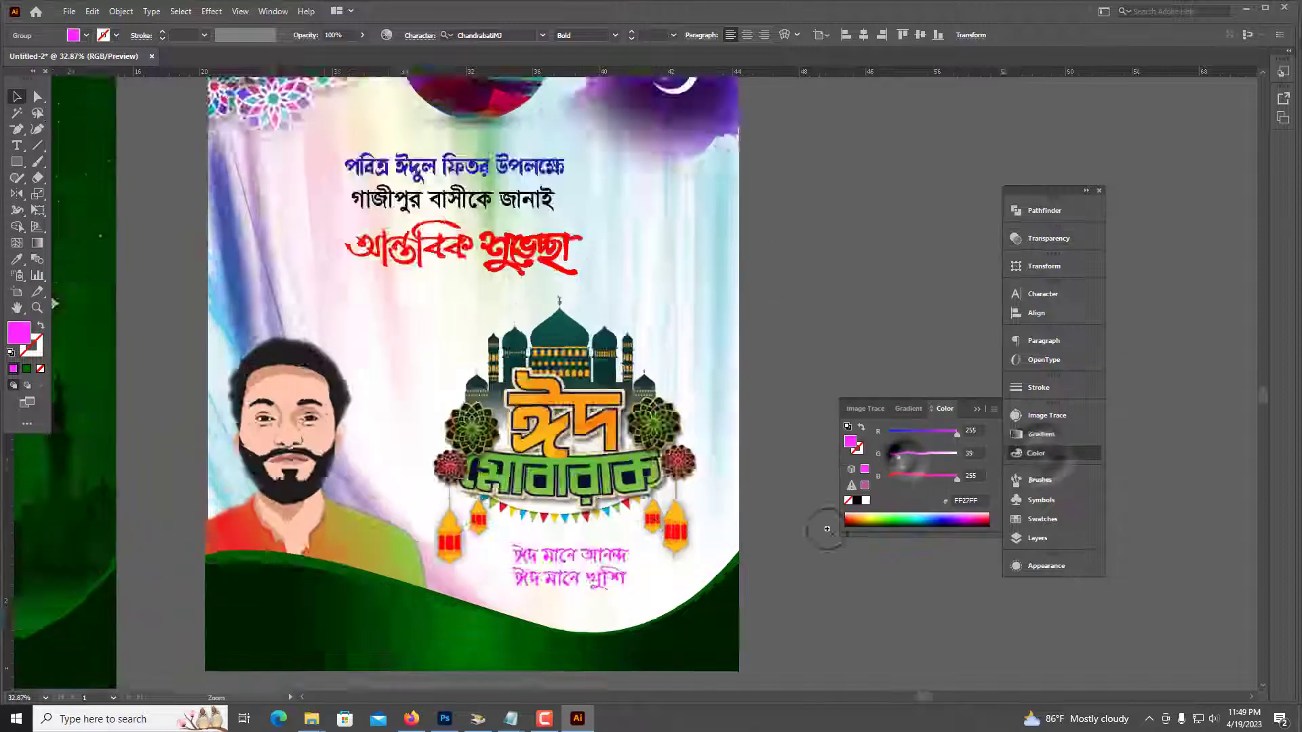
pyautogui.moveTo(957, 431)
pyautogui.mouseDown()
pyautogui.moveTo(914, 431)
pyautogui.moveTo(888, 453)
pyautogui.mouseUp()
pyautogui.scroll(1, 352, 414)
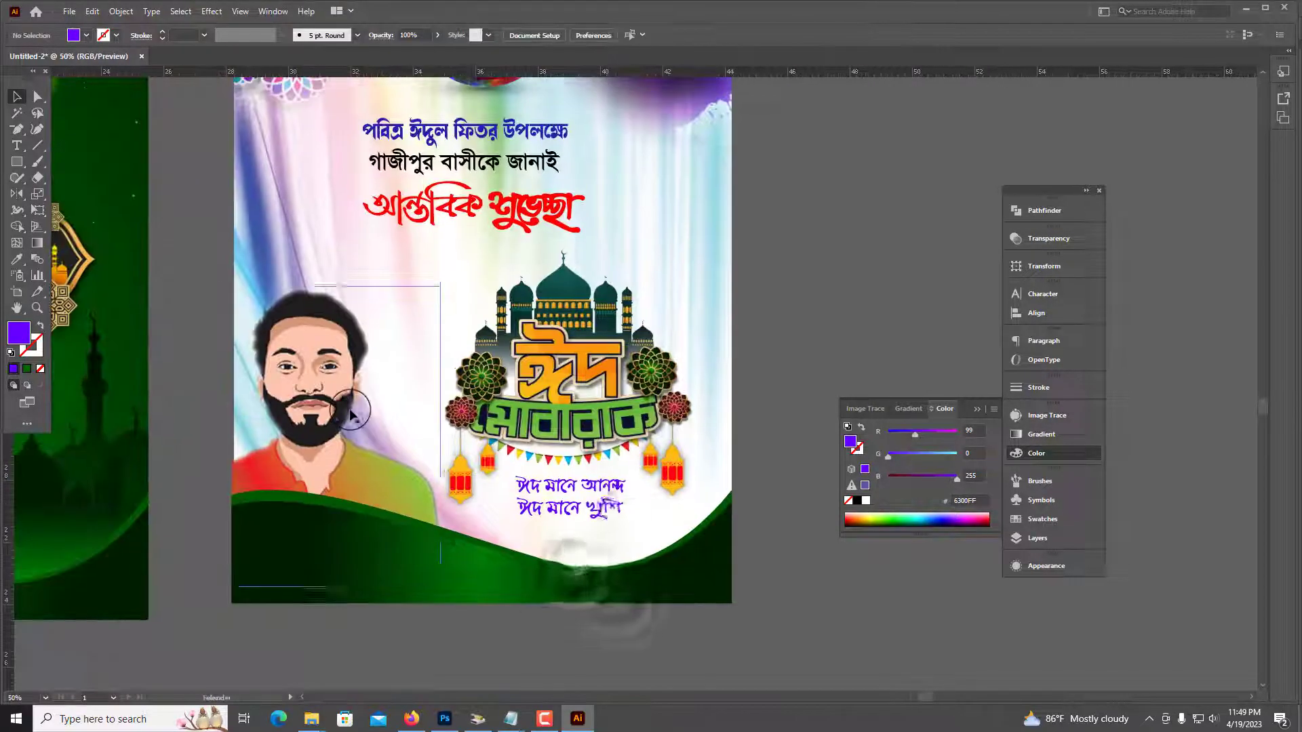
# Enlarge the cartoon portrait by dragging its top corner.
pyautogui.click(352, 414)
pyautogui.moveTo(445, 261); pyautogui.dragTo(445, 251)
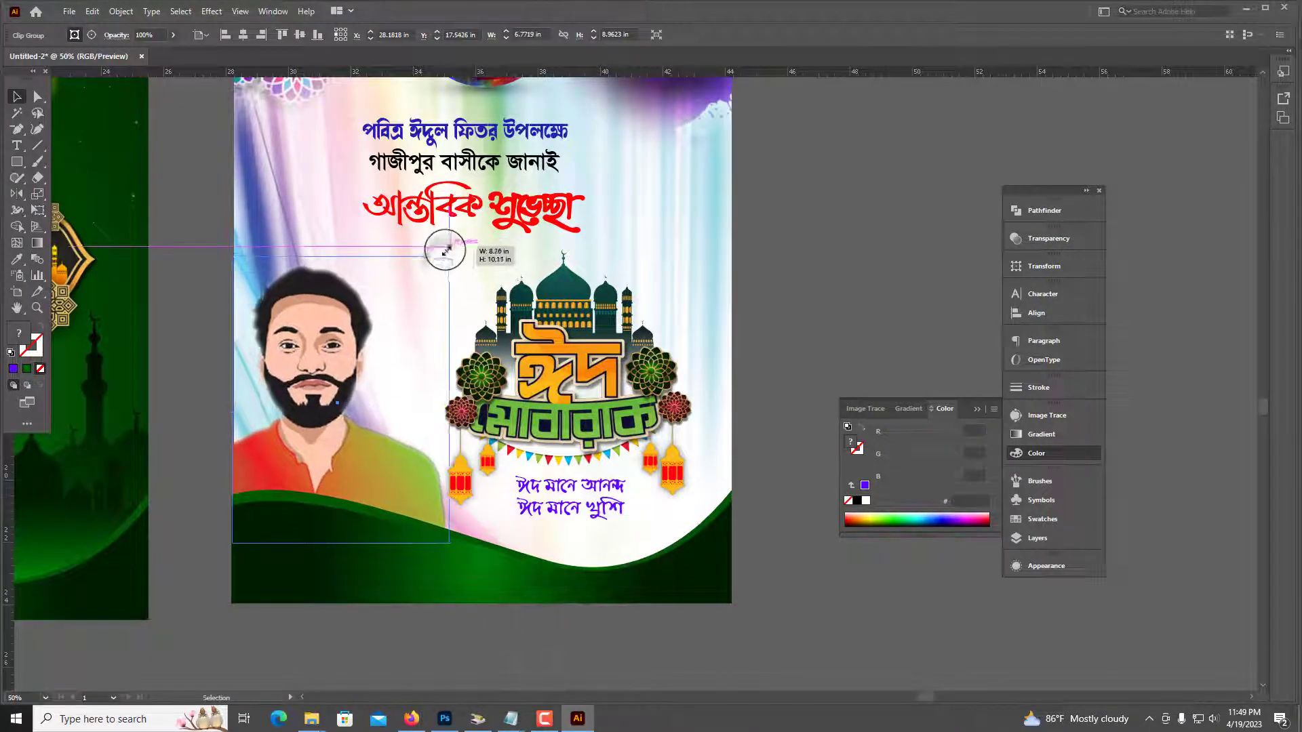
pyautogui.scroll(-2, 581, 523)
pyautogui.scroll(1, 581, 523)
# Recolor the bottom wave and its gradient stops to a deep purple.
pyautogui.click(515, 583)
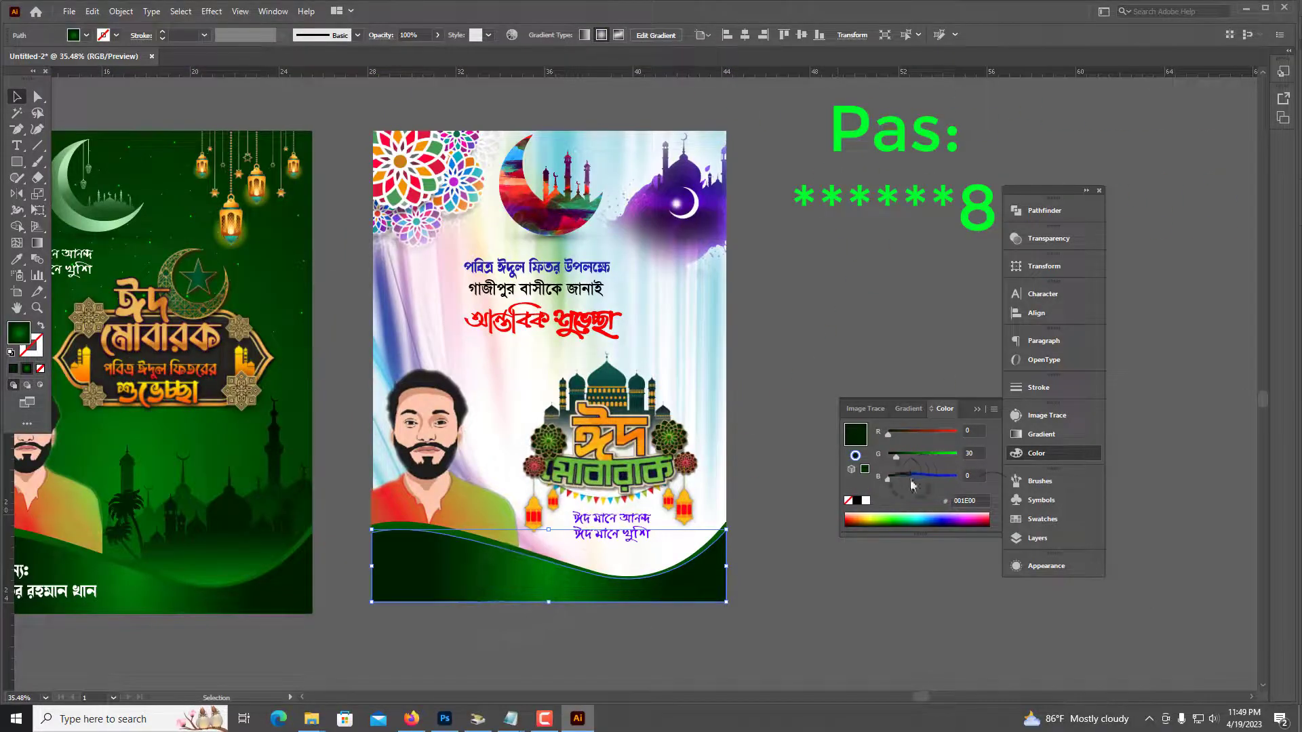
pyautogui.moveTo(889, 431)
pyautogui.mouseDown()
pyautogui.moveTo(956, 431)
pyautogui.moveTo(887, 453)
pyautogui.moveTo(919, 453)
pyautogui.moveTo(888, 453)
pyautogui.moveTo(913, 476)
pyautogui.mouseUp()
pyautogui.scroll(1, 917, 459)
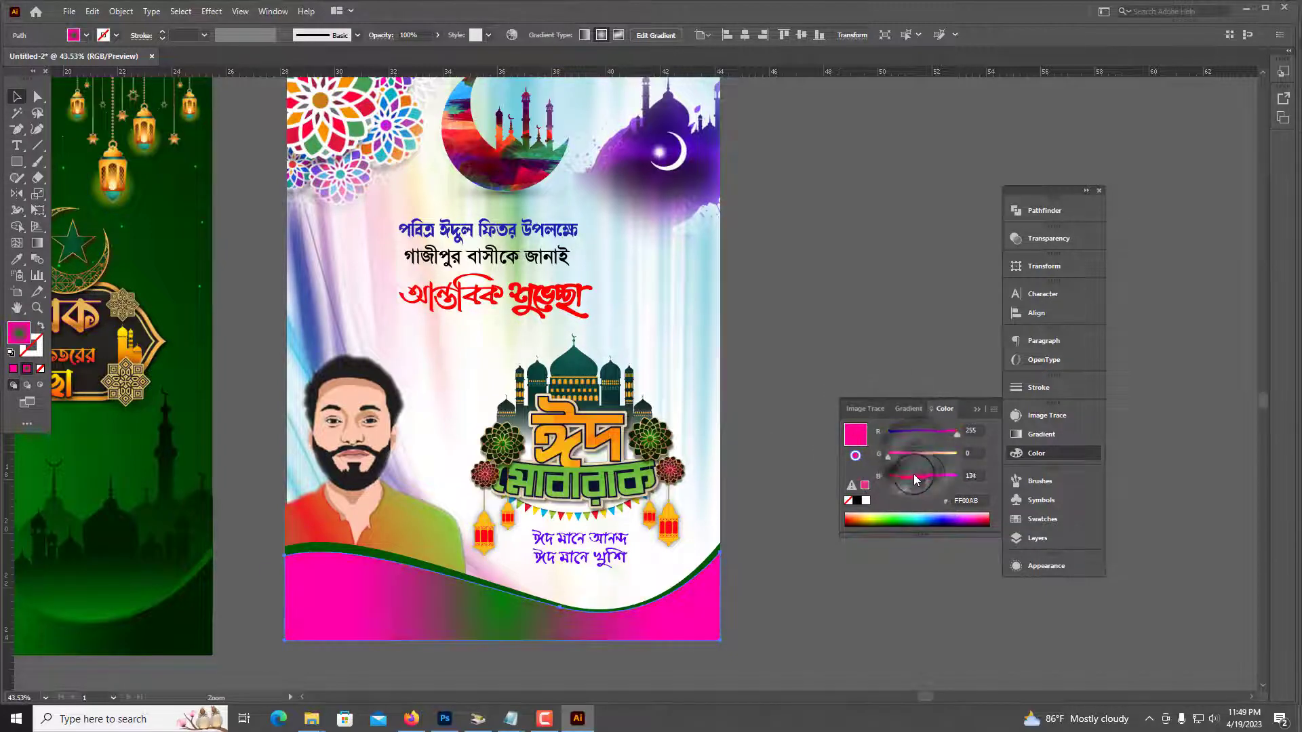
pyautogui.moveTo(934, 431)
pyautogui.mouseDown()
pyautogui.moveTo(906, 430)
pyautogui.moveTo(956, 431)
pyautogui.mouseUp()
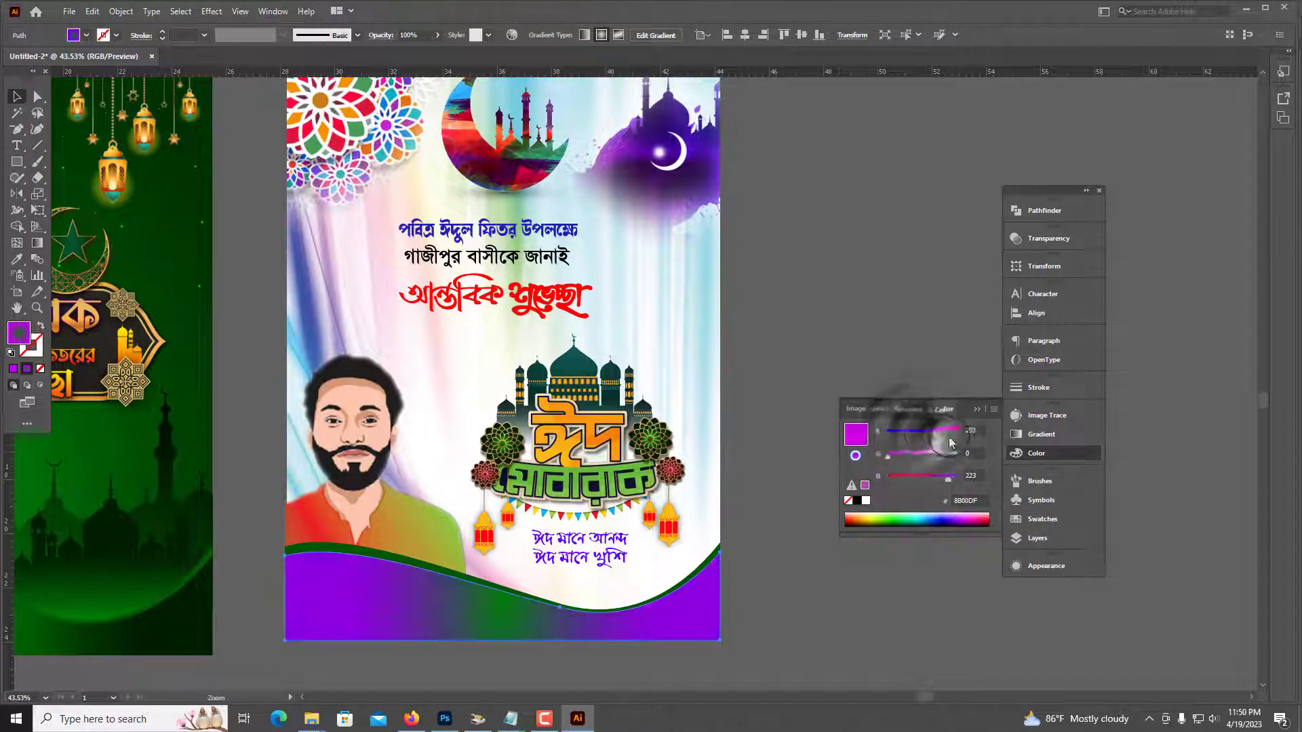
pyautogui.moveTo(947, 475)
pyautogui.mouseDown()
pyautogui.moveTo(915, 475)
pyautogui.moveTo(942, 476)
pyautogui.mouseUp()
pyautogui.scroll(1, 712, 538)
pyautogui.click(1041, 434)
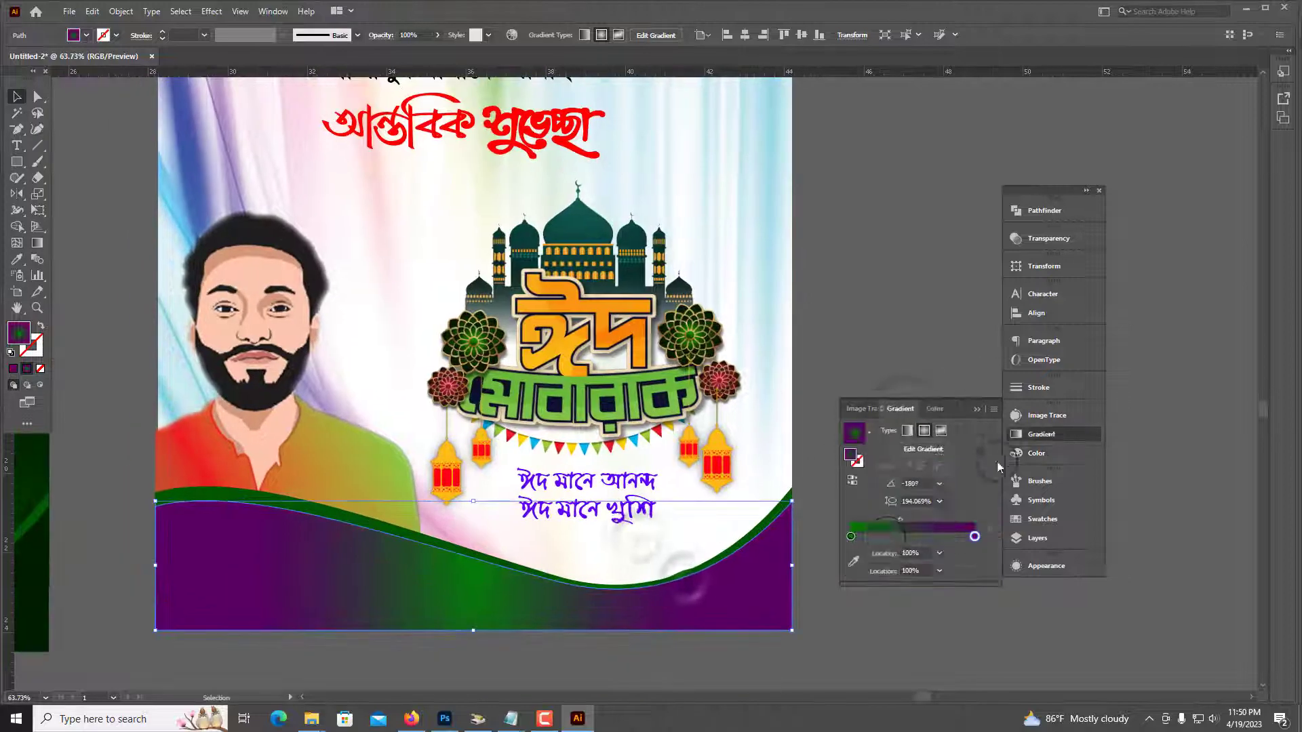
pyautogui.click(1036, 452)
pyautogui.click(908, 432)
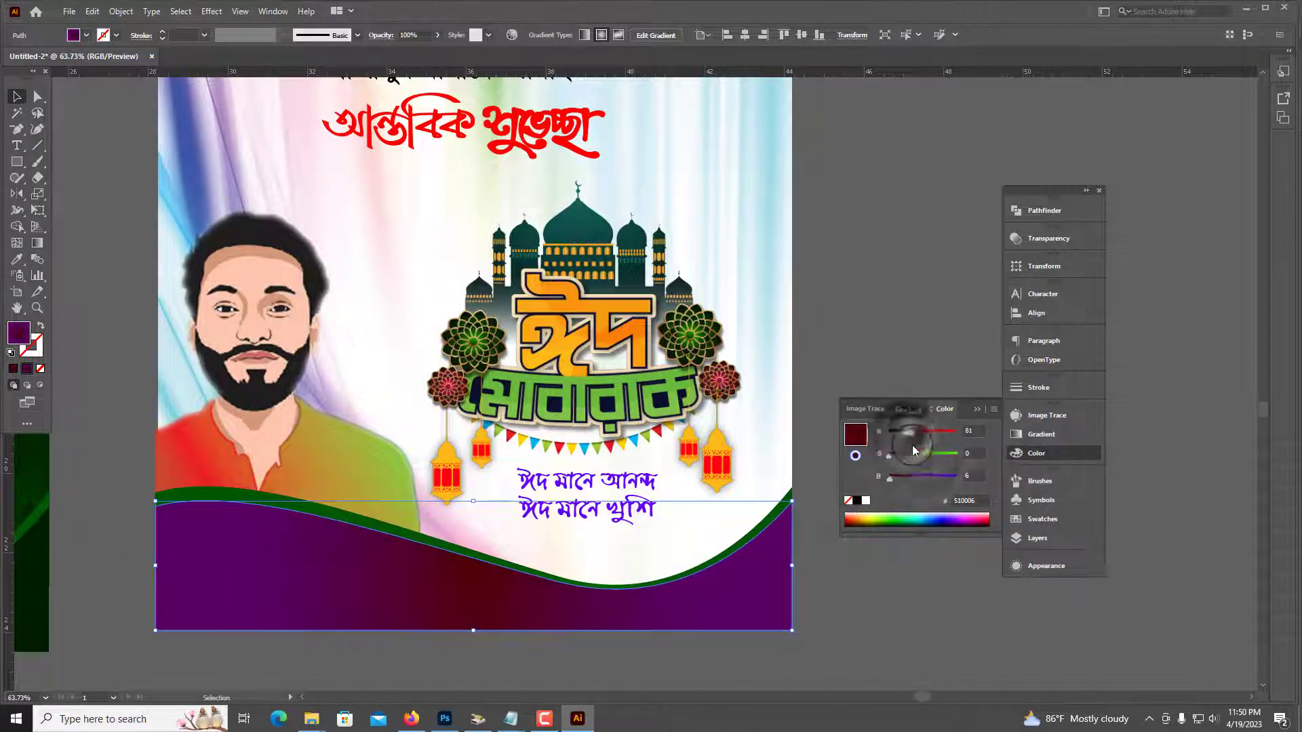
pyautogui.moveTo(913, 450)
pyautogui.mouseDown()
pyautogui.moveTo(921, 434)
pyautogui.moveTo(897, 434)
pyautogui.mouseUp()
pyautogui.scroll(2, 552, 495)
# Raise the purple wave's top edge higher on the poster.
pyautogui.click(207, 451)
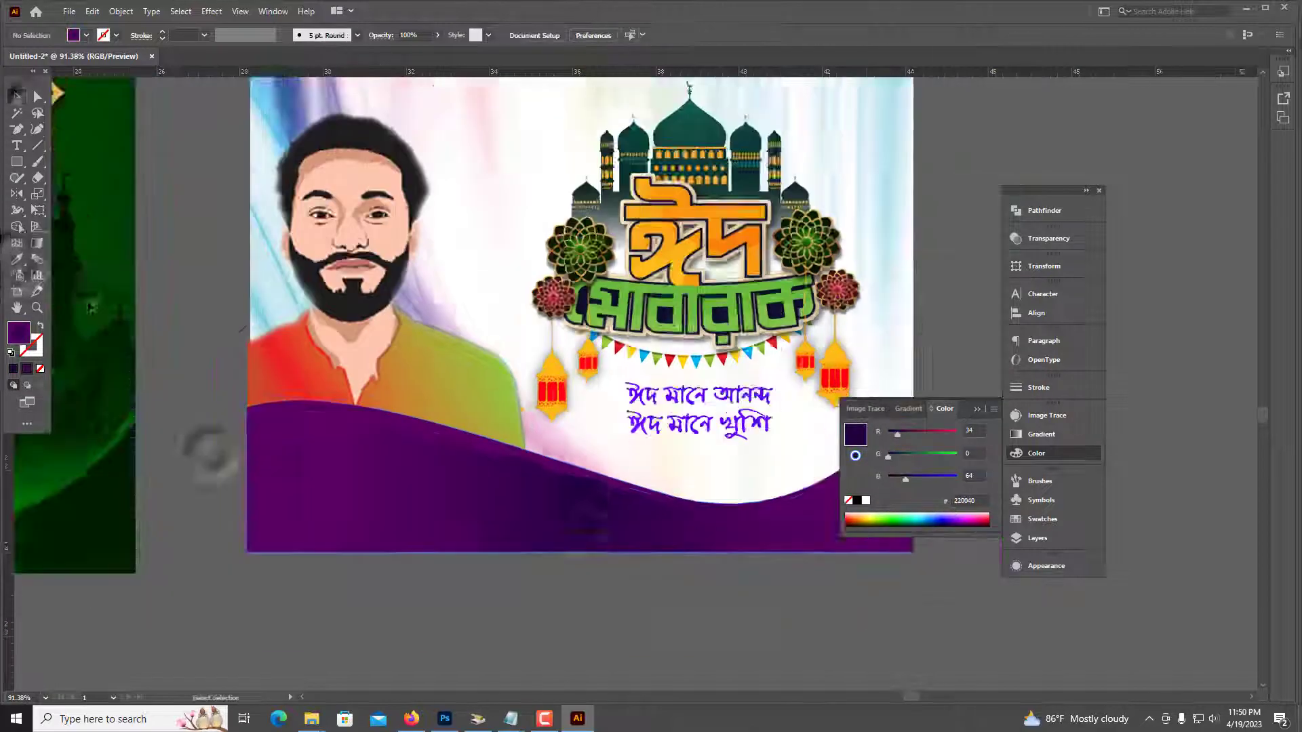
pyautogui.scroll(-3, 297, 484)
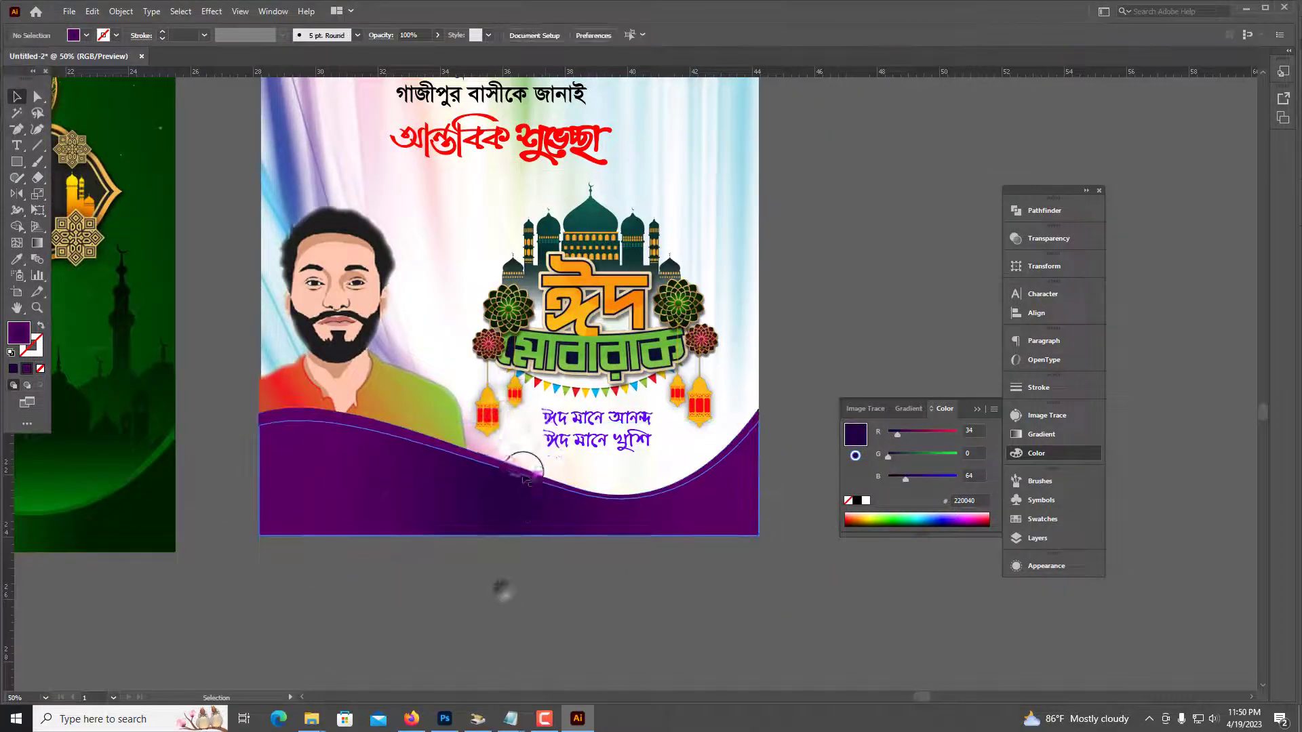
pyautogui.moveTo(523, 479); pyautogui.dragTo(509, 404)
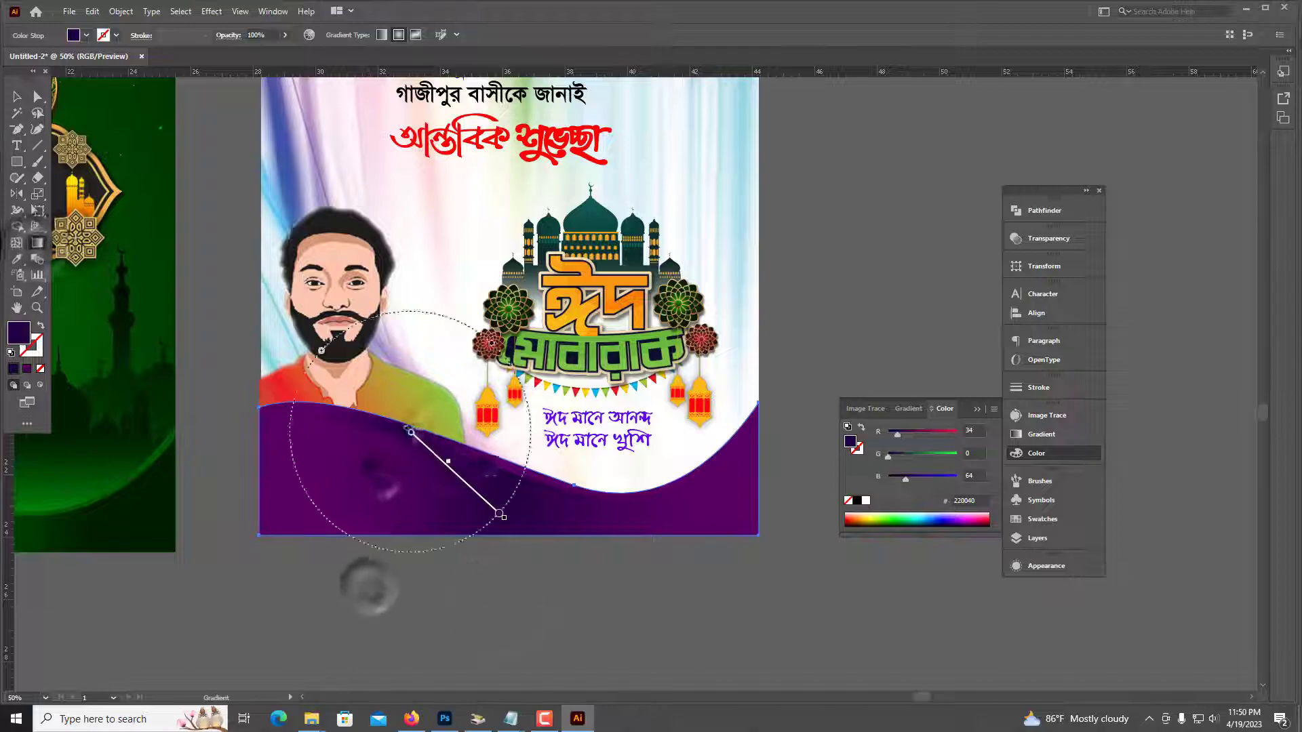
# Copy the white credit text onto the right poster's purple footer band.
pyautogui.scroll(-2, 444, 543)
pyautogui.moveTo(437, 552); pyautogui.dragTo(475, 566)
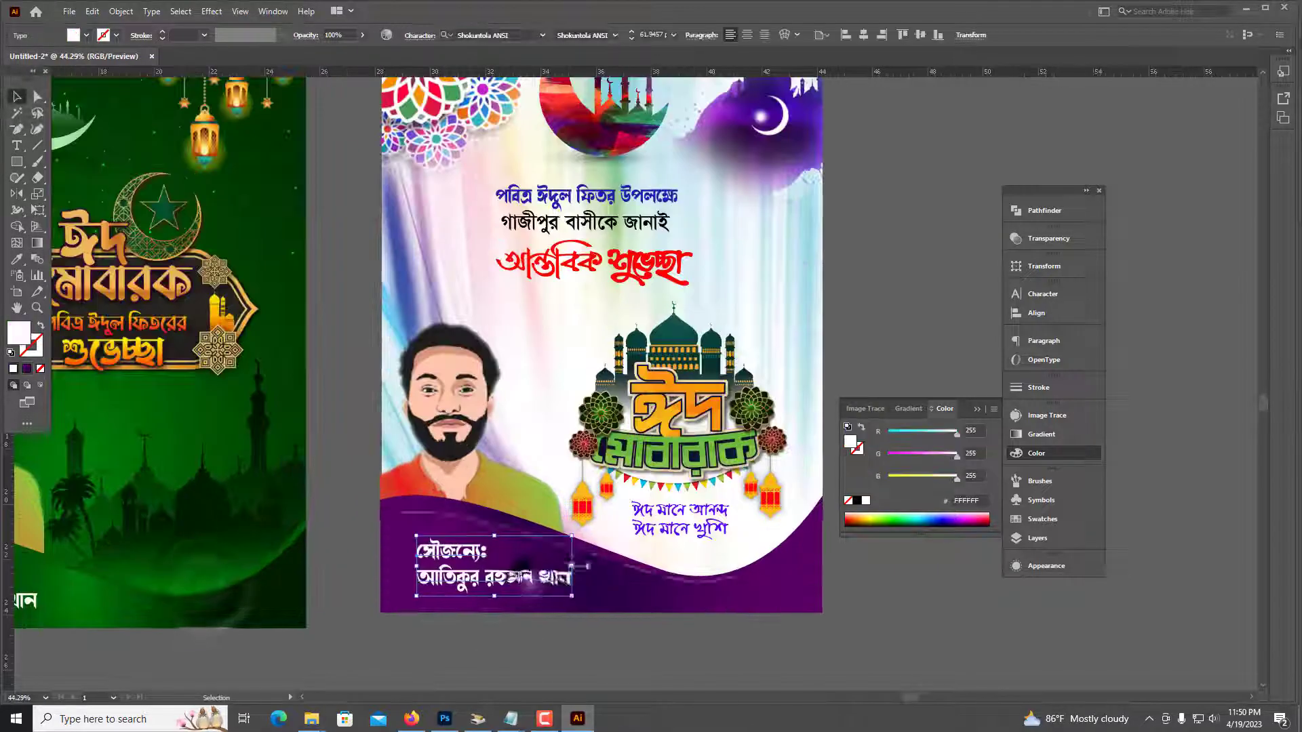
pyautogui.moveTo(840, 513); pyautogui.dragTo(886, 428)
# Hide the panels and zoom out to frame both posters.
pyautogui.press('Tab')
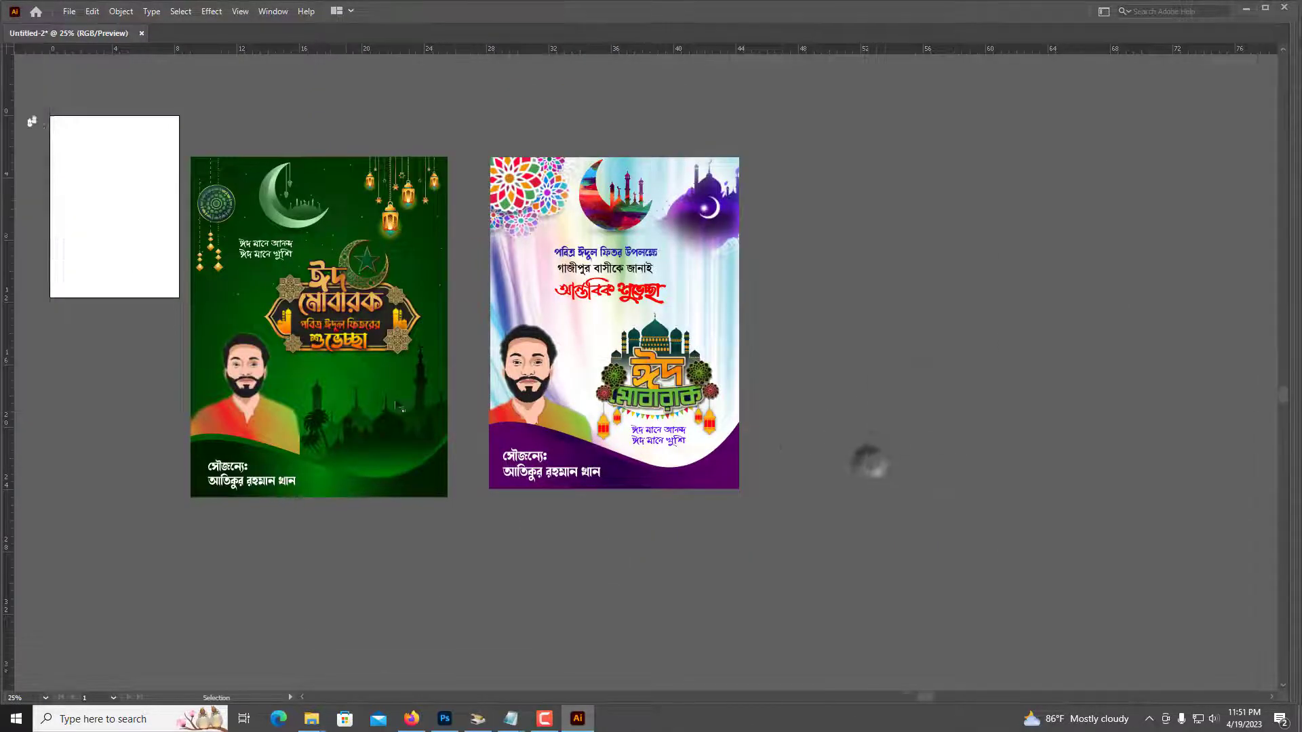
pyautogui.scroll(2, 902, 478)
pyautogui.hotkey('ctrl', '-')
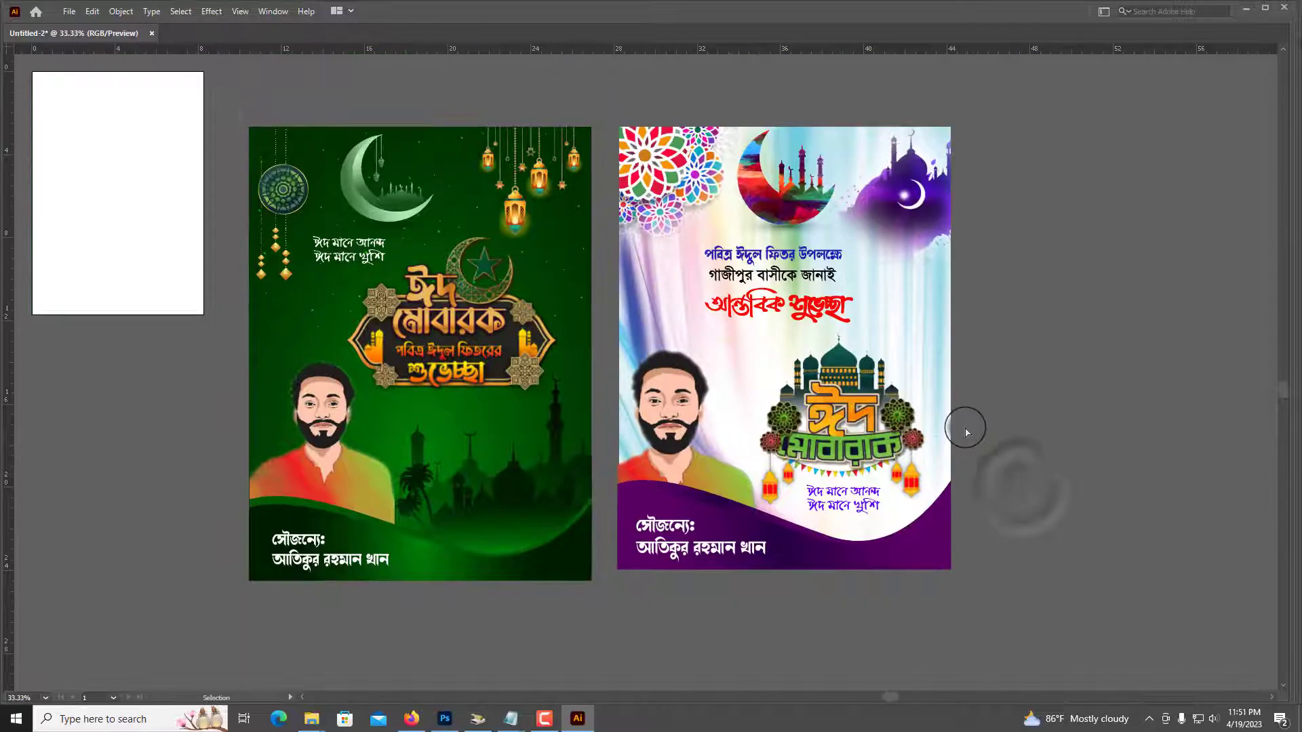
# Open the Save dialog in the eid folder, then cancel it.
pyautogui.hotkey('ctrl', 's')
pyautogui.doubleClick(217, 378)
pyautogui.write('2')
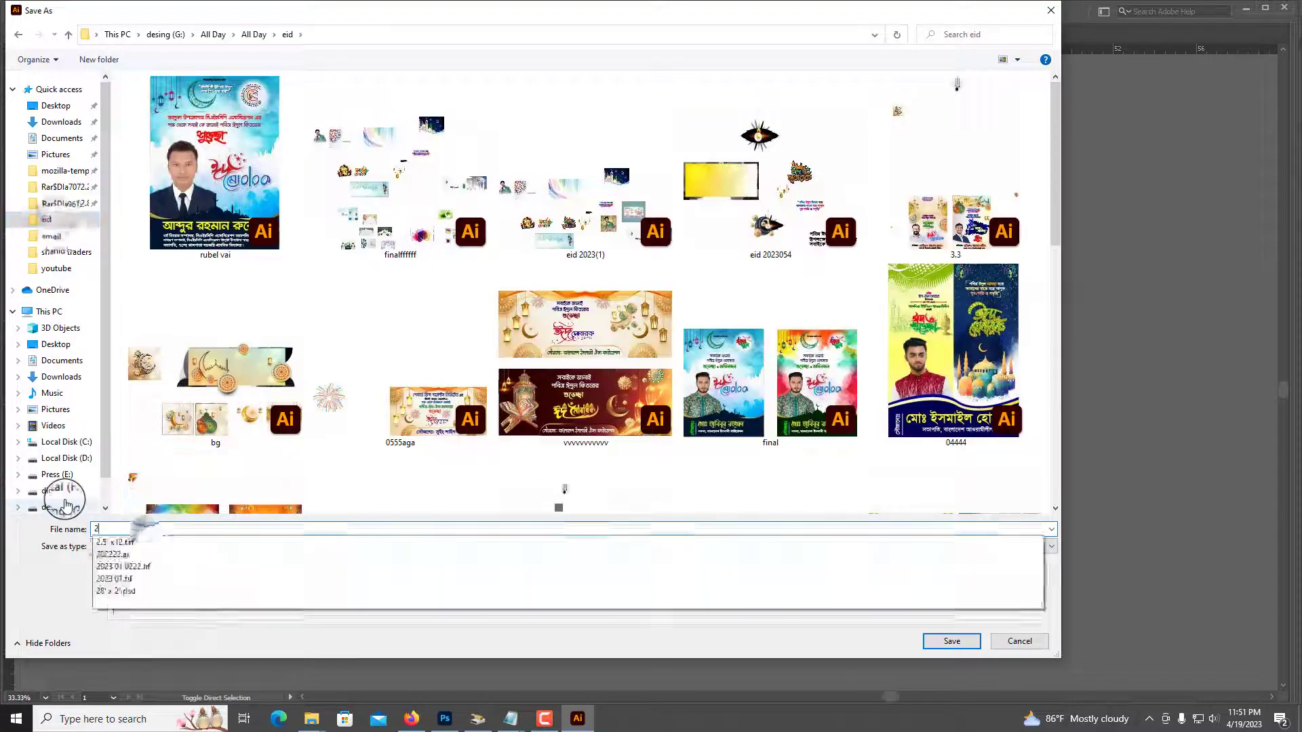
pyautogui.press('Escape')
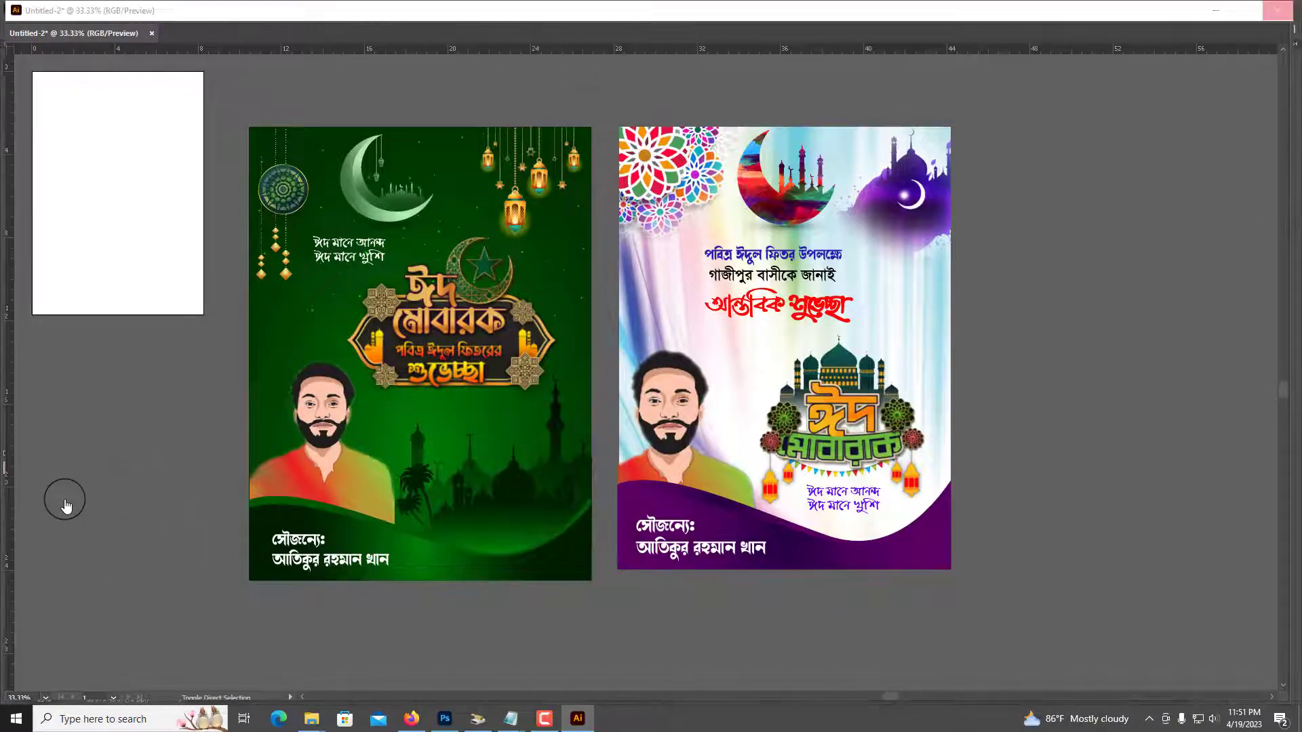